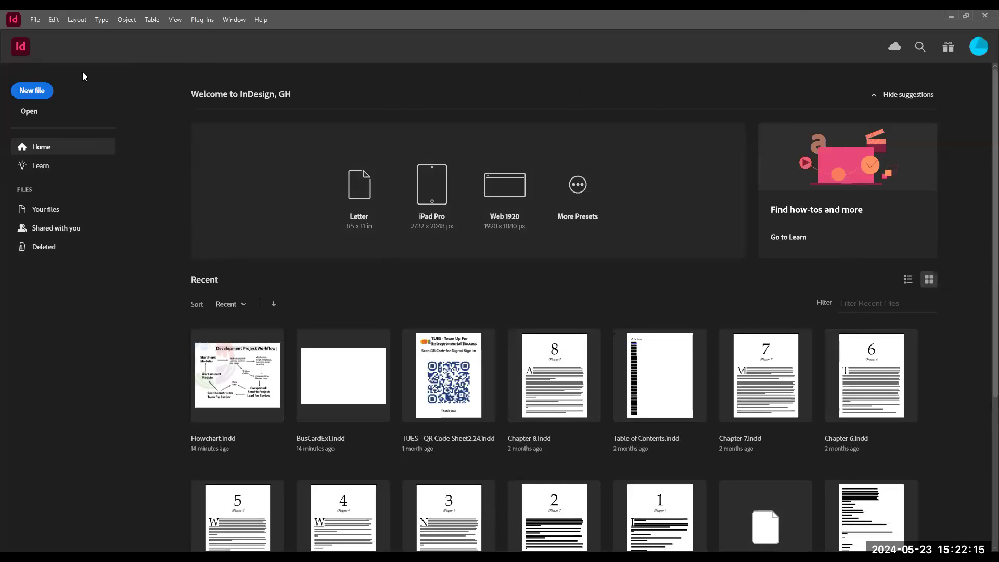
# - Start a new document from the home screen
pyautogui.click(32, 19)
pyautogui.moveTo(111, 35)
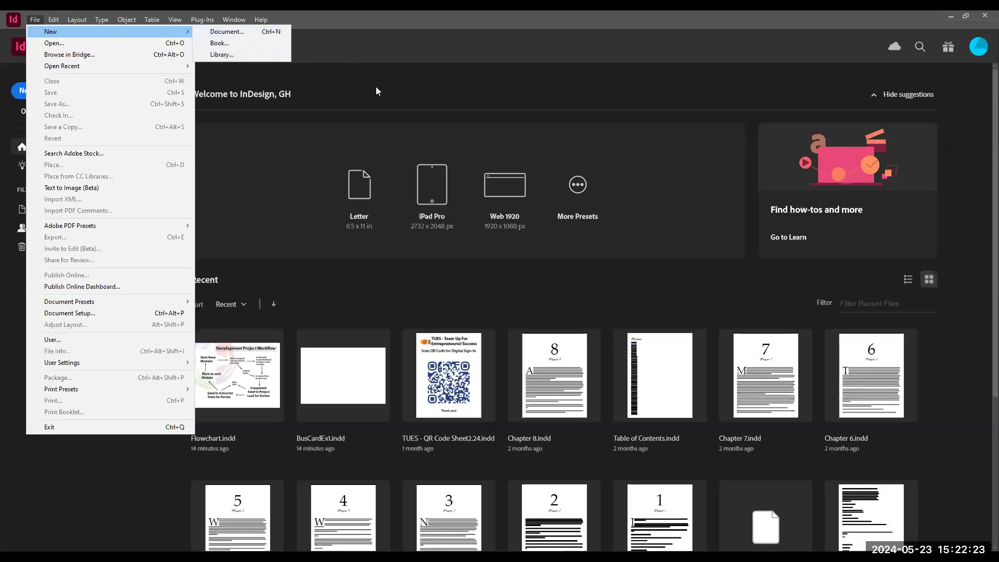
pyautogui.click(303, 71)
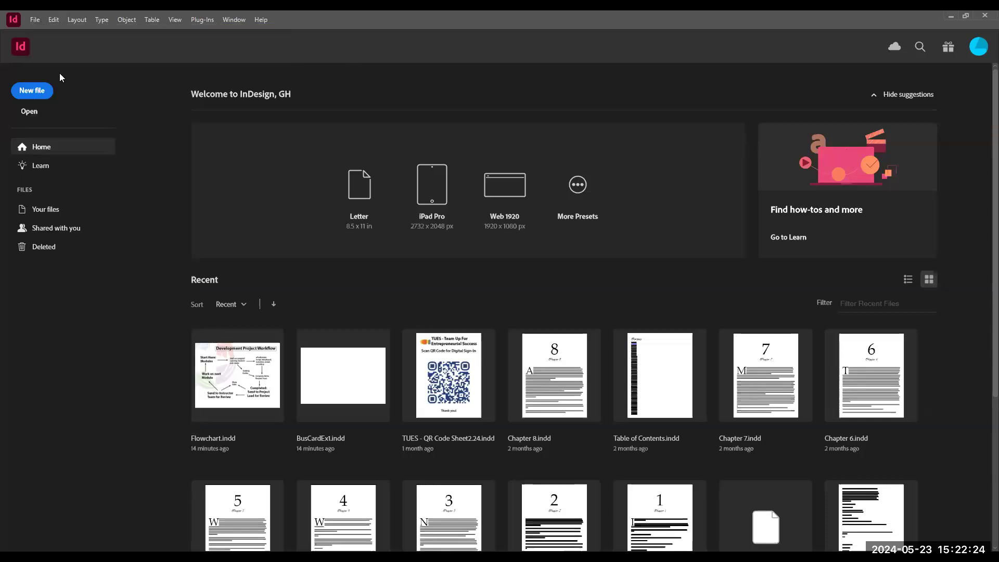
pyautogui.click(34, 92)
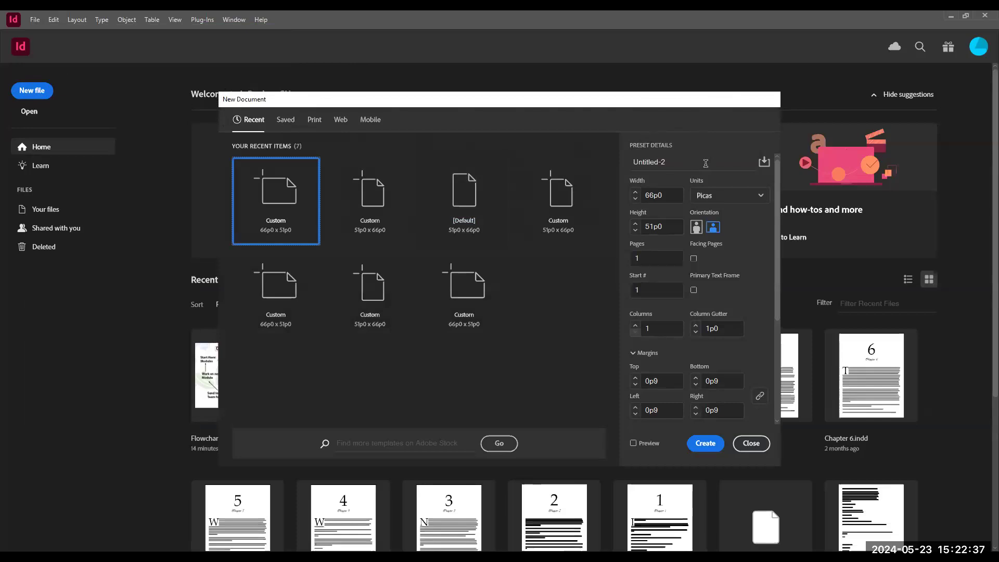
# - Browse the Saved, Print, Web and Mobile preset categories, ending on the Print presets
pyautogui.click(288, 123)
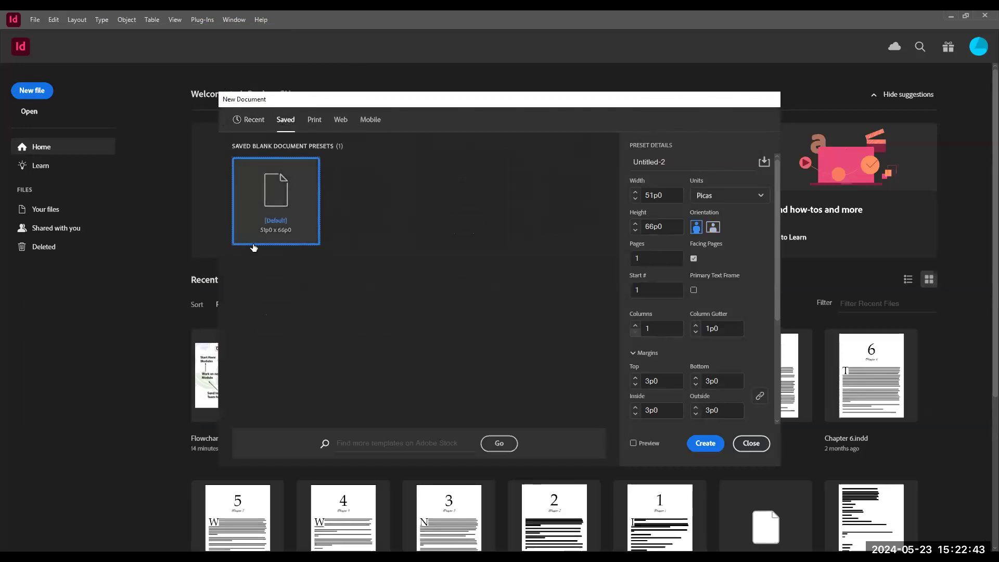
pyautogui.click(316, 122)
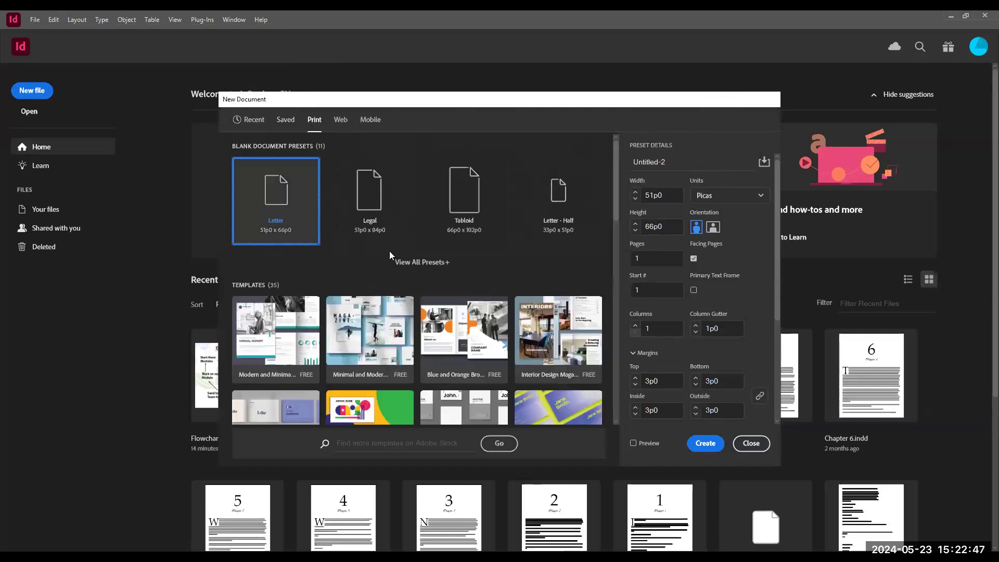
pyautogui.click(446, 263)
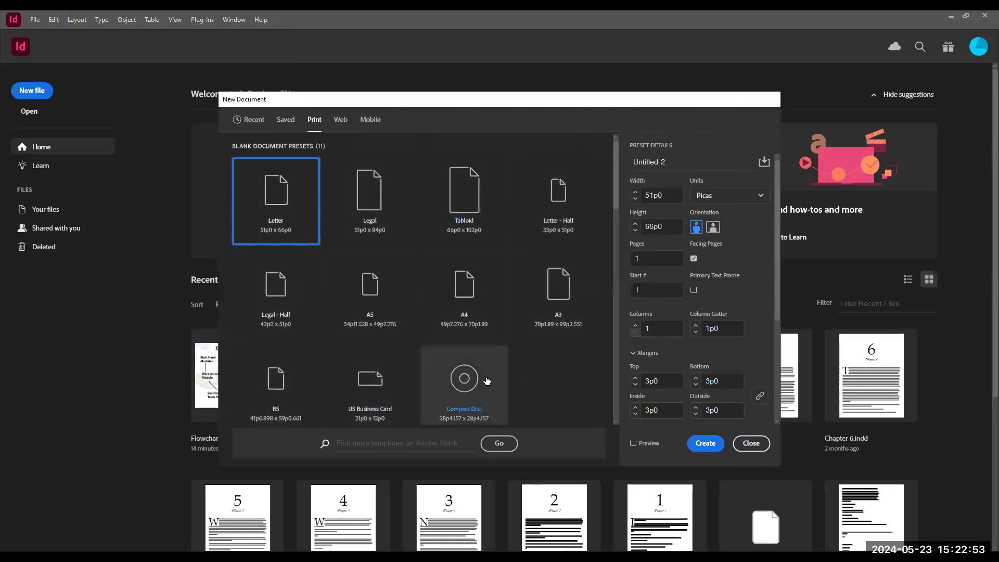
pyautogui.click(339, 123)
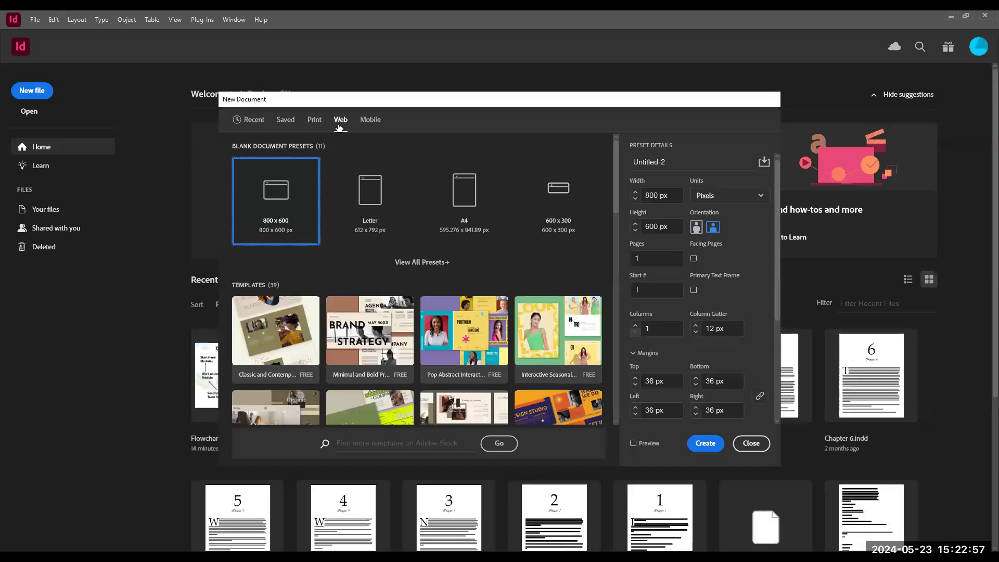
pyautogui.click(374, 122)
pyautogui.click(326, 120)
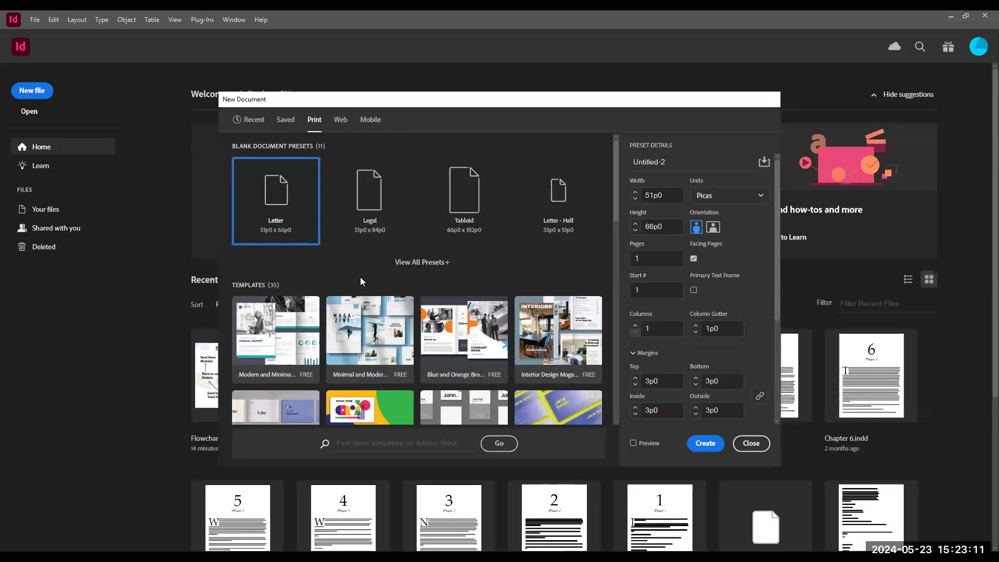
# - Name the new document preset Business Card - Example
pyautogui.click(674, 163)
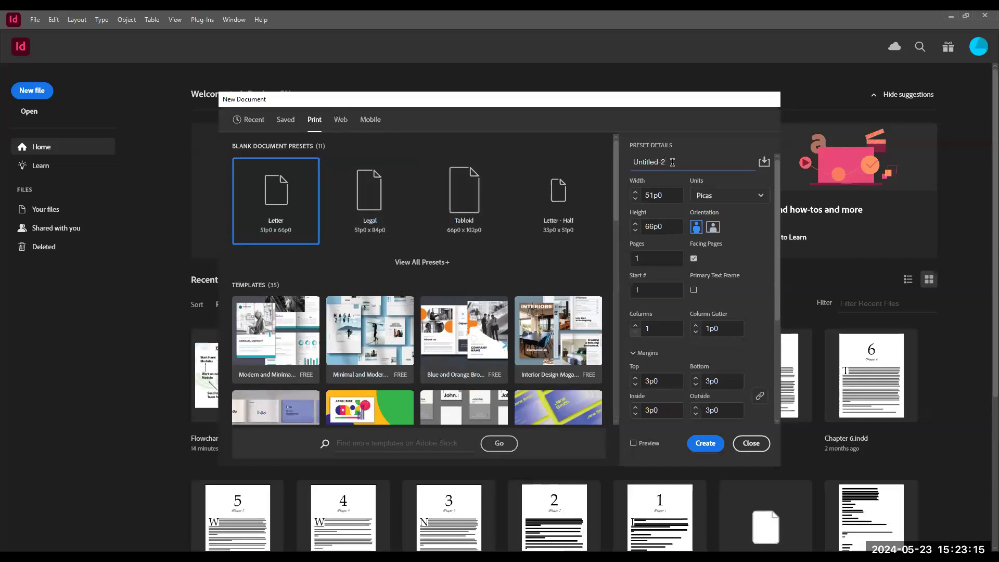
pyautogui.moveTo(671, 163); pyautogui.dragTo(634, 161)
pyautogui.write('Business Card -')
pyautogui.write('Exampl')
# - Switch the units to inches and set the page size to 3.5 in wide by 2 in high
pyautogui.click(740, 201)
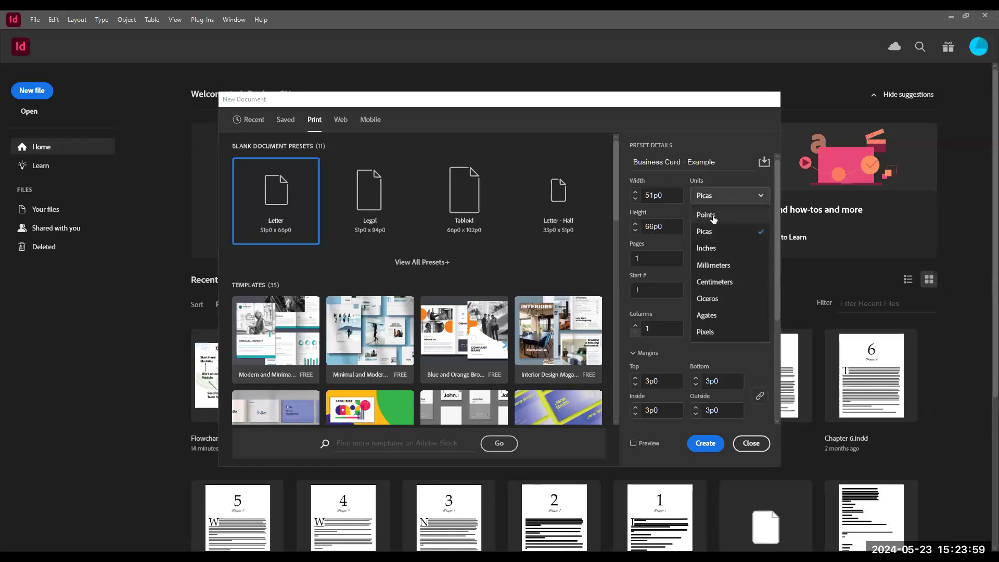
pyautogui.click(728, 250)
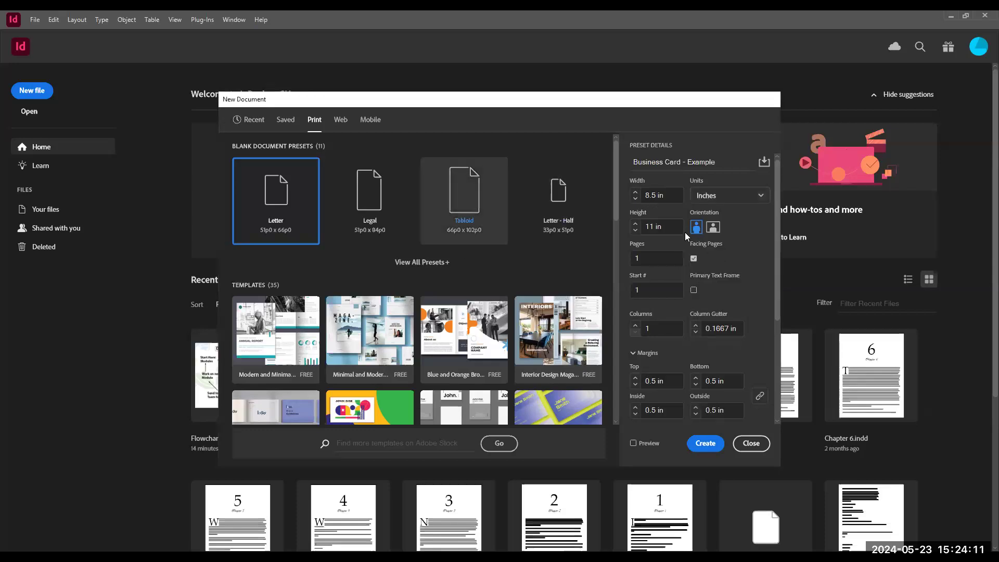
pyautogui.click(657, 195)
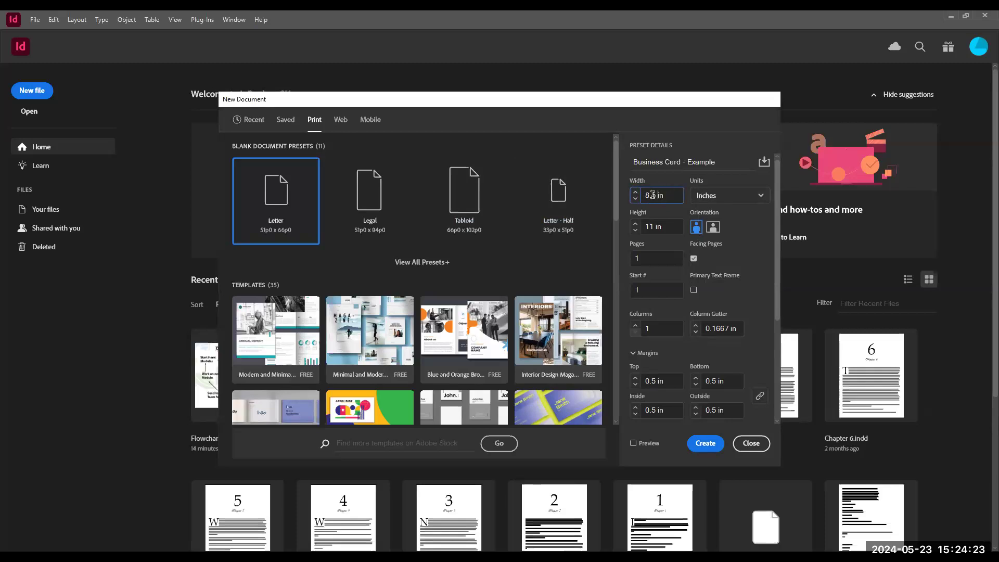
pyautogui.click(651, 195)
pyautogui.press('BackSpace')
pyautogui.write('3')
pyautogui.moveTo(654, 228); pyautogui.dragTo(640, 228)
pyautogui.write('2')
# - Turn on Preview and move the New Document dialog aside and back
pyautogui.click(634, 445)
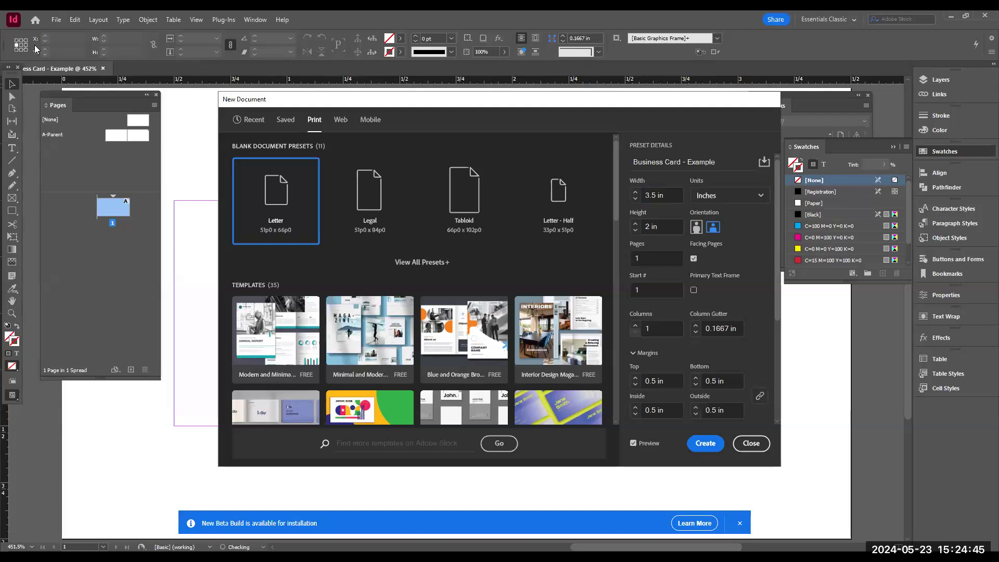
pyautogui.moveTo(338, 99); pyautogui.dragTo(550, 287)
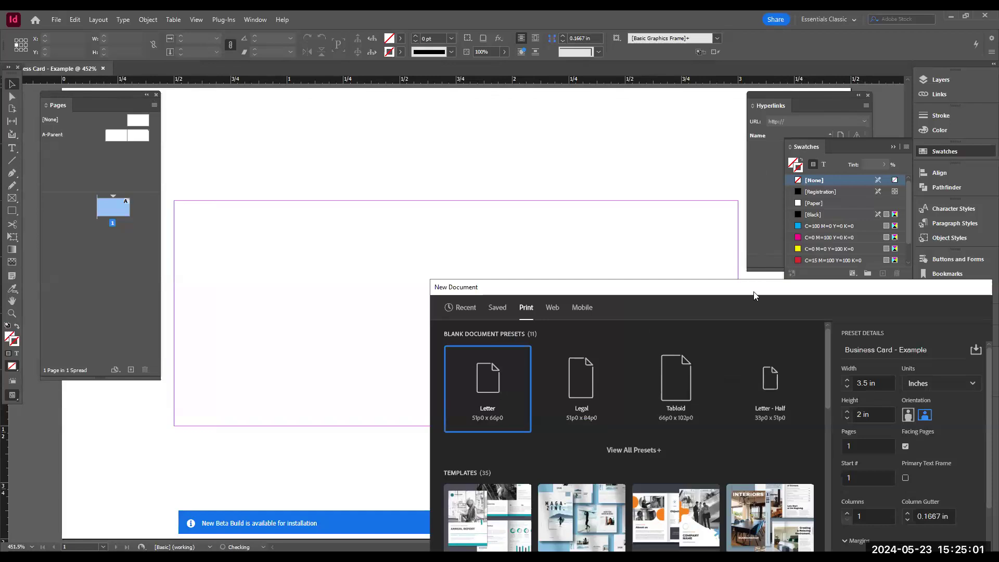
pyautogui.moveTo(754, 295); pyautogui.dragTo(523, 111)
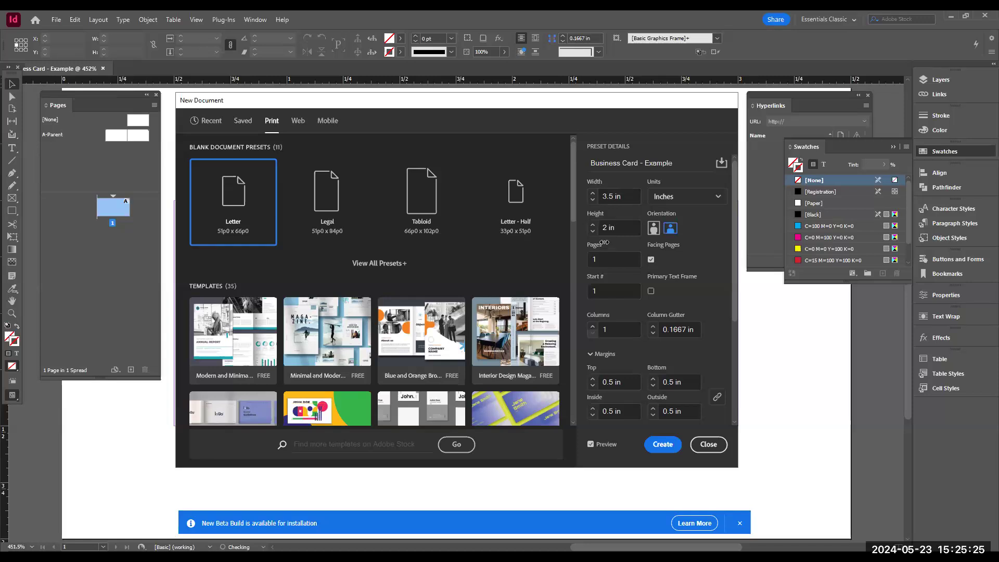
# - Review the margin and bleed settings and turn off Facing Pages
pyautogui.scroll(-5, 650, 353)
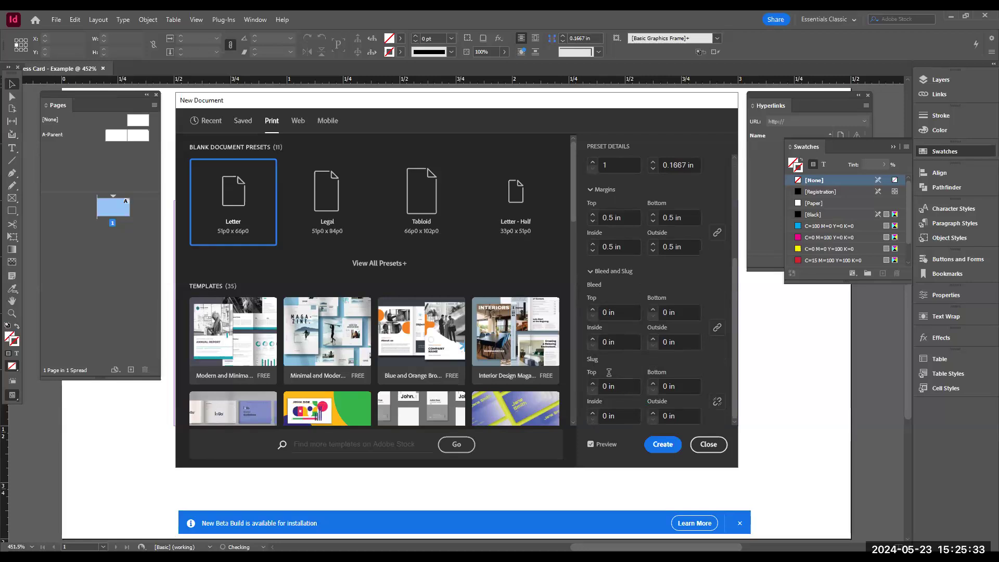
pyautogui.scroll(5, 618, 313)
pyautogui.scroll(1, 620, 312)
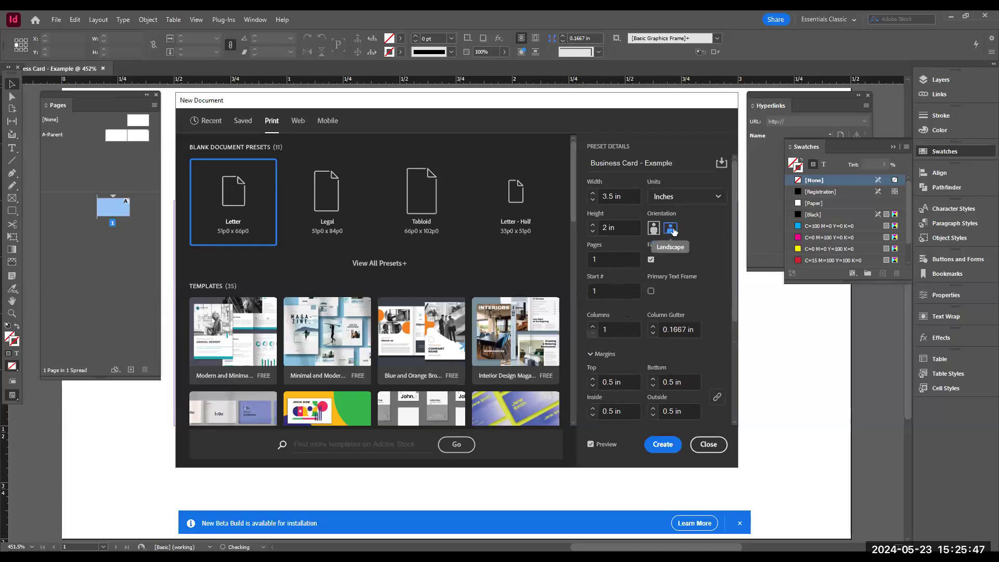
pyautogui.click(652, 260)
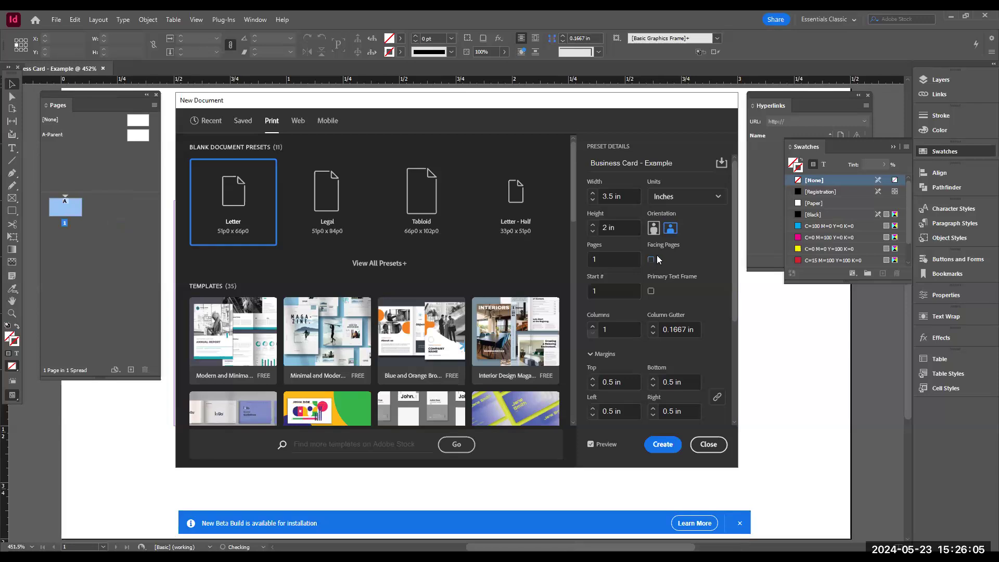
# - Set the number of pages to 2
pyautogui.click(599, 261)
pyautogui.write('2')
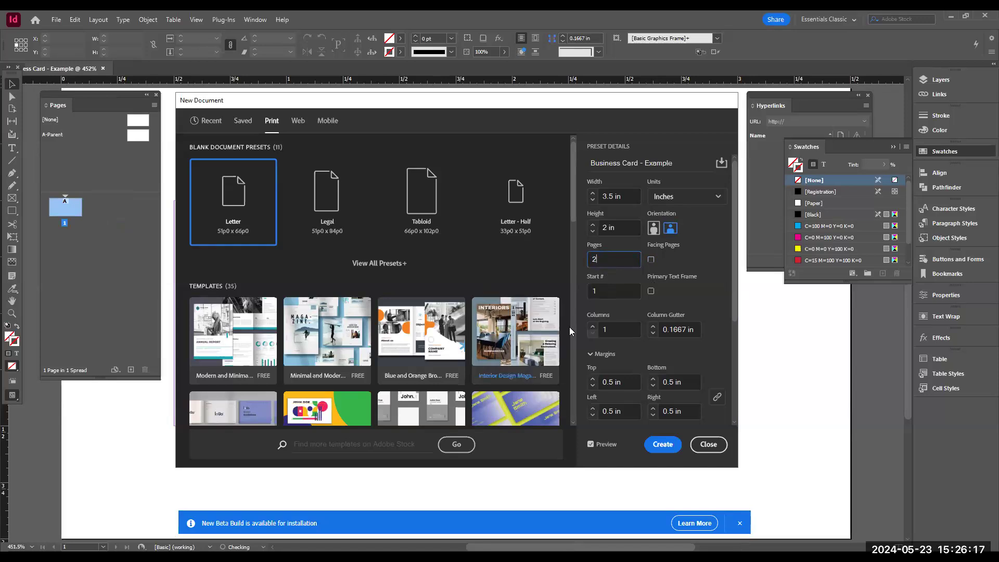
pyautogui.scroll(-4, 632, 334)
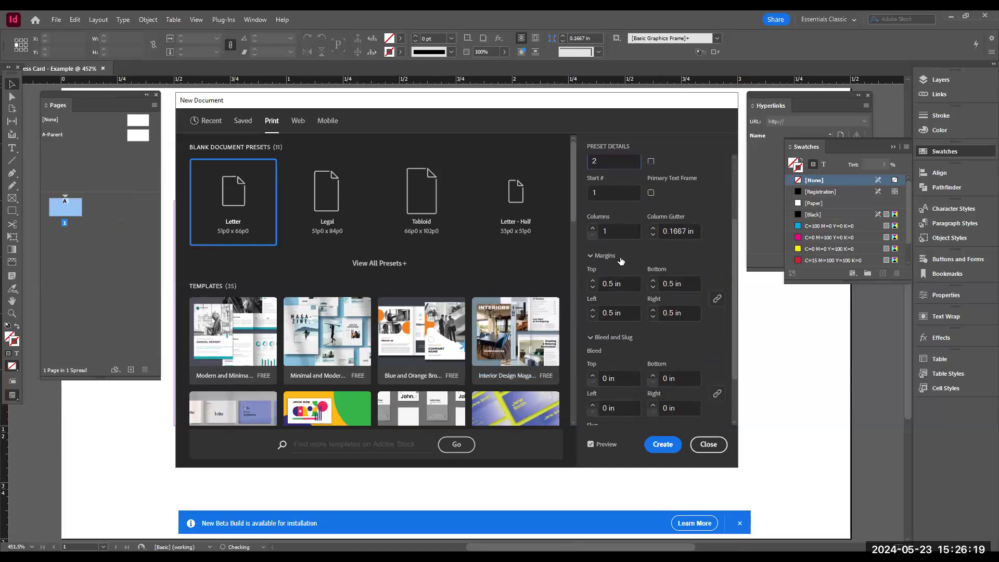
pyautogui.click(593, 229)
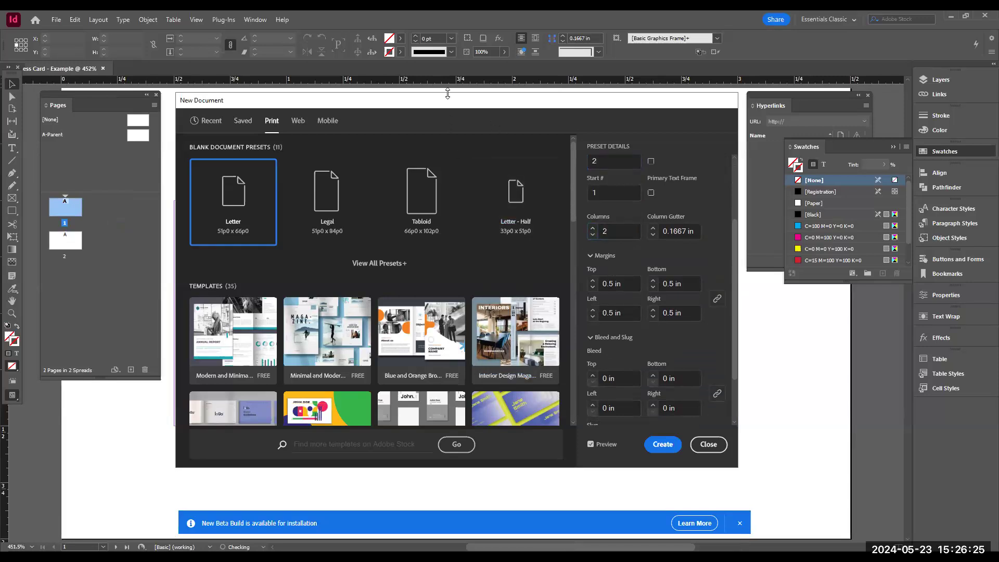
pyautogui.moveTo(448, 93); pyautogui.dragTo(447, 95)
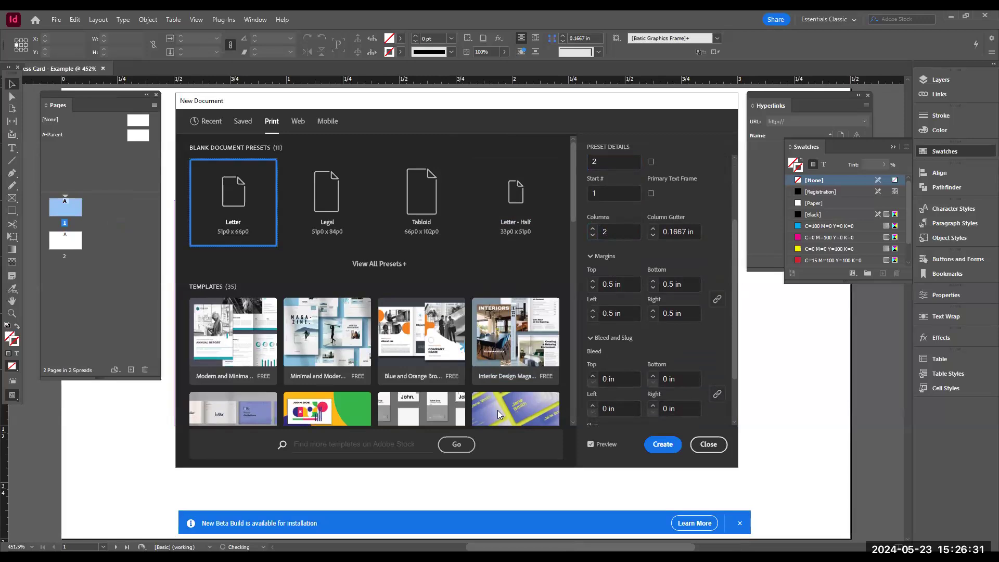
pyautogui.click(625, 235)
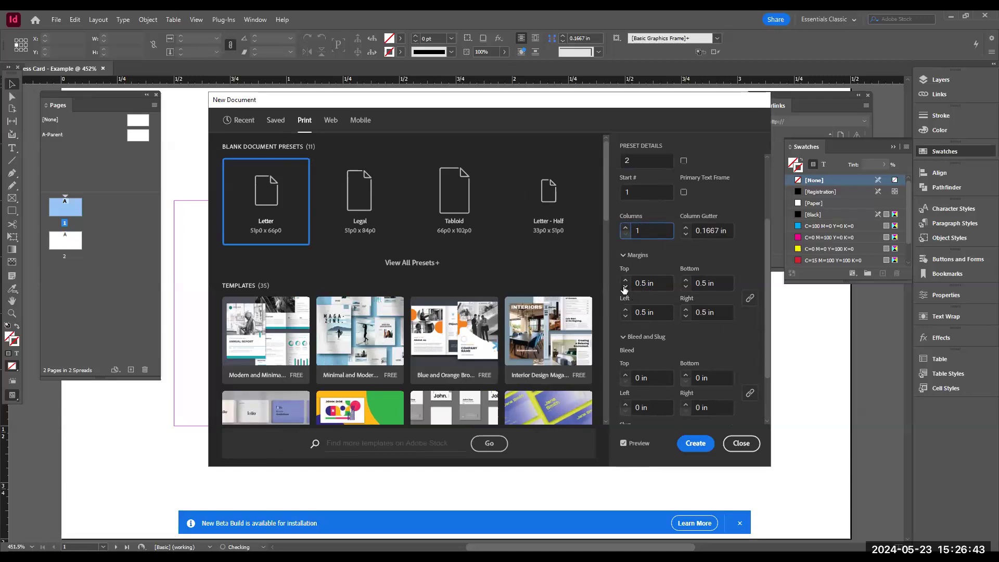
# - Enter 2 in the top margin field and dismiss the New Document dialog
pyautogui.click(645, 283)
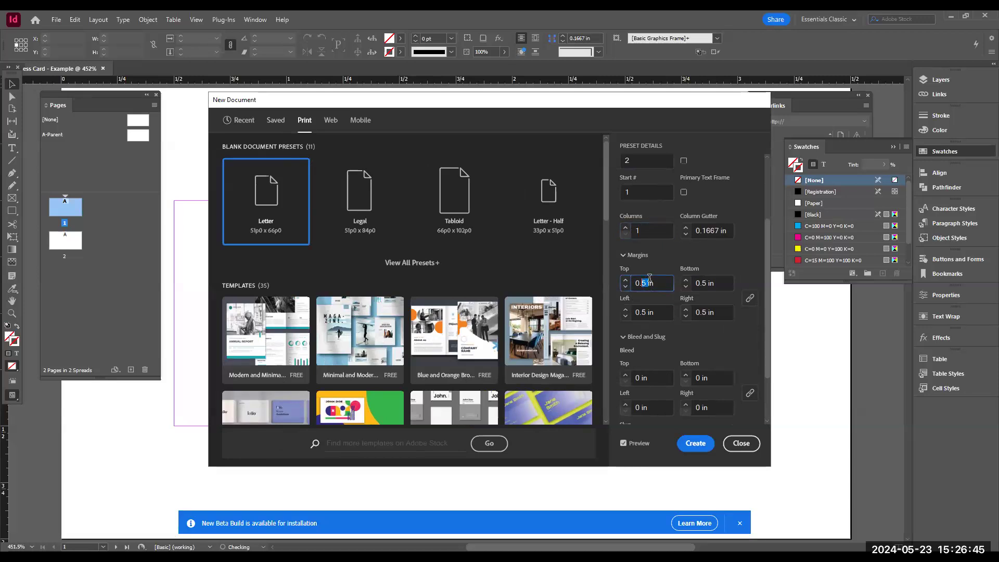
pyautogui.write('2')
pyautogui.press('Escape')
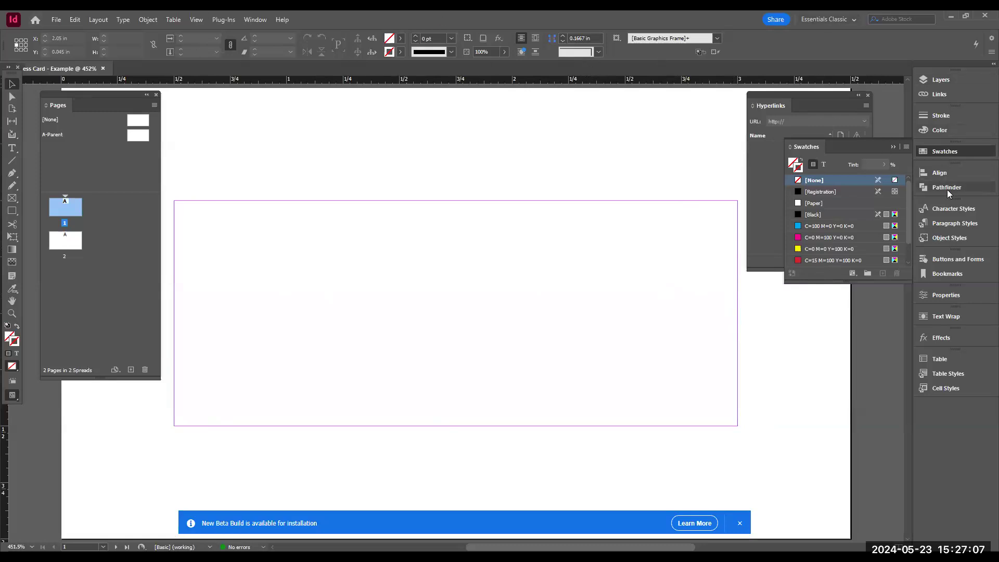
# - Open the Properties panel and set all page margins to 0.25 in with the margins linked
pyautogui.click(256, 21)
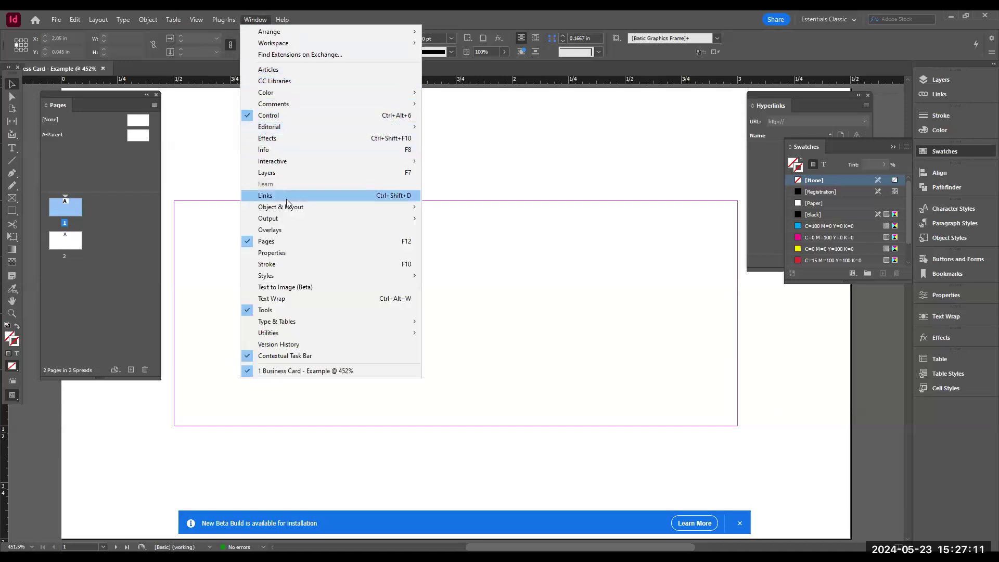
pyautogui.click(300, 253)
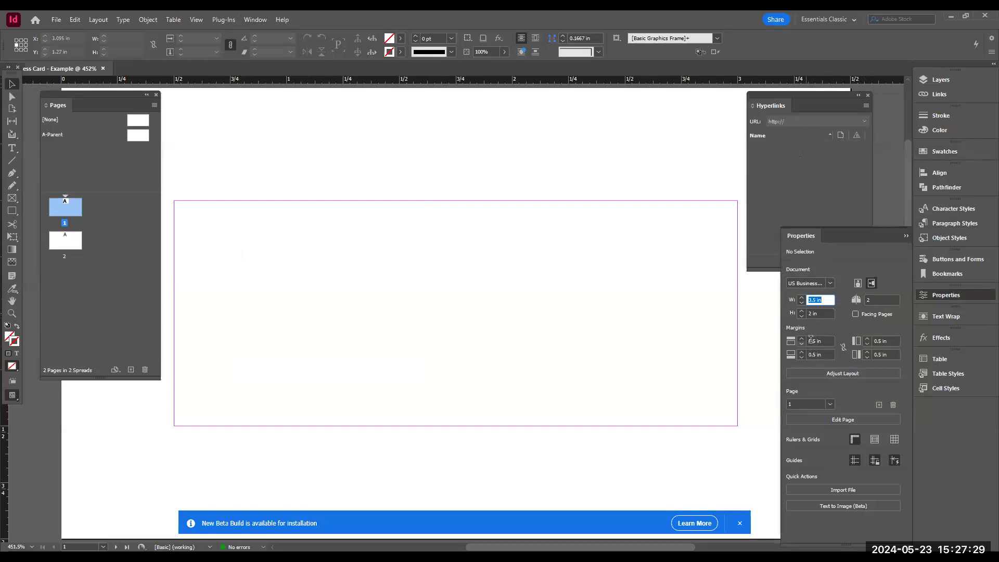
pyautogui.click(819, 344)
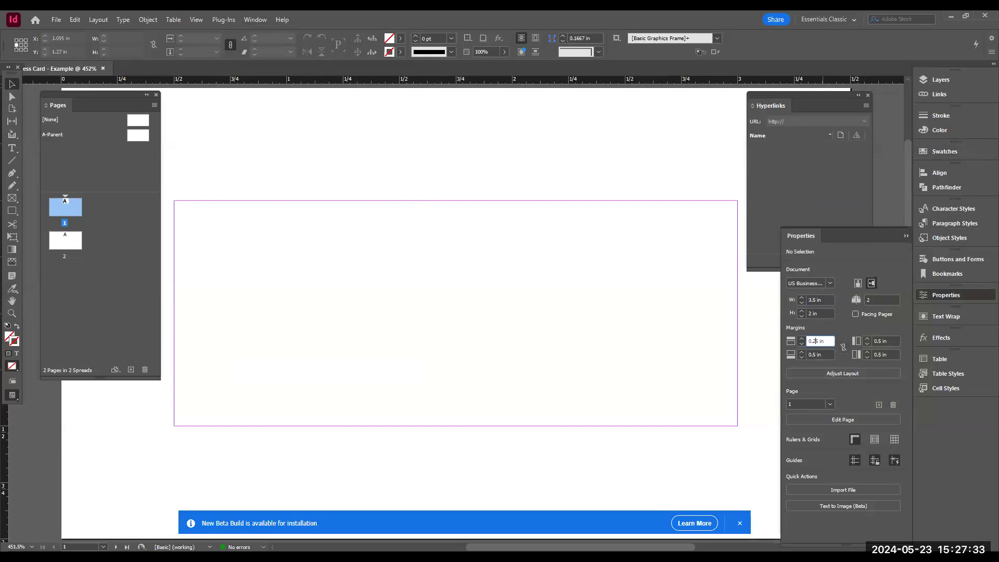
pyautogui.press('Tab')
pyautogui.press('Tab')
pyautogui.press('Tab')
pyautogui.press('Tab')
pyautogui.click(844, 347)
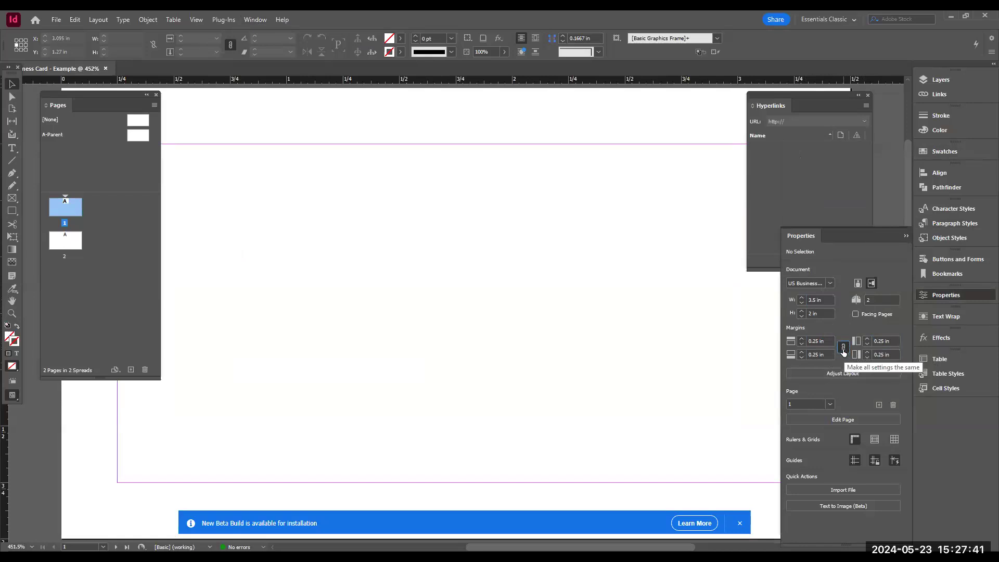
# - Unlink the margins and set the top margin to 0.5 in
pyautogui.click(843, 350)
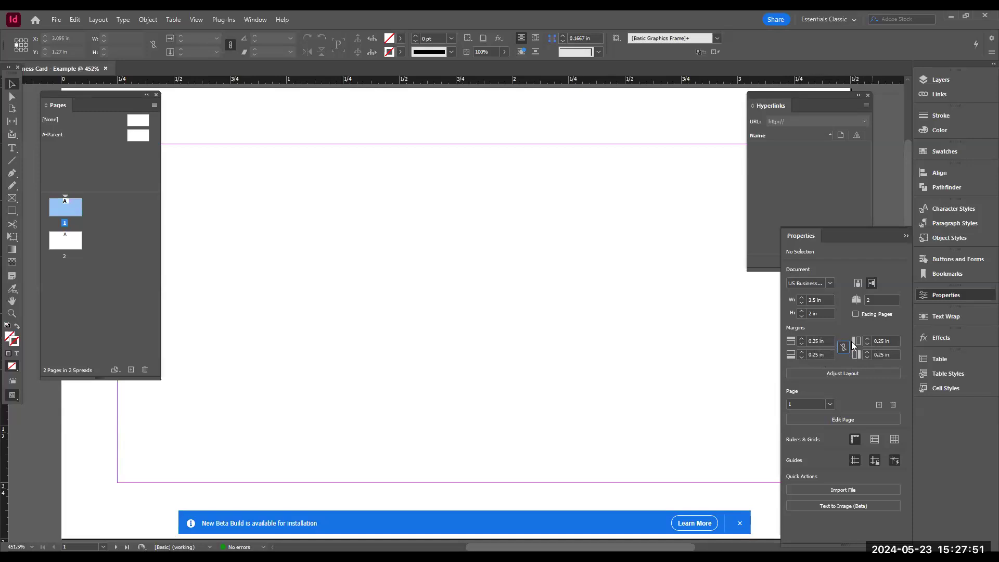
pyautogui.click(819, 342)
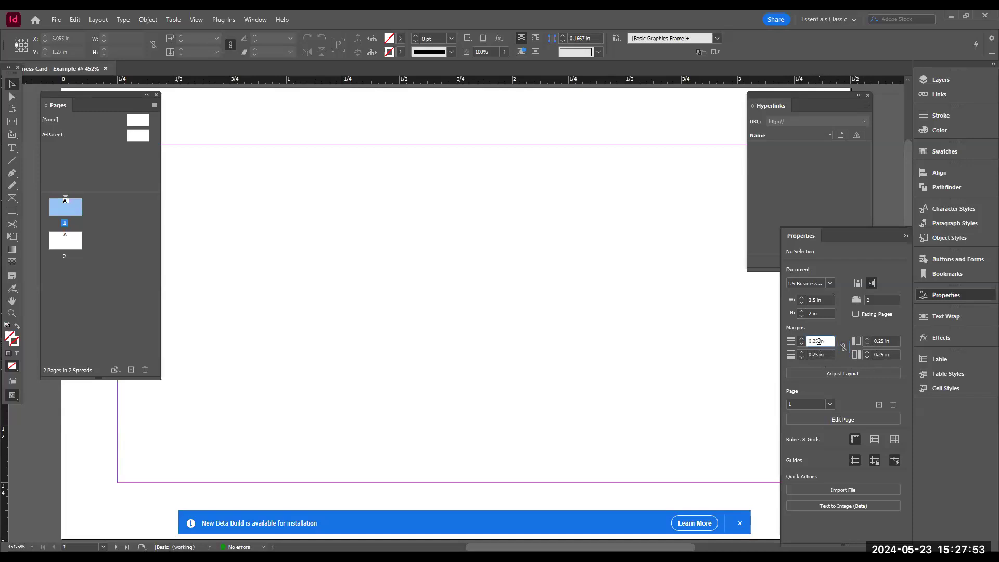
pyautogui.write('5')
pyautogui.press('Return')
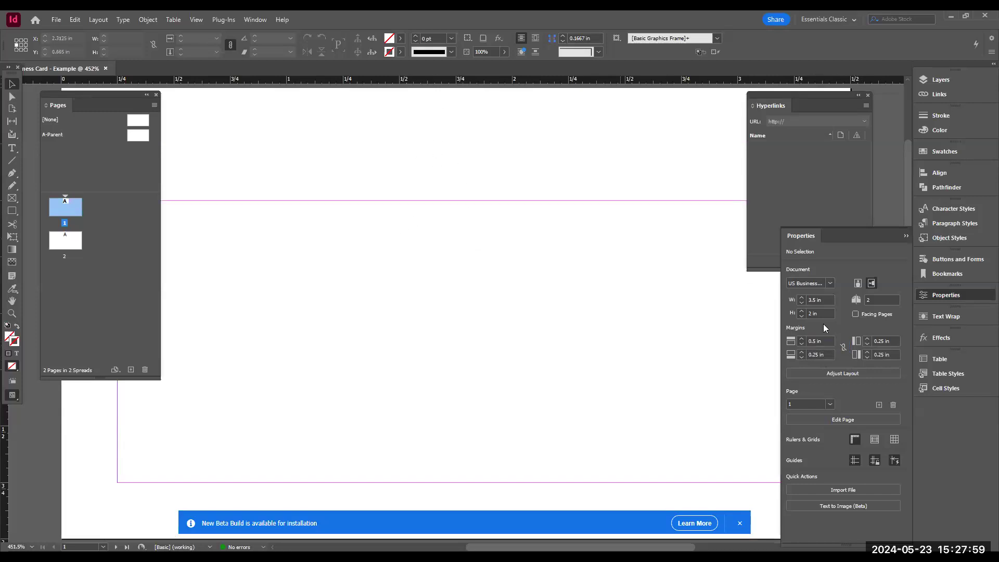
# - Relink the margins and set all of them to 0.25 in
pyautogui.click(844, 348)
pyautogui.click(816, 341)
pyautogui.write('2')
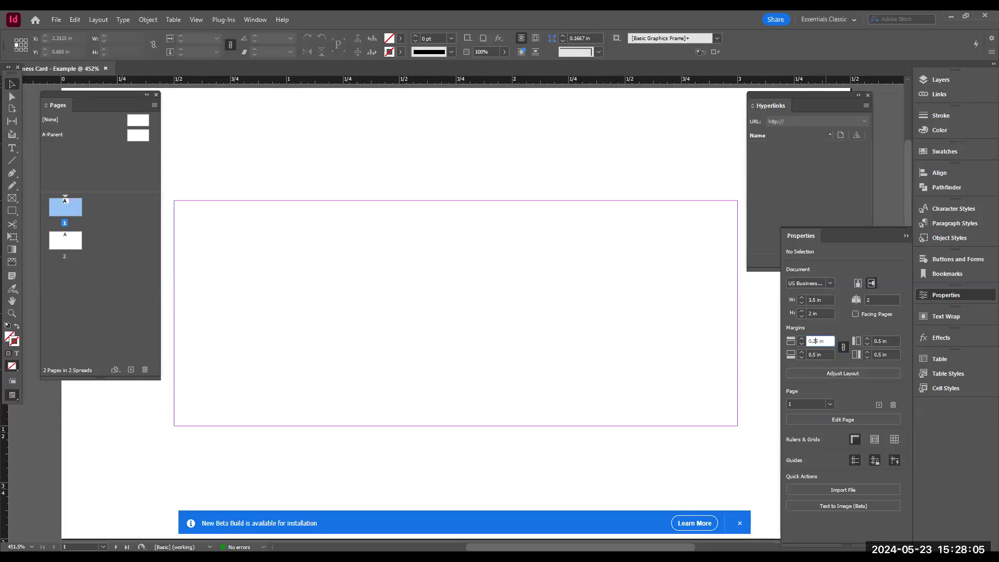
pyautogui.press('Return')
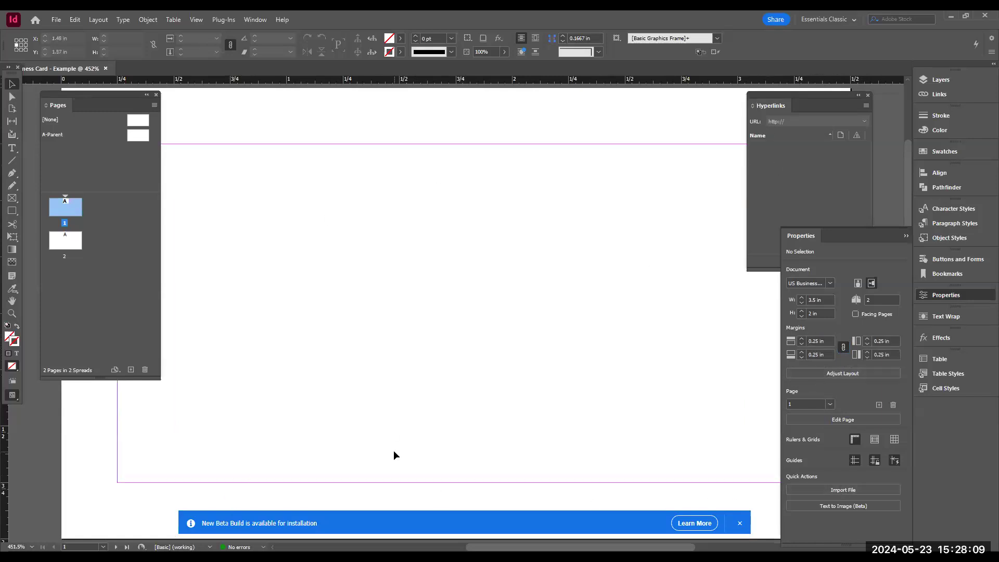
# - Set the bleed on all four sides to 0.25 in through Adjust Layout
pyautogui.click(844, 374)
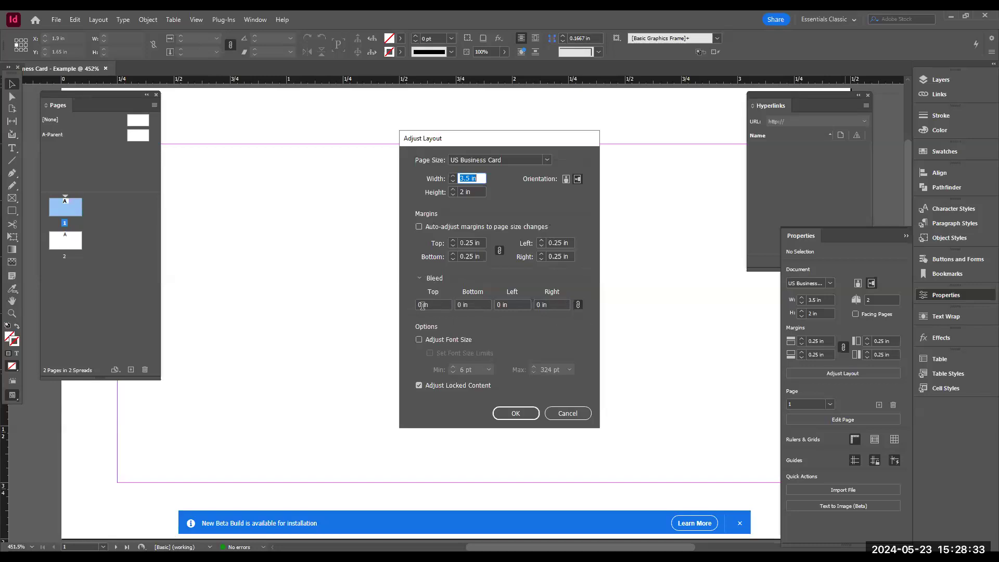
pyautogui.doubleClick(423, 306)
pyautogui.write('.25')
pyautogui.press('Tab')
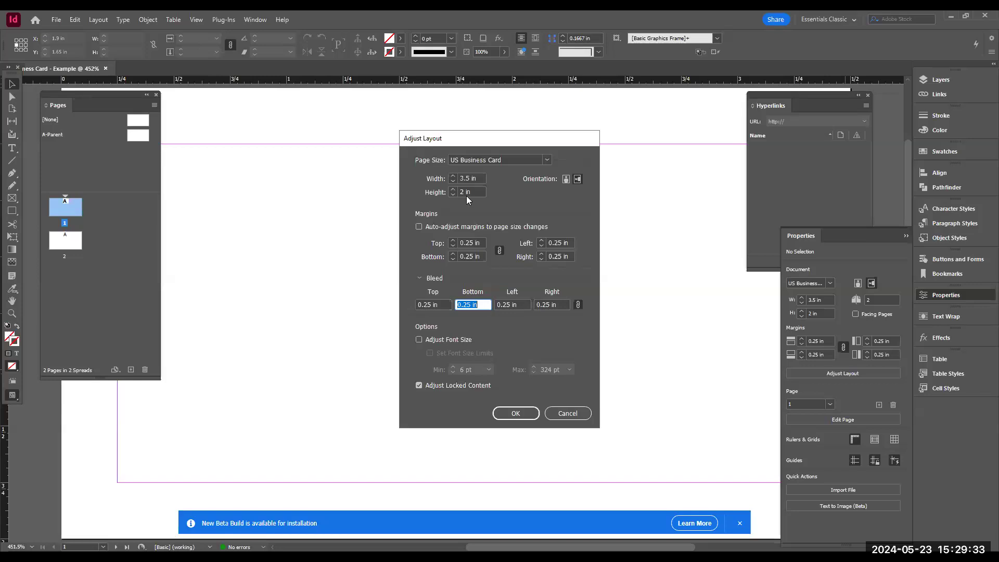
pyautogui.click(517, 413)
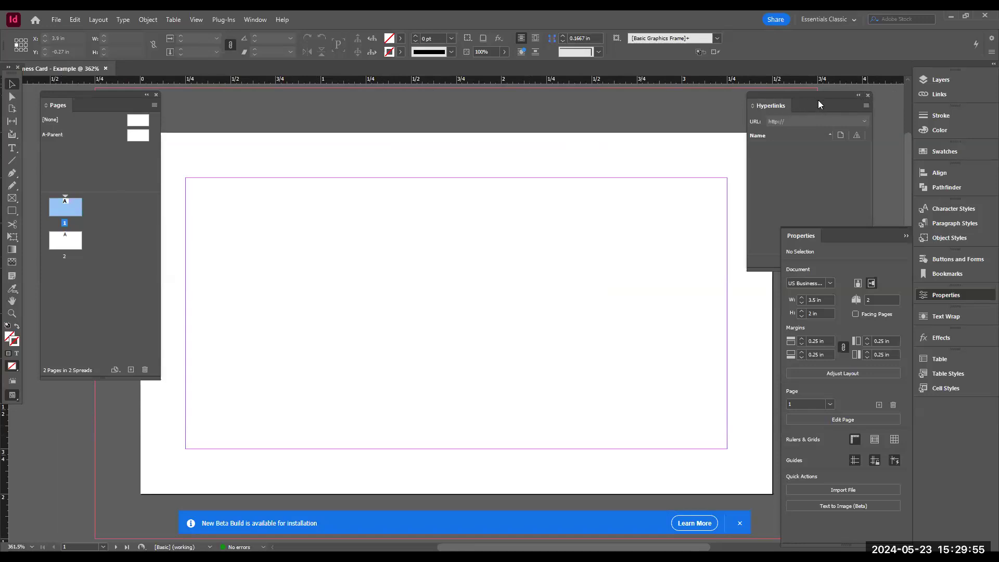
# - Close the floating Hyperlinks panel and dock the Pages panel with the other panels, then open it there
pyautogui.moveTo(813, 93); pyautogui.dragTo(571, 106)
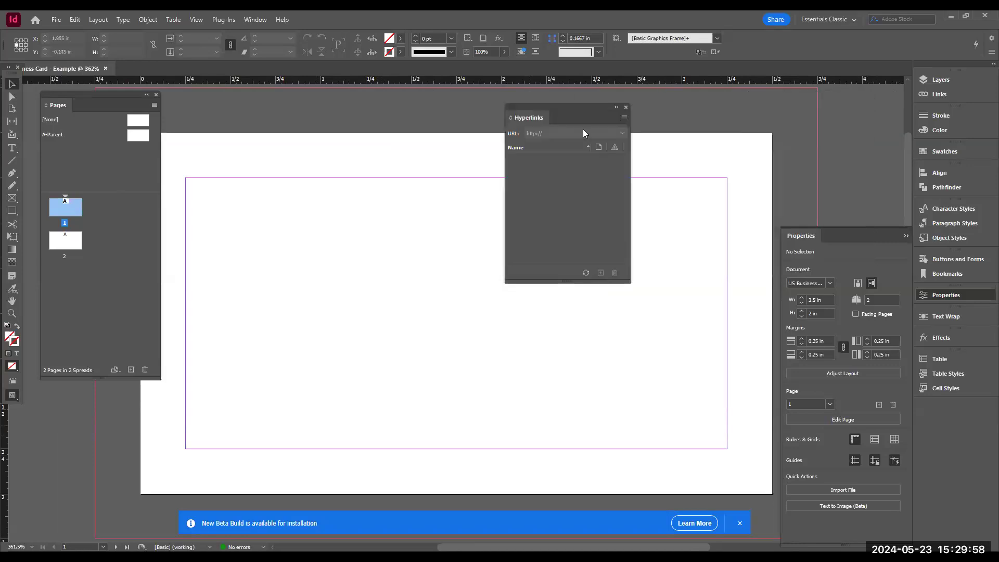
pyautogui.click(626, 108)
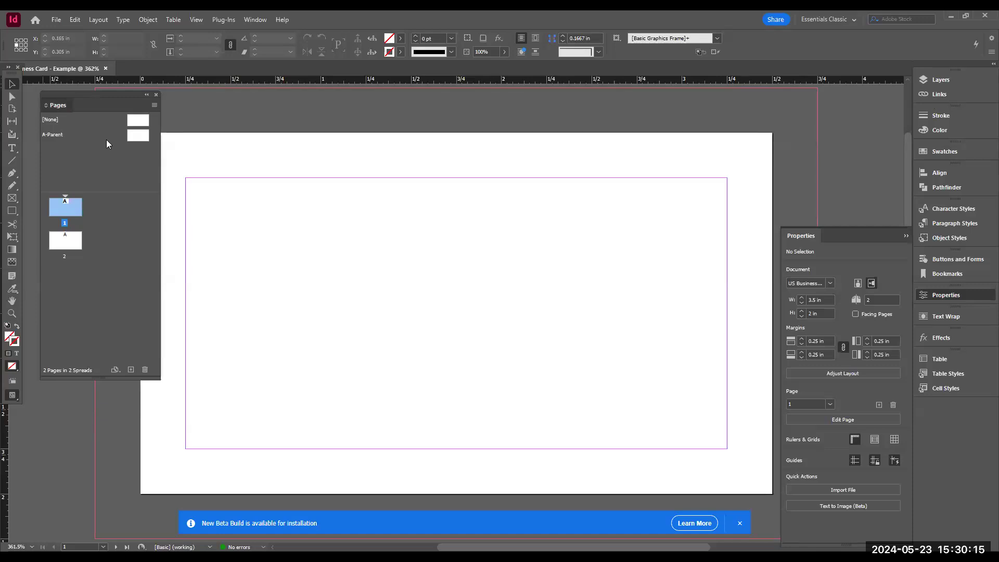
pyautogui.moveTo(66, 105); pyautogui.dragTo(69, 122)
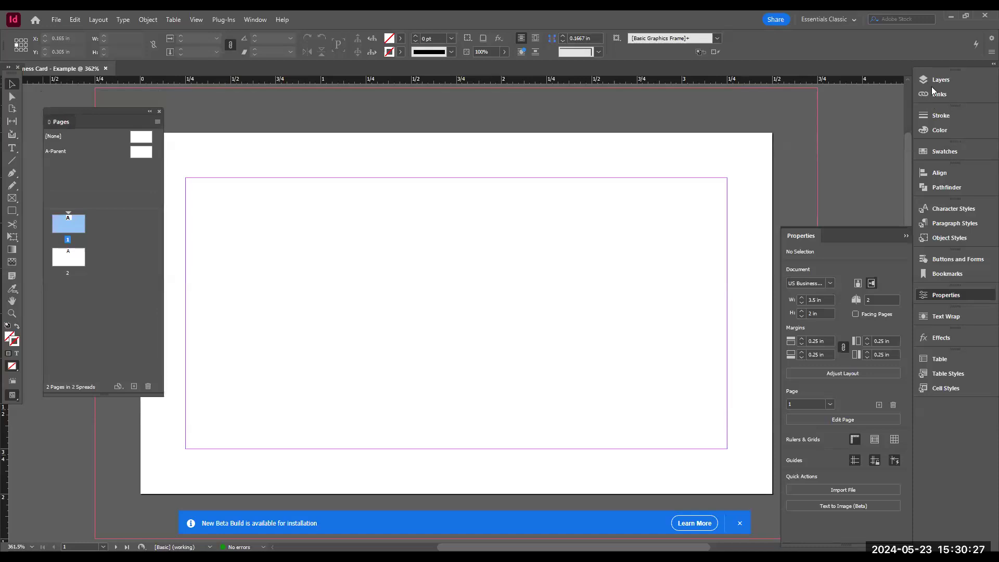
pyautogui.moveTo(56, 120); pyautogui.dragTo(931, 87)
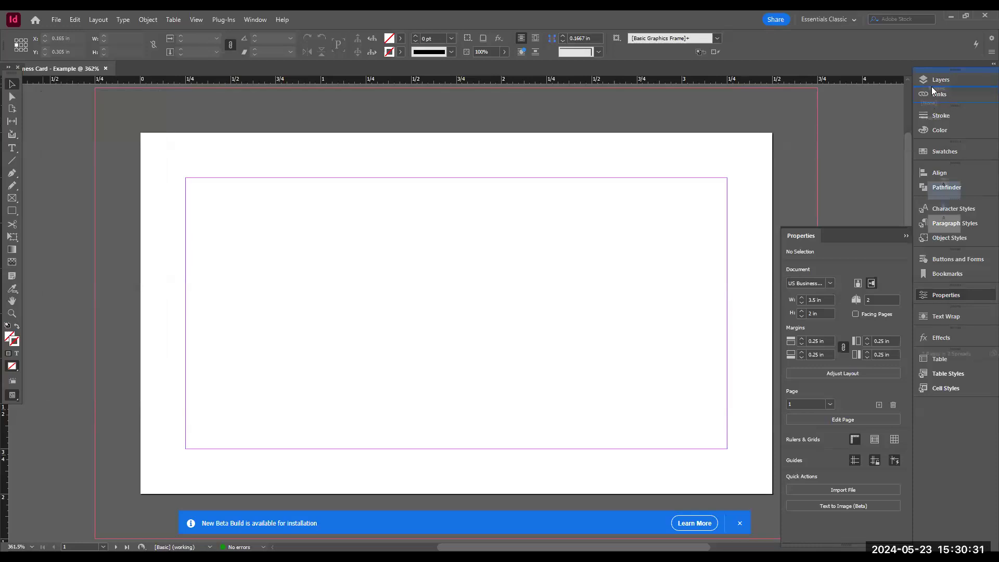
pyautogui.moveTo(931, 87); pyautogui.dragTo(932, 87)
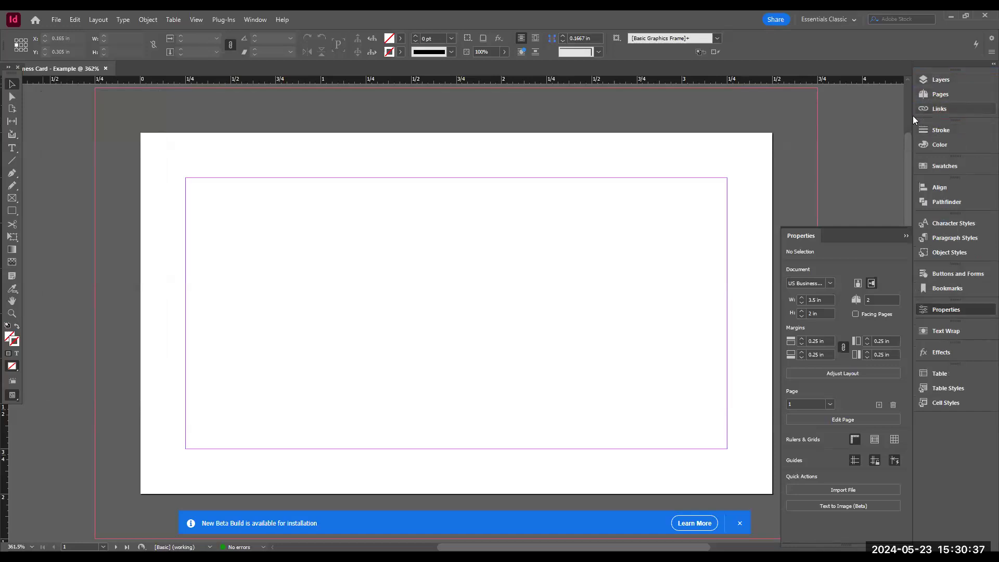
pyautogui.click(926, 95)
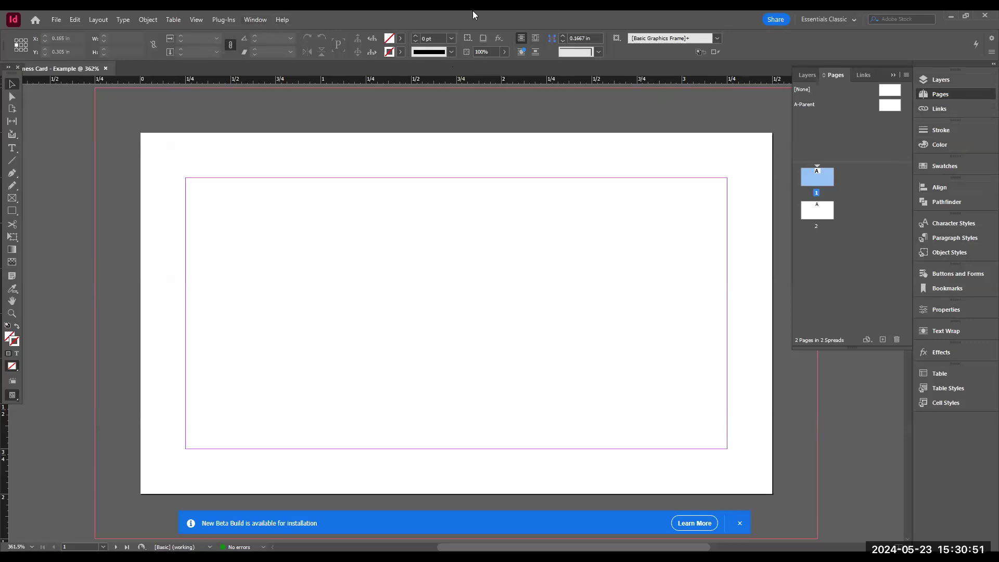
pyautogui.click(260, 21)
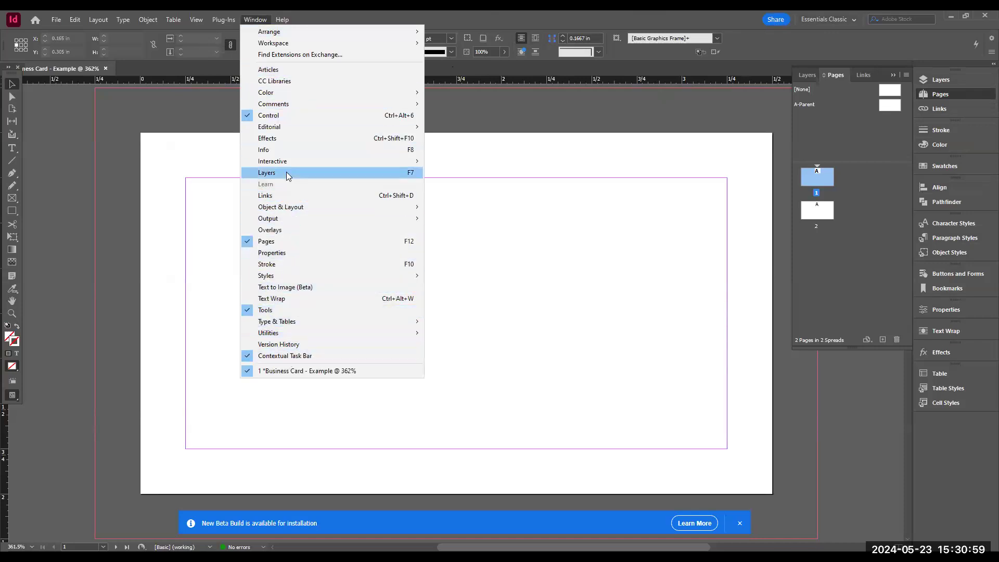
pyautogui.moveTo(267, 49)
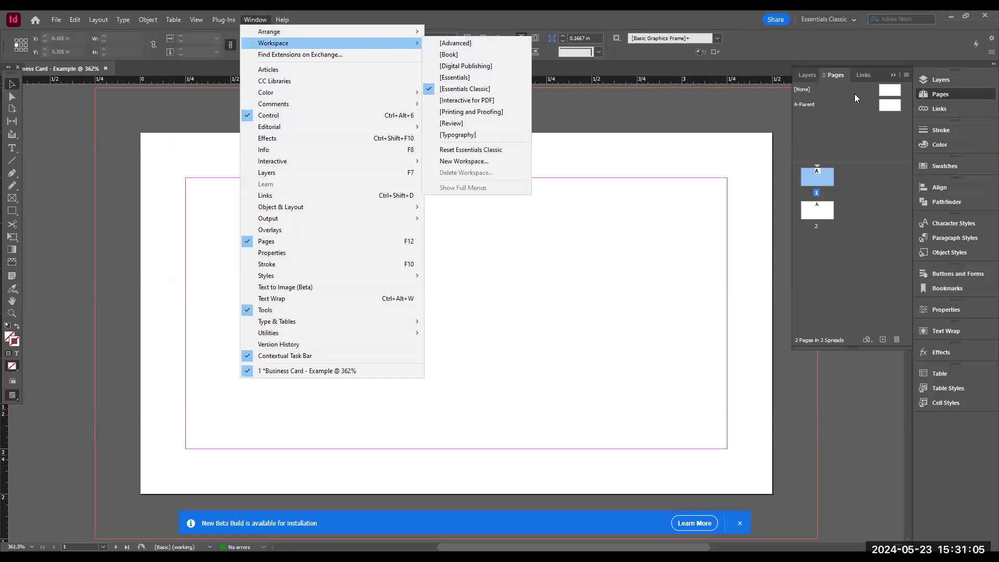
pyautogui.click(845, 21)
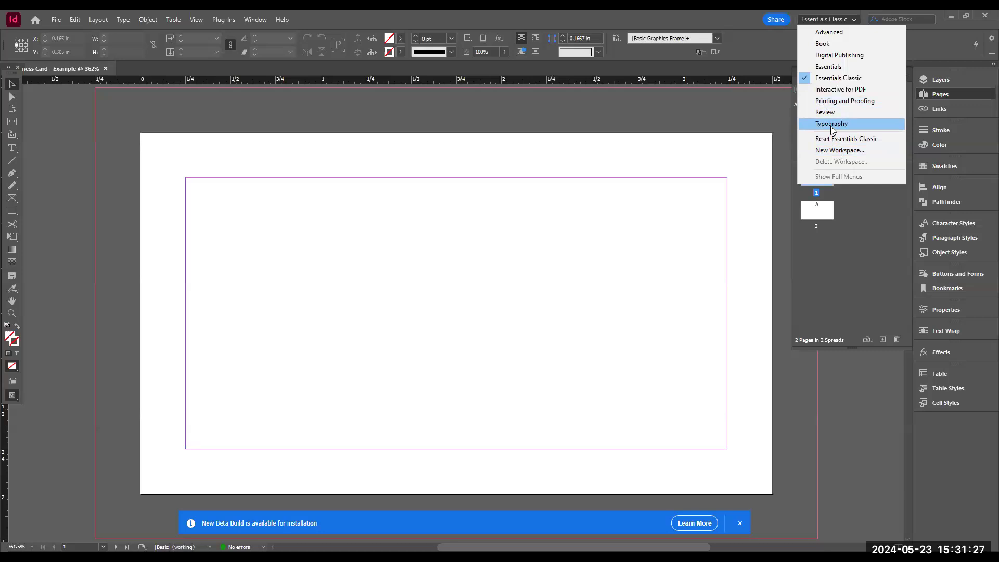
pyautogui.click(827, 83)
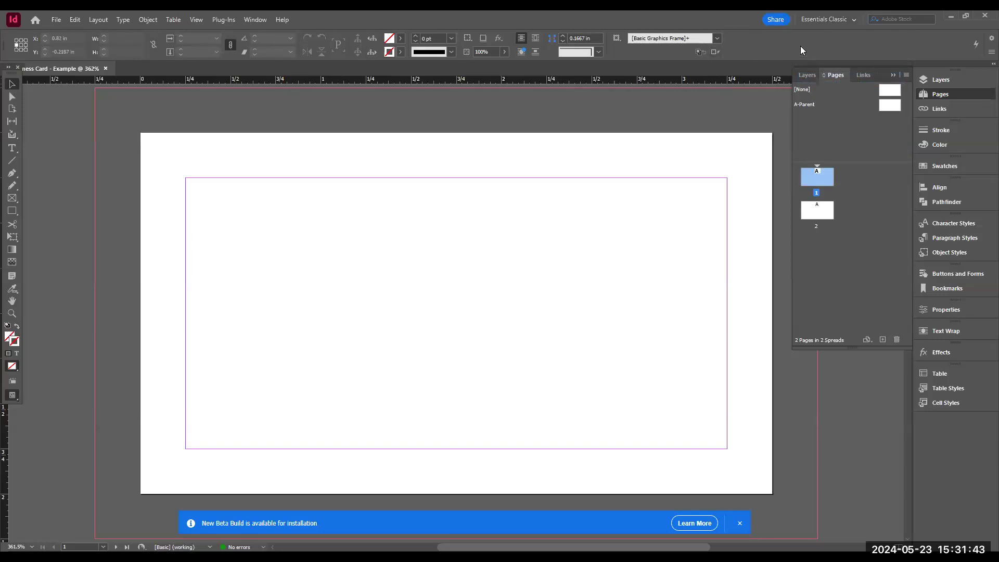
# - Switch the workspace to Essentials and then back to Essentials Classic
pyautogui.click(833, 19)
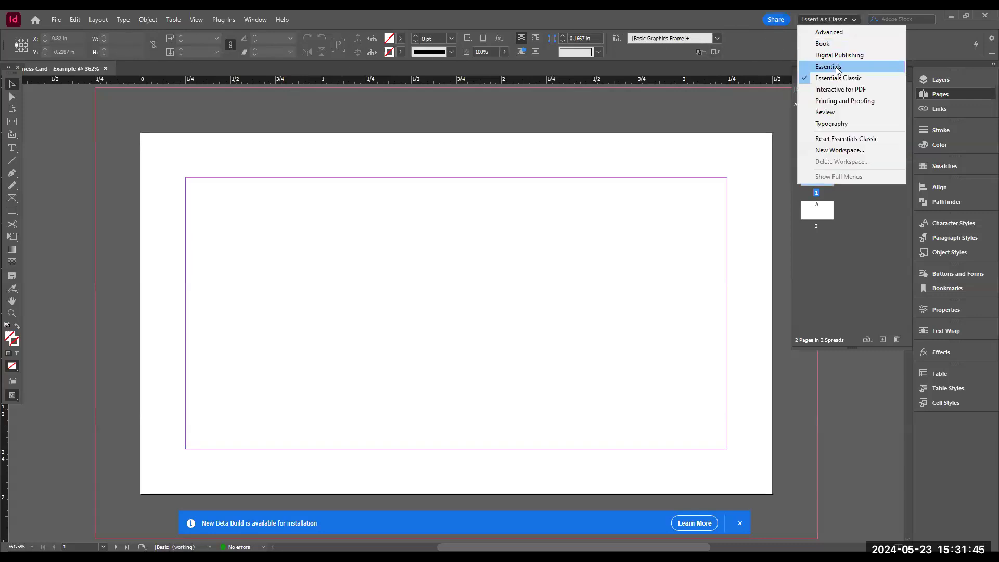
pyautogui.click(833, 67)
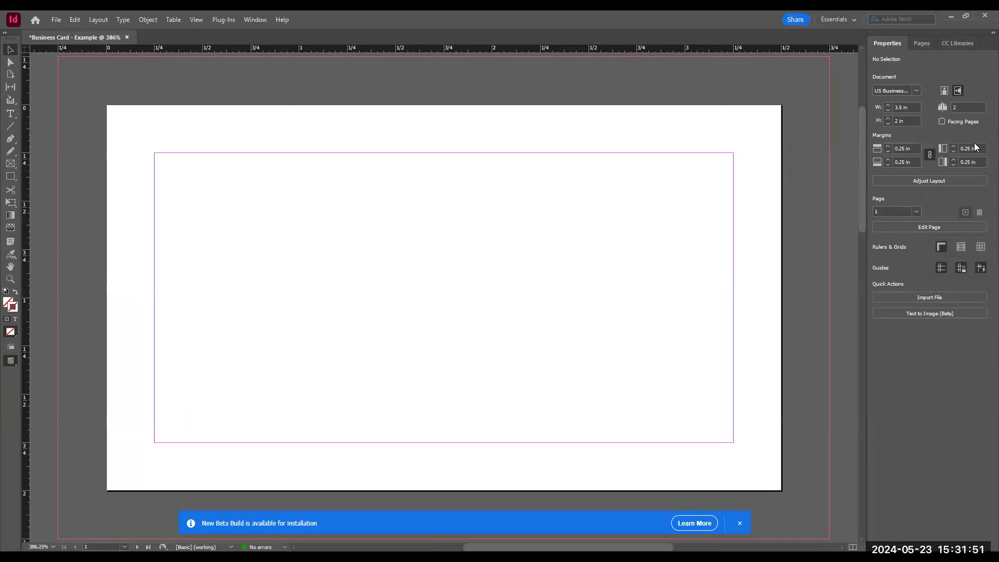
pyautogui.click(847, 20)
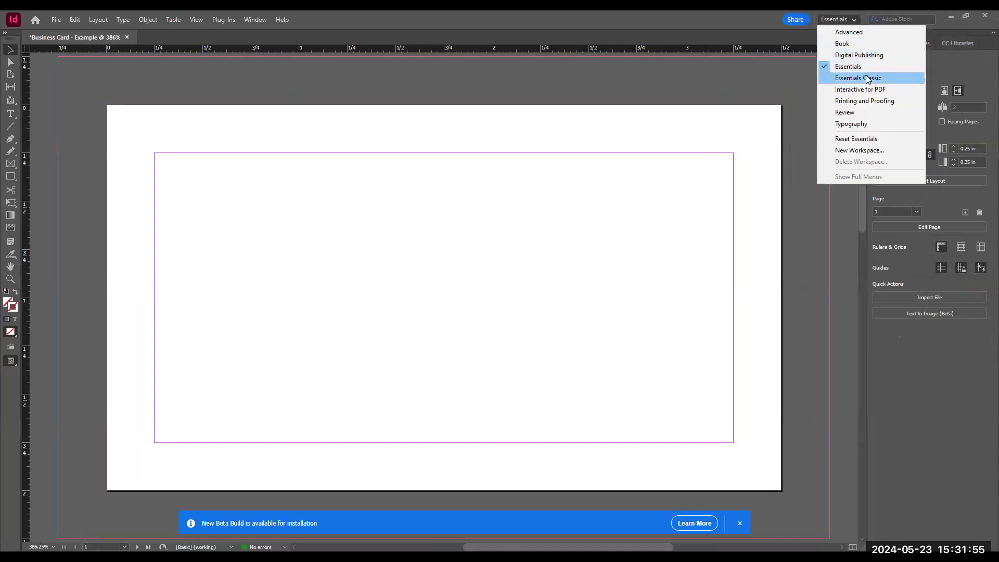
pyautogui.click(864, 78)
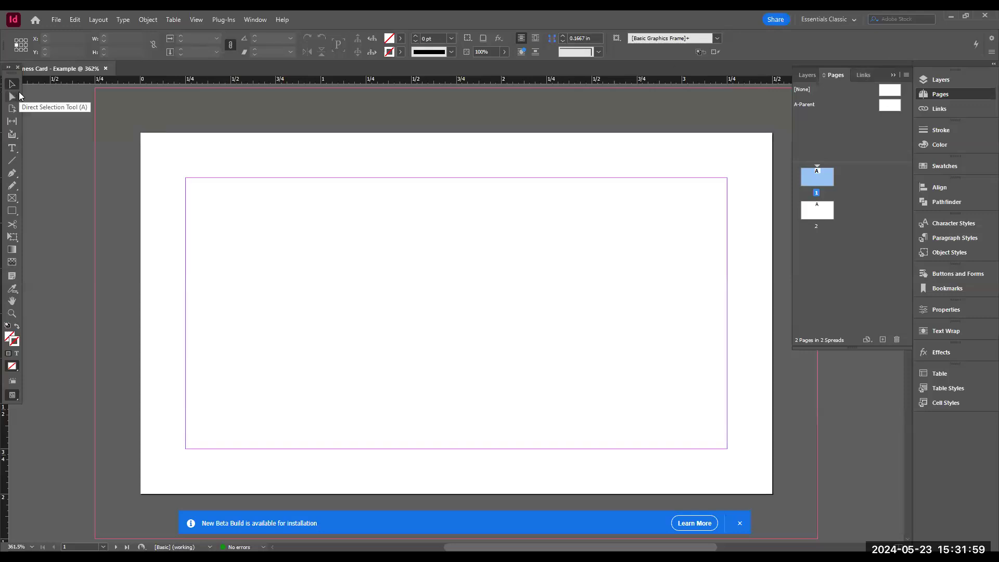
# - Draw a rectangle frame about 0.95 x 0.83 in over the card's top-left corner with the Rectangle Frame tool
pyautogui.click(12, 150)
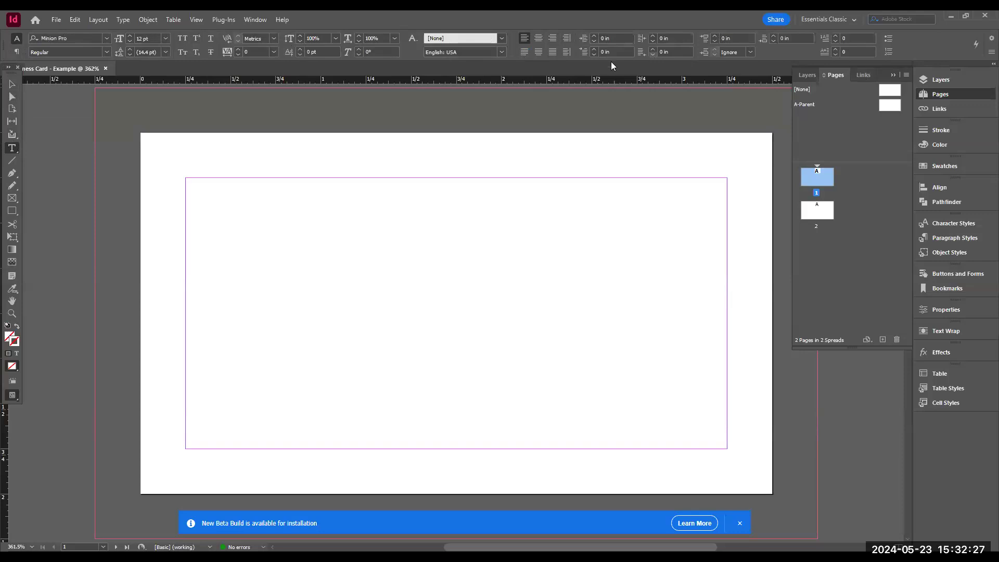
pyautogui.click(11, 84)
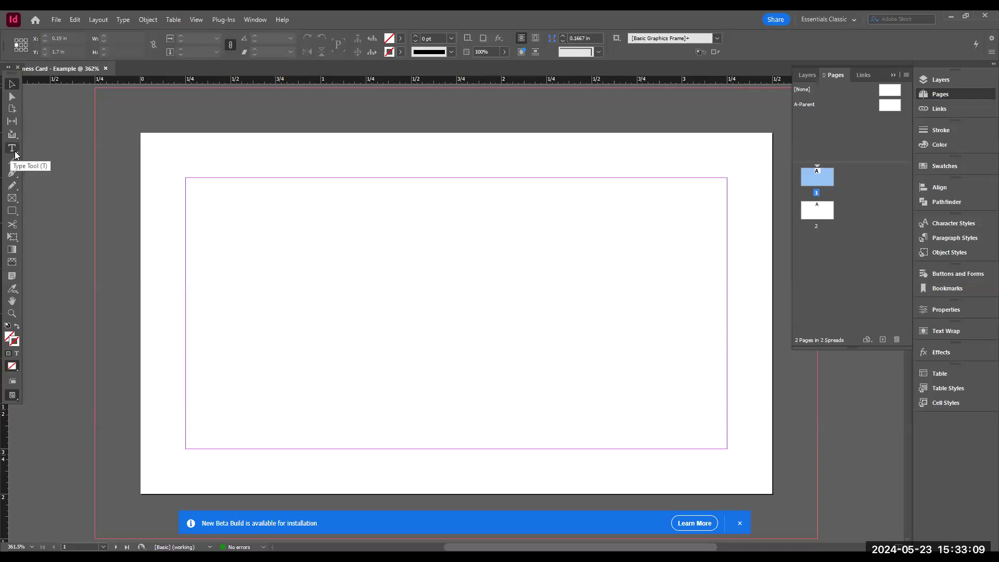
pyautogui.click(16, 201)
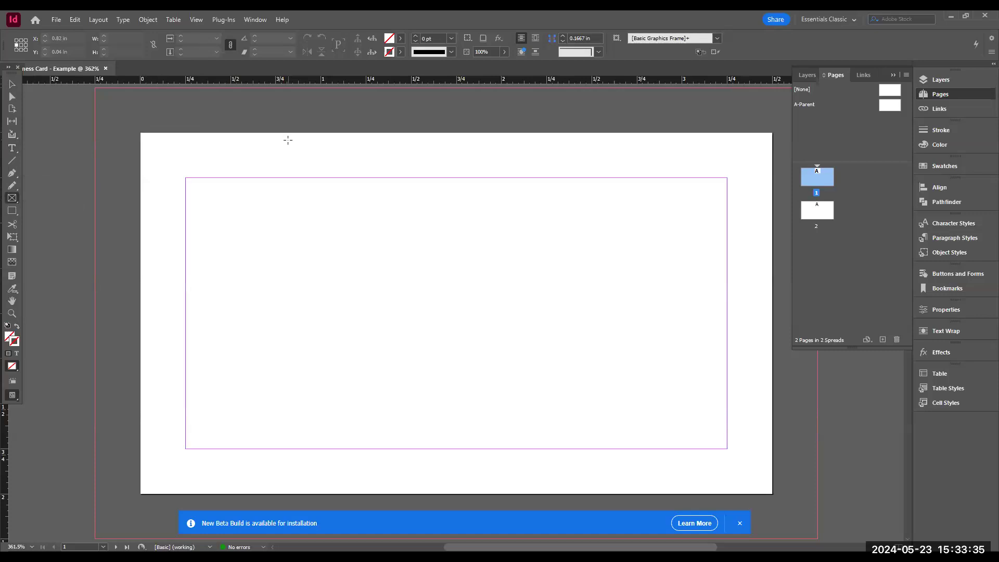
pyautogui.moveTo(126, 130); pyautogui.dragTo(297, 281)
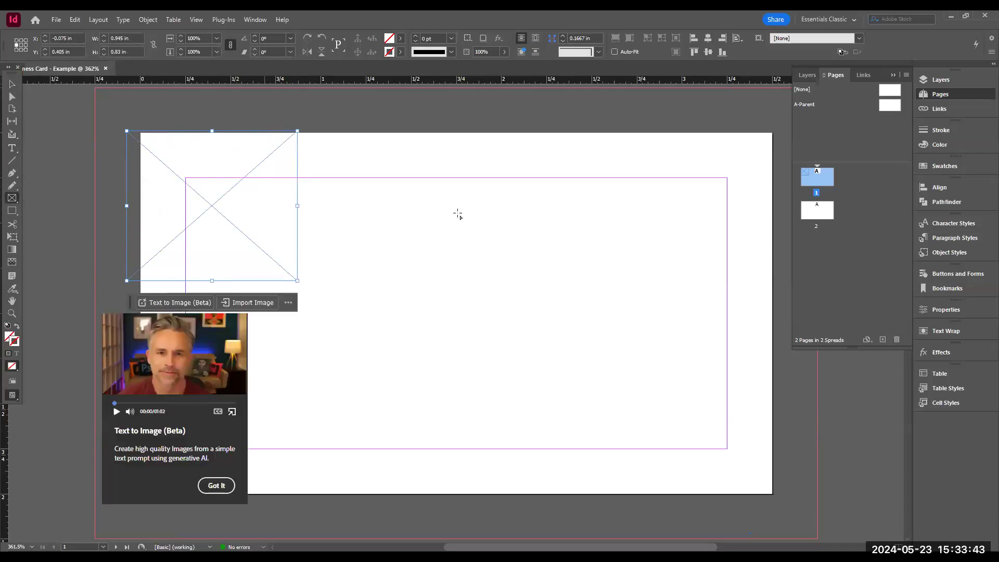
# - Draw a second rectangle frame about 0.83 x 1.0 in near the right margin and dismiss the tip popup
pyautogui.moveTo(584, 218); pyautogui.dragTo(734, 400)
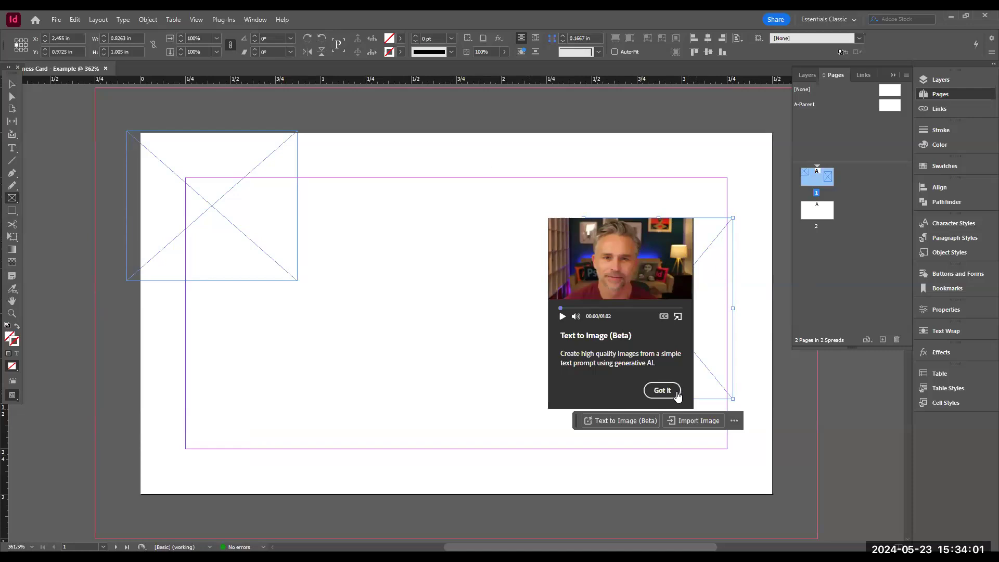
pyautogui.click(661, 392)
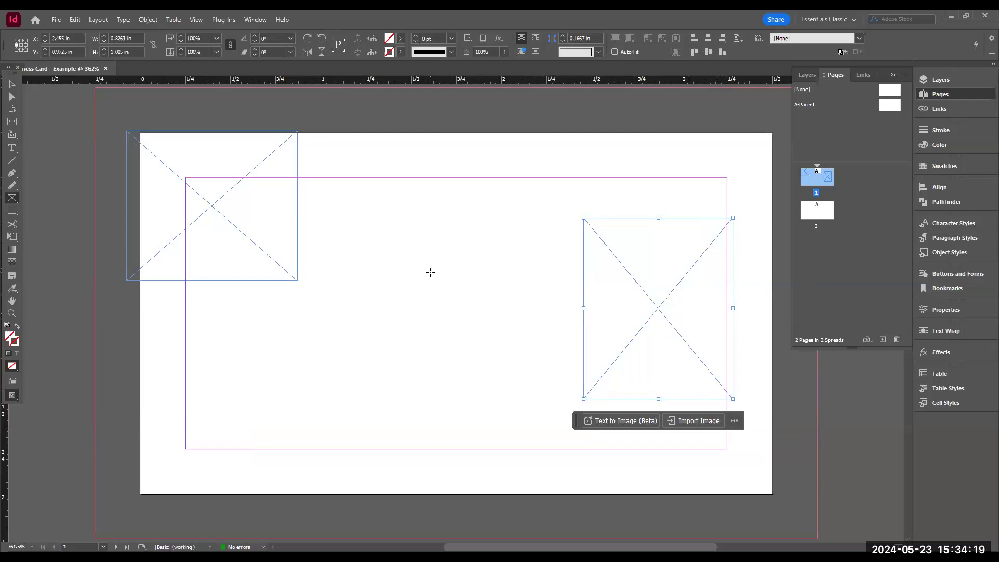
# - Draw a polygon frame in the middle of the card with the Polygon Frame tool and delete it
pyautogui.rightClick(13, 198)
pyautogui.click(43, 226)
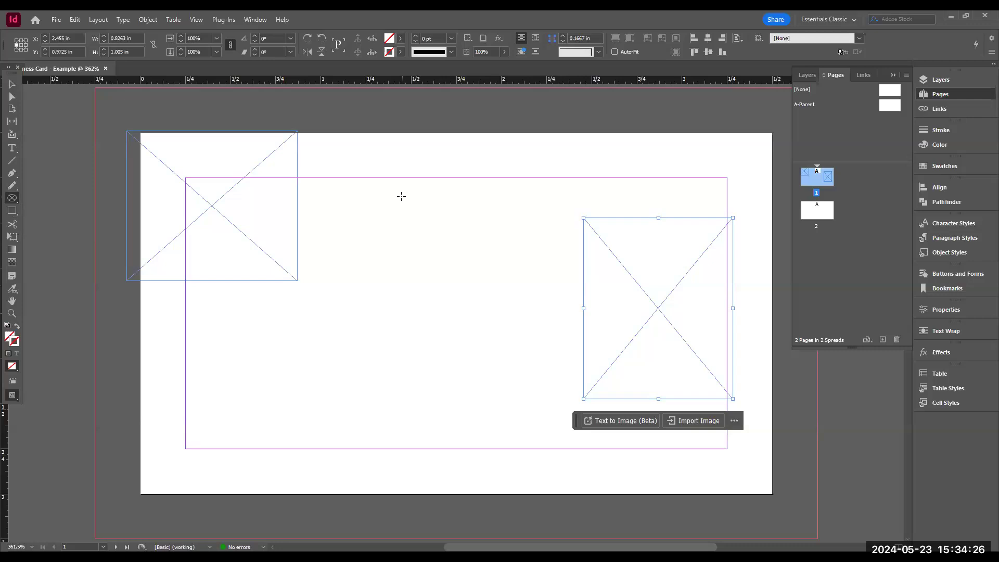
pyautogui.click(13, 199)
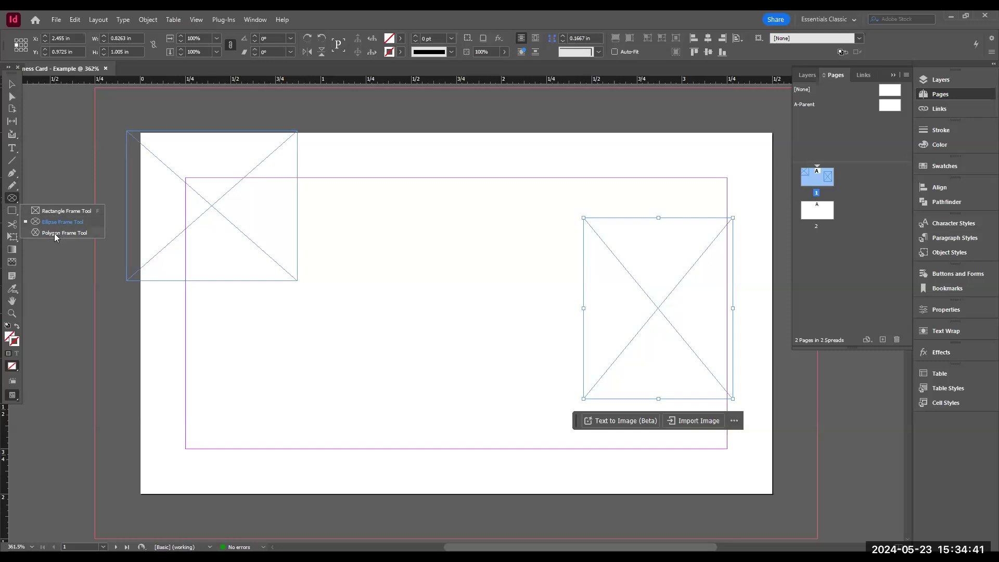
pyautogui.click(55, 233)
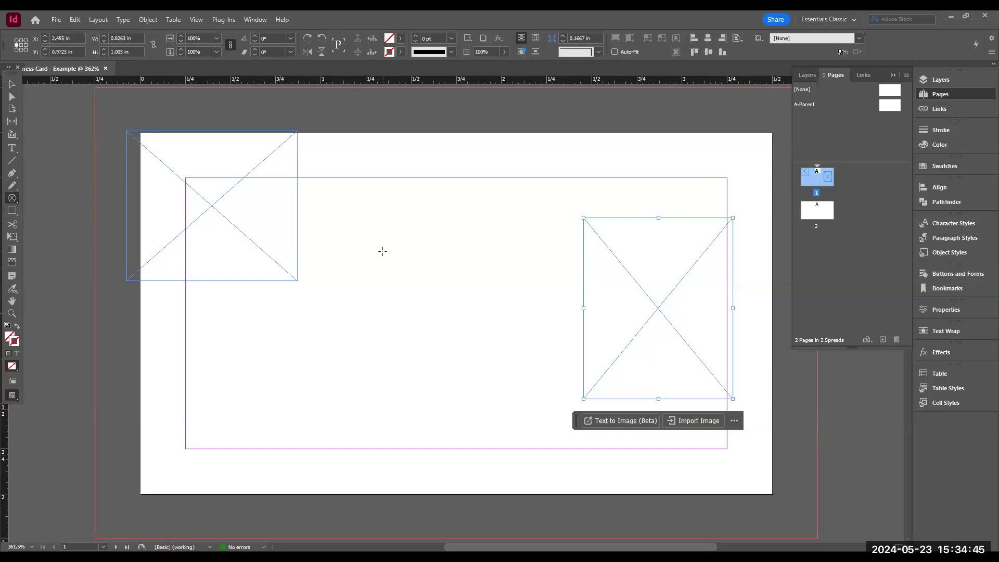
pyautogui.moveTo(365, 248); pyautogui.dragTo(480, 383)
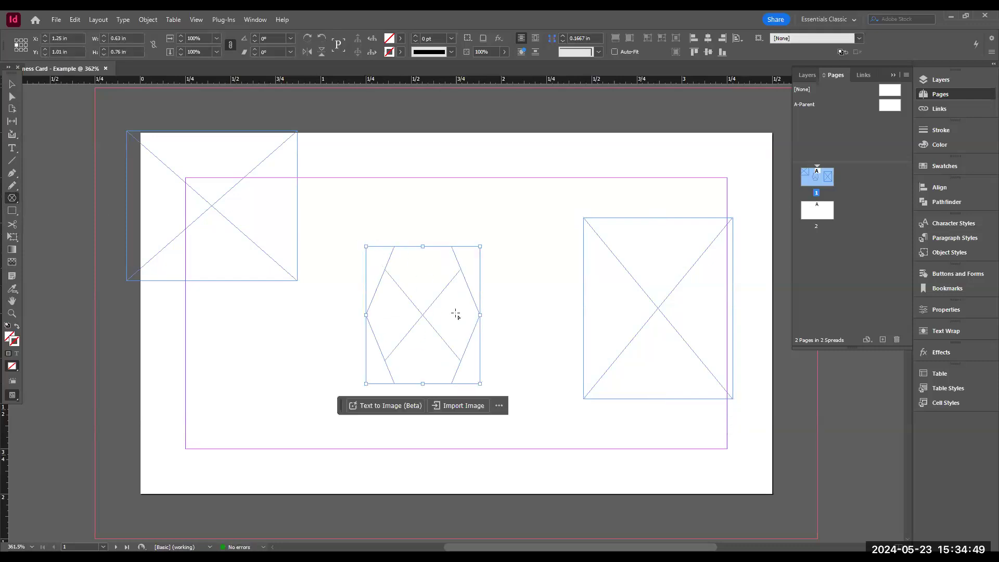
pyautogui.press('Delete')
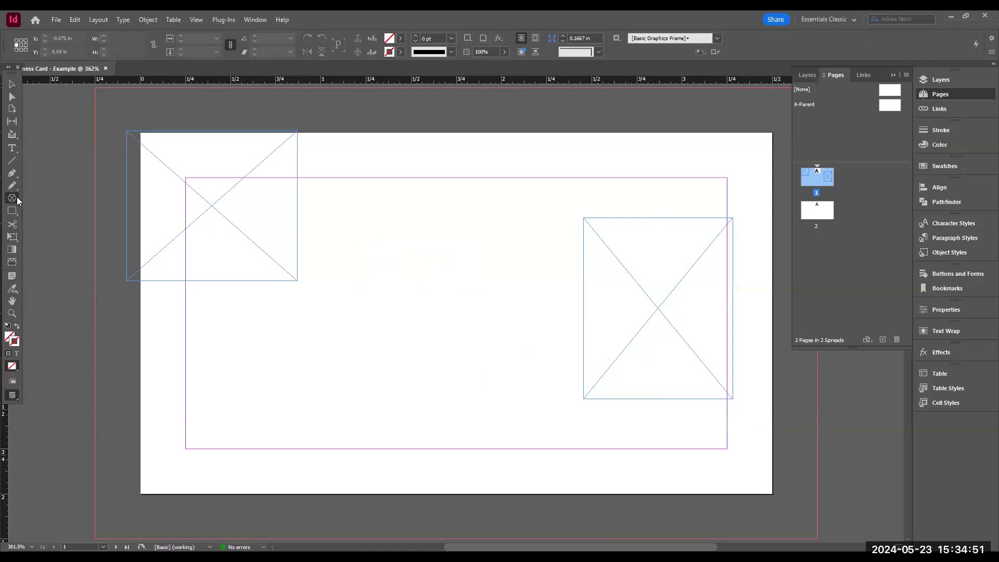
# - Draw a circular frame about 0.83 in across near the card's top centre with the Ellipse Frame tool
pyautogui.click(12, 201)
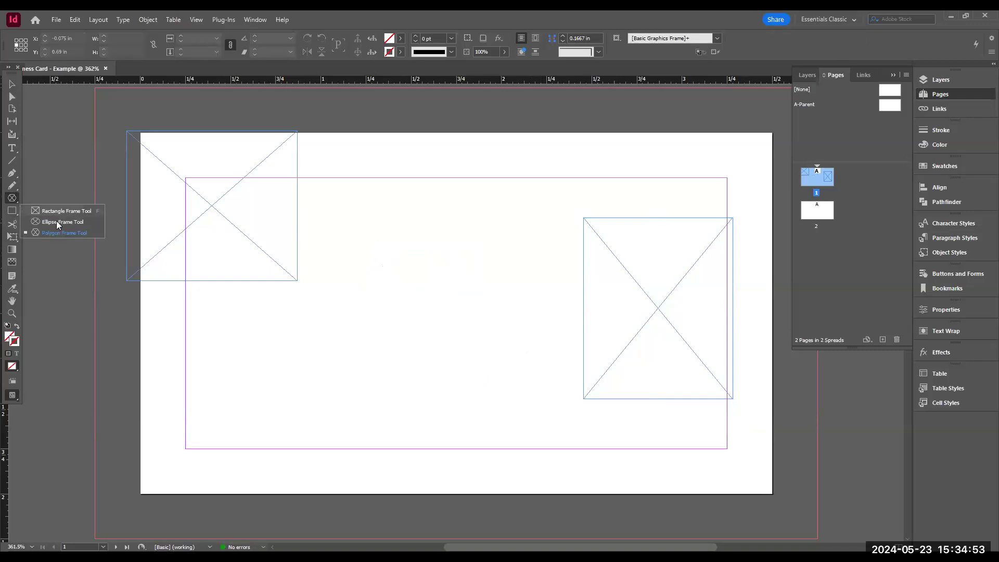
pyautogui.click(55, 236)
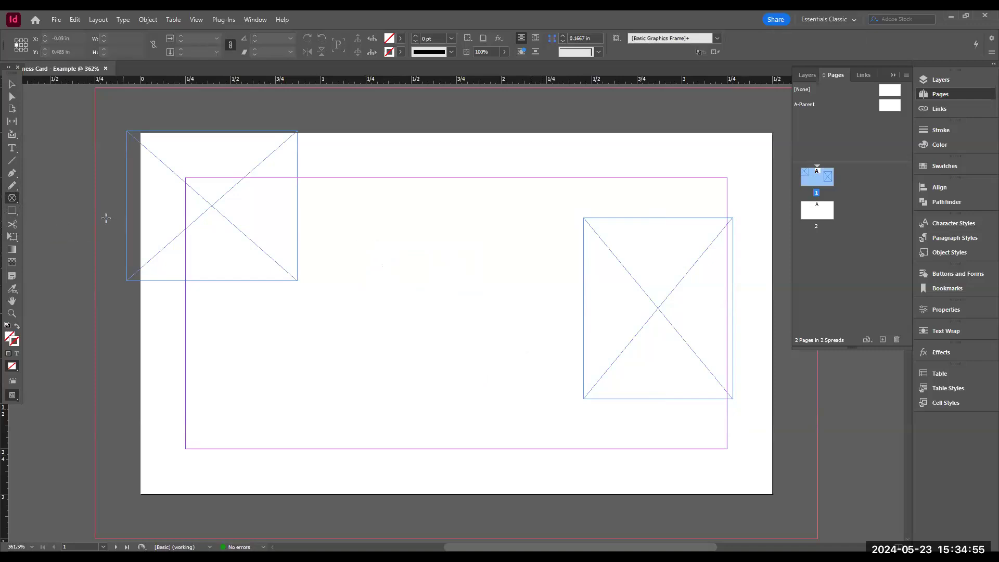
pyautogui.click(13, 202)
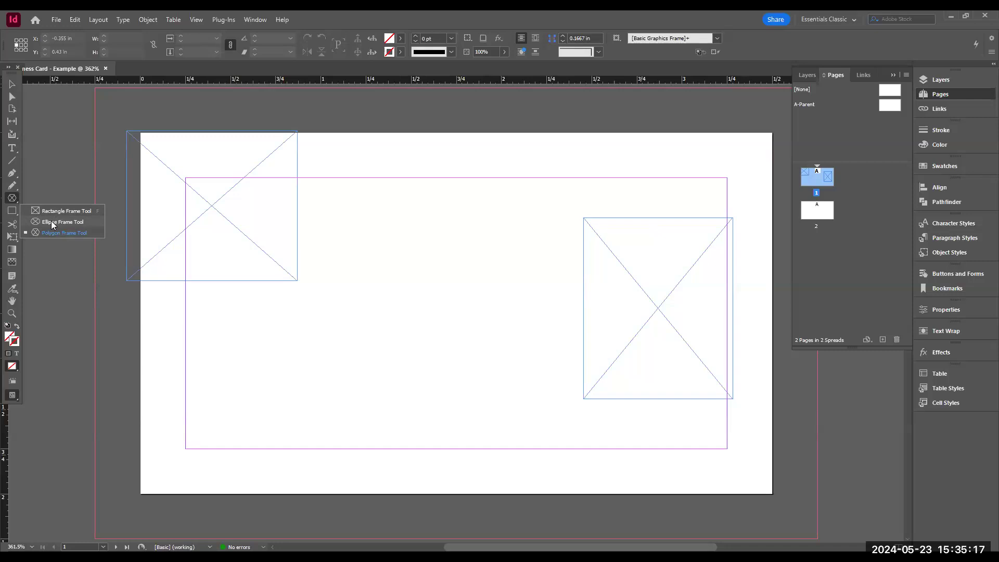
pyautogui.click(52, 223)
pyautogui.moveTo(382, 168); pyautogui.dragTo(533, 326)
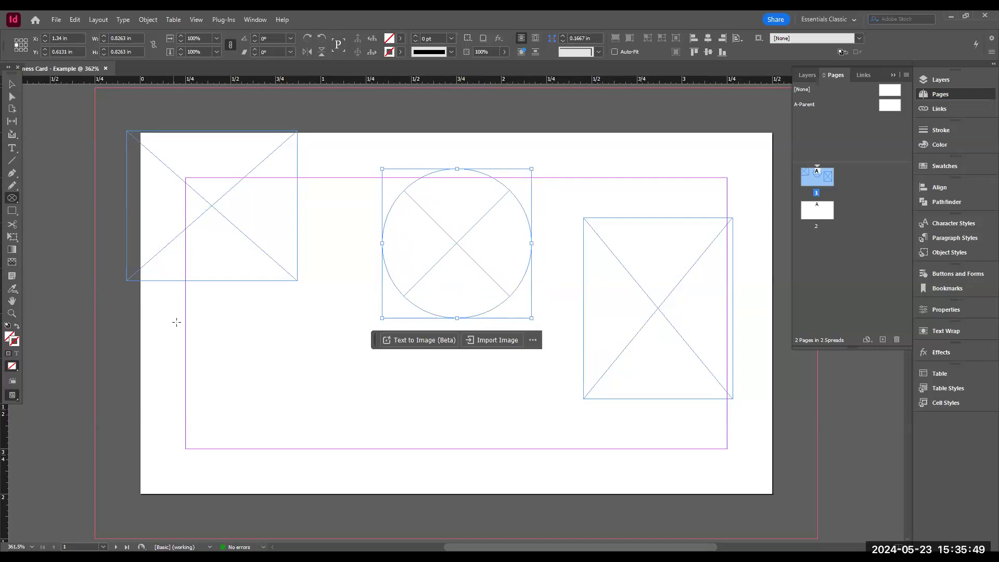
# - Draw an ellipse frame about 1.14 x 0.7 in at the bottom-left corner of the margins
pyautogui.moveTo(186, 322); pyautogui.dragTo(391, 451)
pyautogui.press('shift')
pyautogui.press('shift')
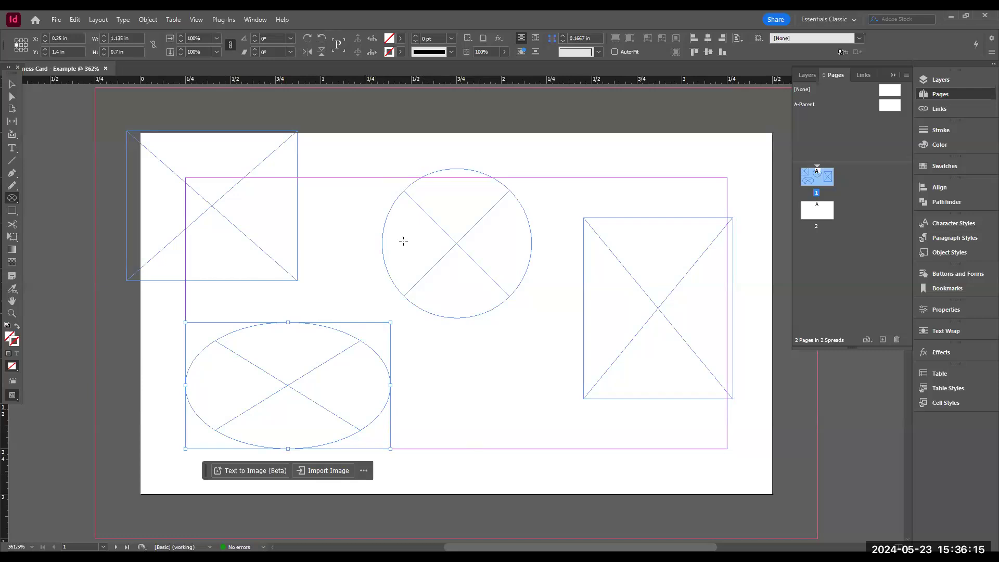
# - Draw two small ellipse frames, about 0.11 in and 0.27 x 0.32 in, near the top of the circle
pyautogui.moveTo(397, 196); pyautogui.dragTo(419, 219)
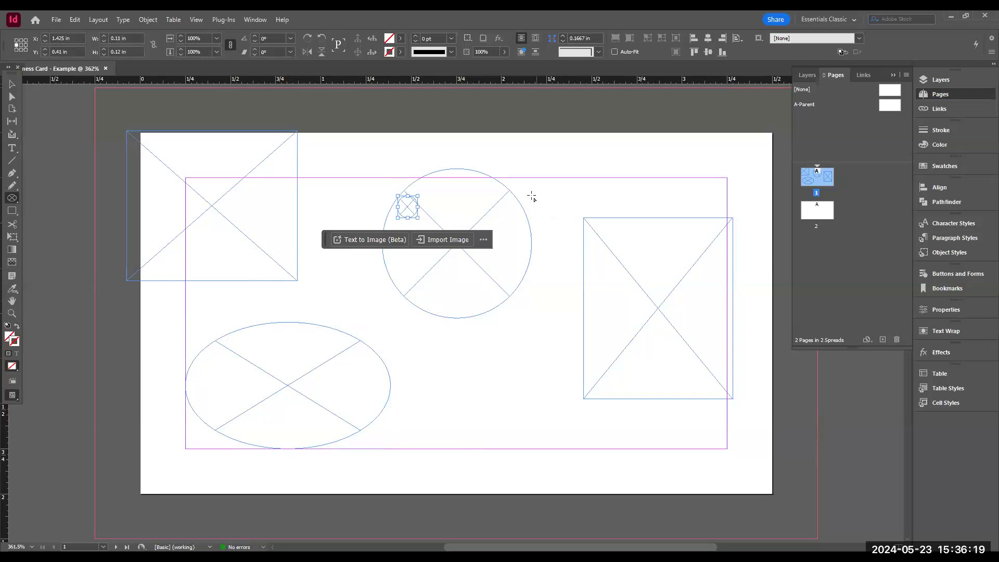
pyautogui.moveTo(527, 152); pyautogui.dragTo(576, 209)
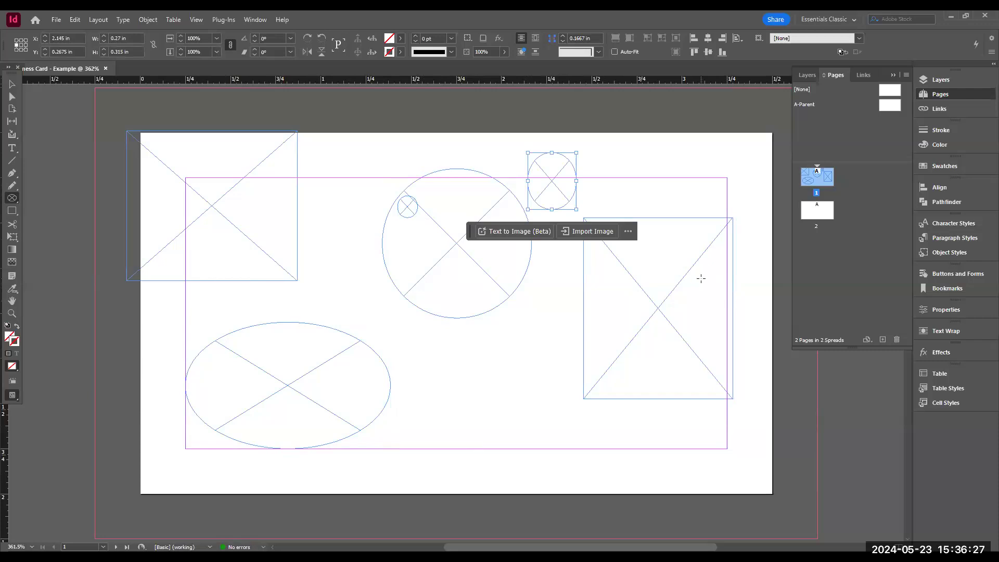
# - Delete both small ellipse frames, shifting the large circle left and the tall rectangle slightly up
pyautogui.press('Delete')
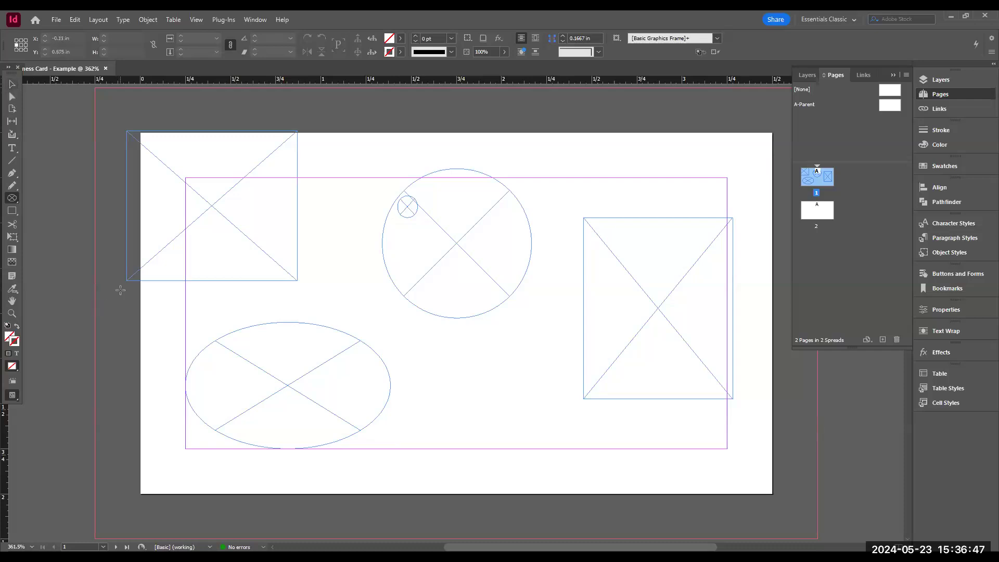
pyautogui.click(12, 86)
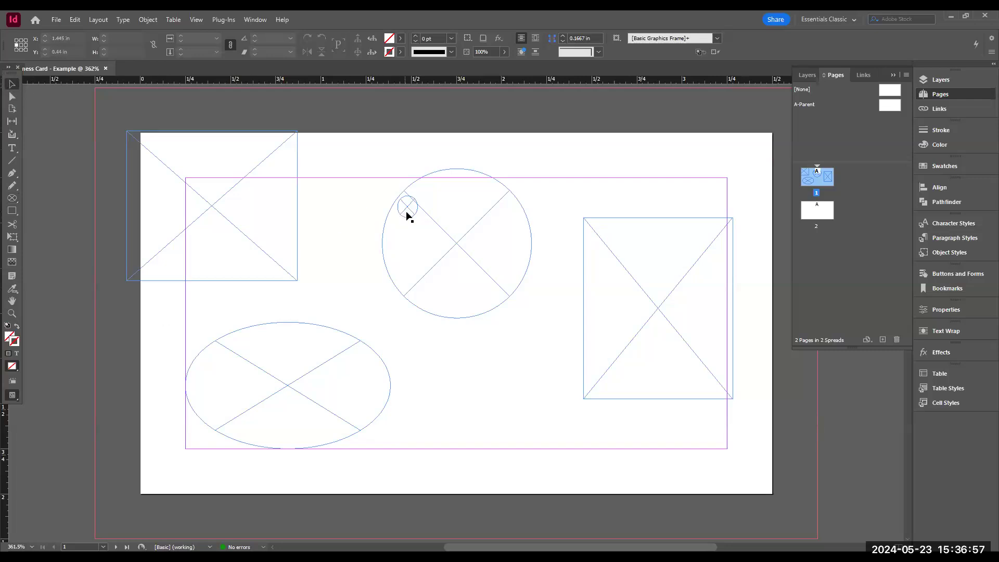
pyautogui.moveTo(406, 212); pyautogui.dragTo(449, 436)
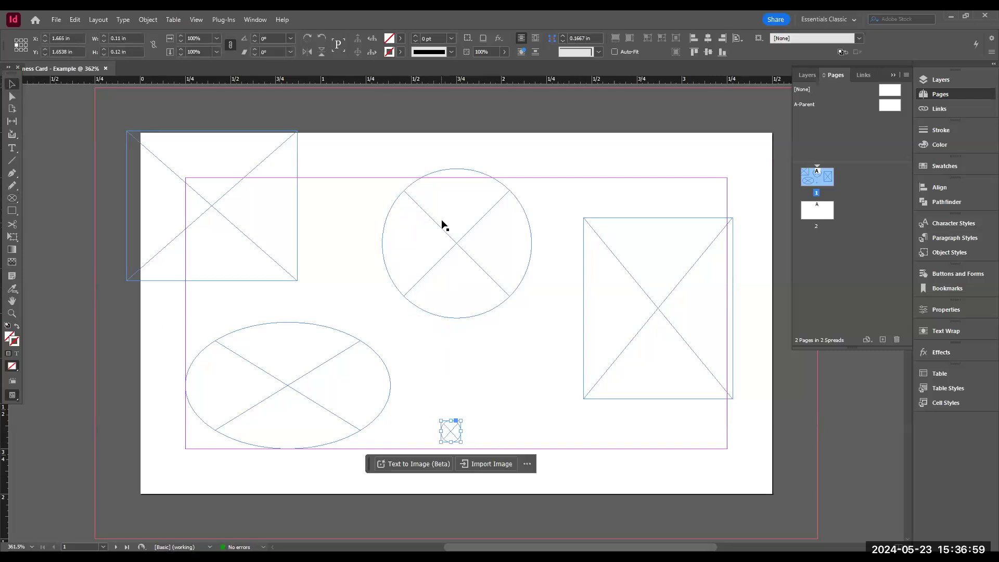
pyautogui.moveTo(442, 231); pyautogui.dragTo(376, 240)
pyautogui.moveTo(669, 280)
pyautogui.mouseDown()
pyautogui.moveTo(608, 300)
pyautogui.moveTo(583, 295)
pyautogui.moveTo(613, 229)
pyautogui.moveTo(669, 313)
pyautogui.moveTo(694, 314)
pyautogui.moveTo(661, 289)
pyautogui.mouseUp()
pyautogui.click(458, 440)
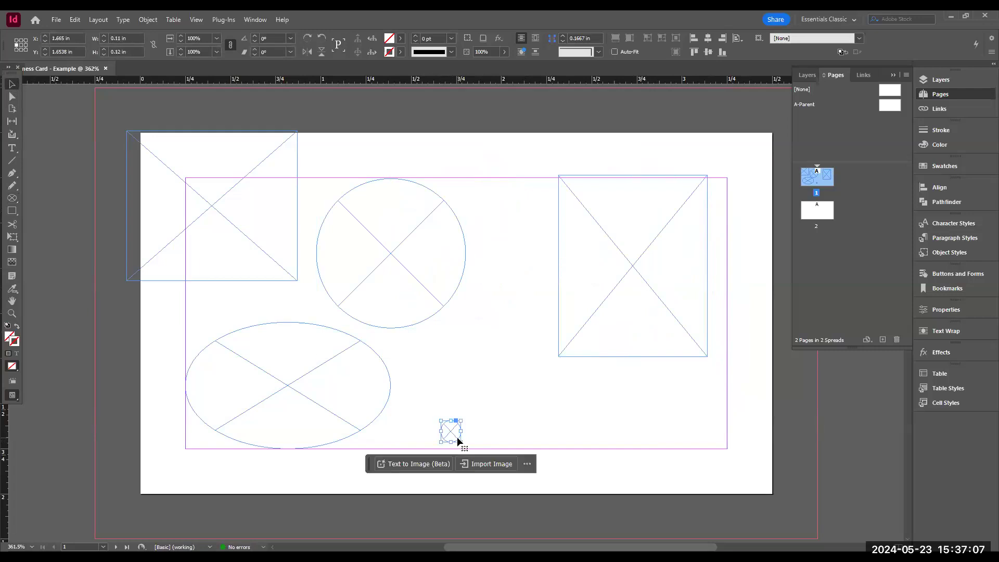
pyautogui.press('Delete')
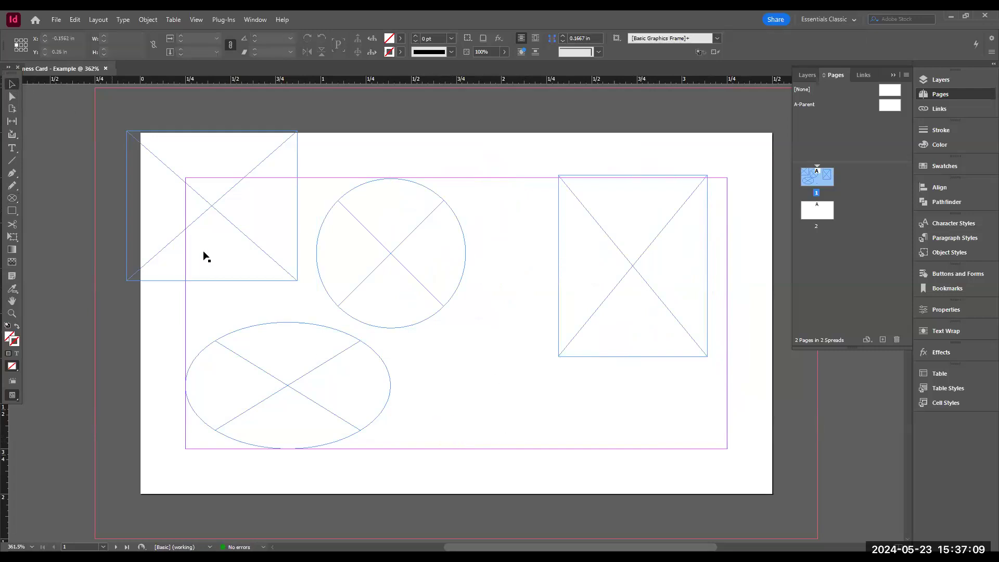
# - Move the square frame to the lower right and the circle to the top-left corner, then delete the large ellipse frame
pyautogui.moveTo(228, 210); pyautogui.dragTo(604, 410)
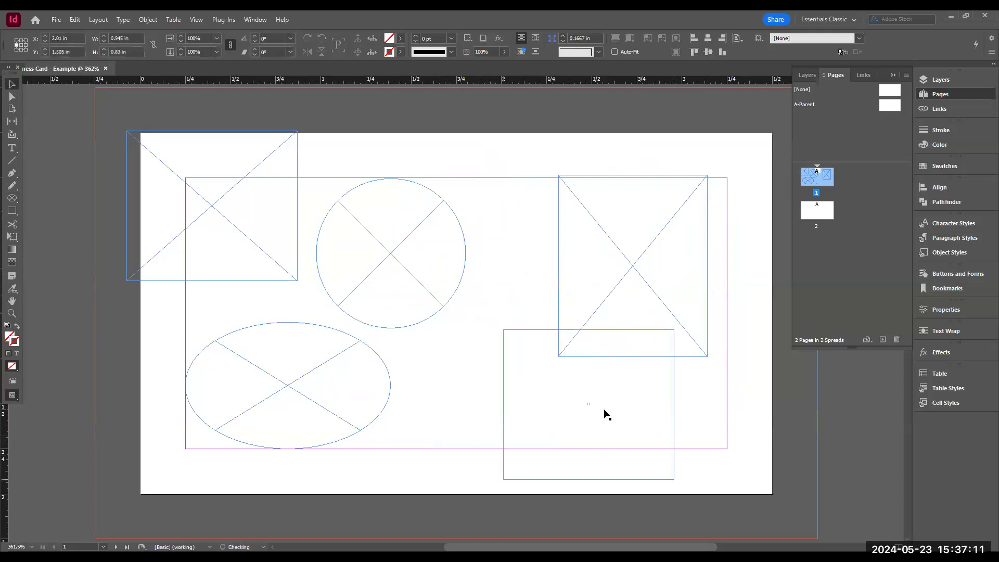
pyautogui.moveTo(415, 264); pyautogui.dragTo(242, 214)
pyautogui.click(297, 385)
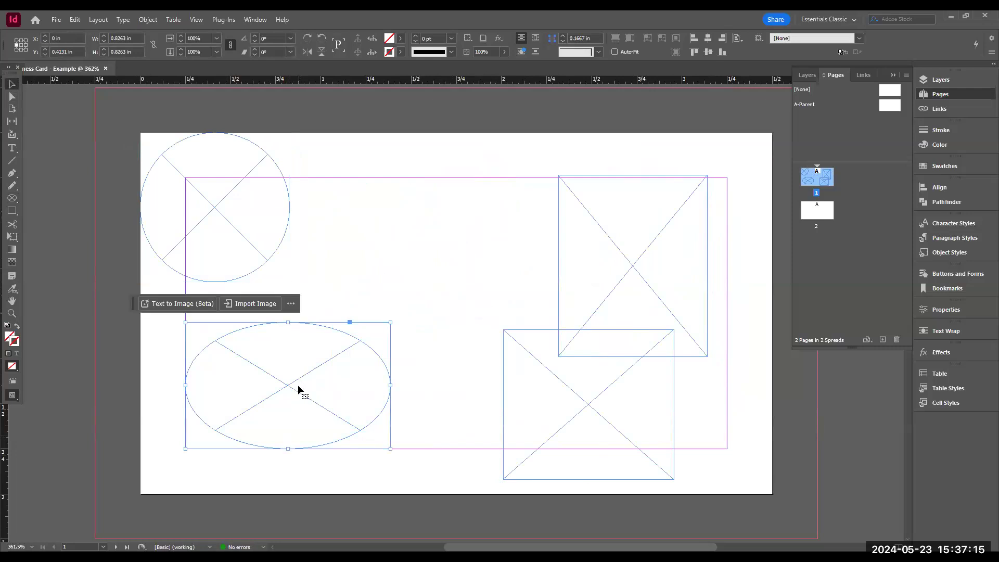
pyautogui.press('Delete')
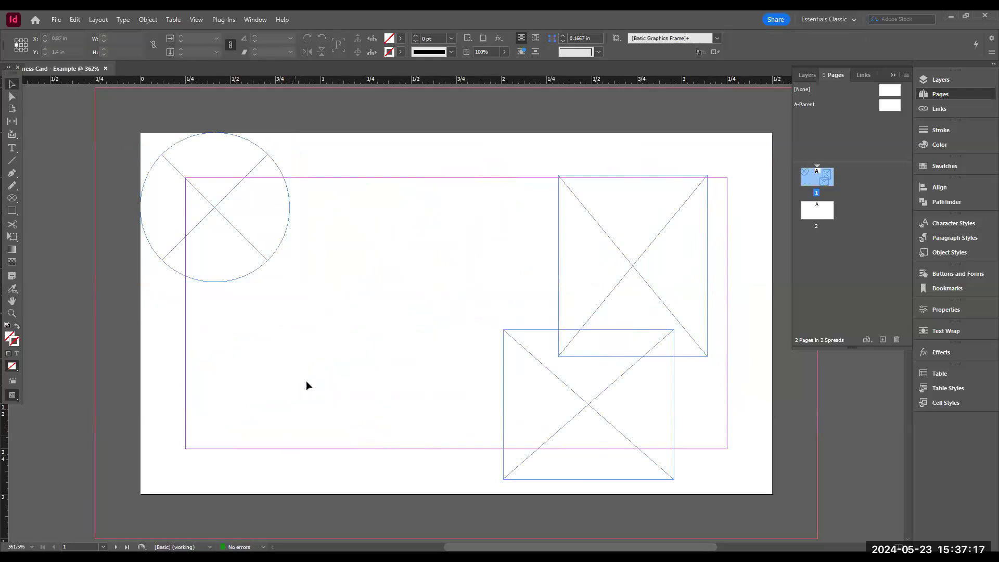
# - Reshape the upper rectangle frame into a banner about 2.12 x 0.285 in reaching the right margin
pyautogui.moveTo(648, 250); pyautogui.dragTo(372, 346)
pyautogui.click(597, 417)
pyautogui.moveTo(596, 419); pyautogui.dragTo(647, 380)
pyautogui.click(361, 368)
pyautogui.moveTo(435, 453); pyautogui.dragTo(476, 370)
pyautogui.moveTo(388, 326); pyautogui.dragTo(435, 241)
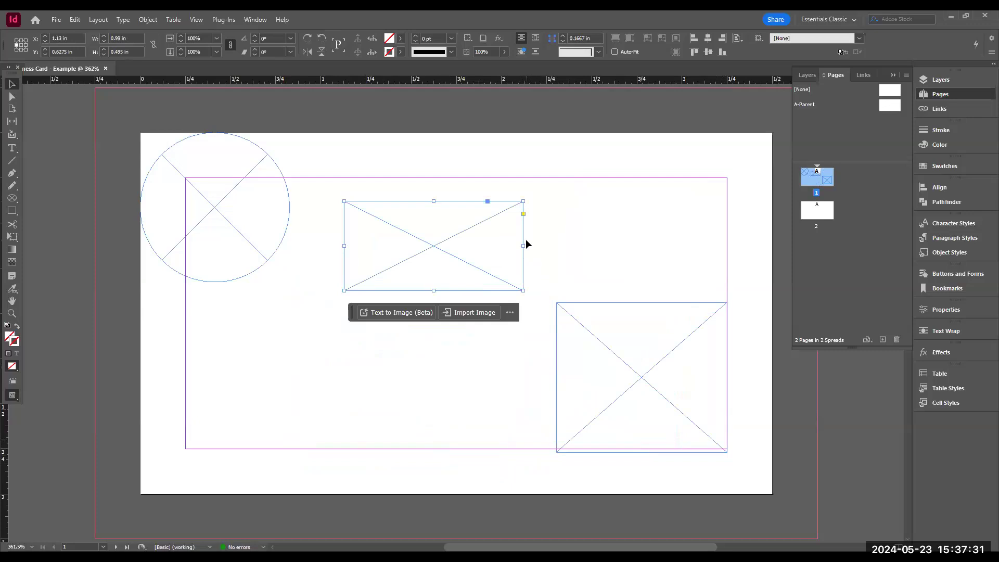
pyautogui.moveTo(523, 245); pyautogui.dragTo(727, 257)
pyautogui.moveTo(535, 289); pyautogui.dragTo(540, 252)
# - Widen the lower rectangle frame to about 1.84 x 0.83 in, filling the bottom-right corner of the margins
pyautogui.click(600, 375)
pyautogui.moveTo(551, 379); pyautogui.dragTo(391, 376)
pyautogui.moveTo(571, 372); pyautogui.dragTo(572, 368)
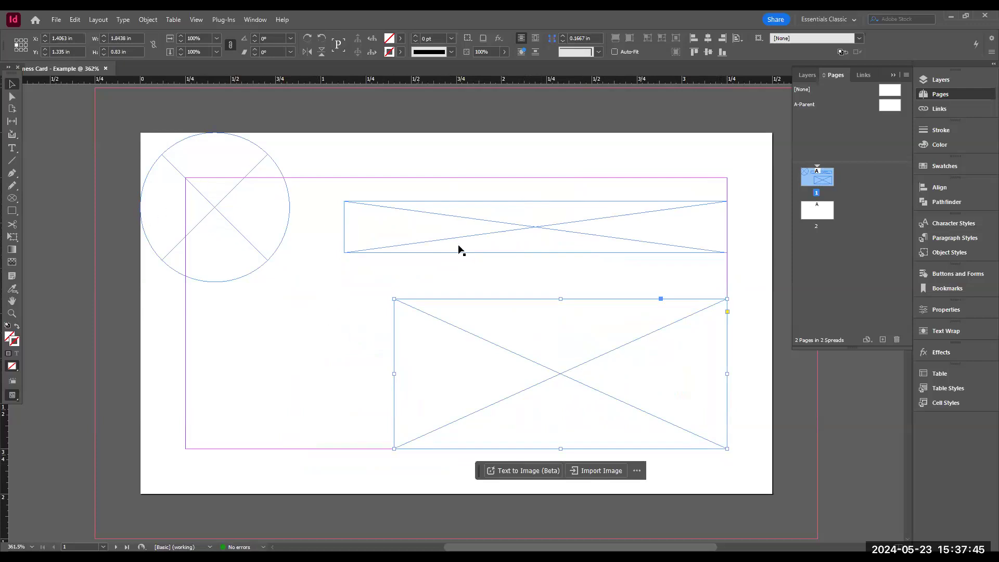
# - Reposition the banner frame using the smart guides, leaving it at about X 0.91 in, Y 0.6 in
pyautogui.moveTo(553, 229); pyautogui.dragTo(305, 318)
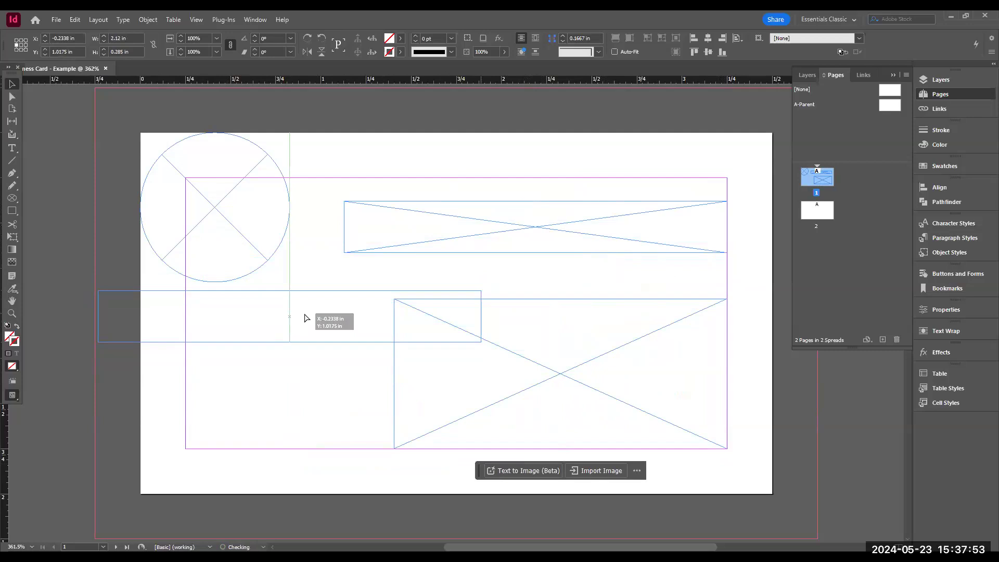
pyautogui.moveTo(305, 315); pyautogui.dragTo(304, 312)
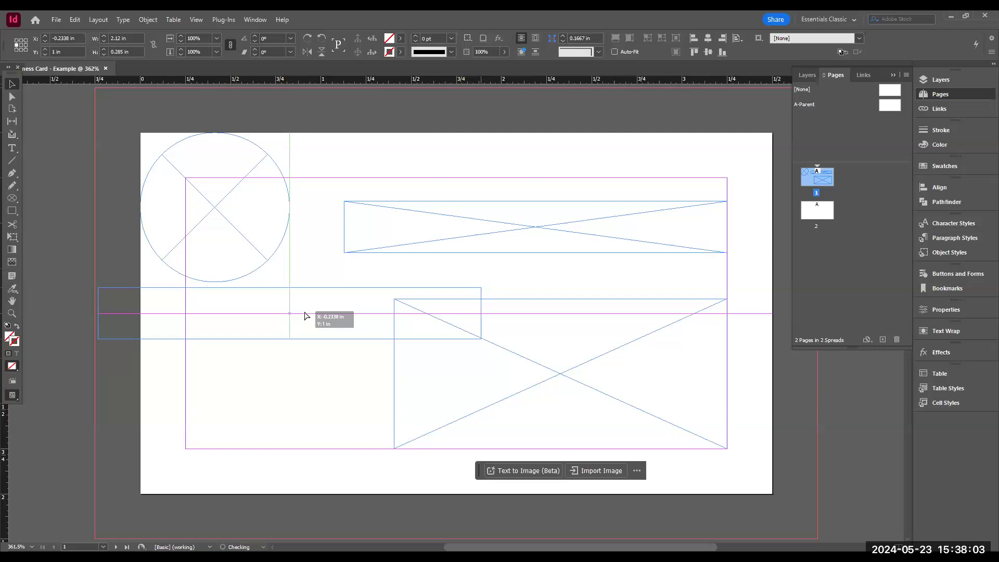
pyautogui.moveTo(305, 315); pyautogui.dragTo(472, 311)
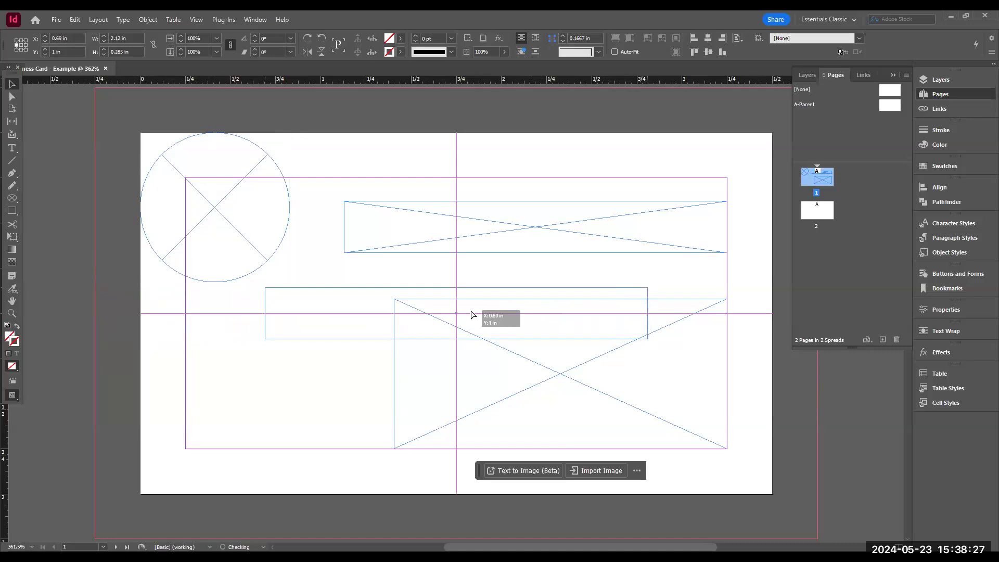
pyautogui.moveTo(471, 314); pyautogui.dragTo(509, 239)
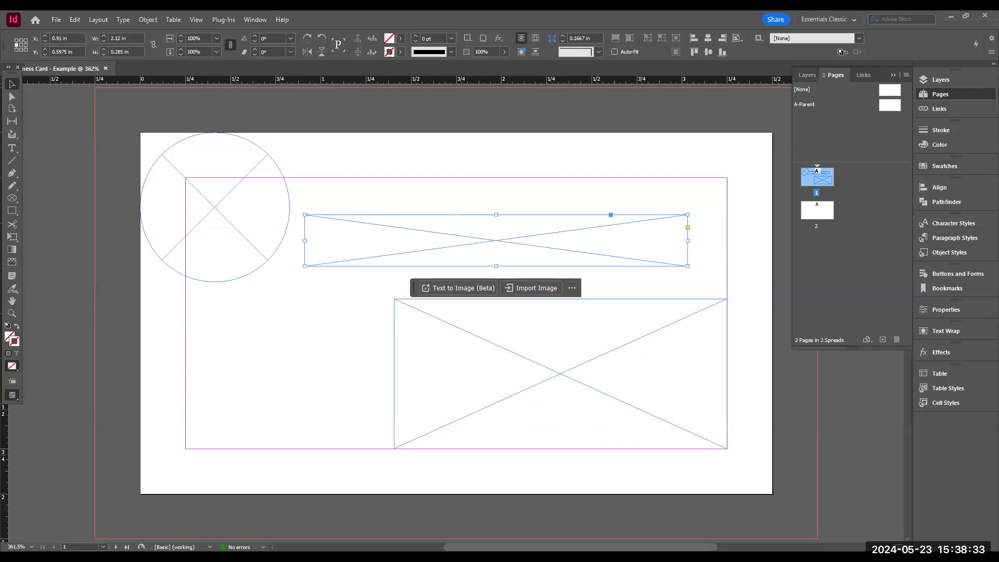
# - Align the banner frame's right edge to the margins using the Align panel set to Align to Margins
pyautogui.click(945, 191)
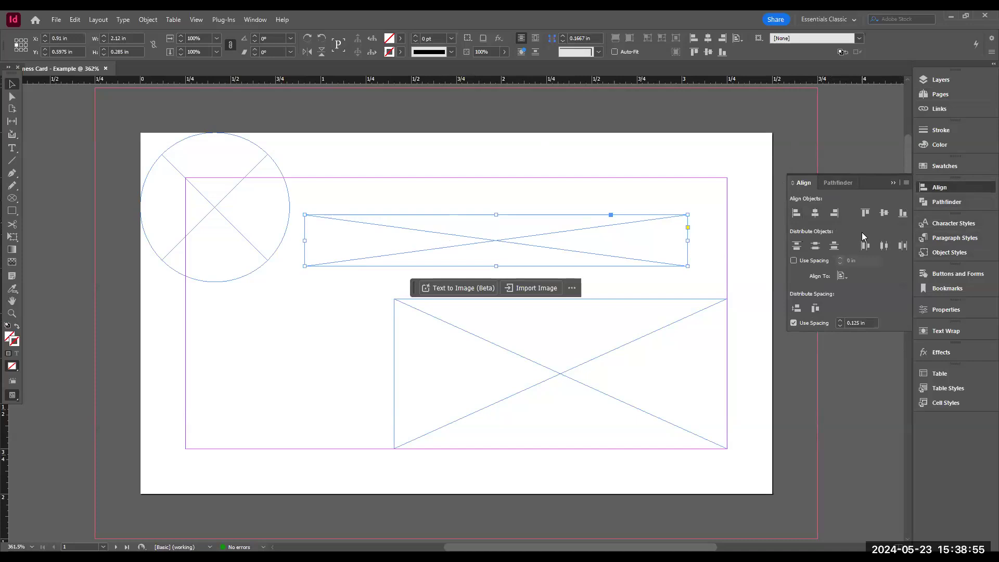
pyautogui.click(843, 277)
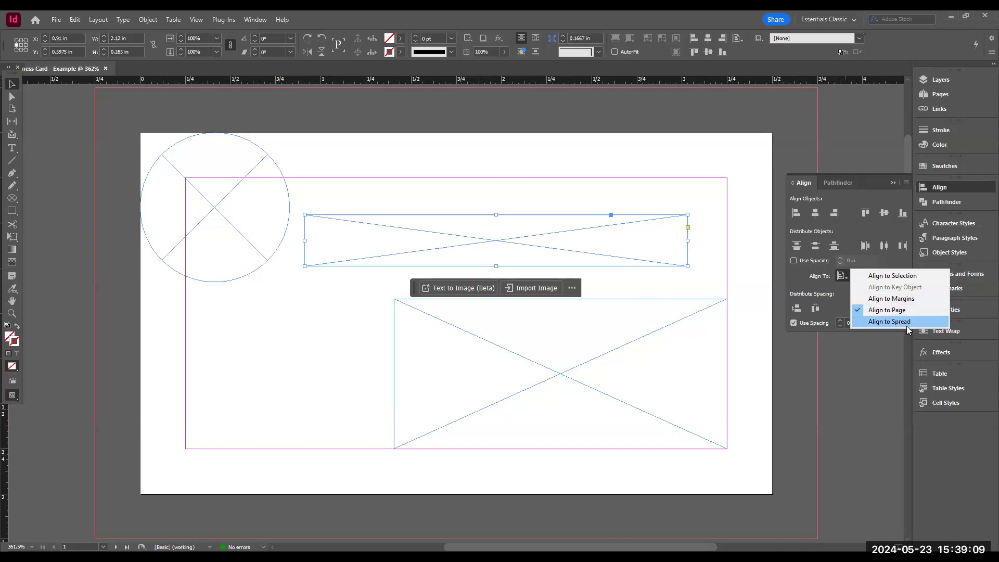
pyautogui.click(892, 300)
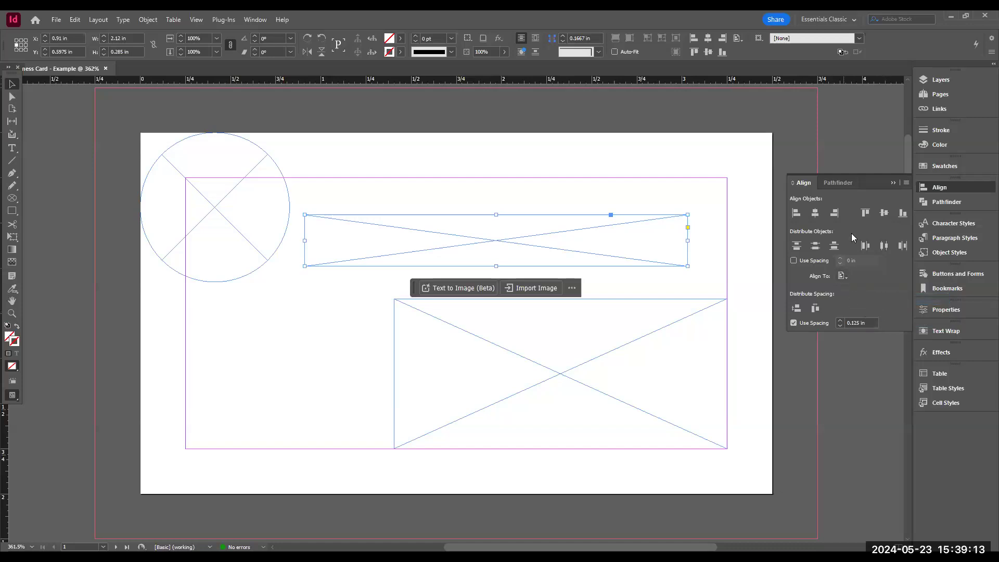
pyautogui.click(834, 214)
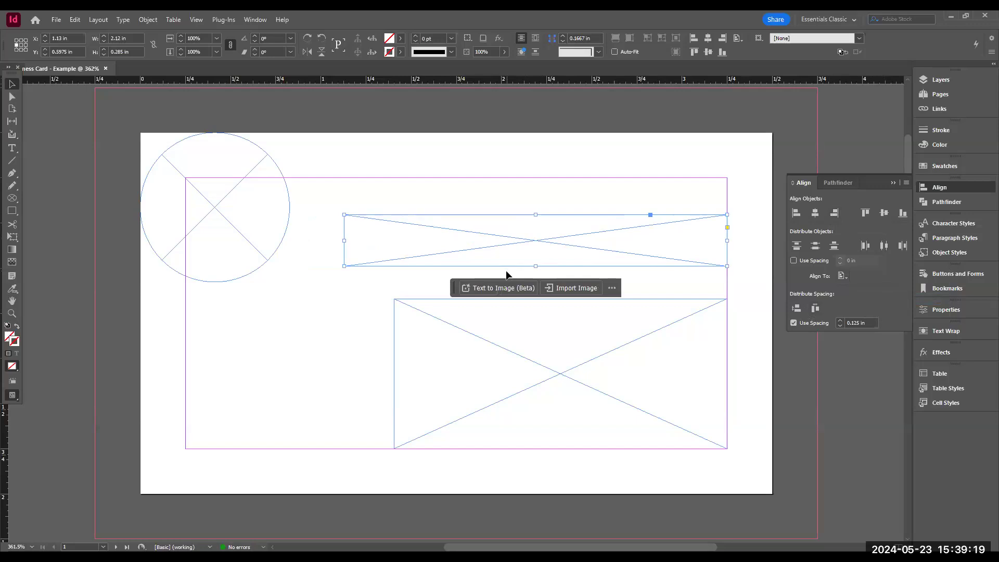
pyautogui.hotkey('ctrl', 'z')
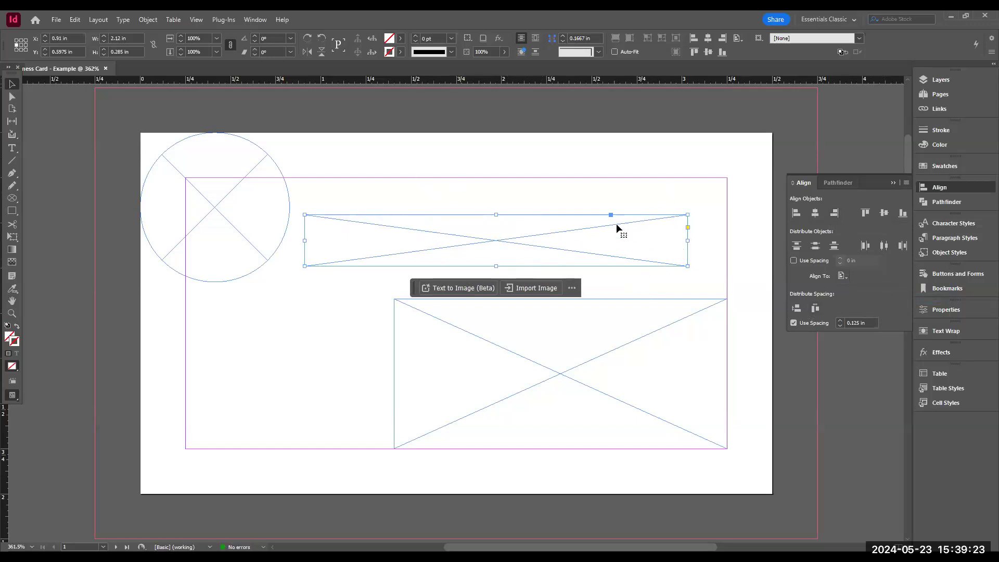
pyautogui.click(835, 213)
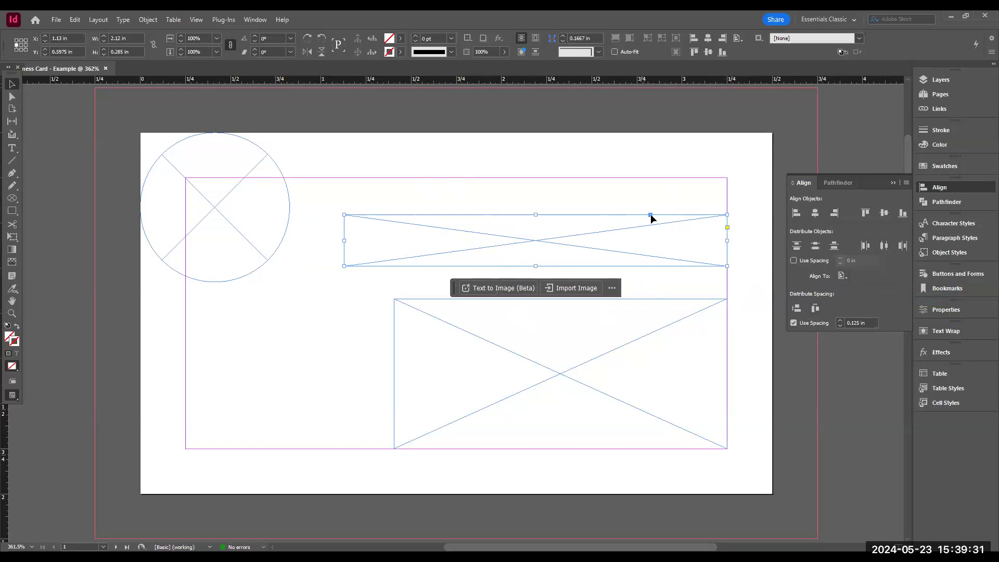
# - Move the circle frame out to the top-left bleed corner of the card
pyautogui.click(625, 362)
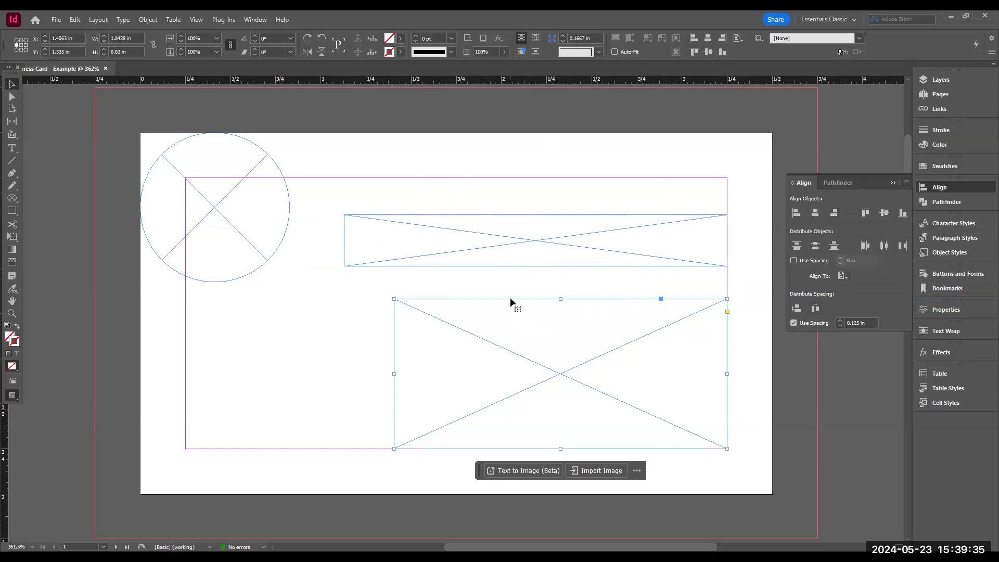
pyautogui.click(161, 171)
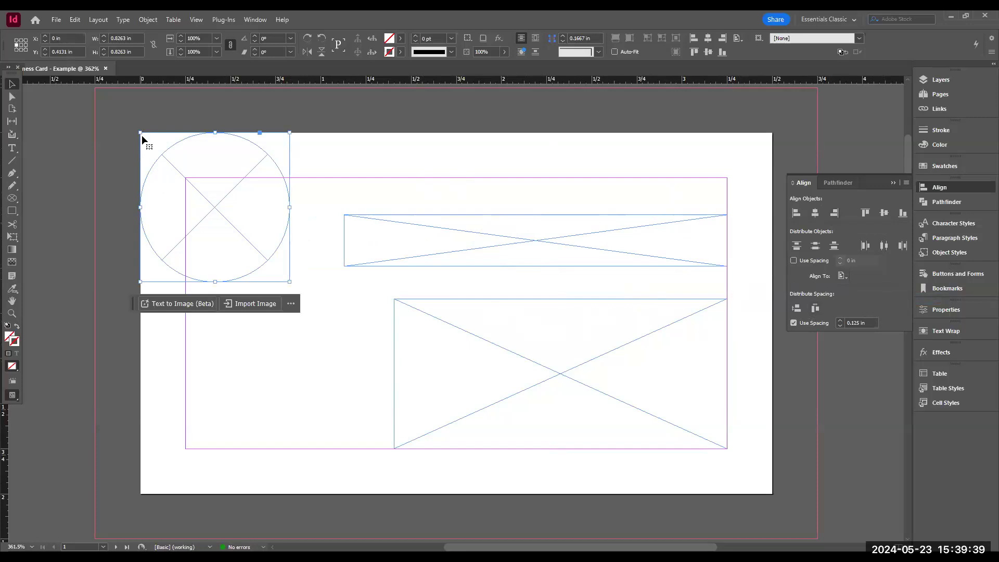
pyautogui.moveTo(141, 133); pyautogui.dragTo(149, 288)
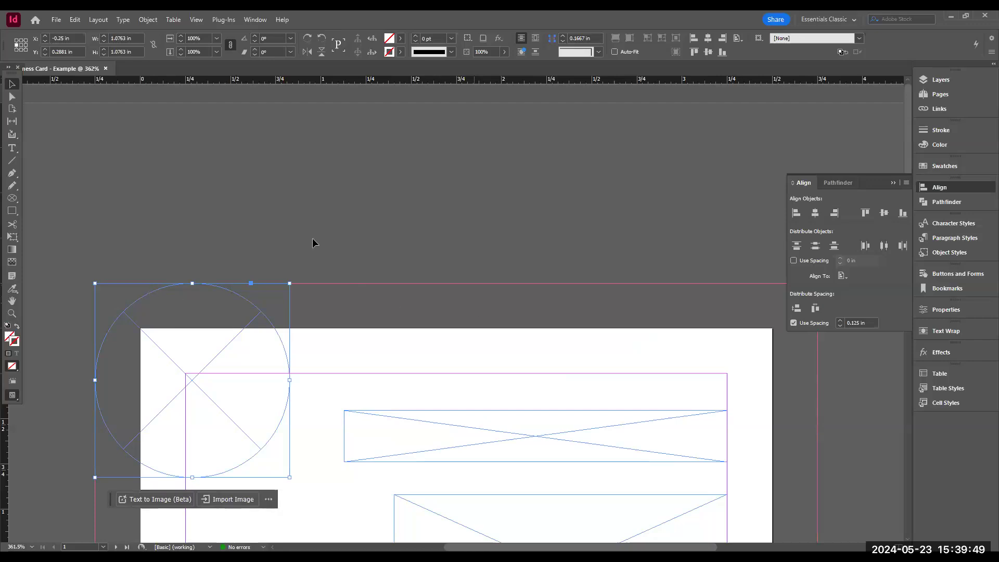
pyautogui.scroll(-3, 189, 114)
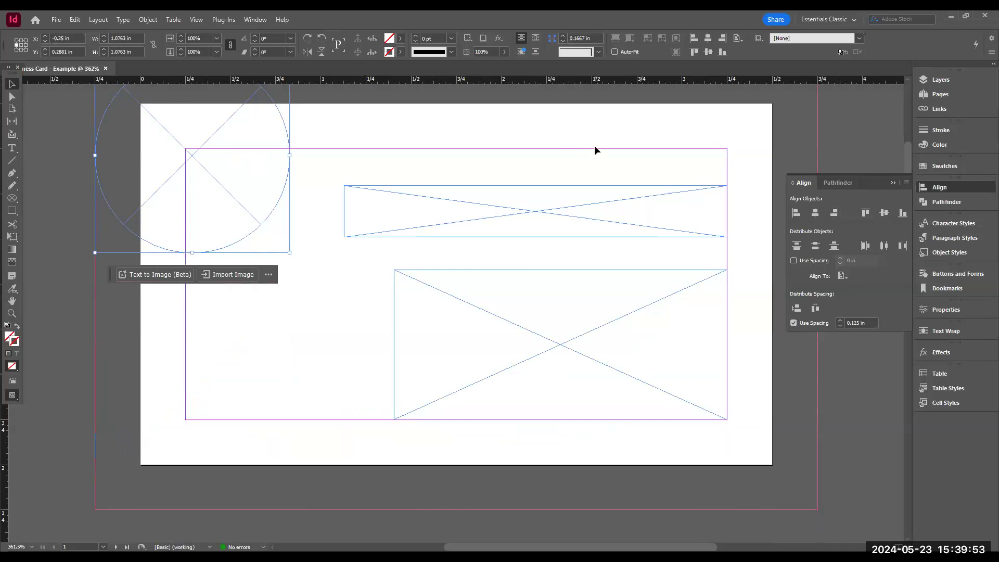
pyautogui.click(273, 332)
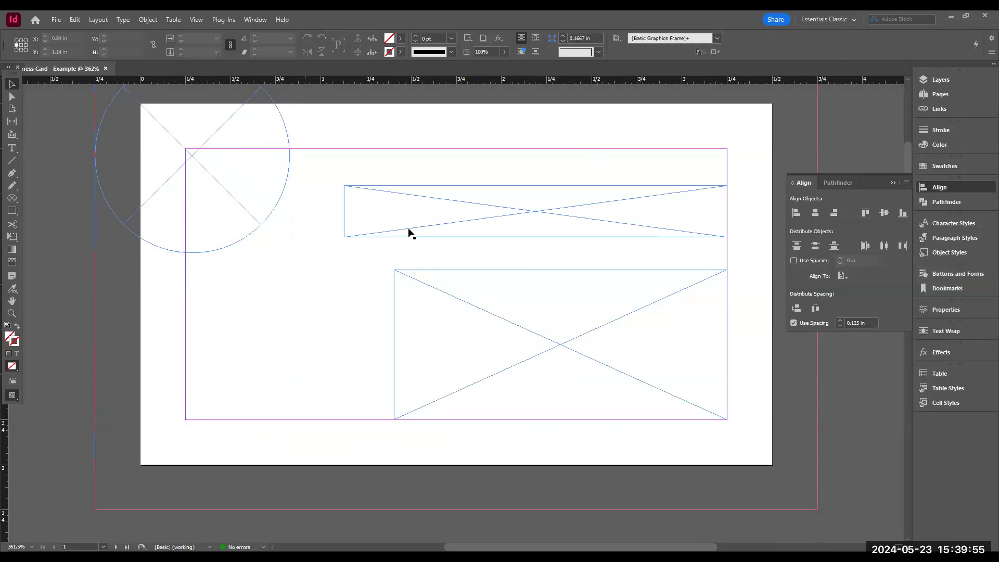
# - On page 2, draw a rectangle frame about 1.24 x 1.19 in and centre it on the page
pyautogui.click(648, 207)
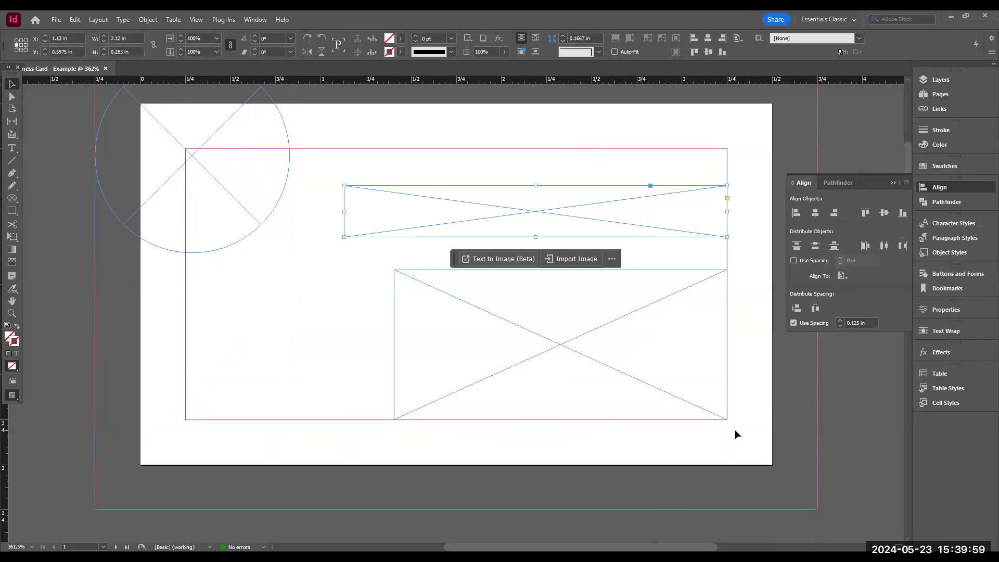
pyautogui.scroll(-10, 778, 445)
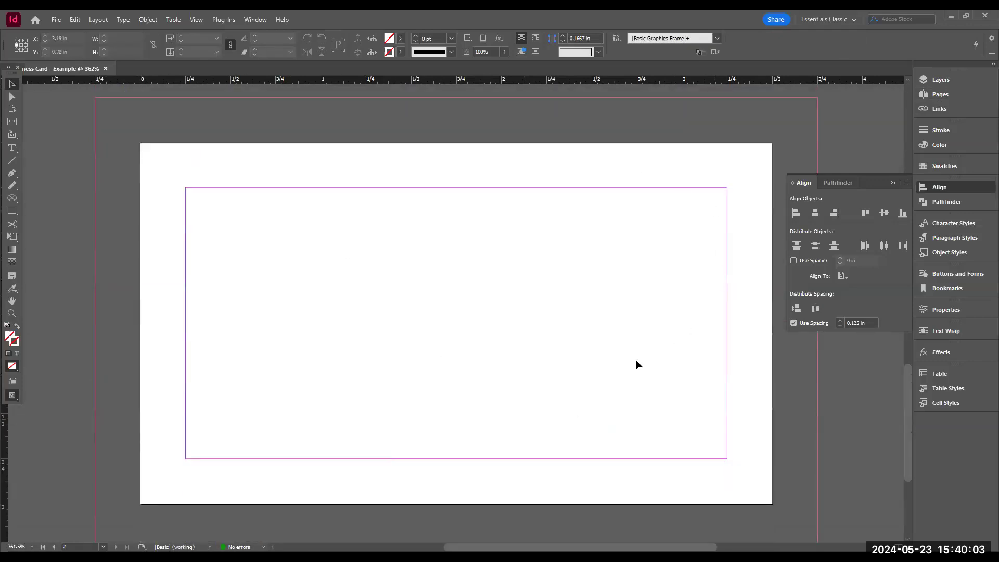
pyautogui.scroll(6, 451, 288)
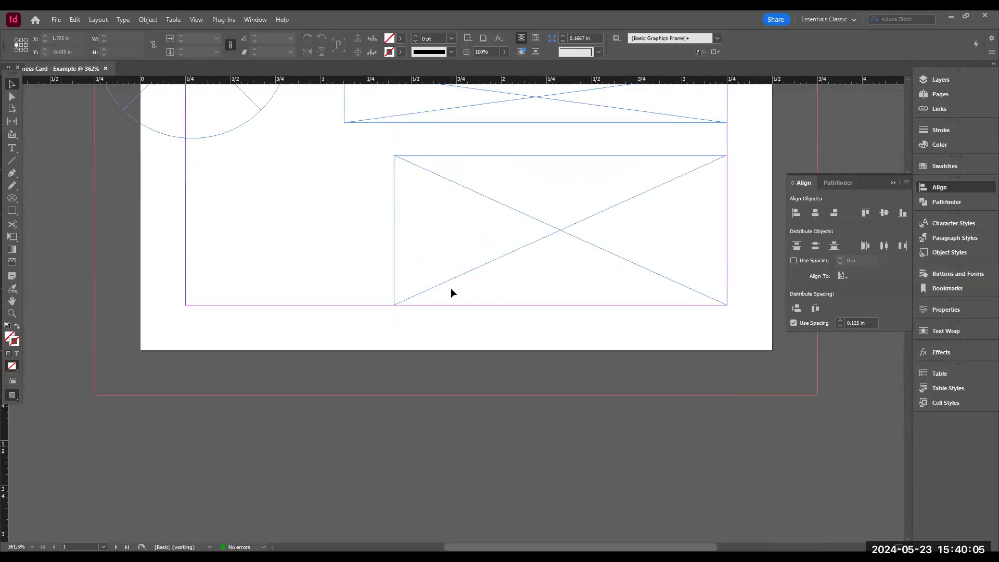
pyautogui.scroll(4, 451, 289)
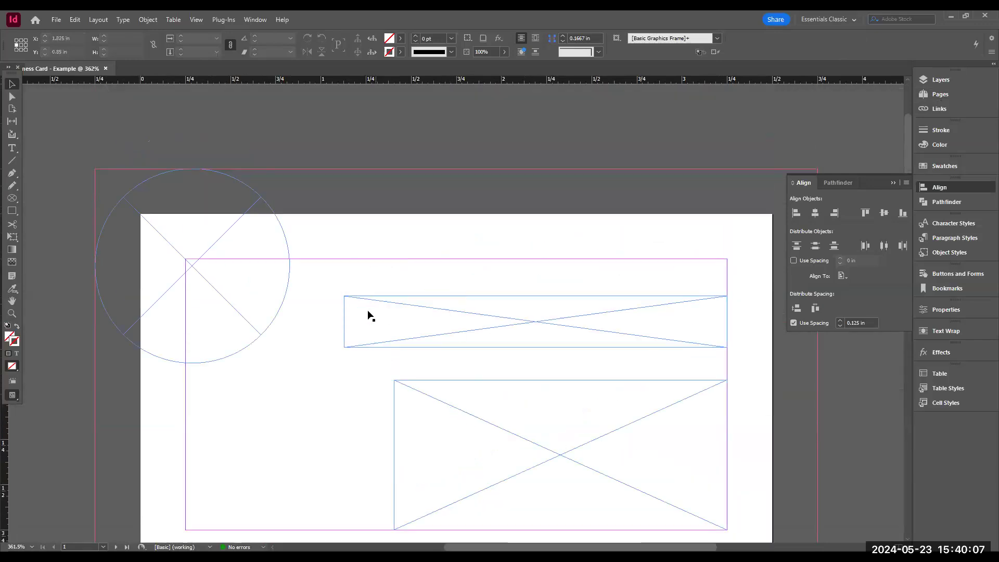
pyautogui.scroll(-8, 479, 305)
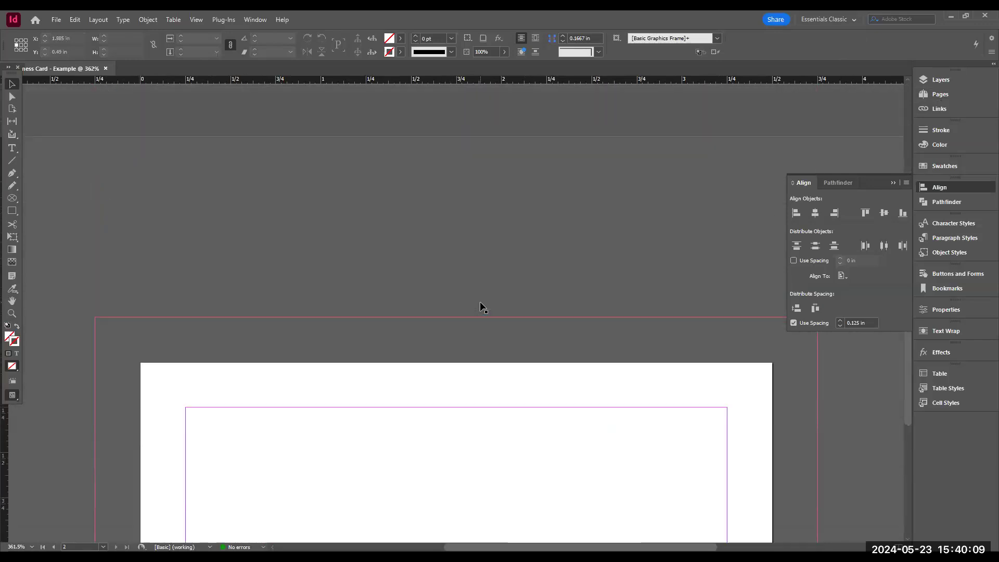
pyautogui.scroll(-4, 480, 303)
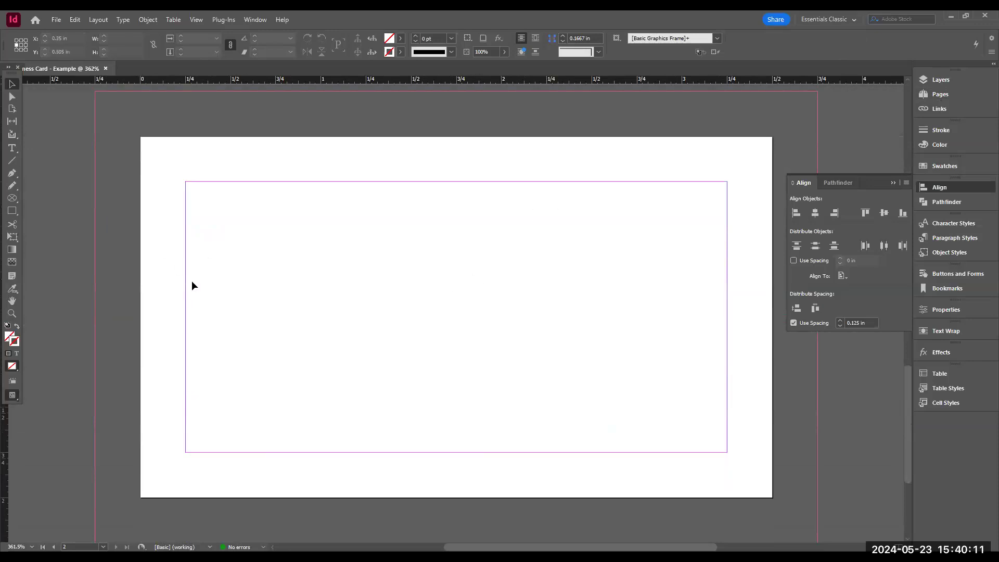
pyautogui.click(10, 199)
pyautogui.rightClick(11, 200)
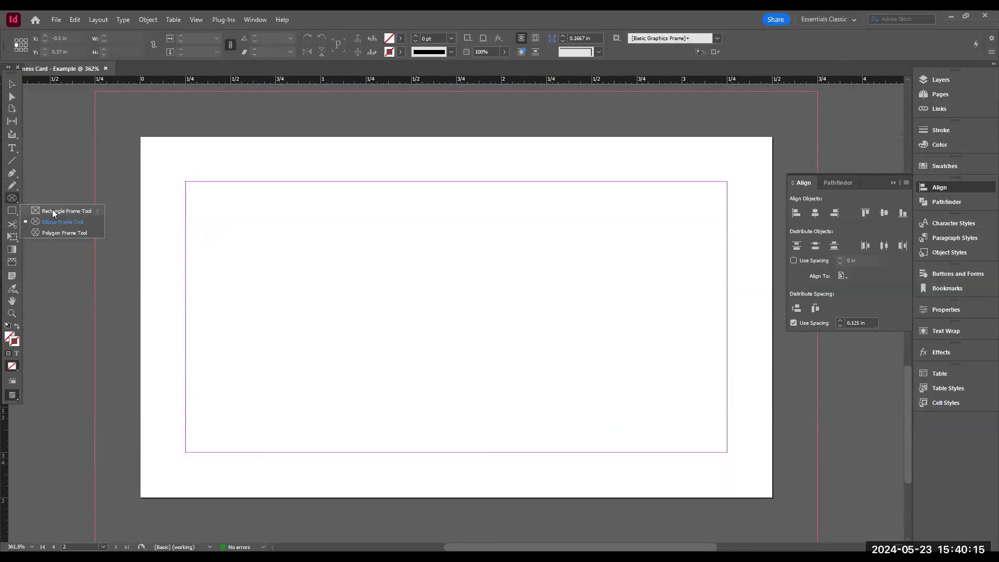
pyautogui.click(54, 212)
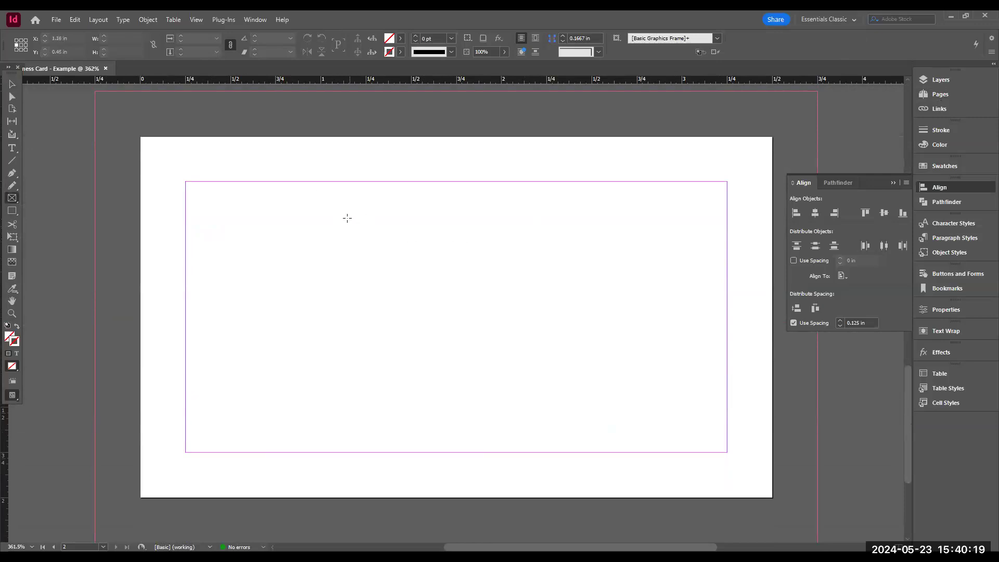
pyautogui.moveTo(347, 218); pyautogui.dragTo(570, 432)
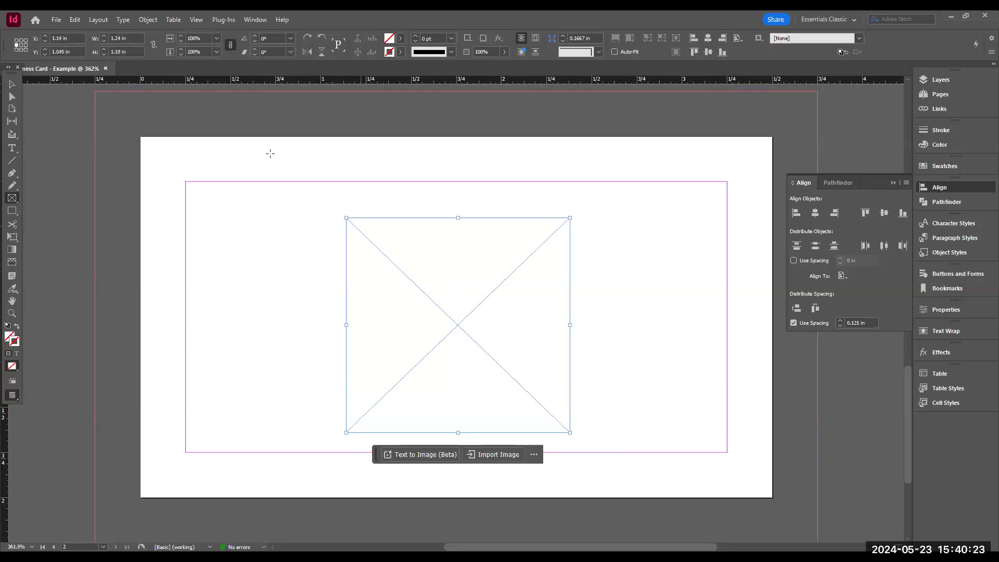
pyautogui.click(12, 84)
pyautogui.moveTo(460, 323); pyautogui.dragTo(456, 317)
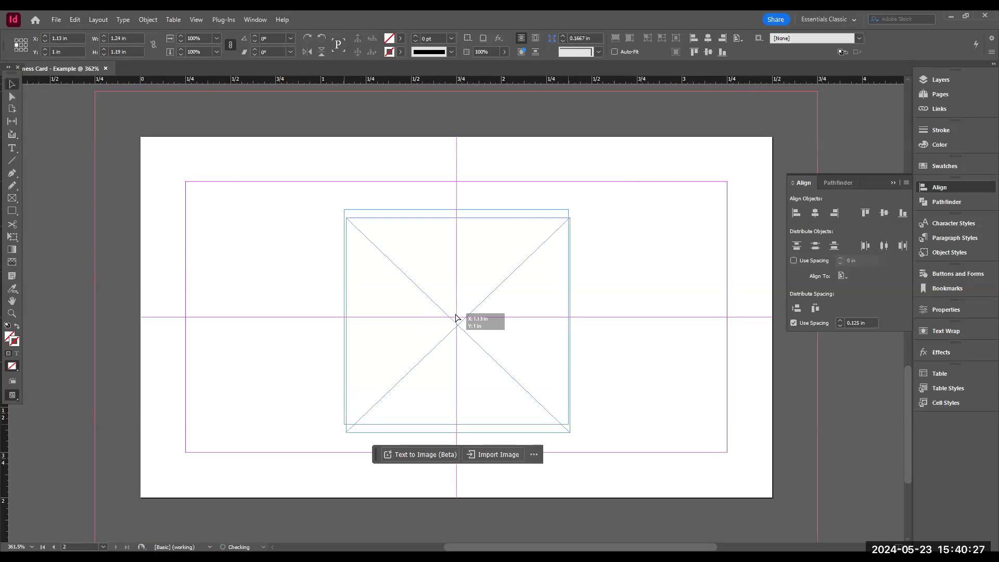
# - Centre the page-2 rectangle frame on the page using Align to Page with horizontal and vertical centre alignment
pyautogui.moveTo(456, 317); pyautogui.dragTo(459, 317)
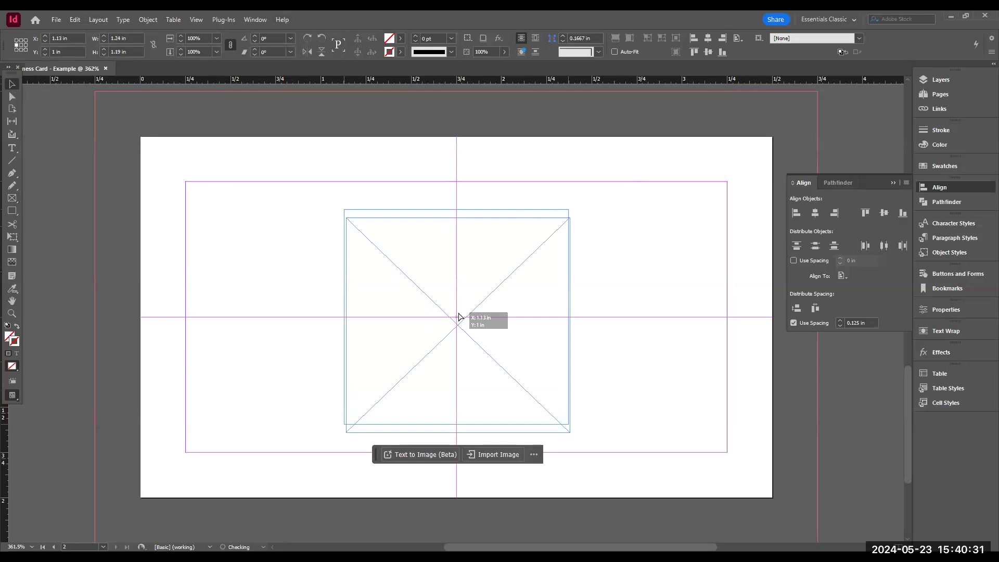
pyautogui.moveTo(459, 317); pyautogui.dragTo(459, 316)
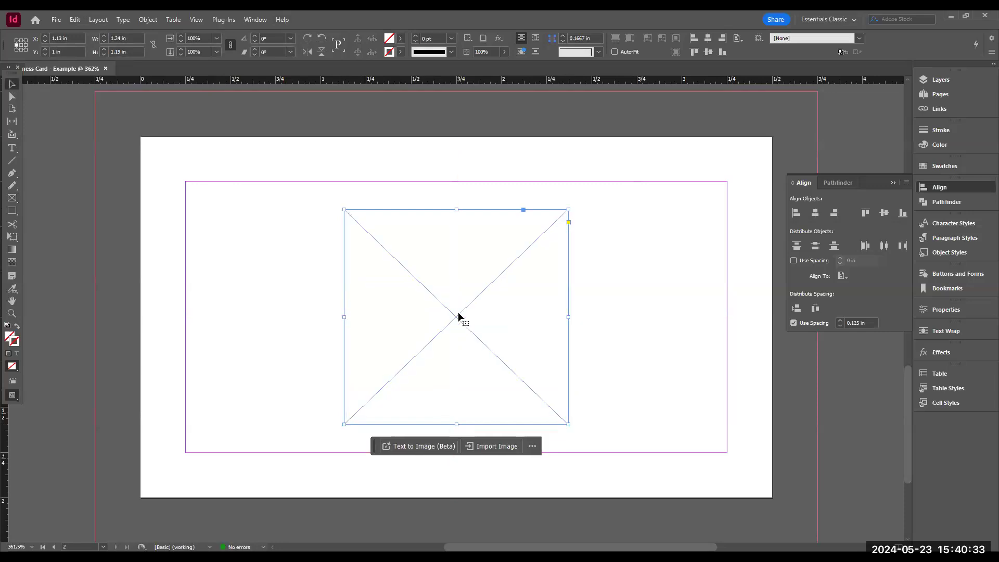
pyautogui.moveTo(505, 249); pyautogui.dragTo(629, 291)
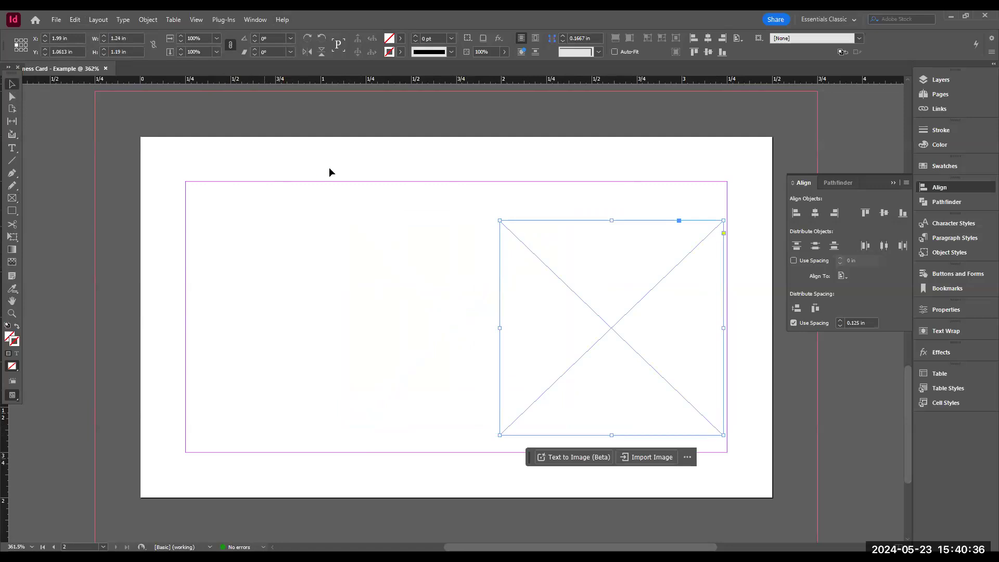
pyautogui.click(847, 277)
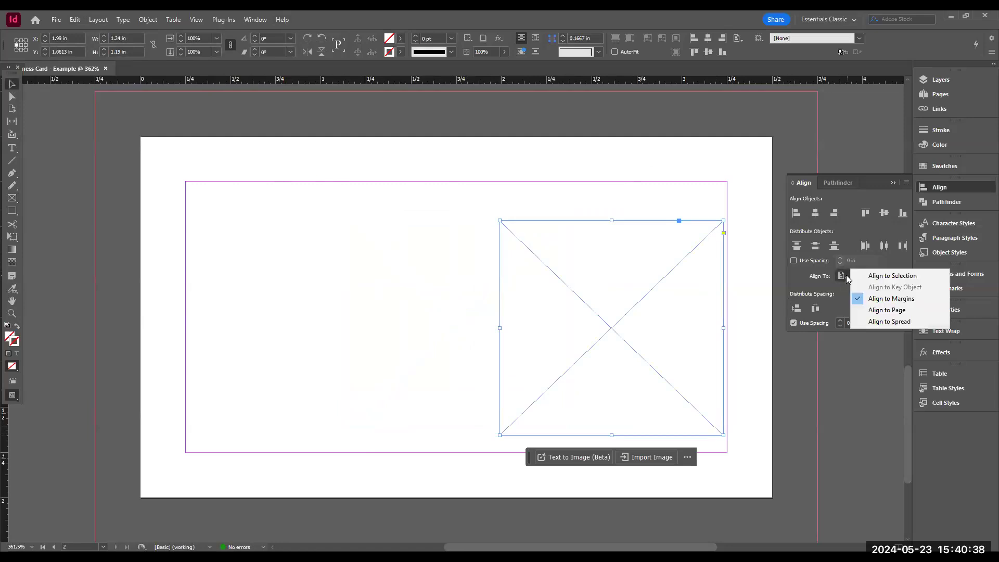
pyautogui.click(889, 314)
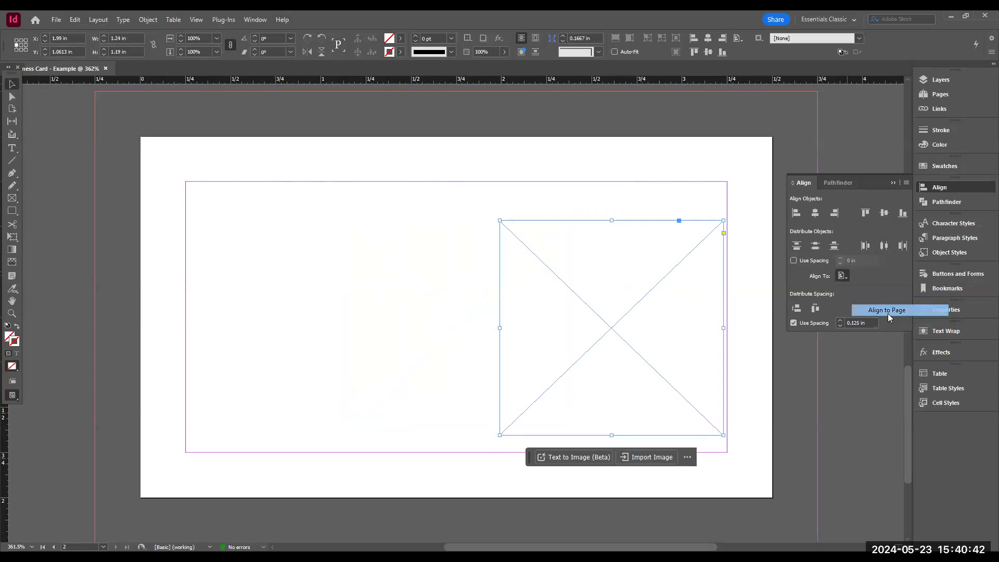
pyautogui.click(816, 213)
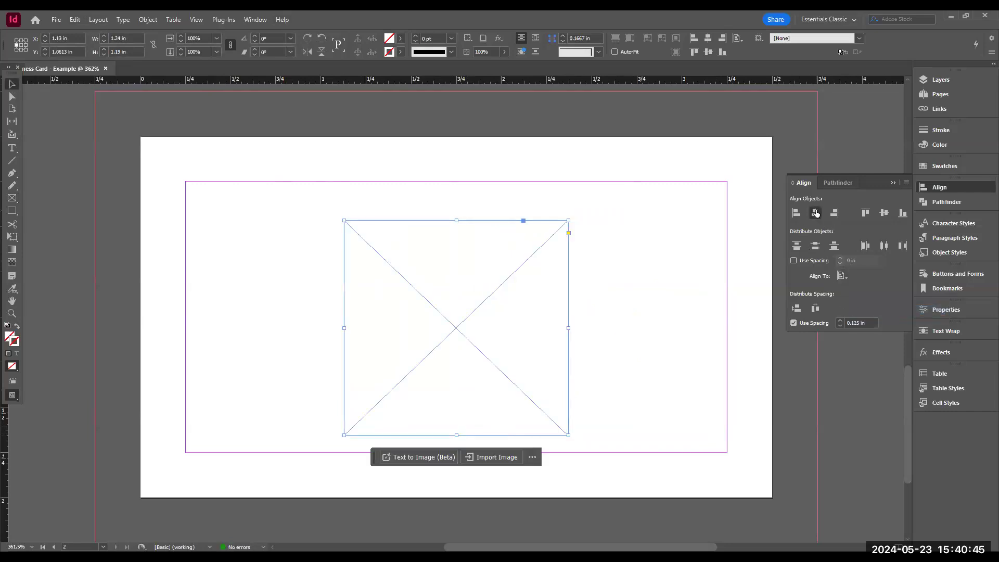
pyautogui.click(885, 212)
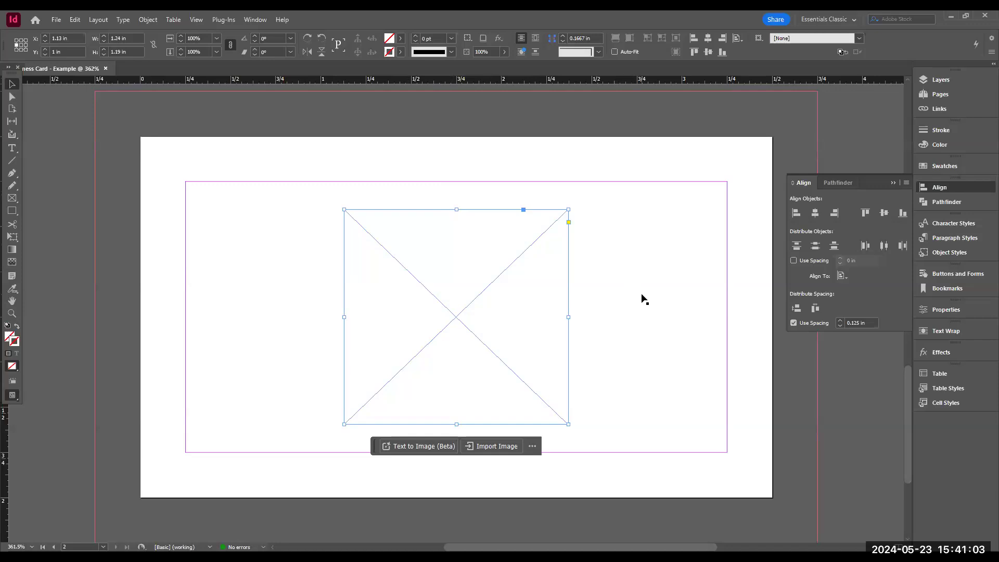
# - On page 1, move the lower rectangle frame up to just below the banner, at about Y 1.29 in
pyautogui.hotkey('shift', 'pageup')
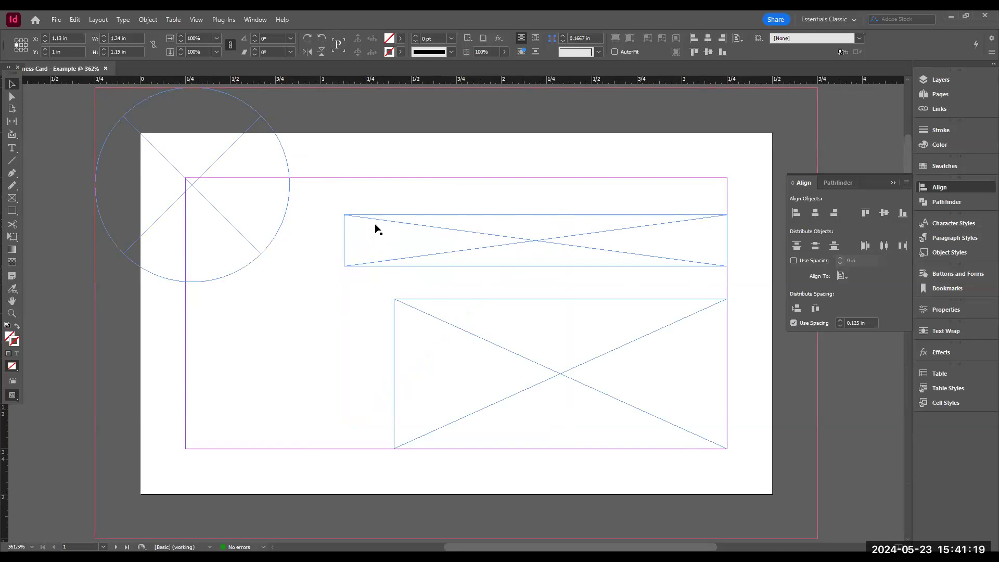
pyautogui.click(587, 341)
pyautogui.moveTo(561, 300); pyautogui.dragTo(562, 282)
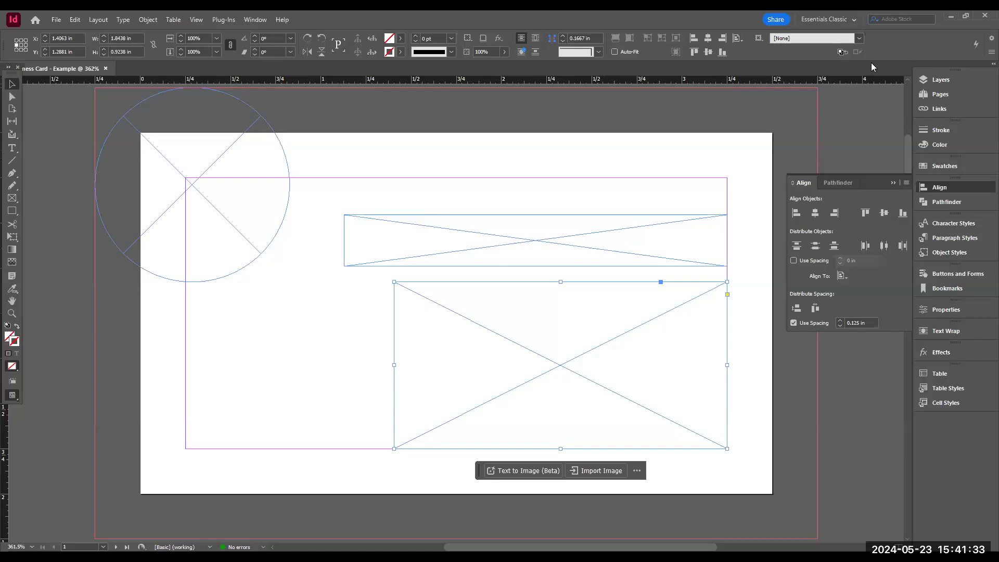
# - Open the Layers panel, expand Layer 1 and inspect its items, toggling a rectangle's visibility off and on
pyautogui.click(945, 188)
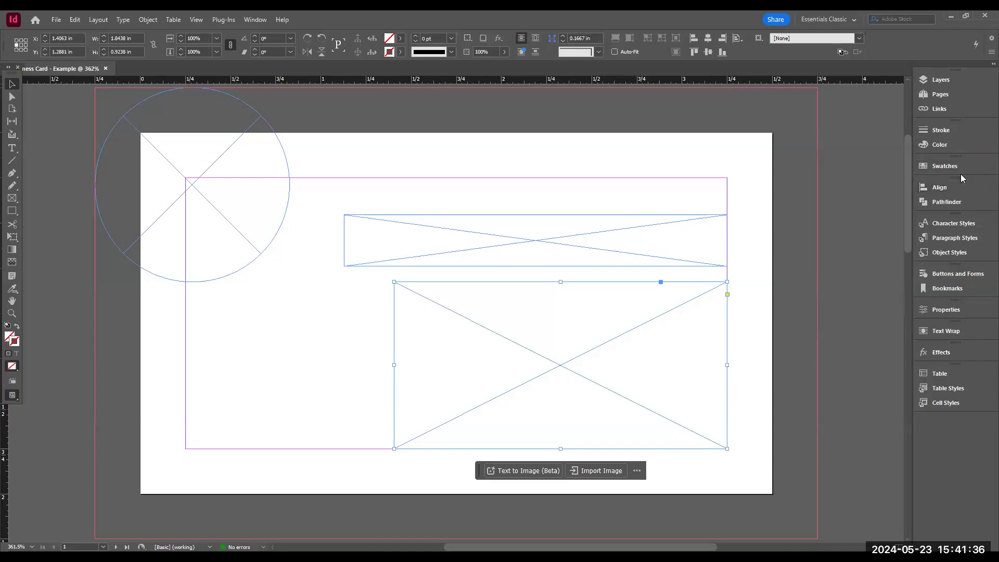
pyautogui.click(940, 81)
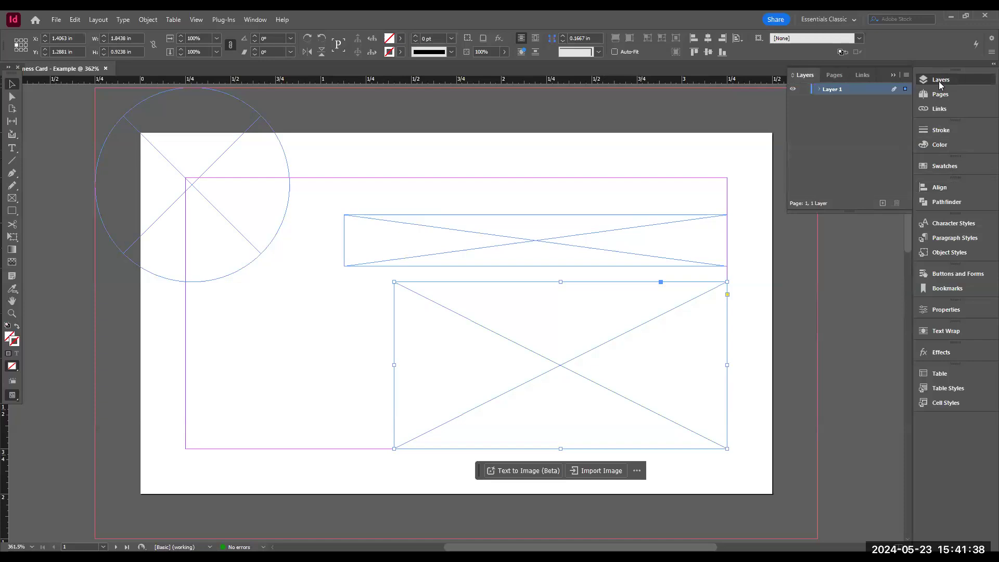
pyautogui.click(819, 90)
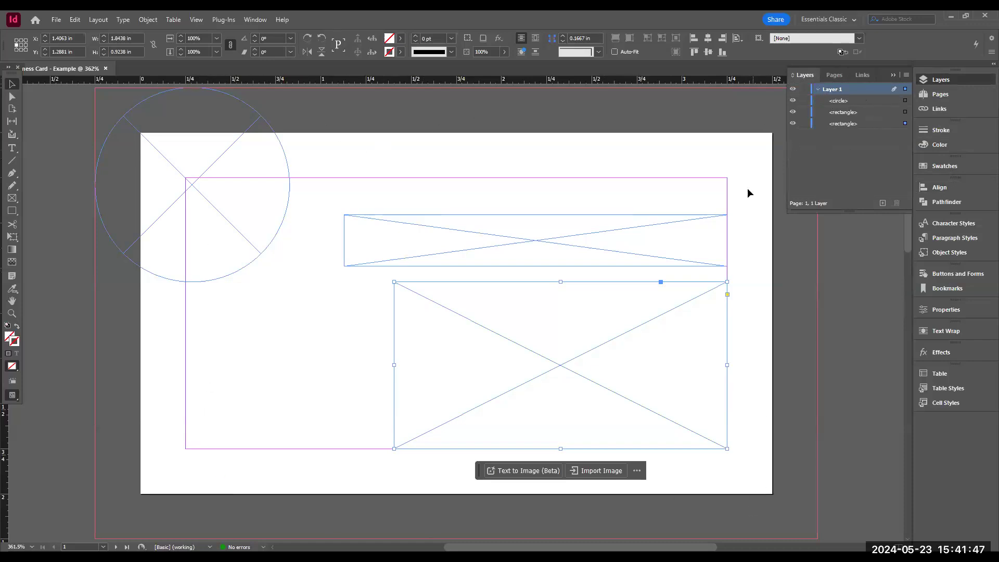
pyautogui.click(839, 102)
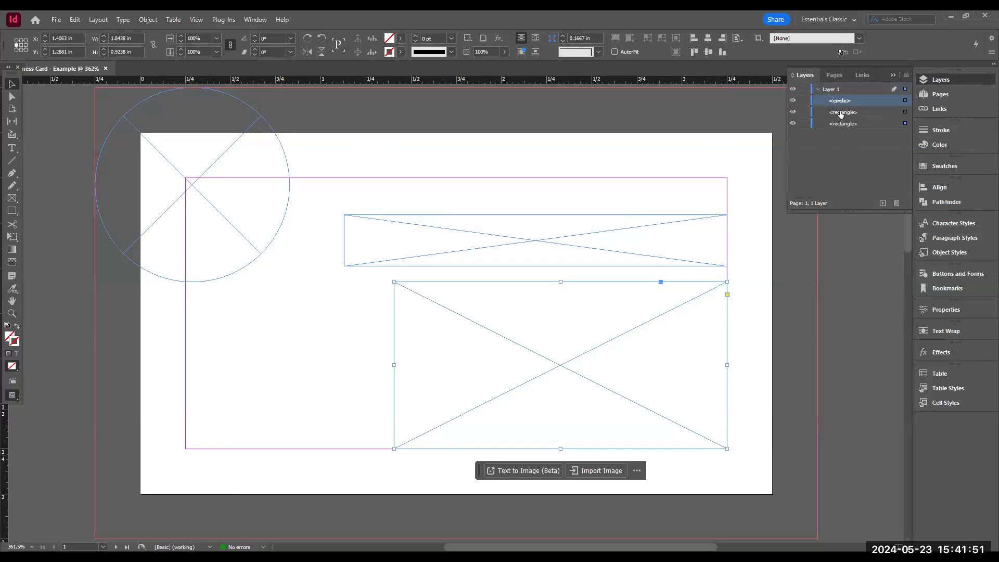
pyautogui.click(846, 125)
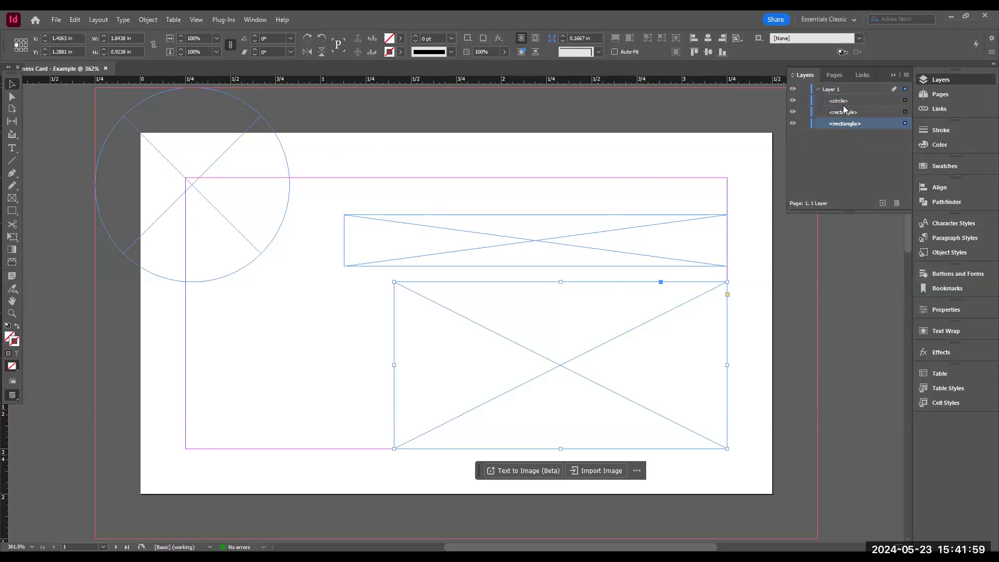
pyautogui.click(793, 124)
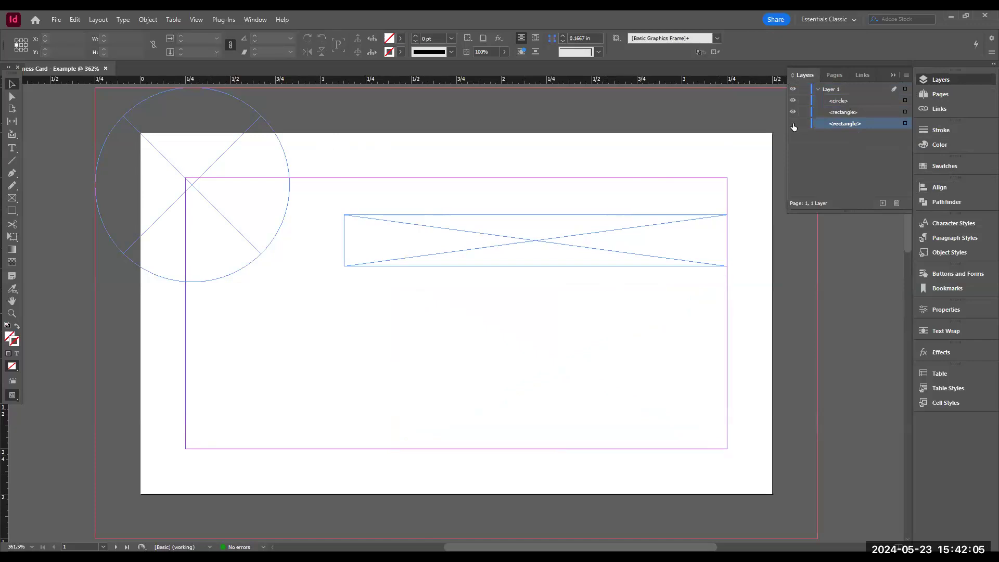
pyautogui.click(793, 124)
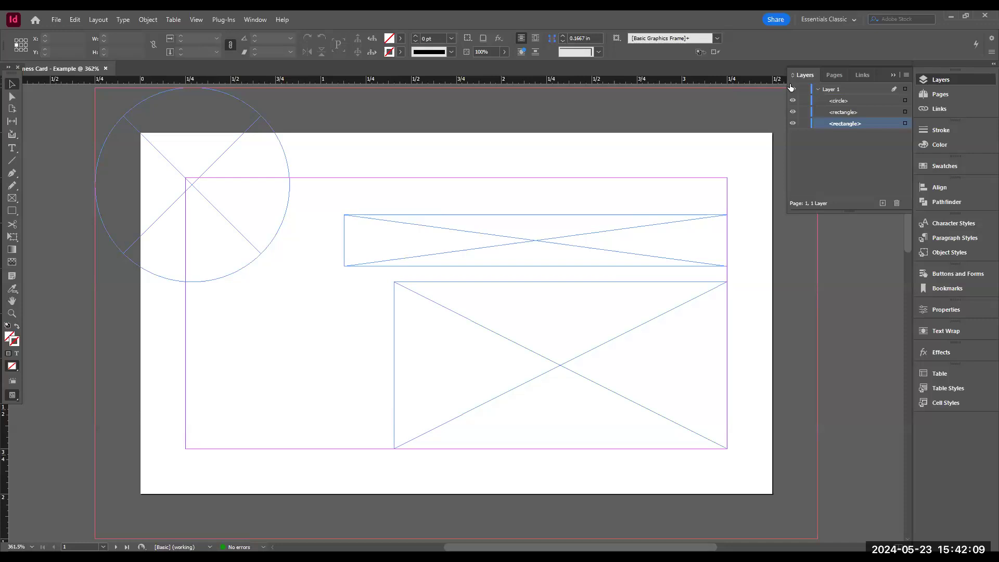
# - Lock Layer 1 and try to select its frames on the page
pyautogui.click(805, 91)
pyautogui.click(804, 89)
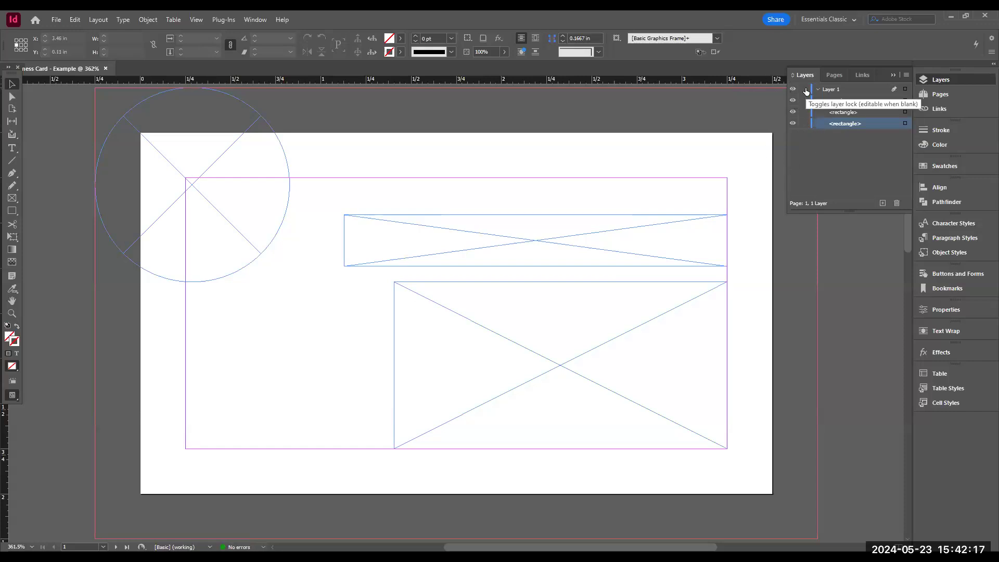
pyautogui.click(805, 90)
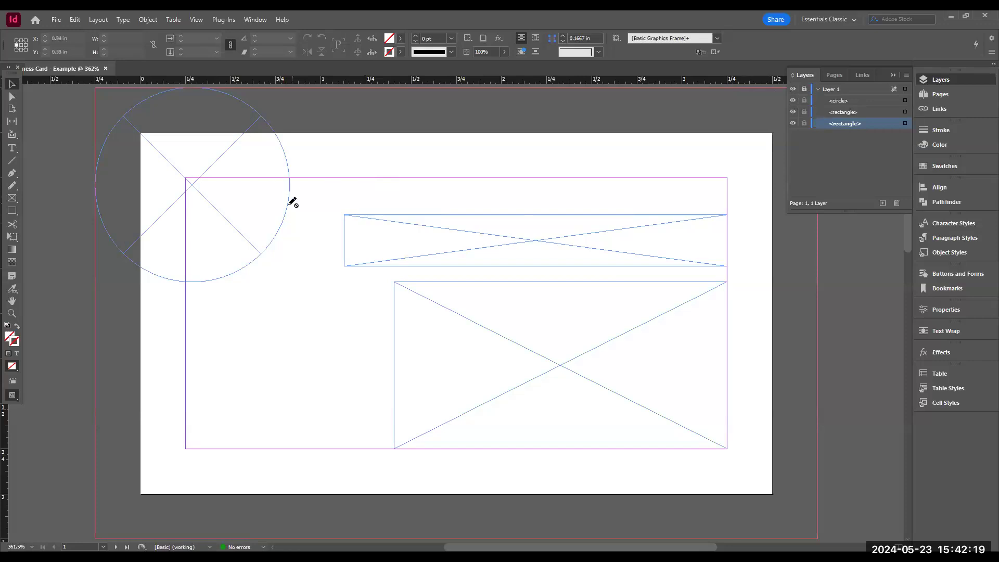
pyautogui.moveTo(204, 192); pyautogui.dragTo(283, 289)
pyautogui.moveTo(647, 183); pyautogui.dragTo(383, 403)
# - Unlock Layer 1 and add a new layer above it
pyautogui.click(803, 89)
pyautogui.click(883, 203)
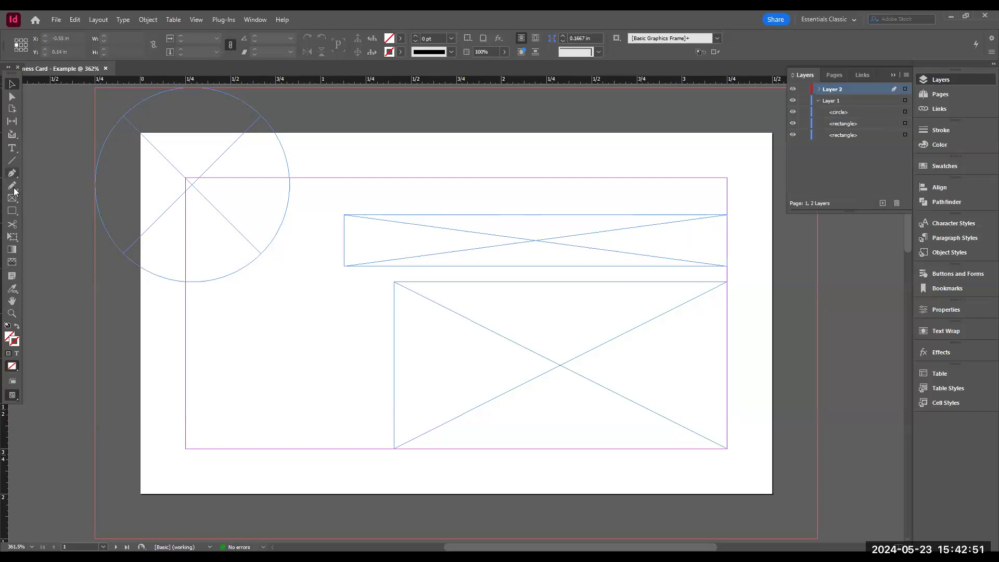
# - Draw a small text frame on the new layer and delete it
pyautogui.click(12, 149)
pyautogui.moveTo(266, 289); pyautogui.dragTo(324, 343)
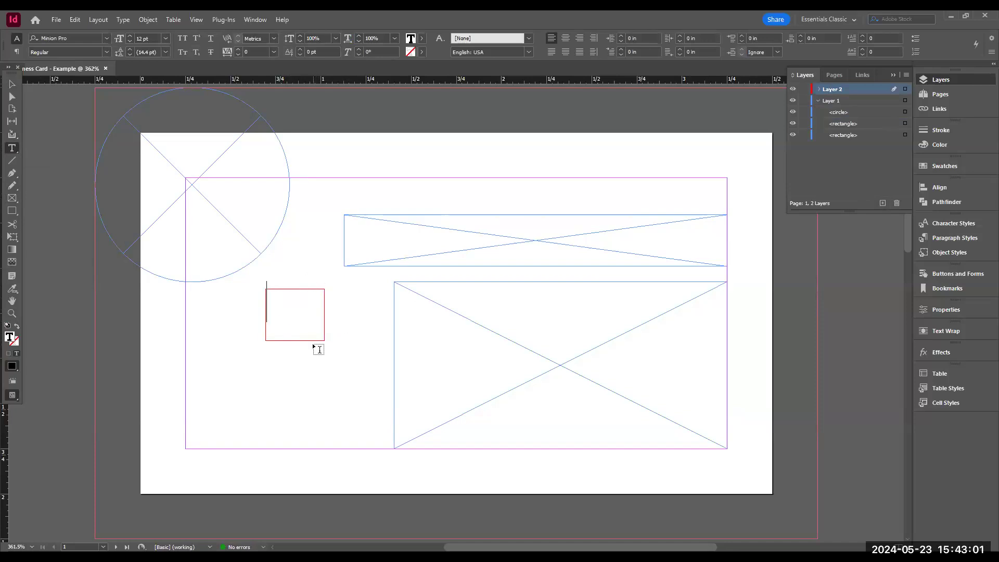
pyautogui.click(12, 88)
pyautogui.press('Delete')
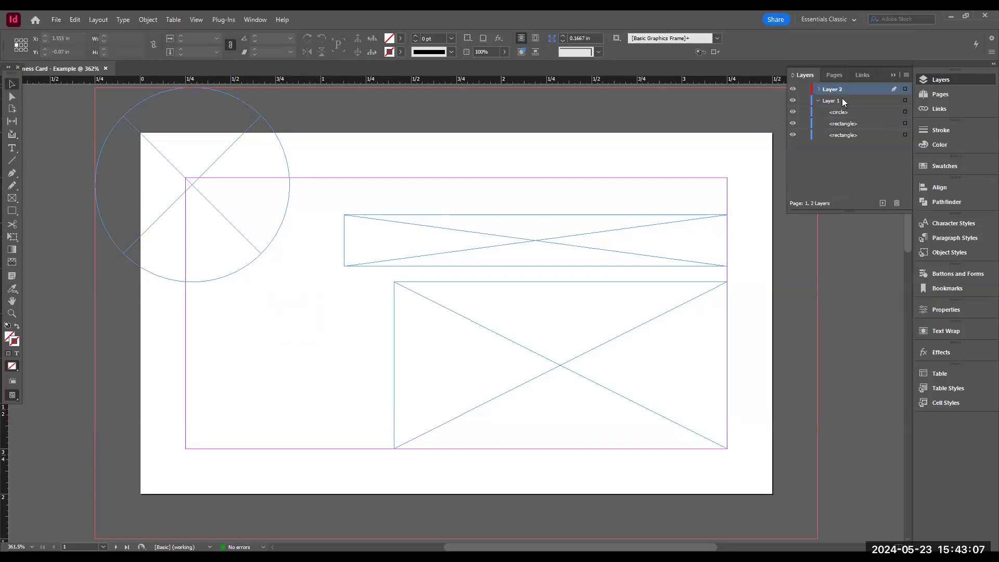
# - Lock Layer 1 and draw text frames on Layer 2 matching the lower rectangle frame and the banner frame
pyautogui.click(804, 100)
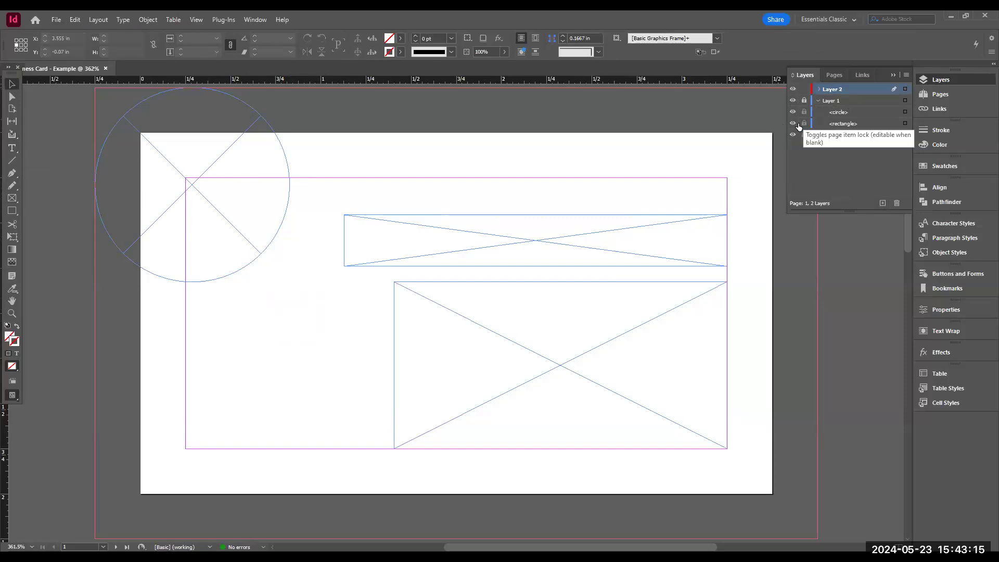
pyautogui.click(15, 150)
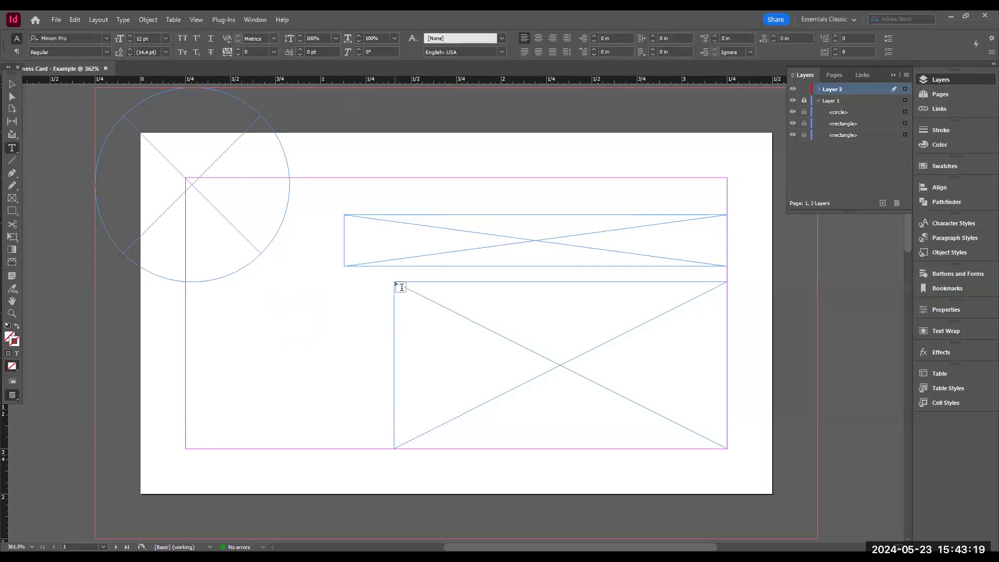
pyautogui.moveTo(397, 284); pyautogui.dragTo(725, 448)
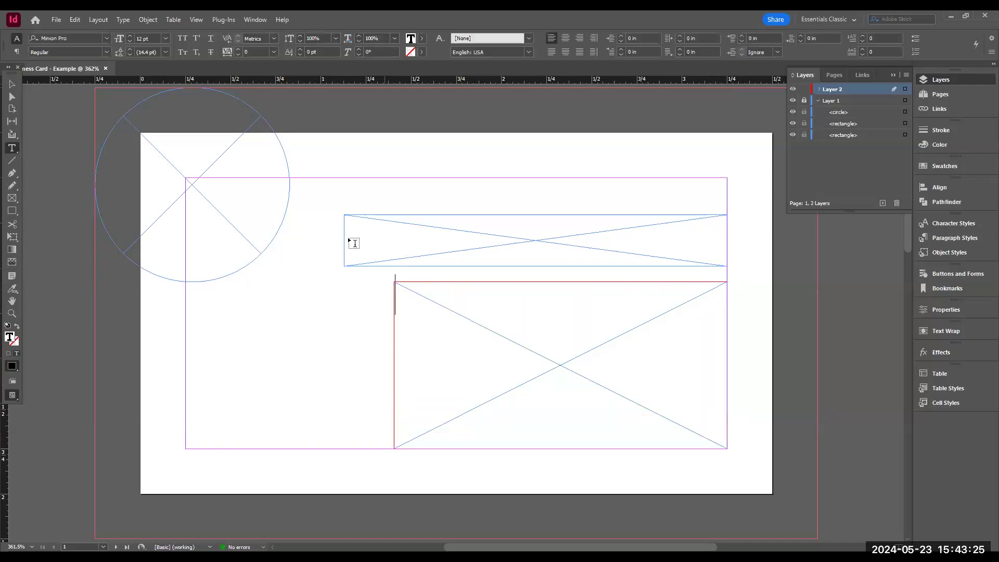
pyautogui.moveTo(345, 215); pyautogui.dragTo(725, 259)
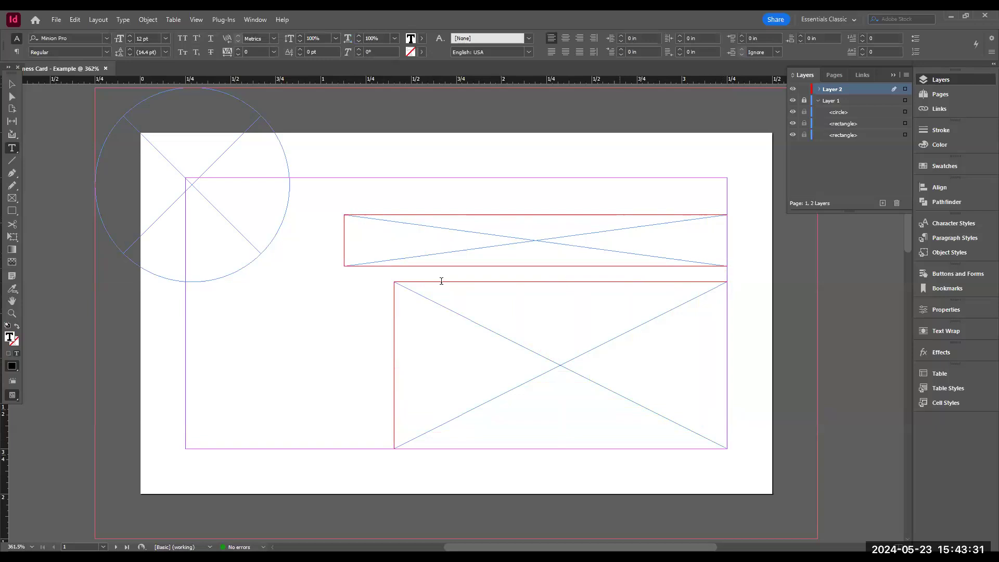
pyautogui.click(12, 85)
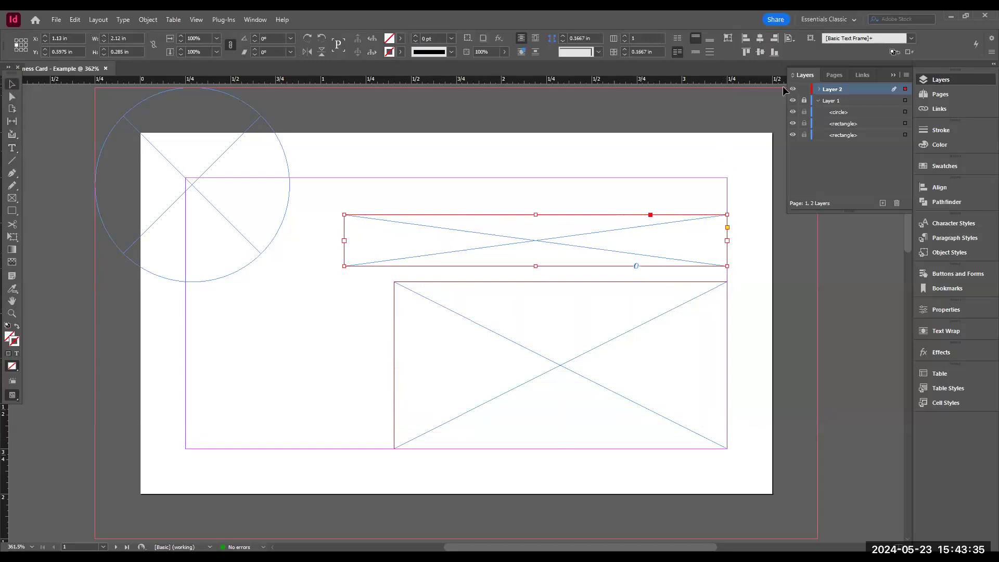
# - Unlock Layer 1 and delete its two rectangle frames
pyautogui.click(805, 101)
pyautogui.click(845, 124)
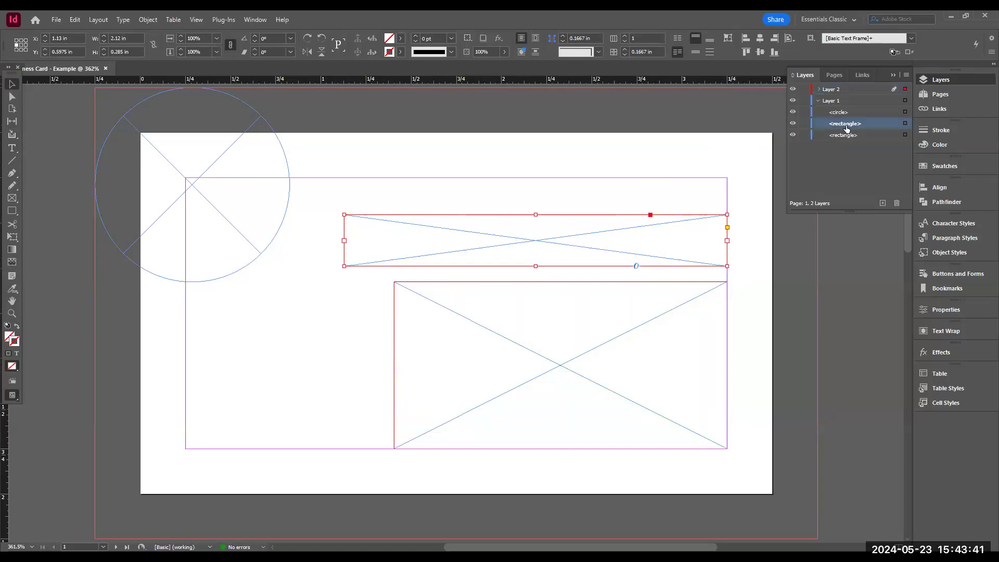
pyautogui.keyDown('shift'); pyautogui.click(847, 135); pyautogui.keyUp('shift')
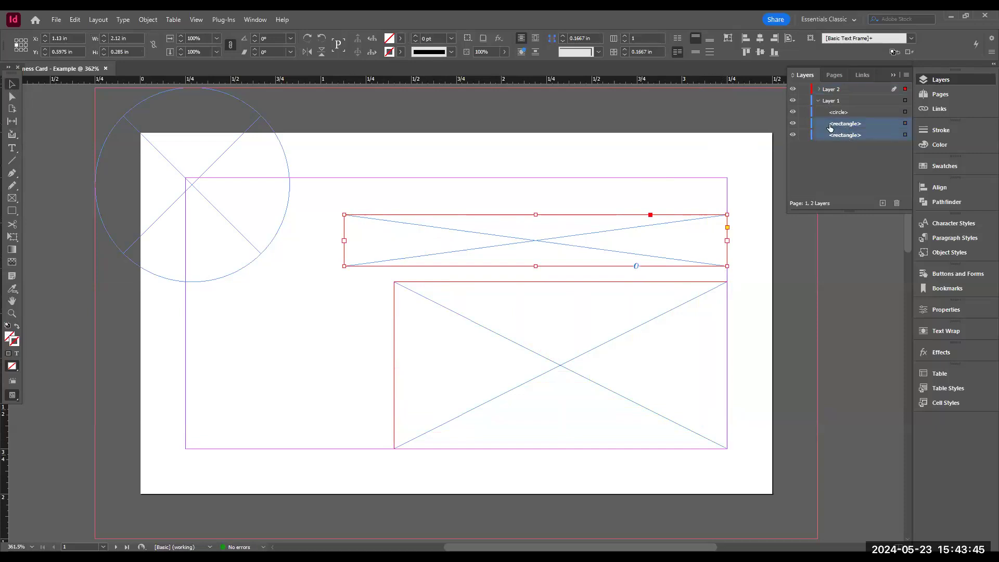
pyautogui.click(819, 90)
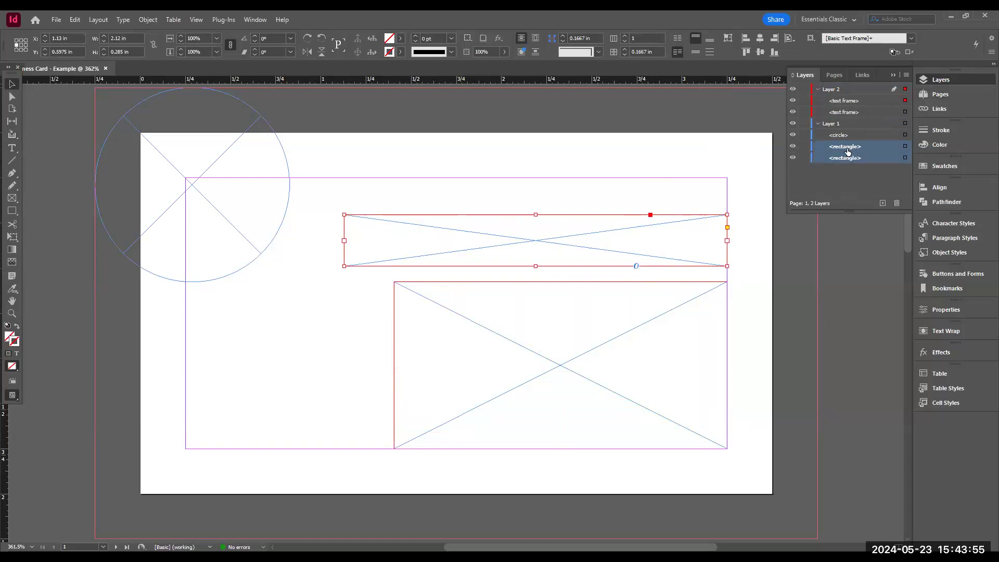
pyautogui.click(897, 202)
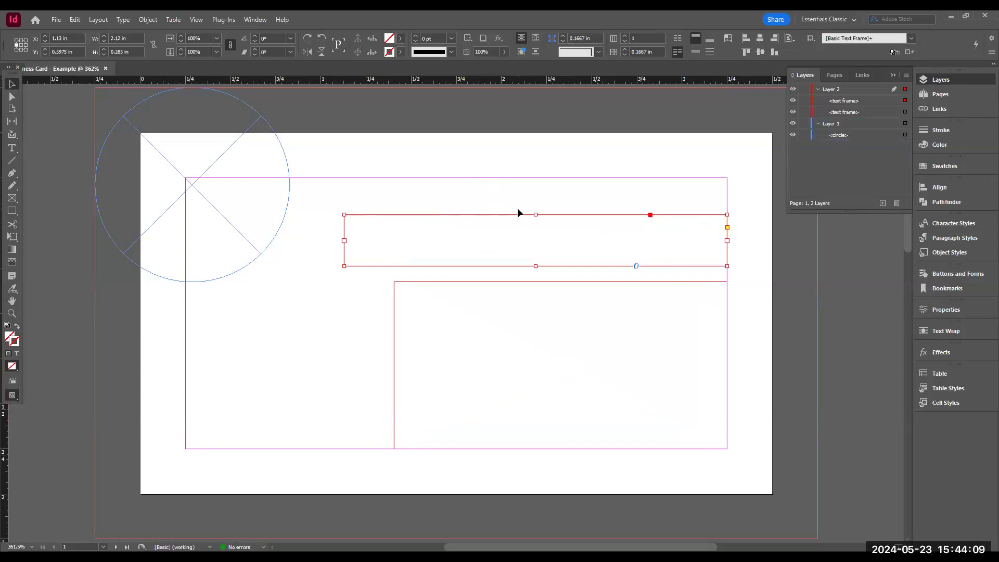
# - Enter the cardholder's name in the banner text frame and close the spell check that opens
pyautogui.click(13, 150)
pyautogui.click(440, 235)
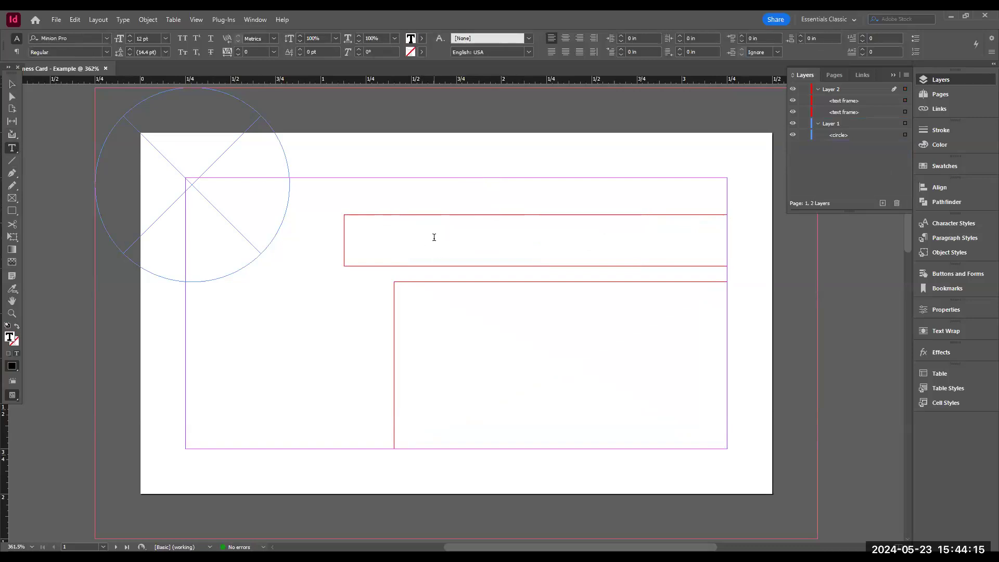
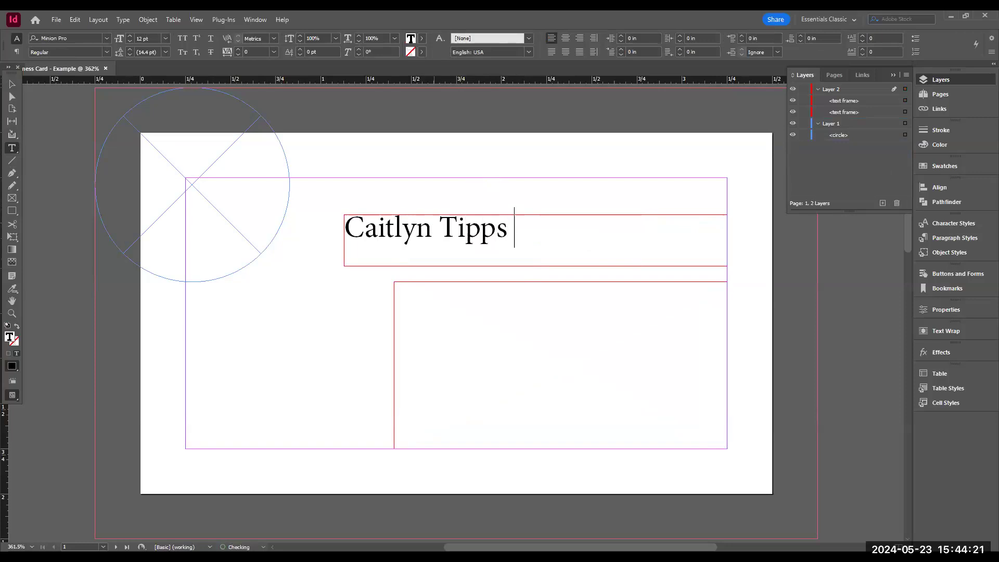
pyautogui.hotkey('ctrl', 'i')
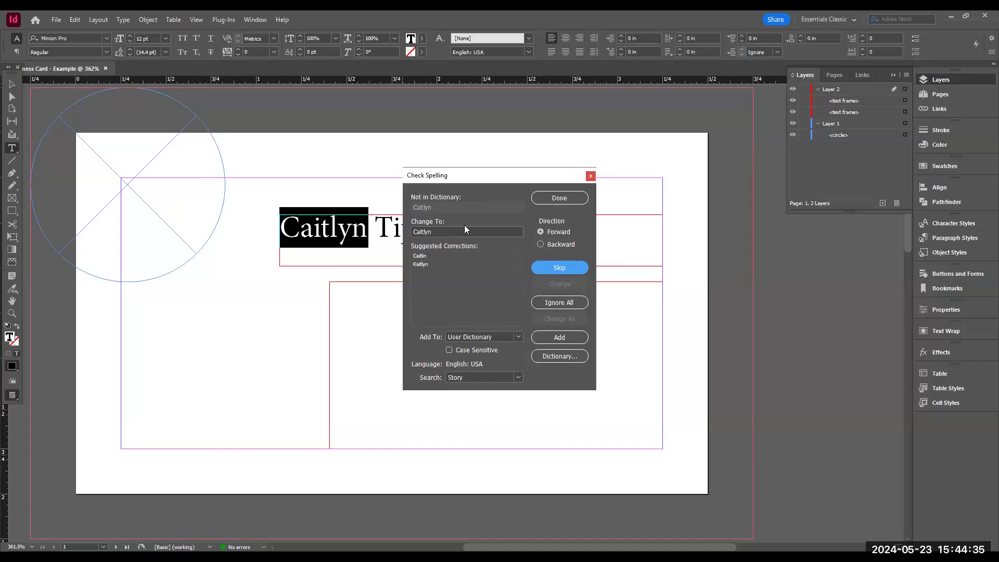
pyautogui.click(561, 201)
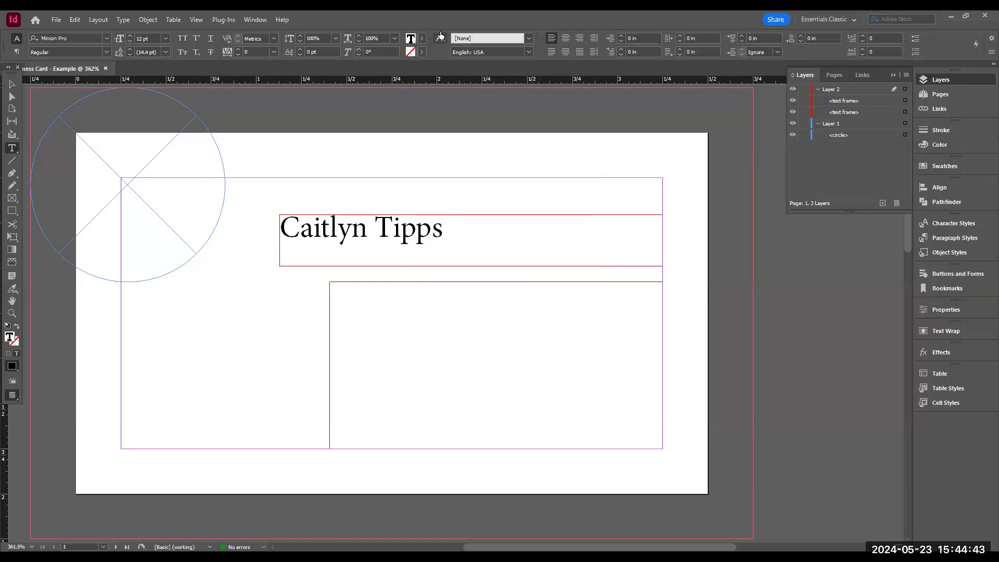
# - Select the cardholder's name in the banner frame and change its font to Century Gothic
pyautogui.click(108, 52)
pyautogui.moveTo(460, 236); pyautogui.dragTo(279, 229)
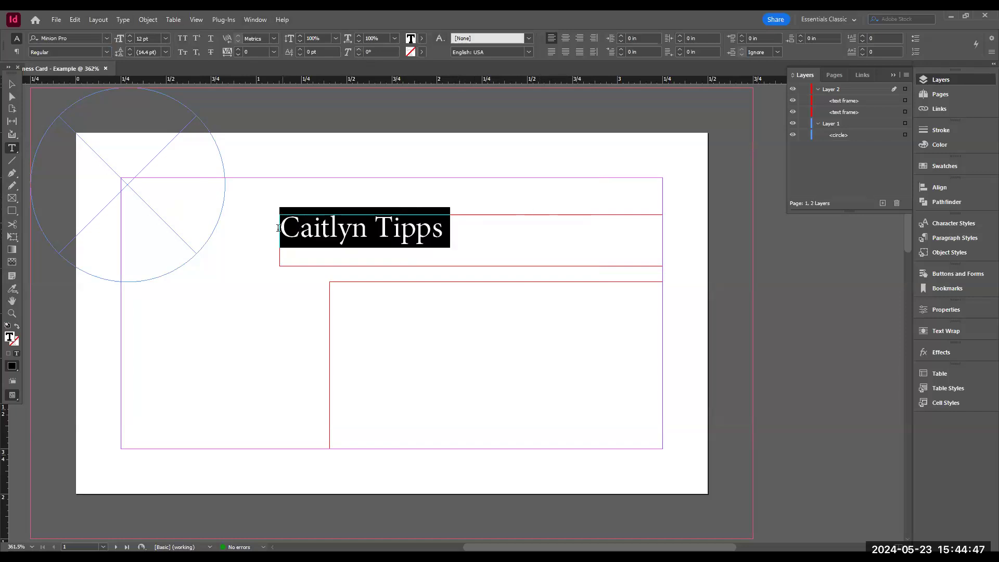
pyautogui.click(106, 38)
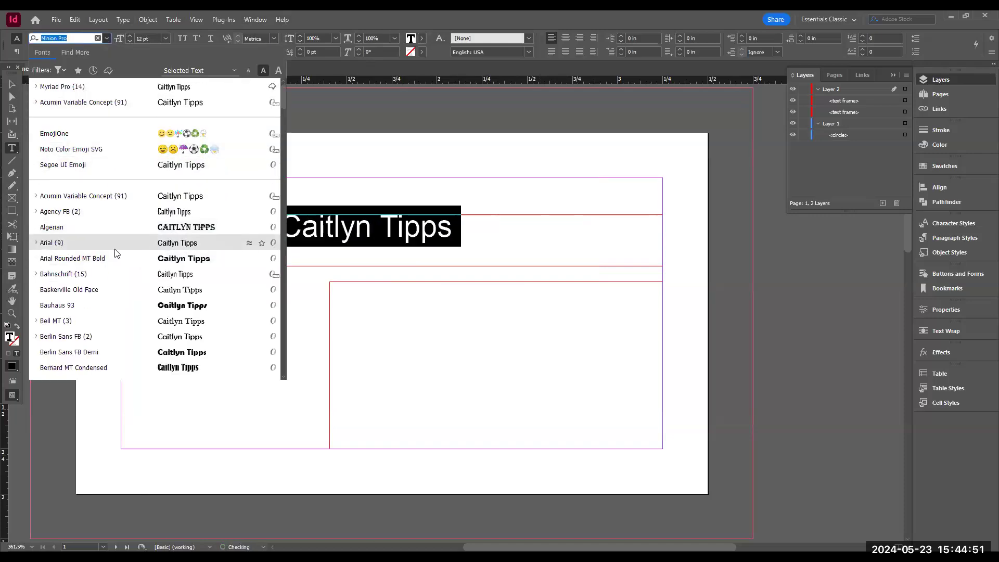
pyautogui.scroll(-4, 101, 233)
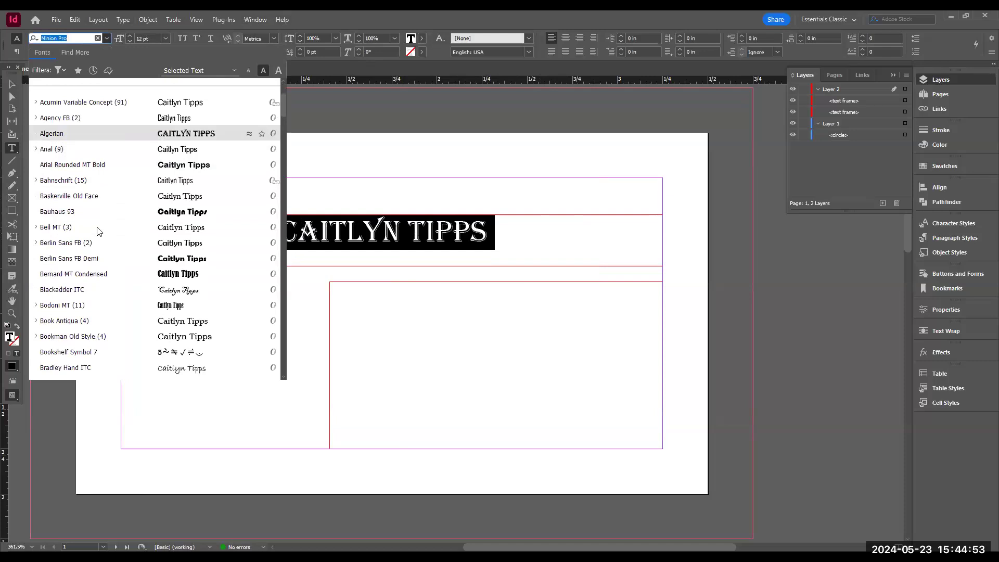
pyautogui.scroll(-10, 99, 232)
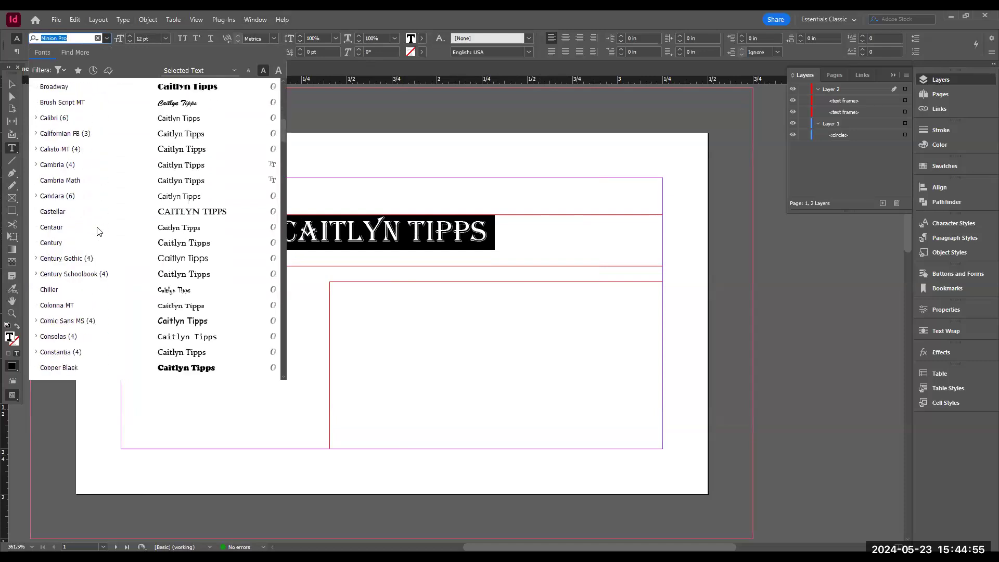
pyautogui.scroll(-3, 99, 231)
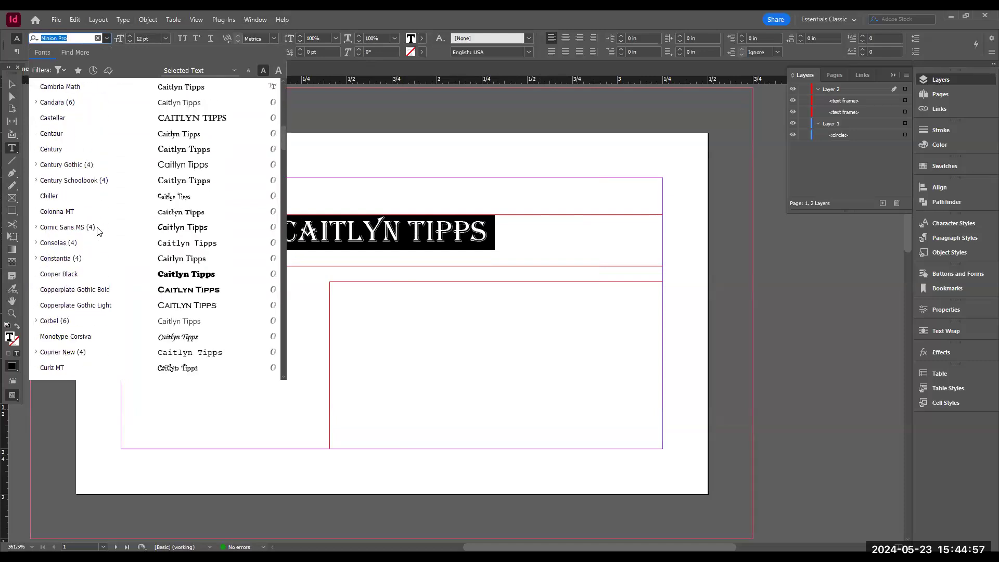
pyautogui.scroll(-1, 99, 231)
pyautogui.scroll(-3, 99, 231)
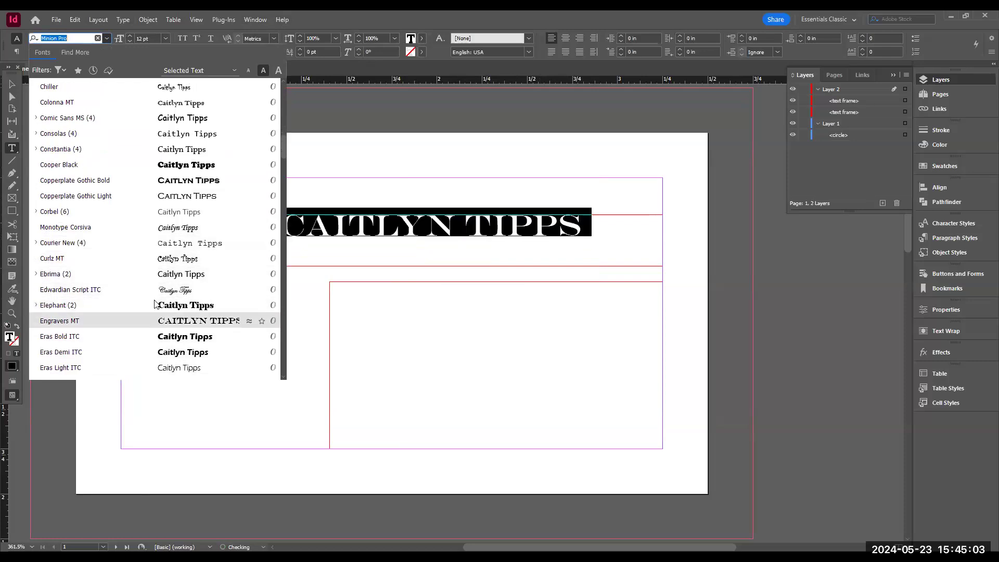
pyautogui.scroll(-2, 138, 222)
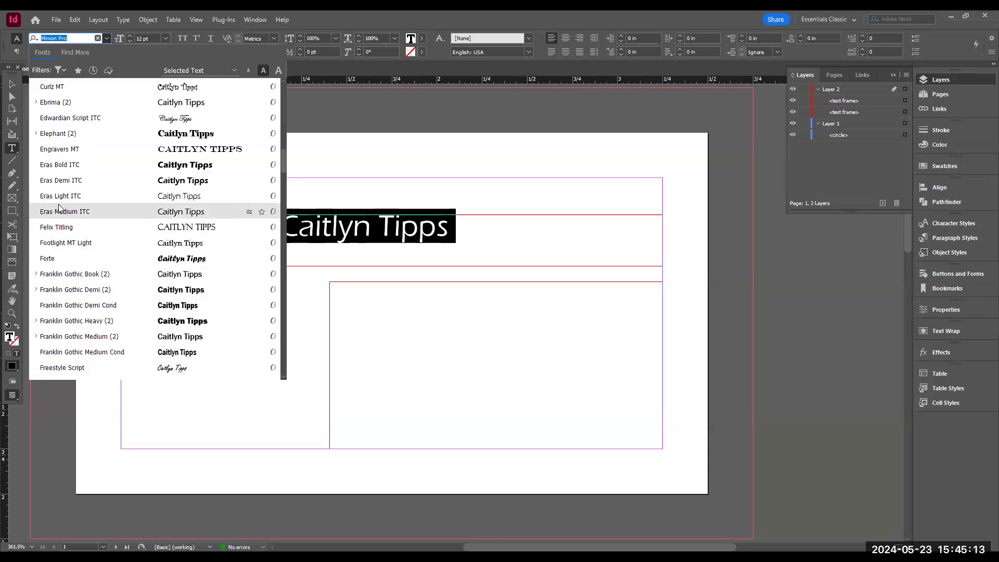
pyautogui.scroll(6, 112, 209)
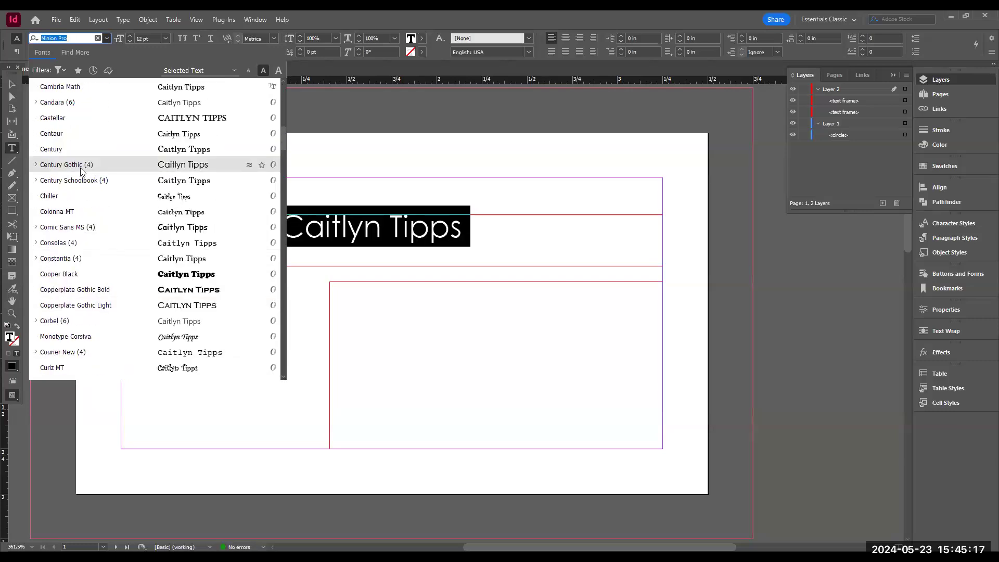
pyautogui.click(81, 169)
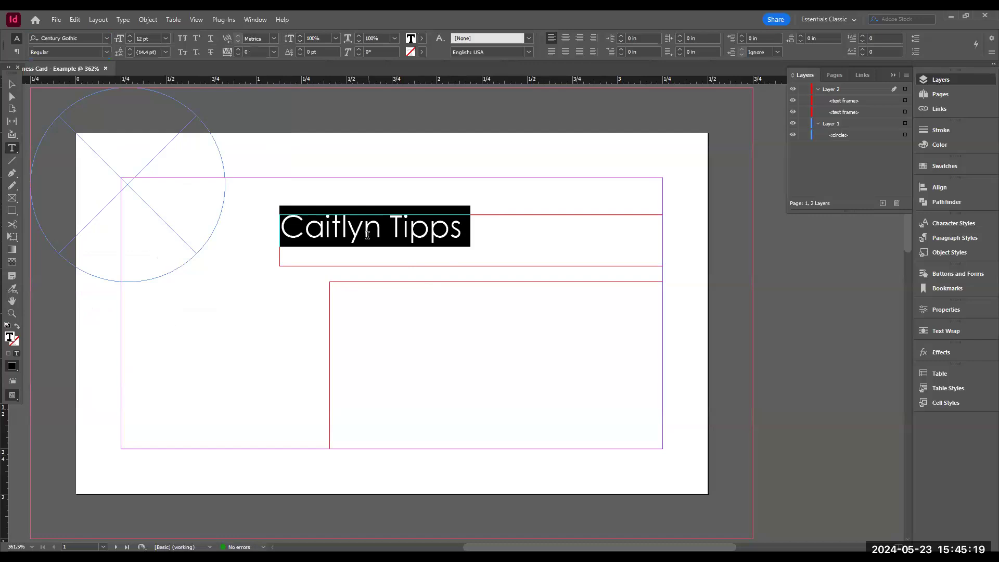
# - Place the cursor after the name, switch to Italic and type the job title Public Services Librarian Ser
pyautogui.click(459, 226)
pyautogui.moveTo(473, 228); pyautogui.dragTo(286, 230)
pyautogui.click(481, 235)
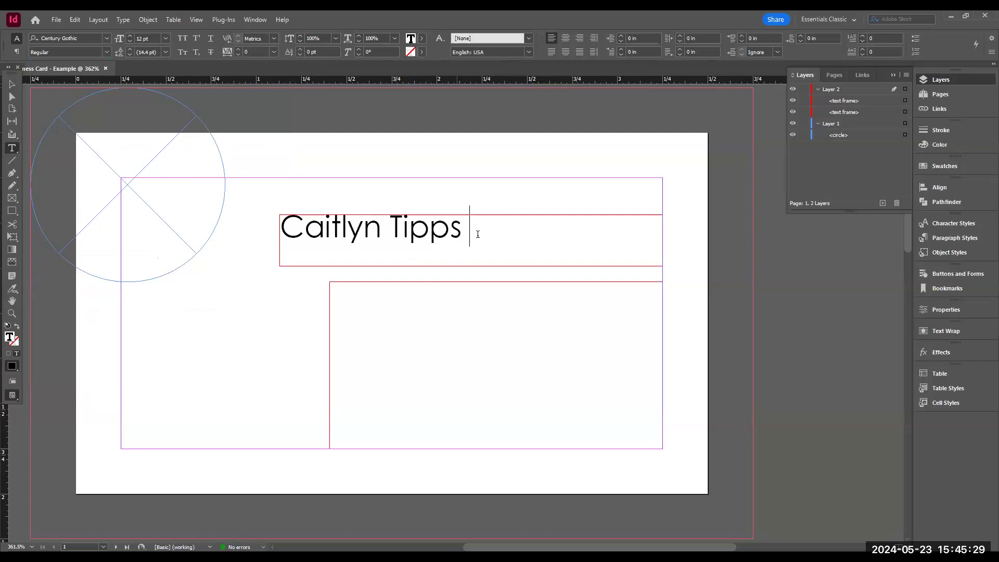
pyautogui.click(106, 52)
pyautogui.click(47, 74)
pyautogui.write('Public Ser')
pyautogui.write('vice')
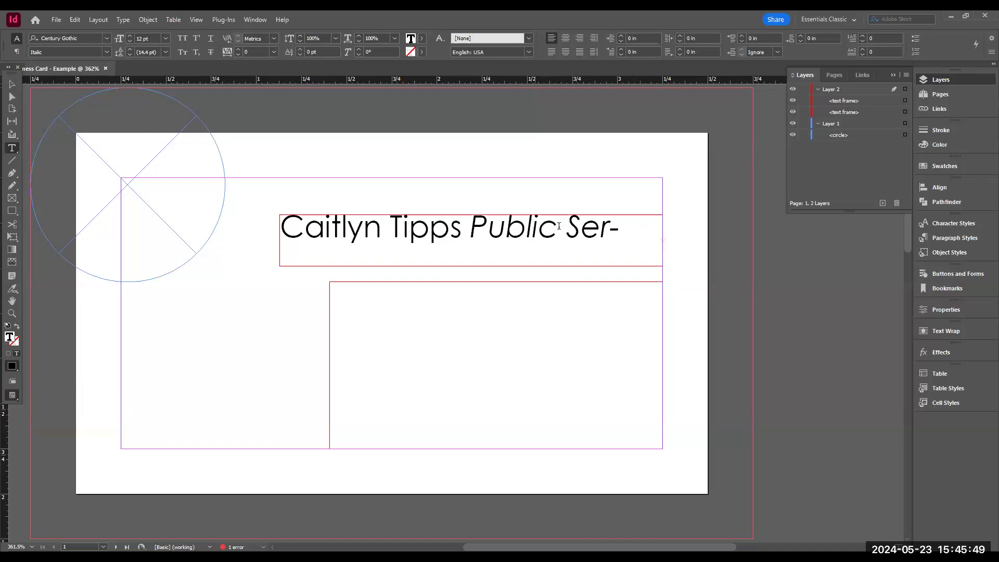
# - Try to flow the overset banner text into a new frame in the lower area
pyautogui.click(13, 85)
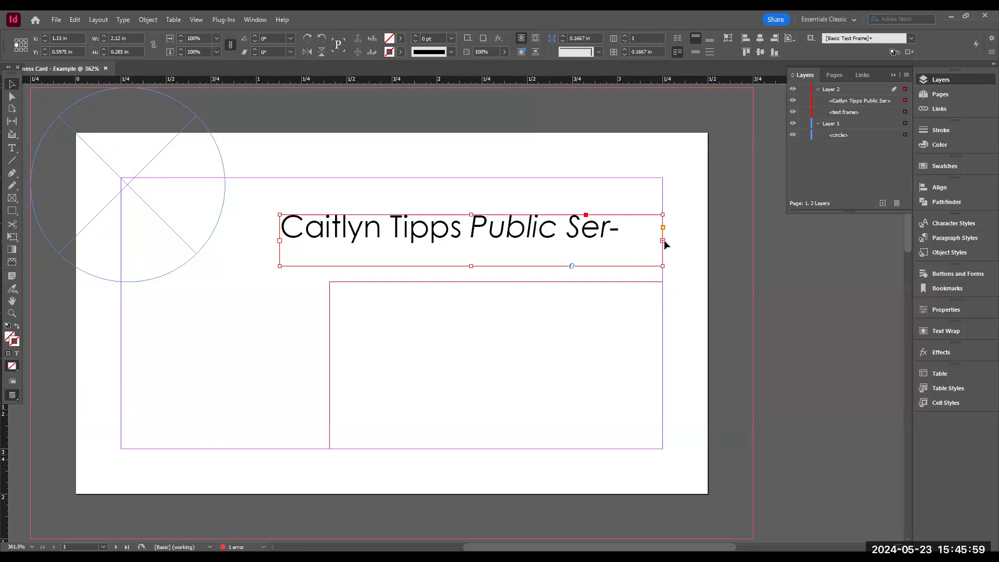
pyautogui.click(663, 242)
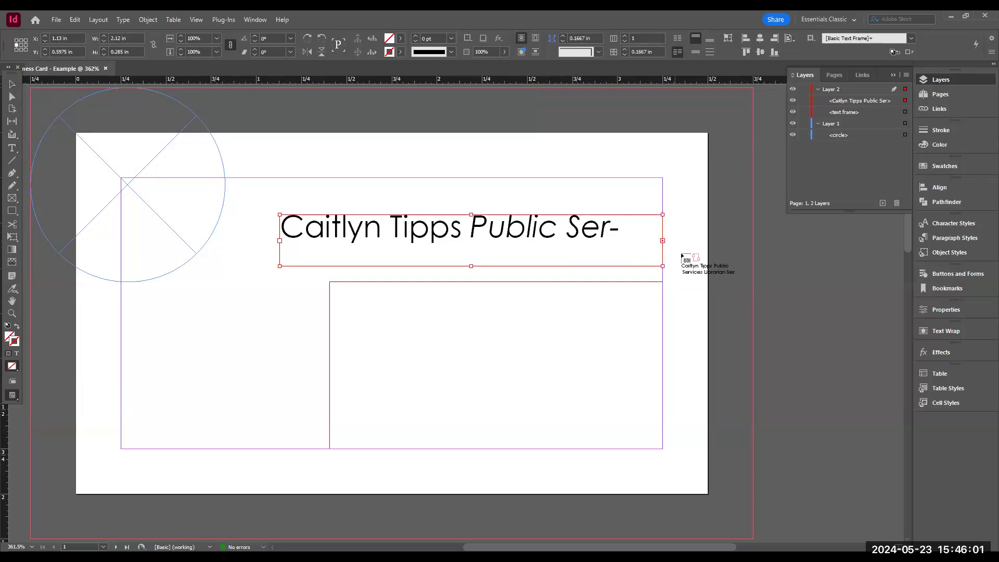
pyautogui.click(281, 283)
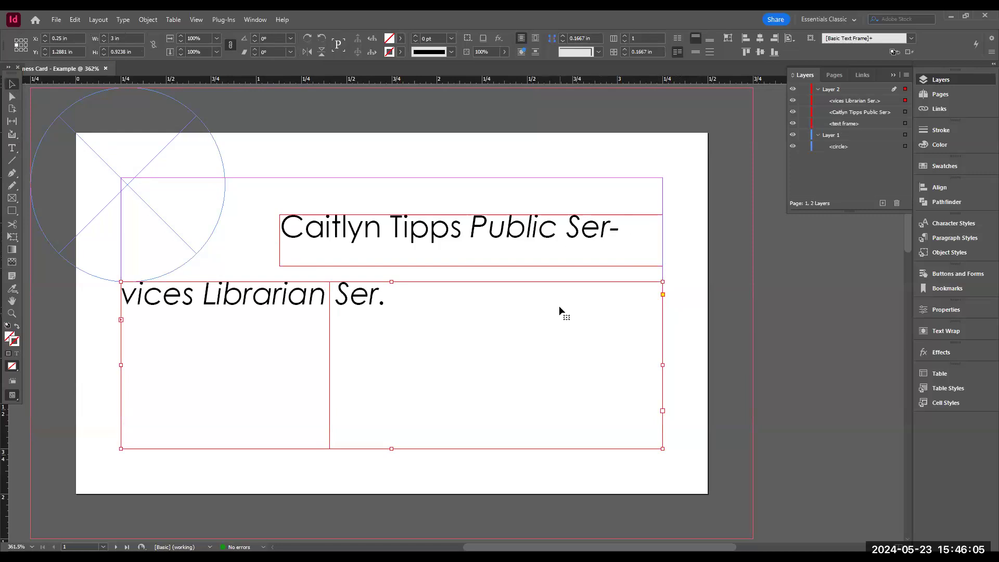
pyautogui.hotkey('ctrl', 'z')
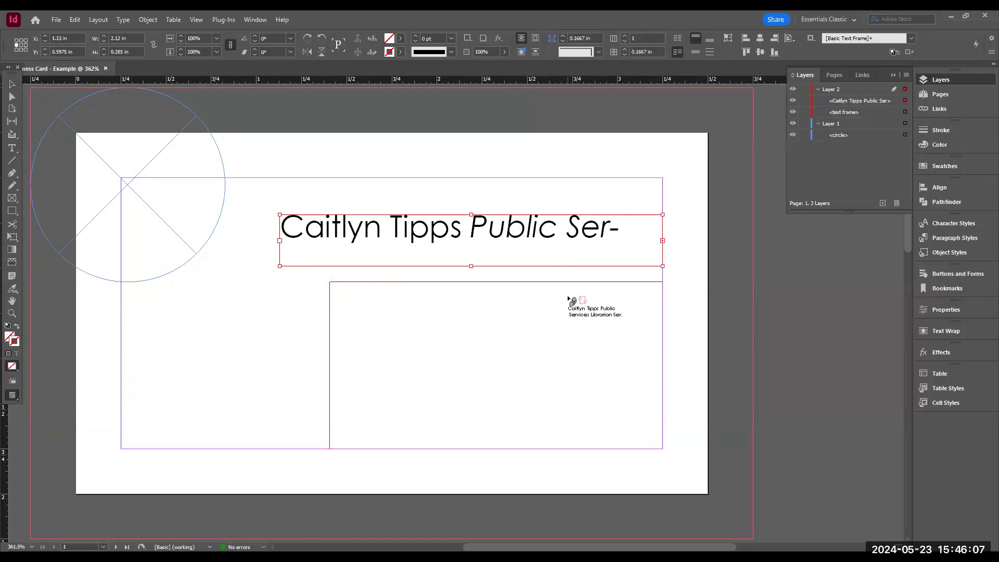
pyautogui.press('Escape')
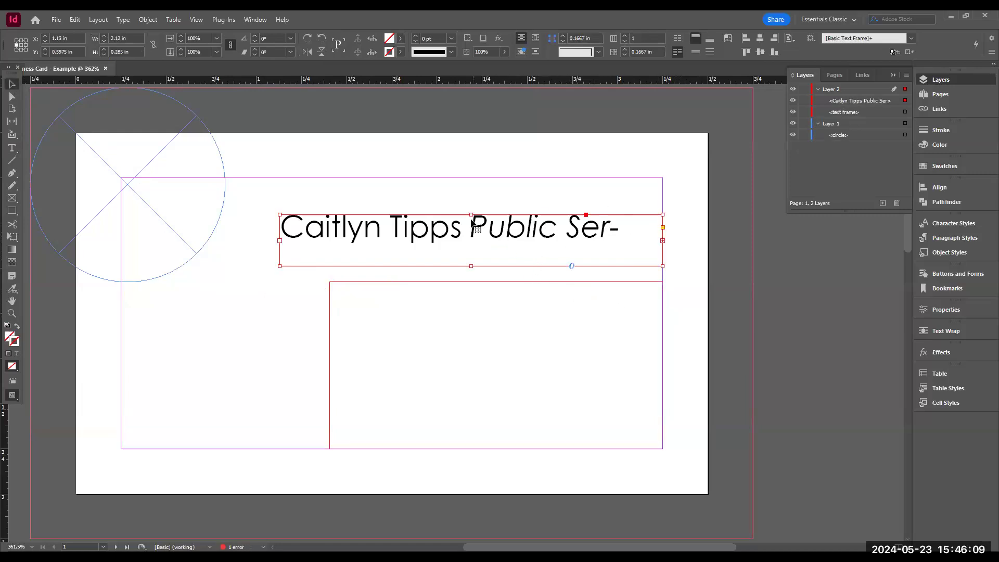
# - Select all of the banner text and set its size to 10 pt
pyautogui.doubleClick(471, 225)
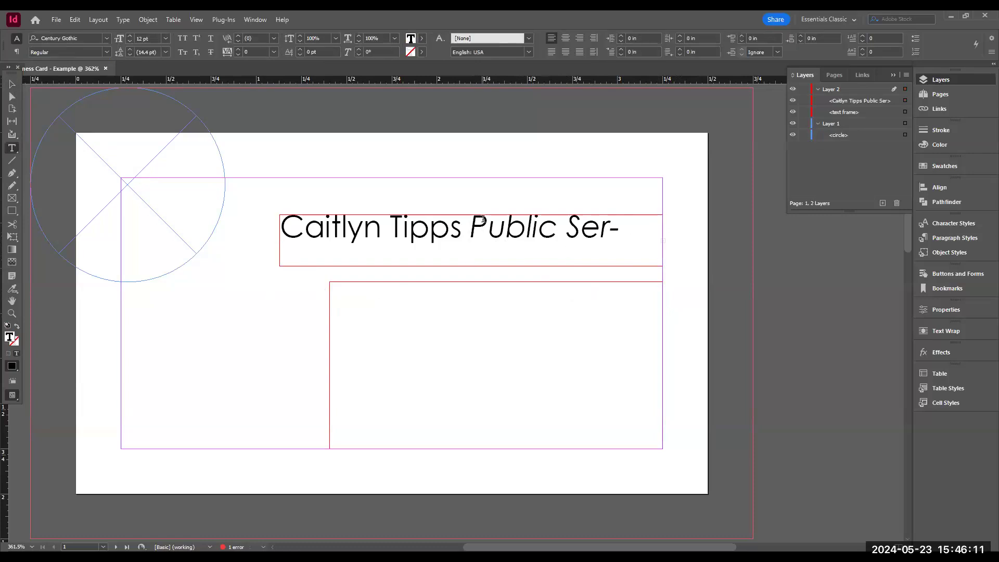
pyautogui.hotkey('ctrl', 'shift', 'End')
pyautogui.press('Delete')
pyautogui.click(329, 227)
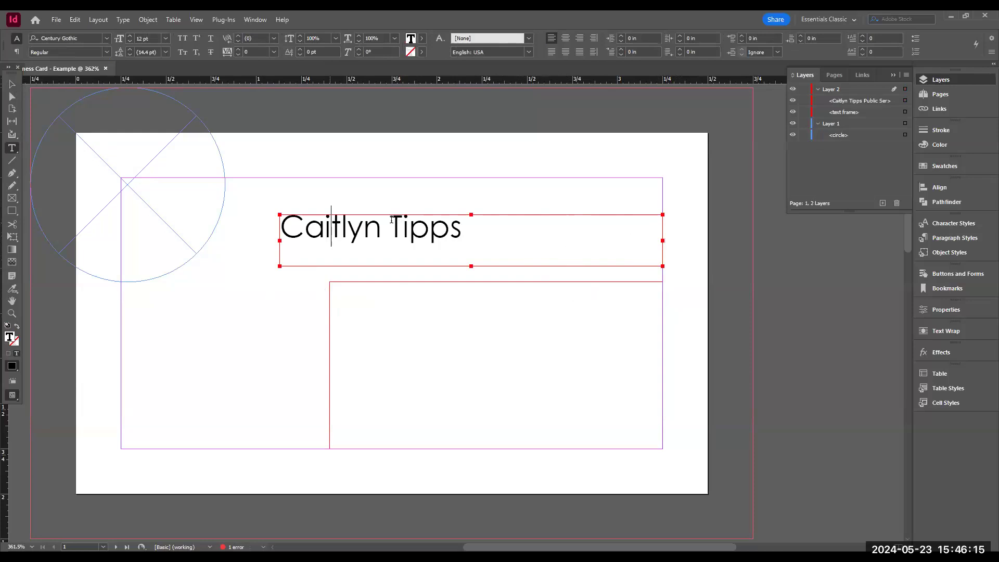
pyautogui.hotkey('ctrl', 'a')
pyautogui.hotkey('ctrl', 'z')
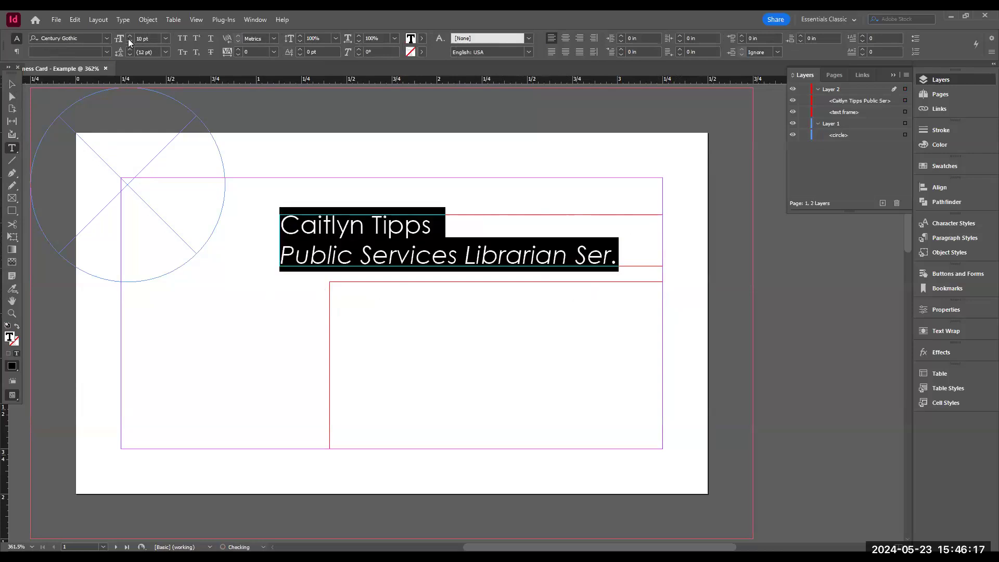
# - Correct the abbreviation Ser. to Sr. at the end of the job title
pyautogui.click(604, 268)
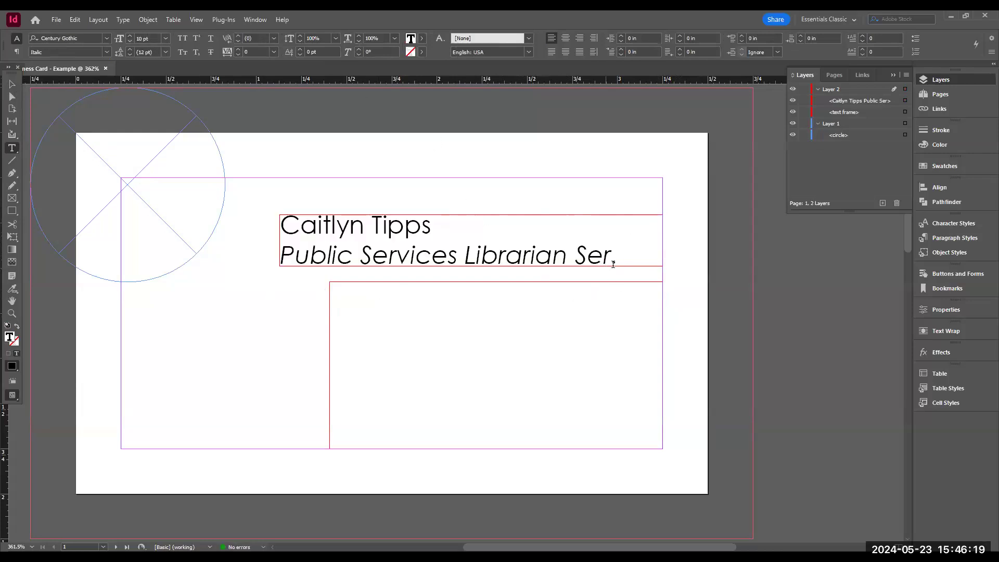
pyautogui.press('BackSpace')
pyautogui.press('Escape')
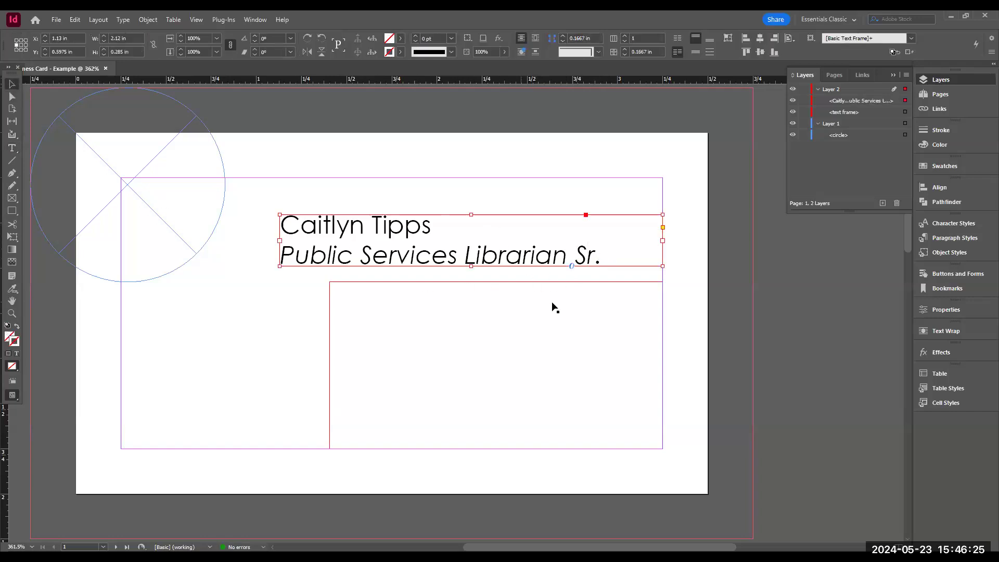
# - Select both lines of the banner text and align them flush right
pyautogui.doubleClick(602, 258)
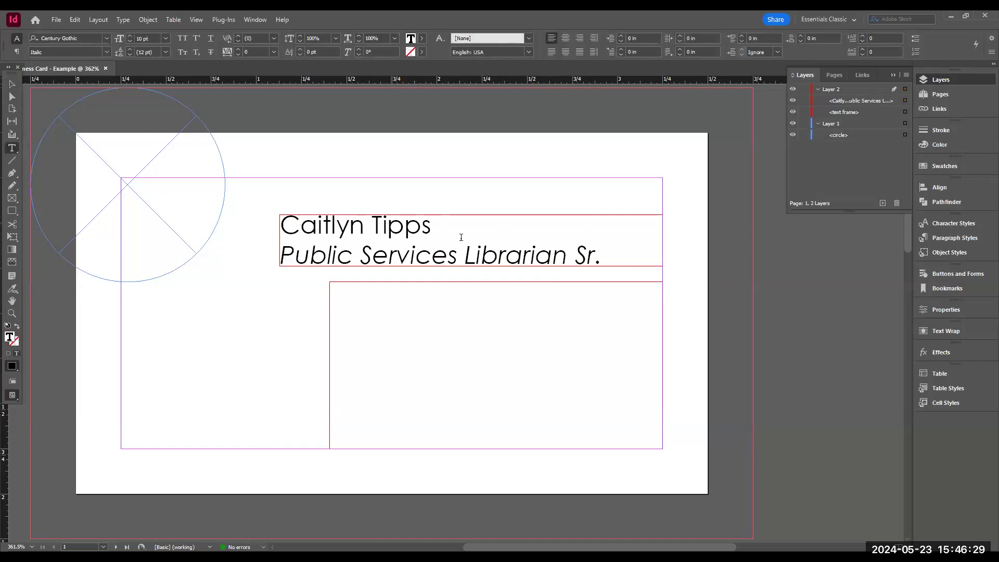
pyautogui.click(619, 257)
pyautogui.moveTo(602, 256); pyautogui.dragTo(278, 222)
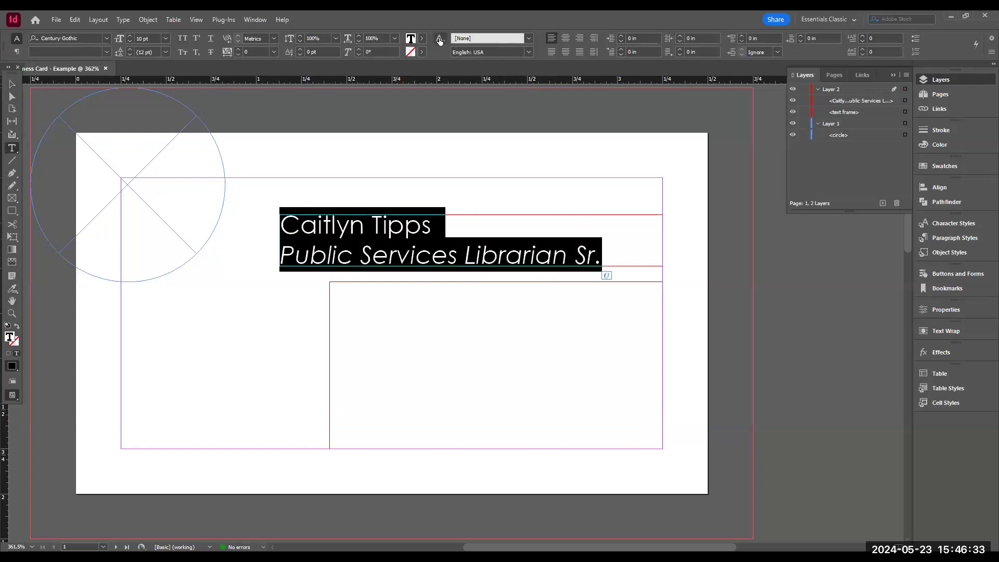
pyautogui.click(581, 39)
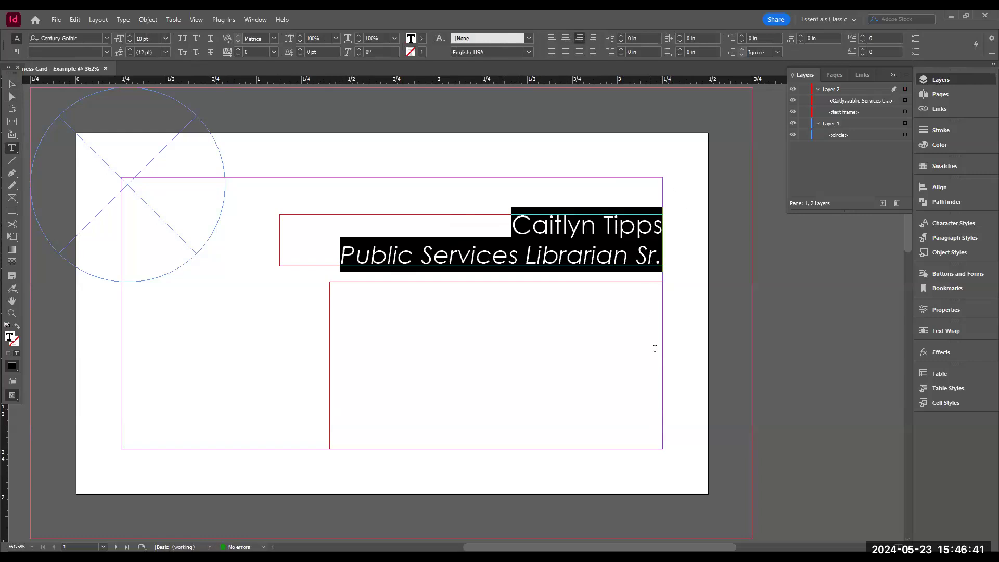
pyautogui.click(584, 263)
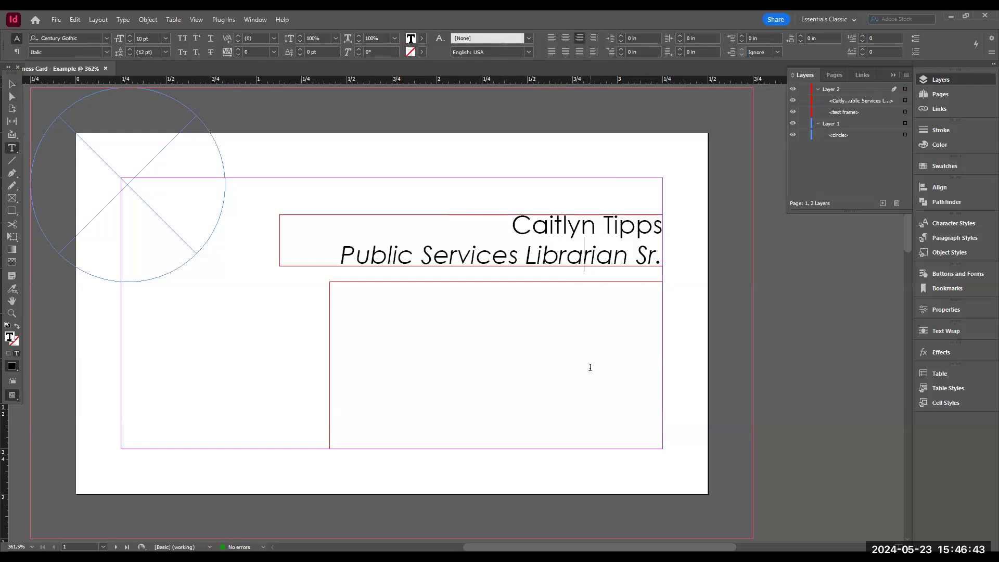
# - Select the name line and create two new paragraph styles from its formatting
pyautogui.click(411, 290)
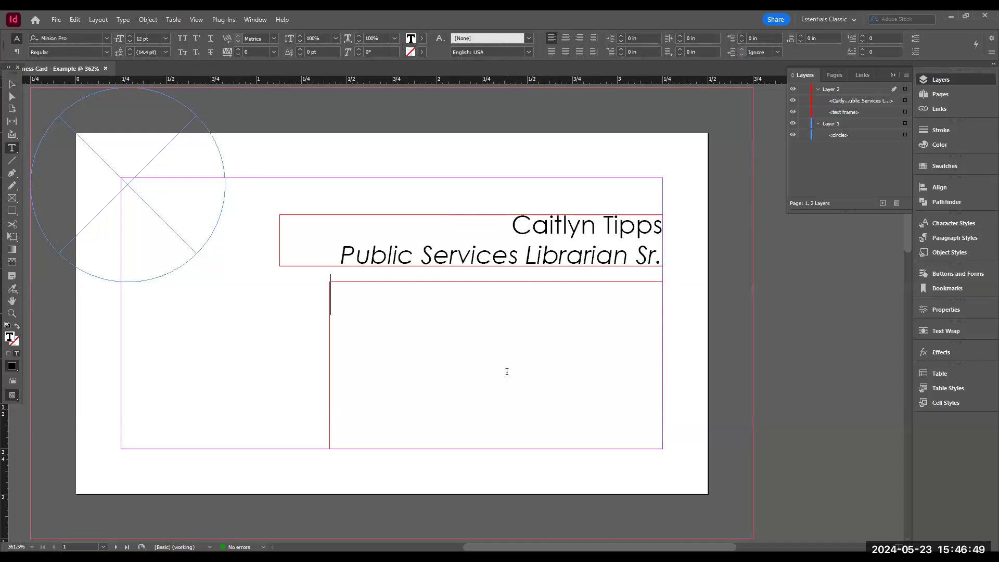
pyautogui.scroll(1, 623, 368)
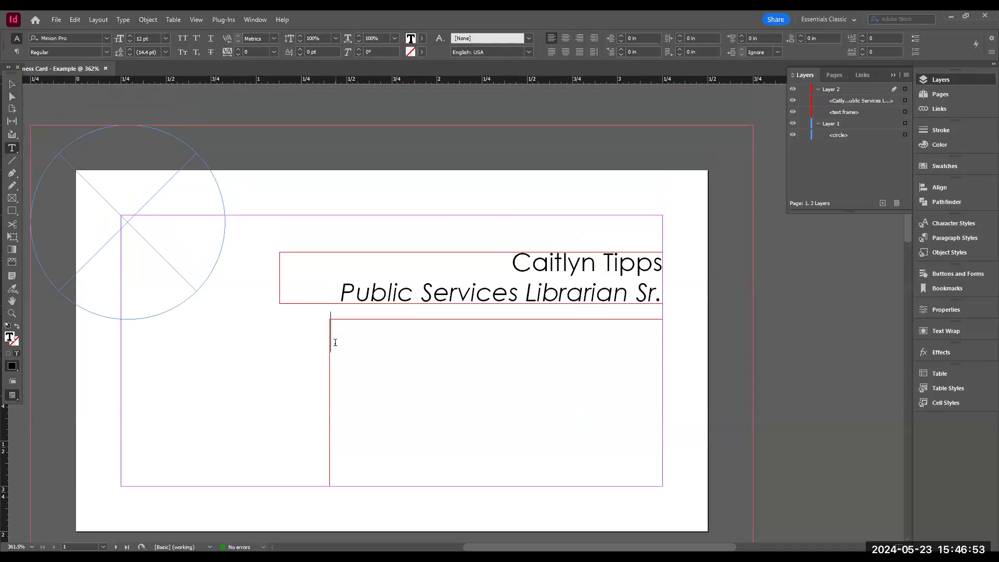
pyautogui.moveTo(510, 260); pyautogui.dragTo(668, 285)
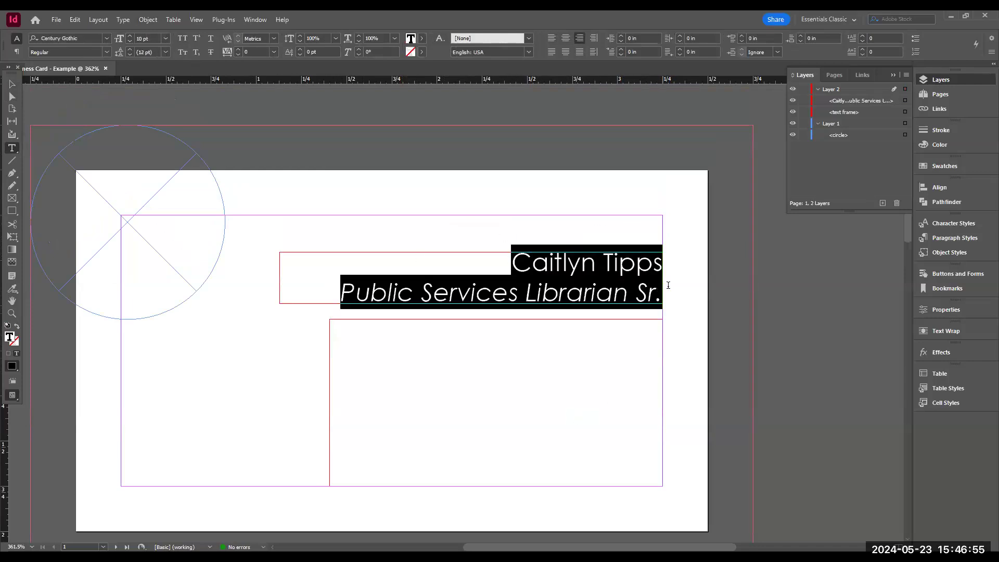
pyautogui.press('Left')
pyautogui.hotkey('shift', 'End')
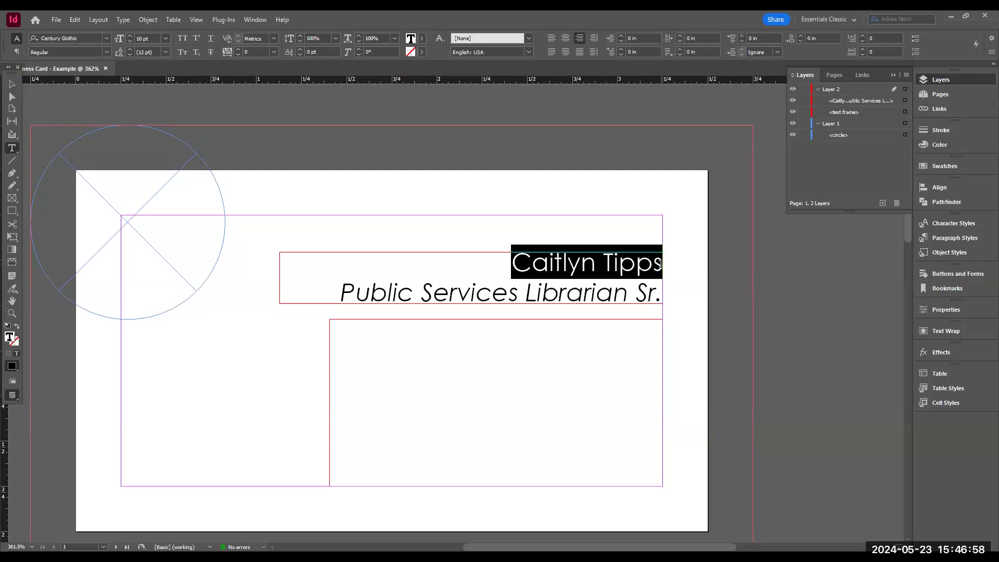
pyautogui.click(945, 238)
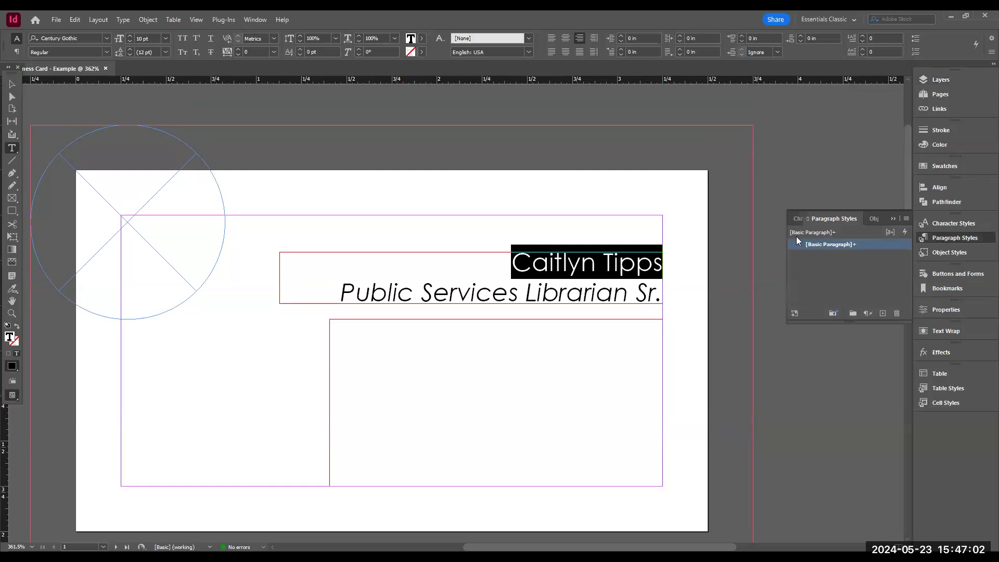
pyautogui.click(882, 314)
pyautogui.click(883, 314)
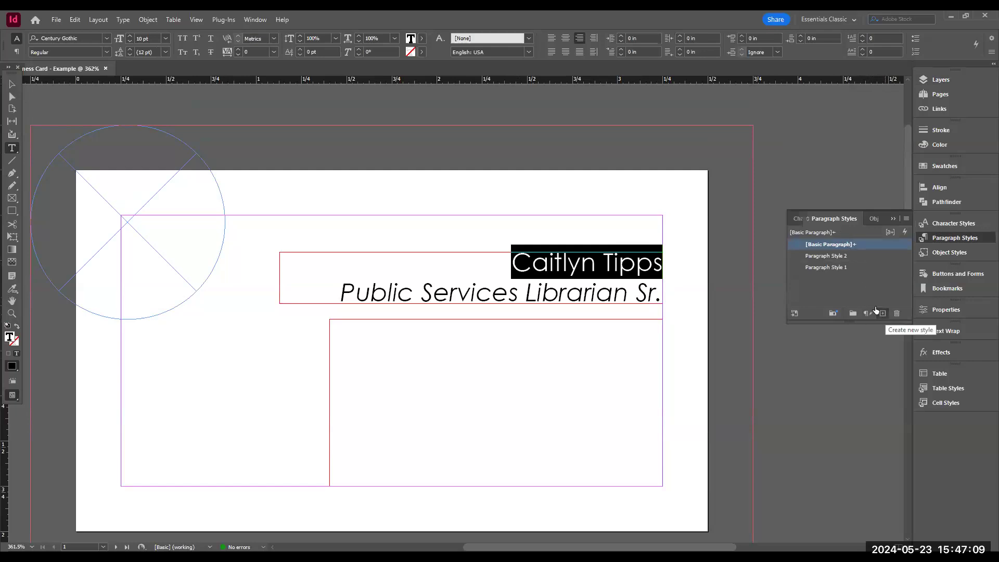
# - Open Paragraph Style 1's options and review its Based On setting and basic character formats before closing
pyautogui.click(837, 257)
pyautogui.click(837, 268)
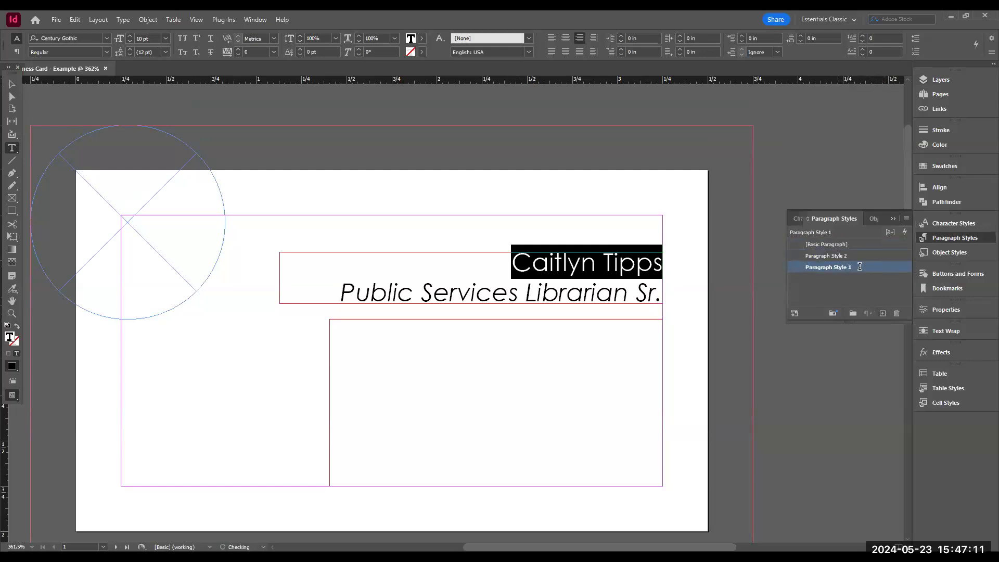
pyautogui.click(861, 268)
pyautogui.doubleClick(814, 267)
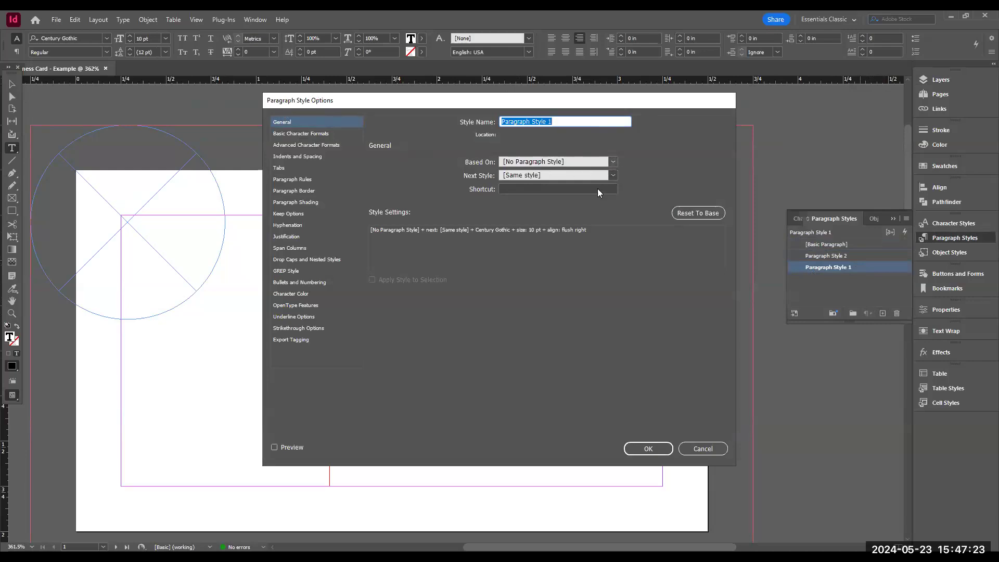
pyautogui.click(579, 163)
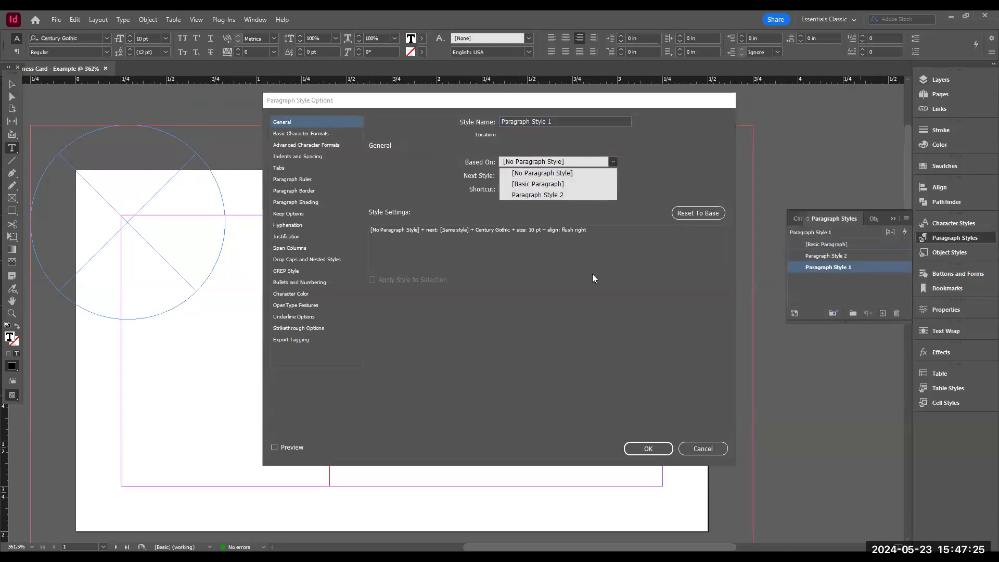
pyautogui.click(572, 269)
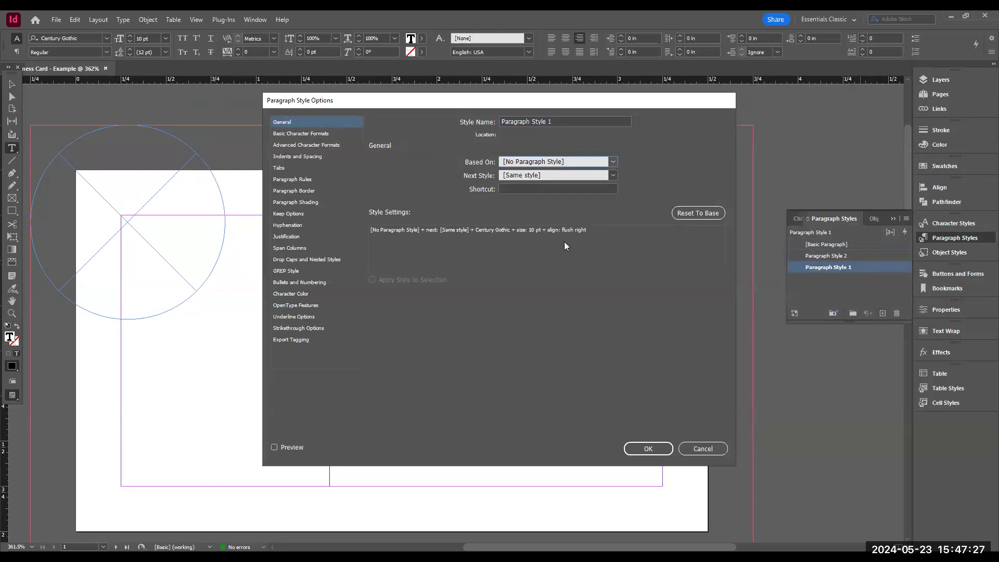
pyautogui.click(292, 133)
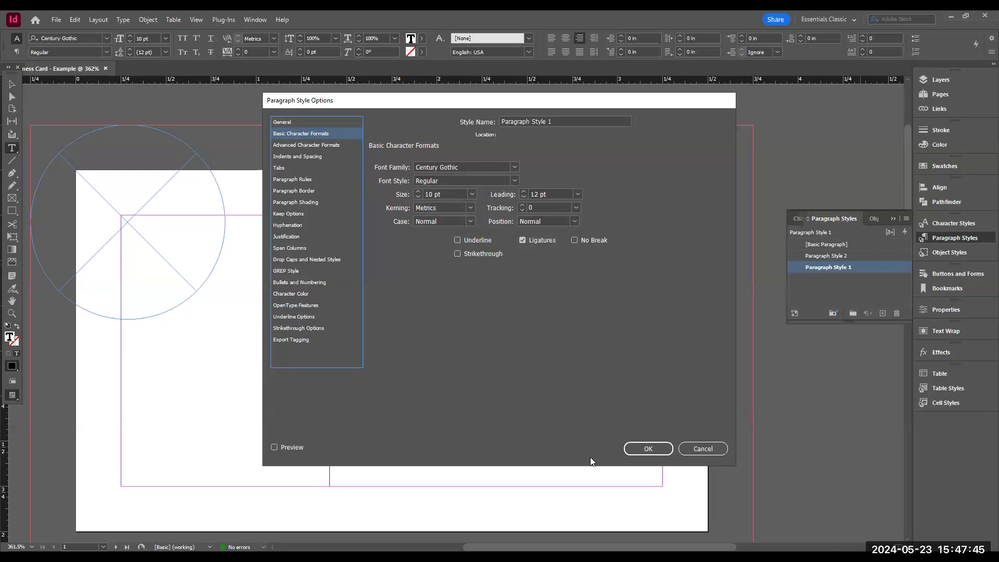
pyautogui.click(643, 448)
# - In the lower text frame, apply Paragraph Style 1 and enter the lines Address, Address, Phone Number and Email
pyautogui.click(522, 339)
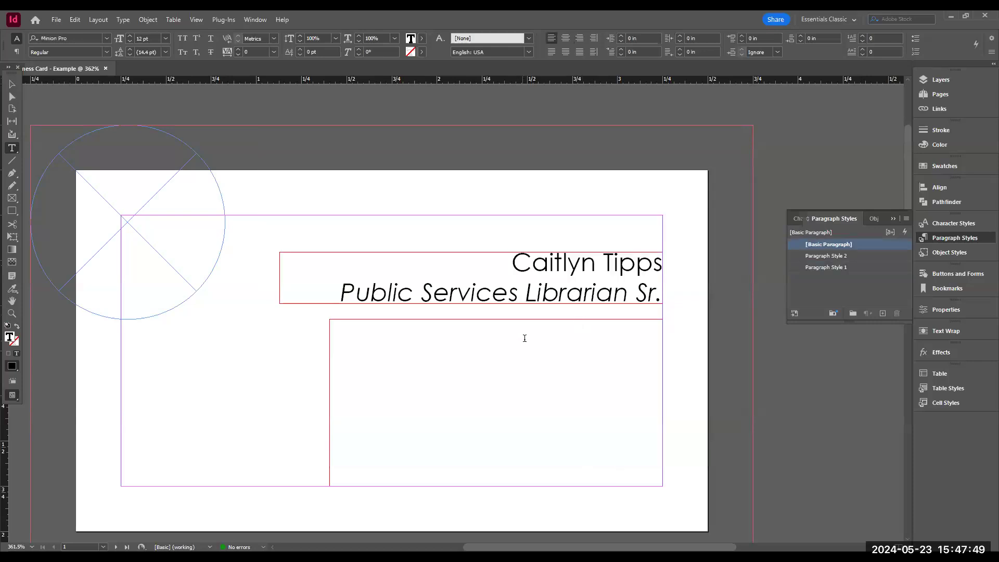
pyautogui.click(839, 267)
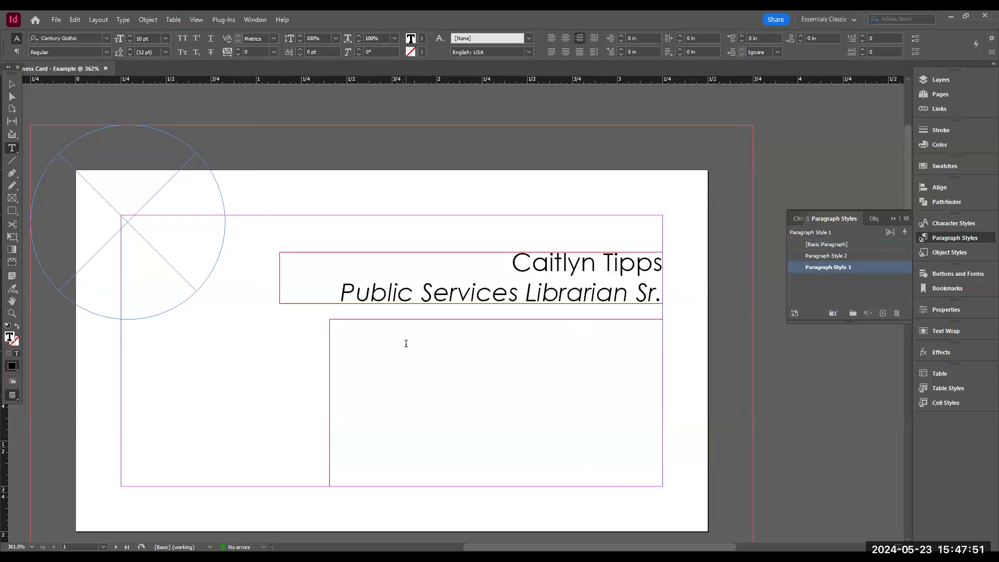
pyautogui.write('Address')
pyautogui.press('Return')
pyautogui.write('Address')
pyautogui.press('Return')
pyautogui.write('Phone Number')
pyautogui.press('Return')
pyautogui.write('Email')
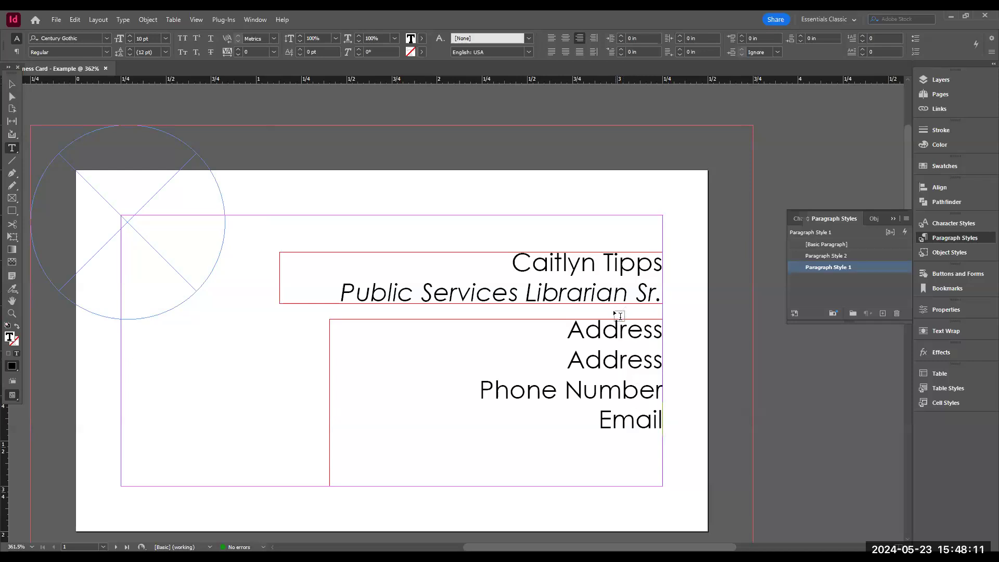
# - Mark Century Gothic and Myriad Pro as favourite fonts in the font list
pyautogui.click(108, 38)
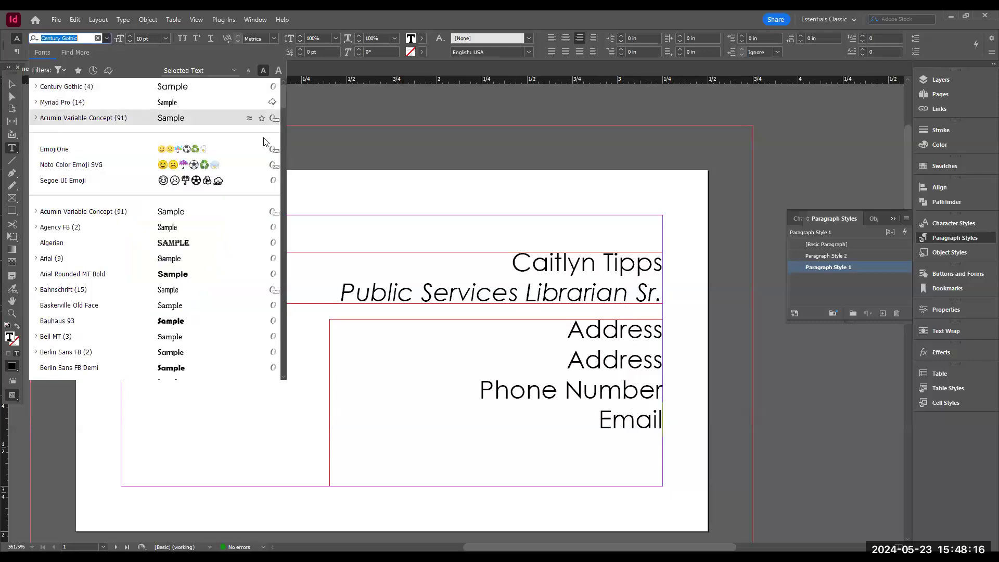
pyautogui.click(261, 87)
pyautogui.click(261, 103)
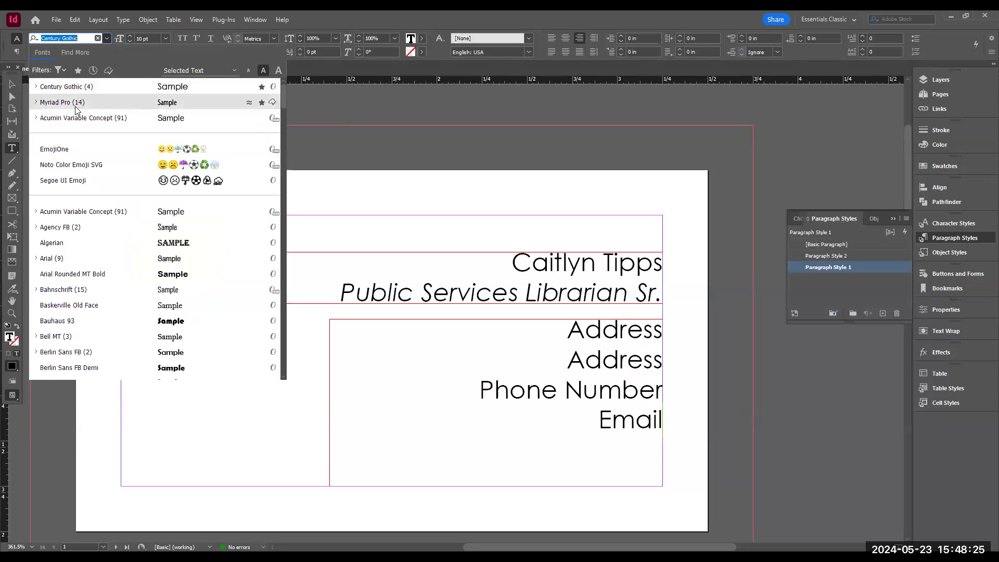
pyautogui.click(588, 389)
pyautogui.moveTo(565, 333); pyautogui.dragTo(646, 350)
pyautogui.click(522, 393)
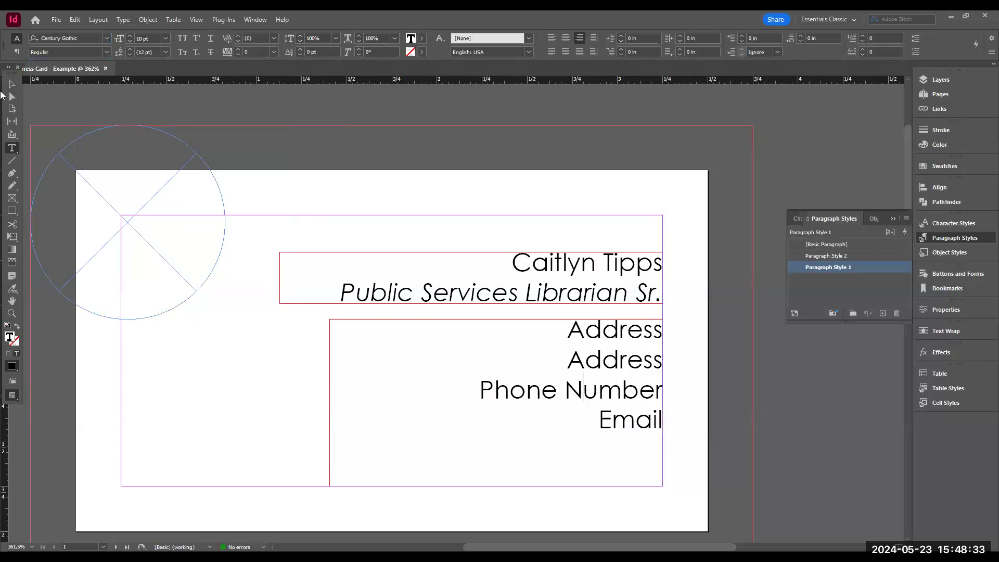
# - Select the circle frame and place library star mark.eps from the Program information > InDesign folder into it
pyautogui.click(13, 84)
pyautogui.click(133, 244)
pyautogui.click(133, 242)
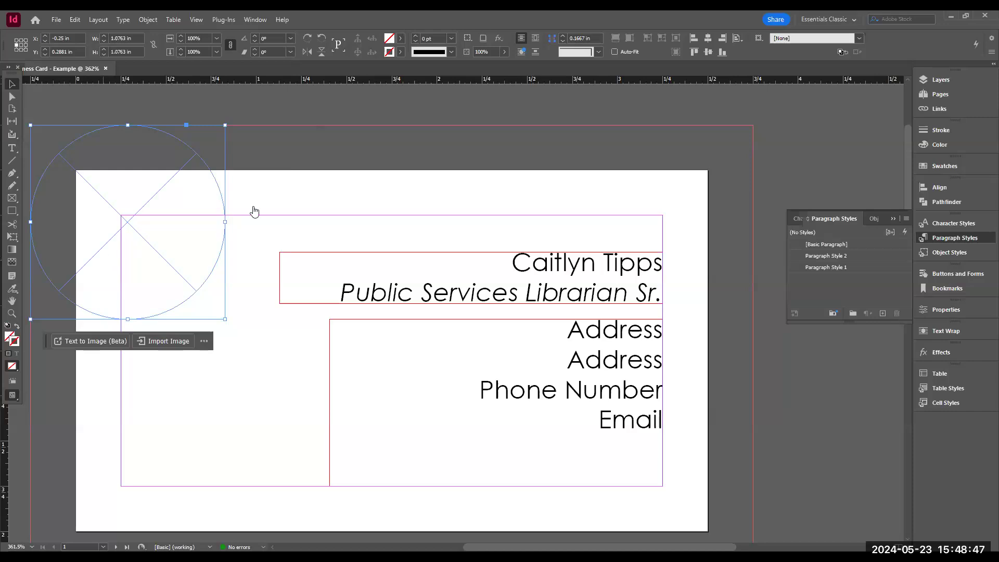
pyautogui.hotkey('ctrl', 'd')
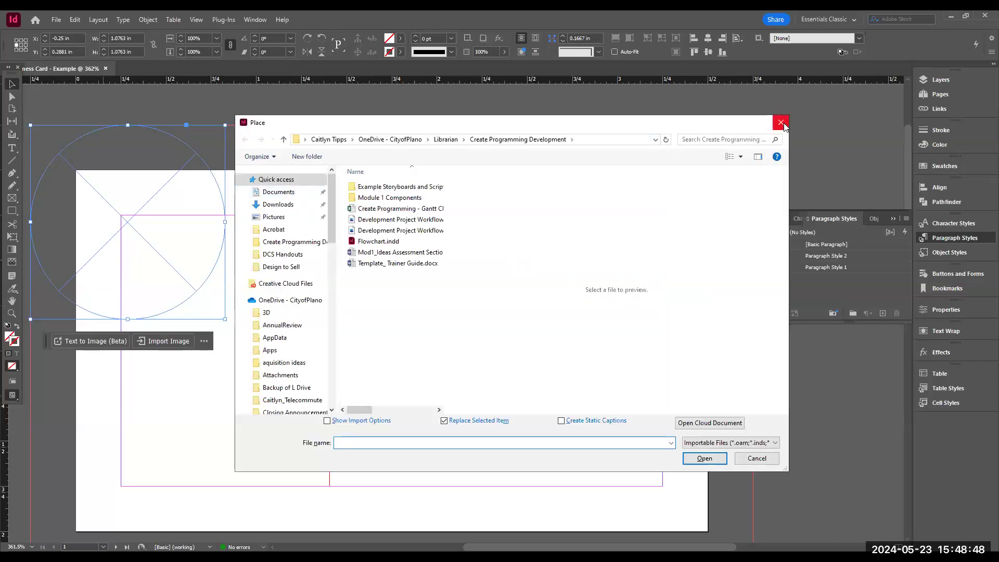
pyautogui.press('Escape')
pyautogui.click(57, 20)
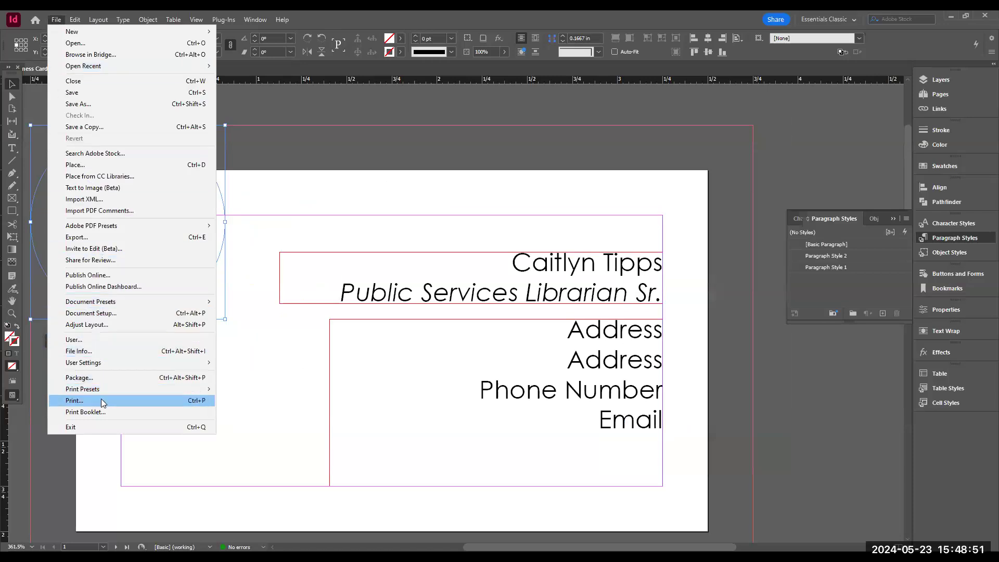
pyautogui.click(101, 165)
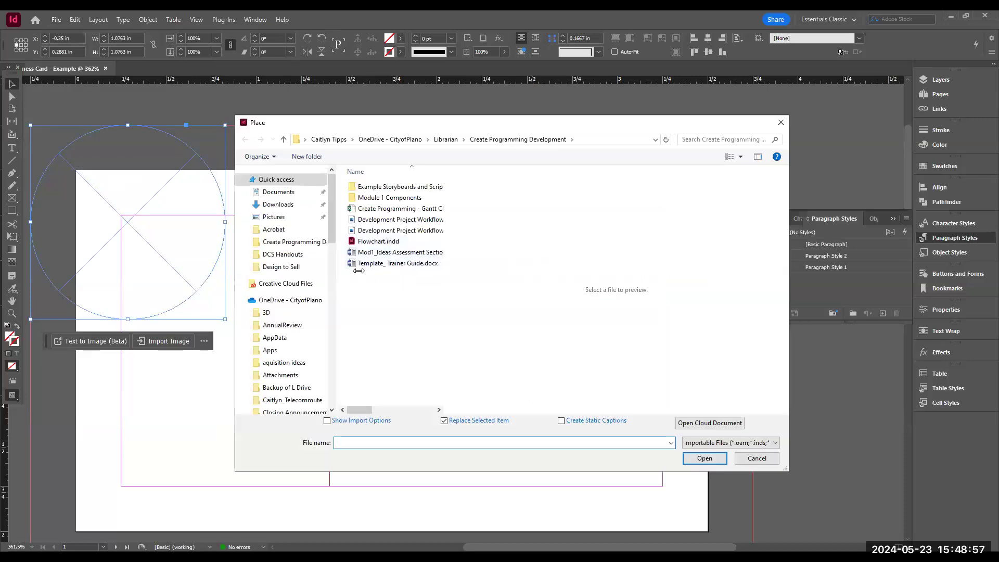
pyautogui.click(276, 210)
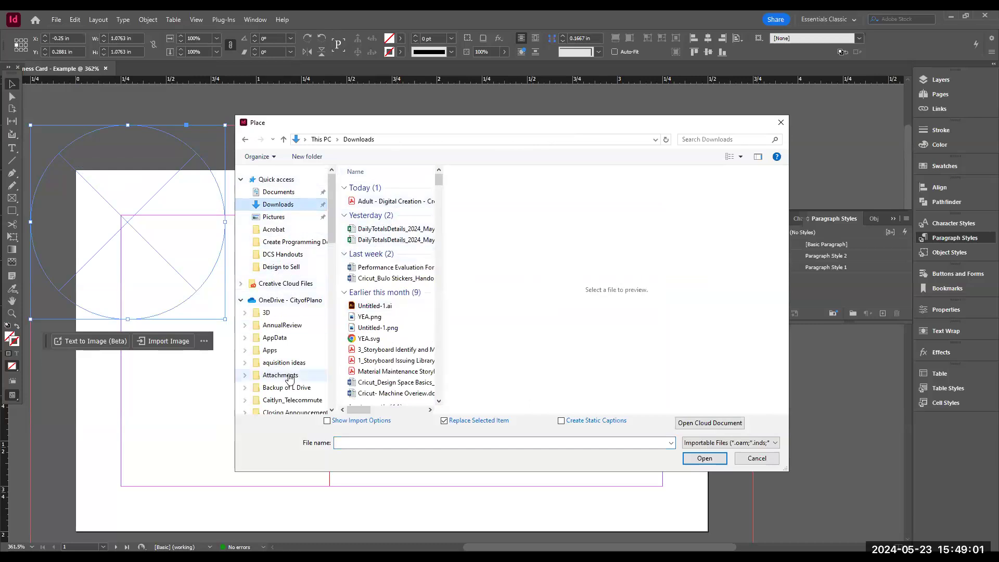
pyautogui.scroll(-8, 290, 378)
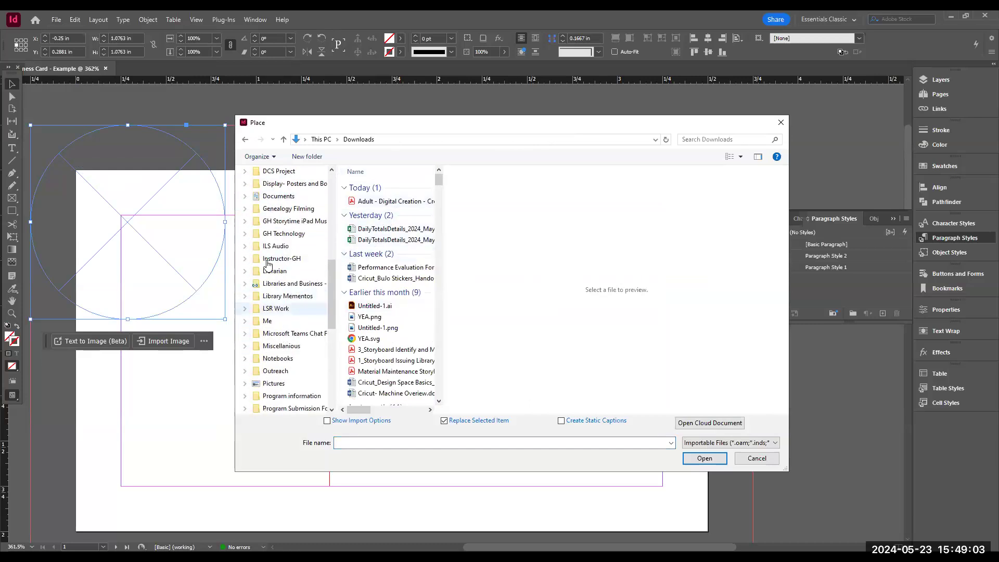
pyautogui.scroll(-1, 269, 352)
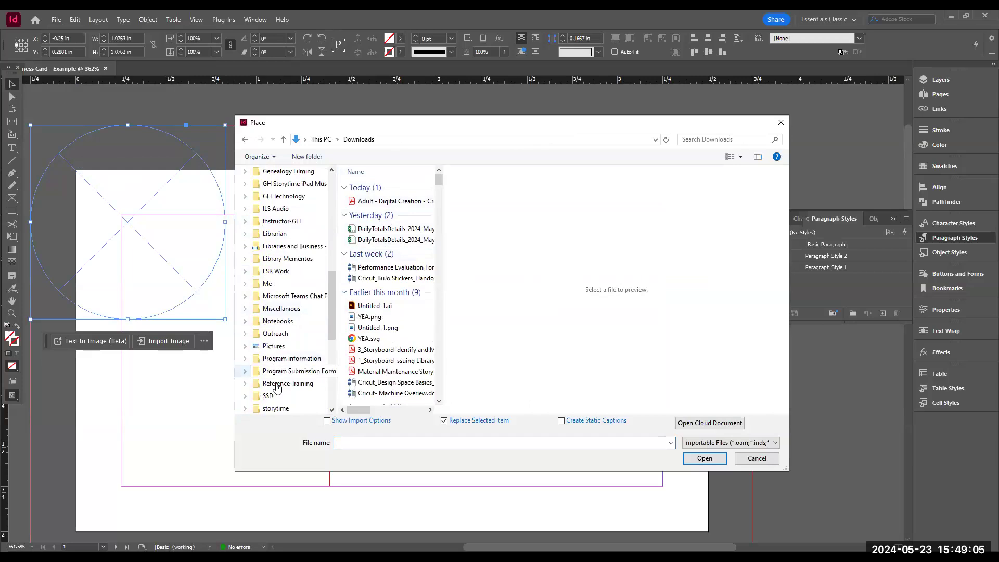
pyautogui.click(272, 347)
pyautogui.click(273, 358)
pyautogui.scroll(-5, 393, 342)
pyautogui.scroll(5, 393, 343)
pyautogui.doubleClick(375, 349)
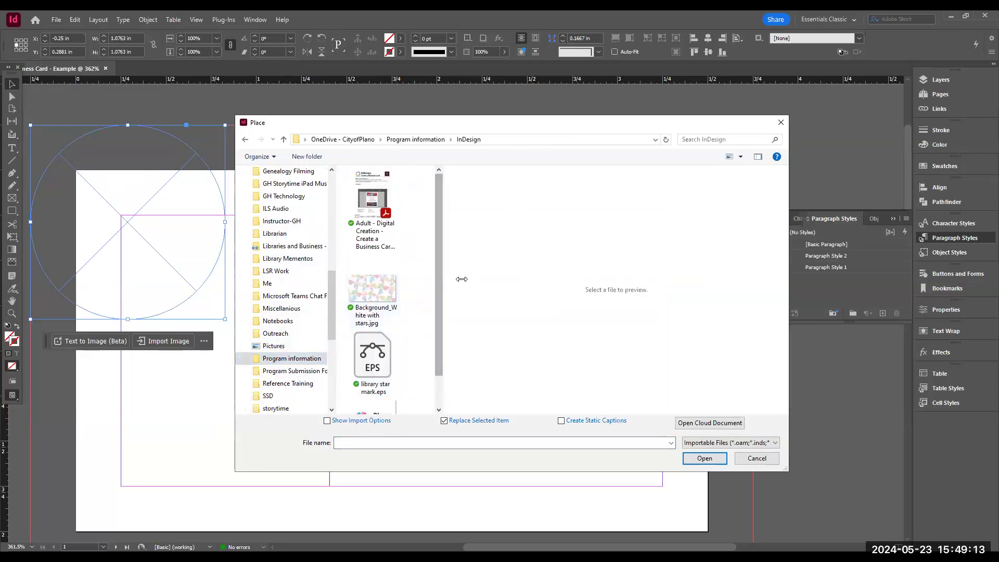
pyautogui.moveTo(461, 279); pyautogui.dragTo(640, 279)
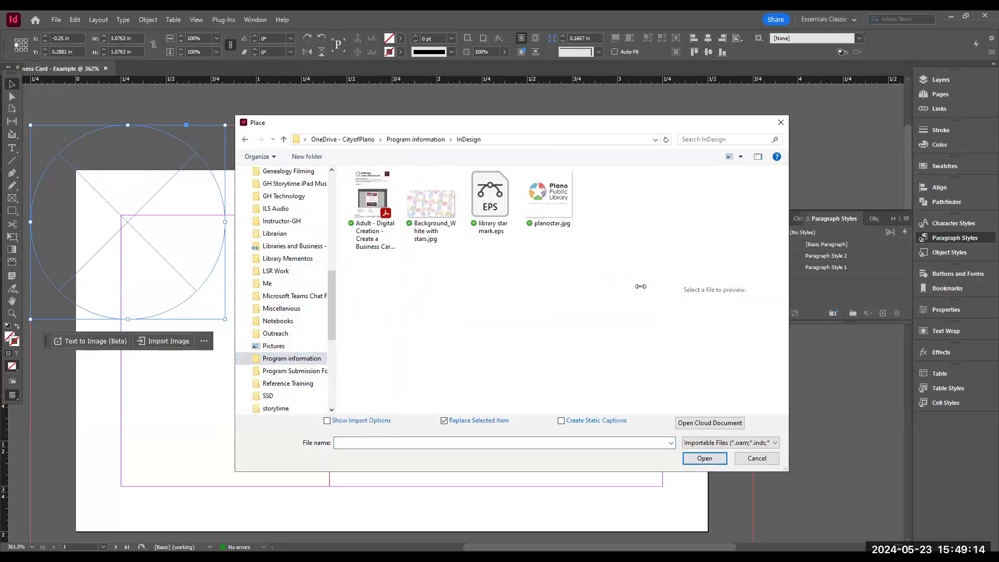
pyautogui.click(488, 193)
pyautogui.doubleClick(489, 193)
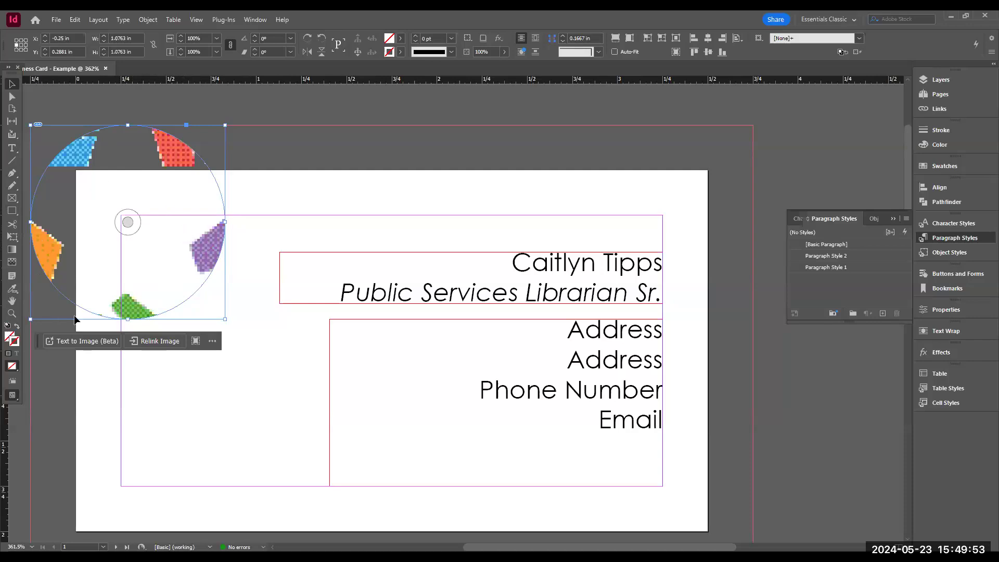
# - Set the logo frame's display performance to High Quality Display
pyautogui.rightClick(155, 217)
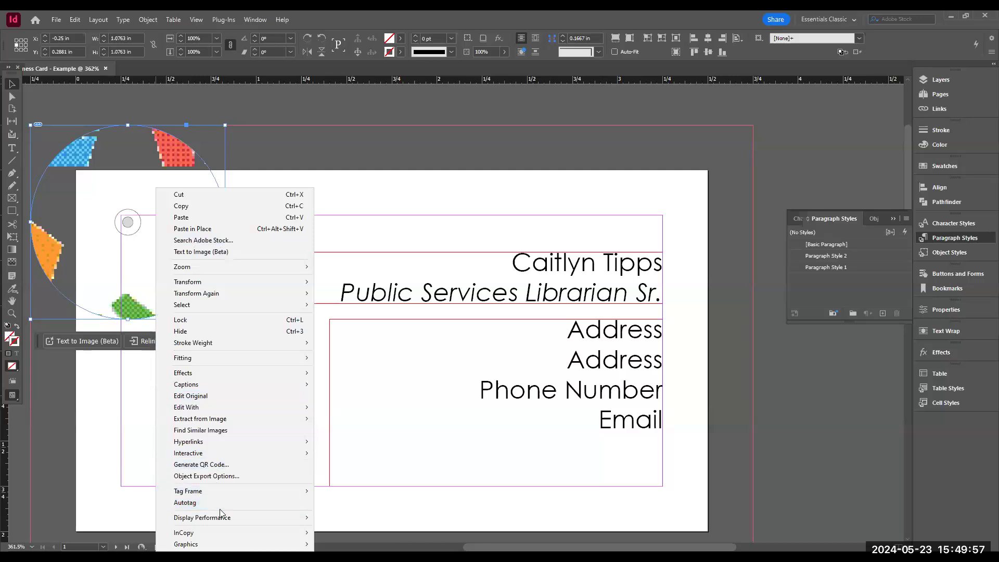
pyautogui.moveTo(223, 519)
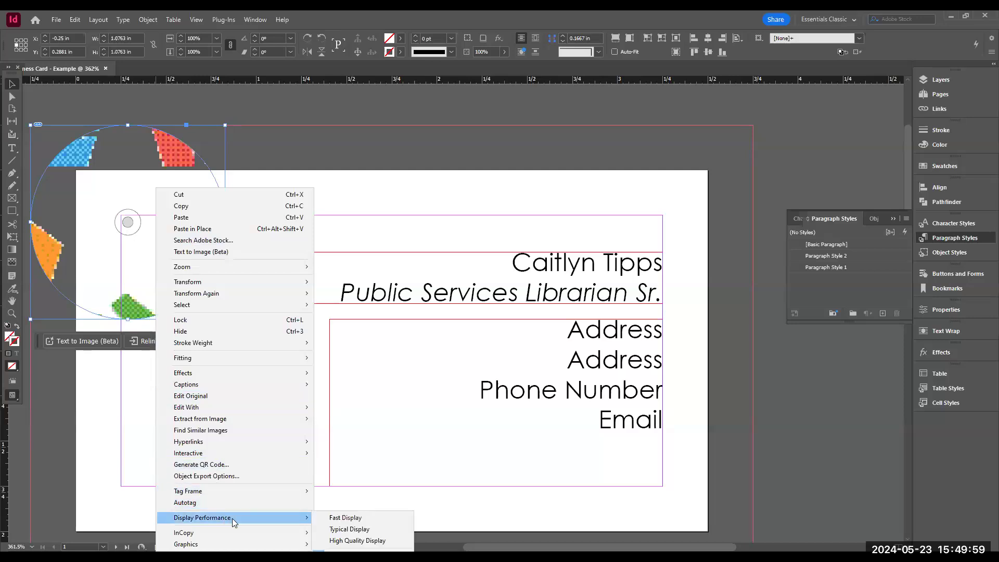
pyautogui.click(357, 541)
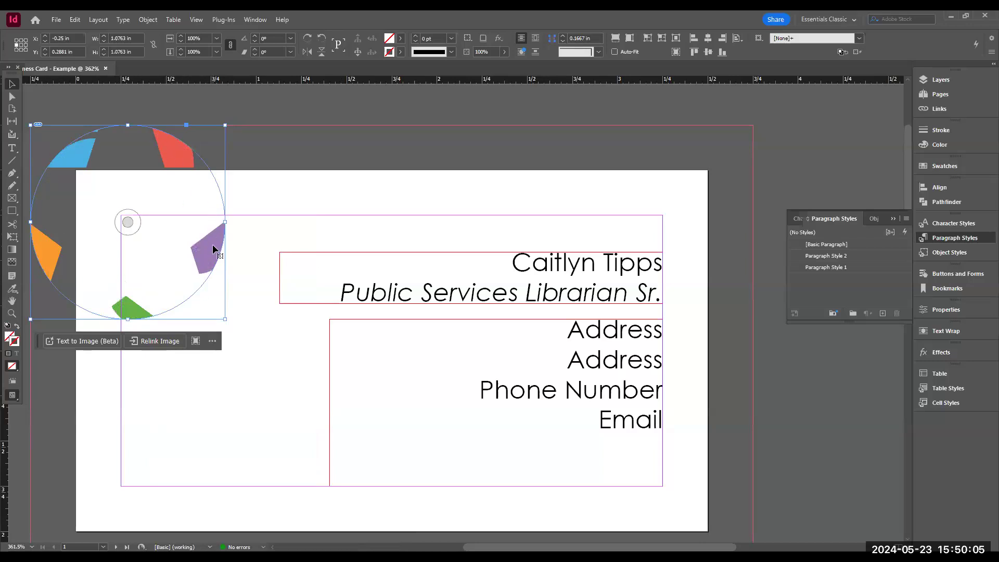
# - Fill the circle frame proportionally with the logo, undoing an accidental paste of link text
pyautogui.rightClick(171, 226)
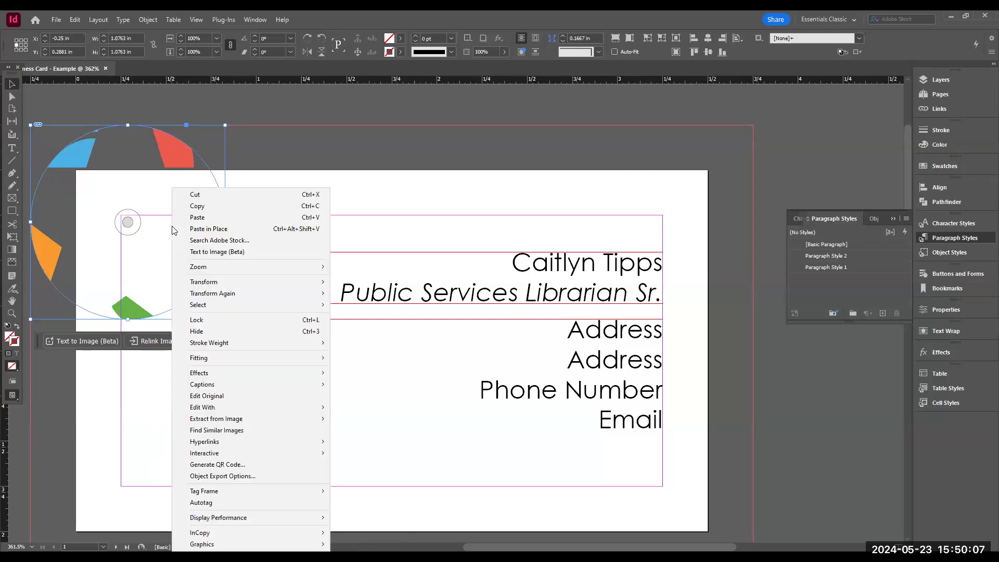
pyautogui.moveTo(240, 355)
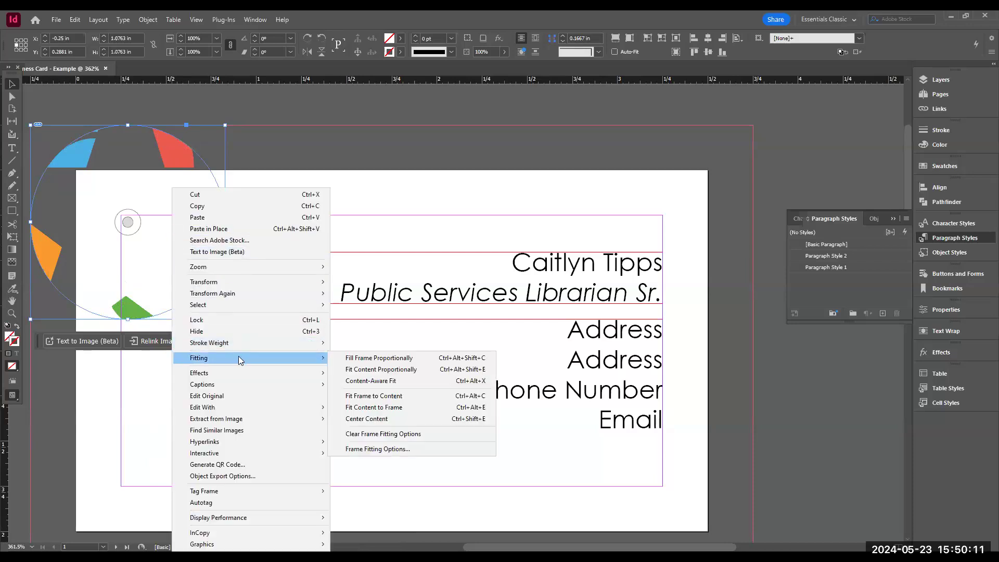
pyautogui.click(385, 359)
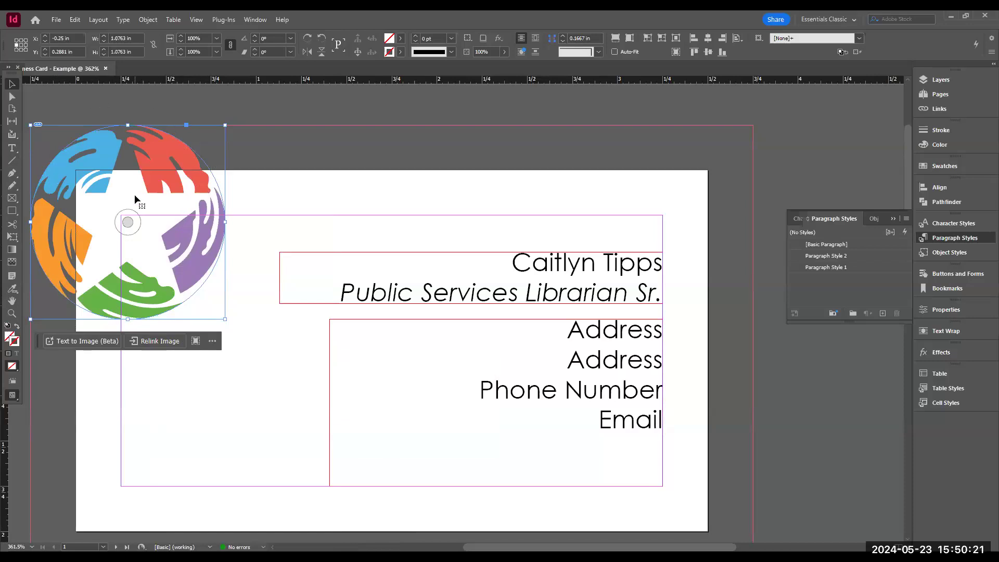
pyautogui.hotkey('ctrl', 'v')
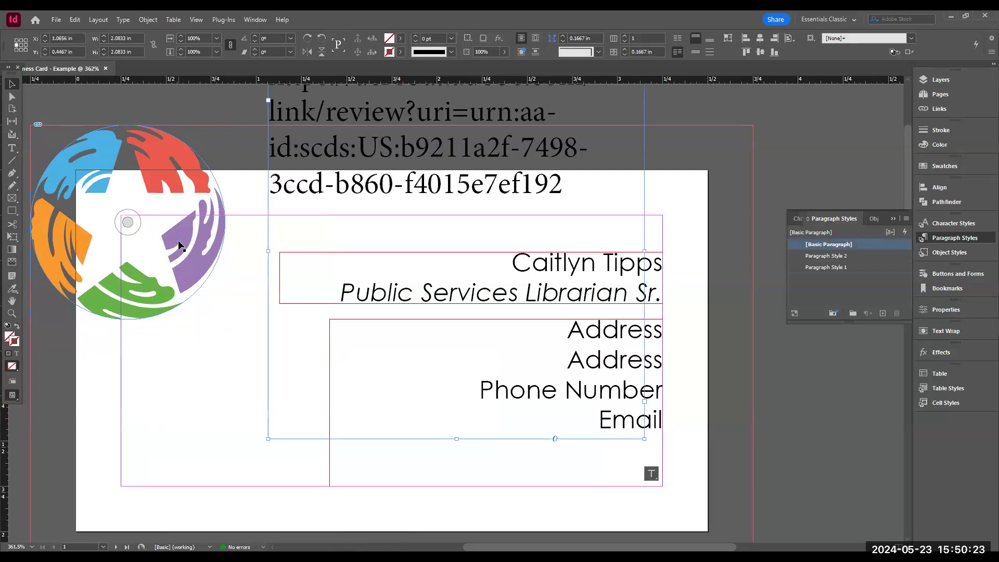
pyautogui.hotkey('ctrl', 'z')
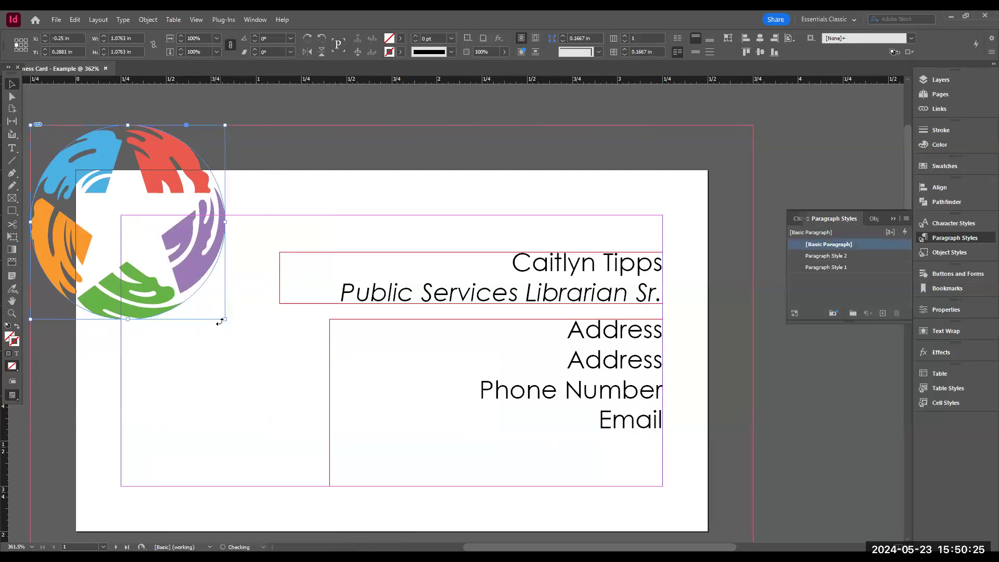
# - Fit the logo content proportionally within the circle frame
pyautogui.rightClick(157, 219)
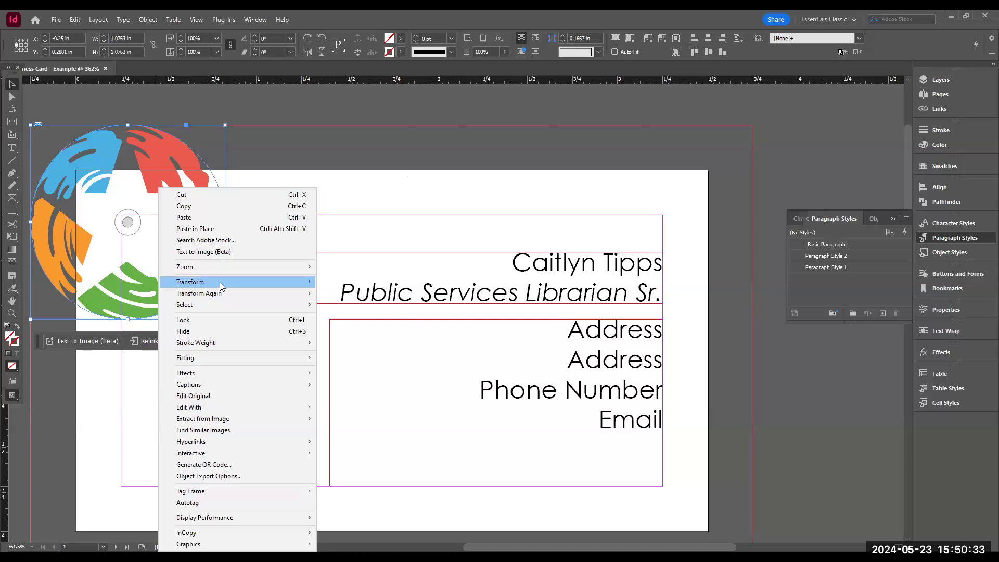
pyautogui.moveTo(217, 273)
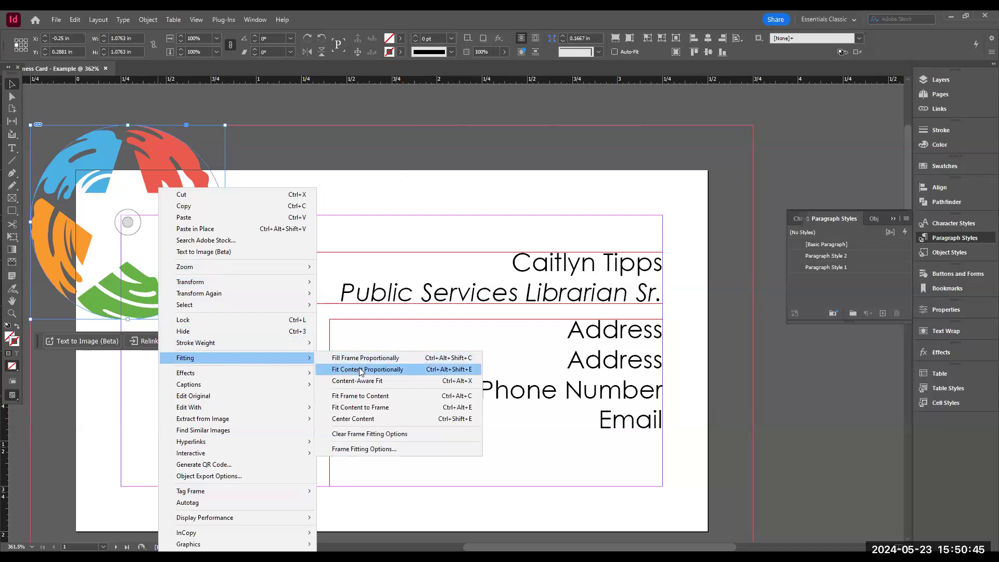
pyautogui.click(360, 371)
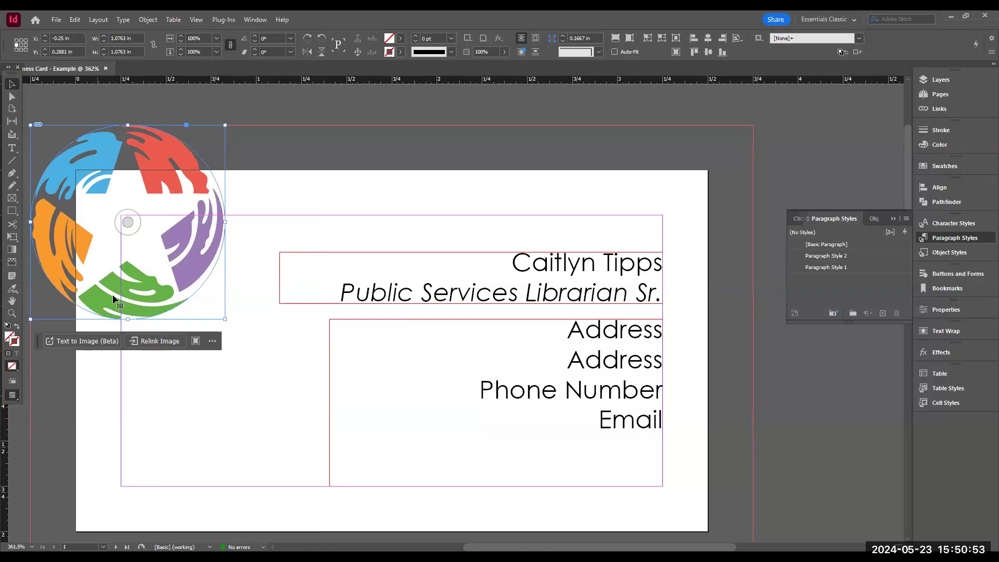
pyautogui.rightClick(154, 179)
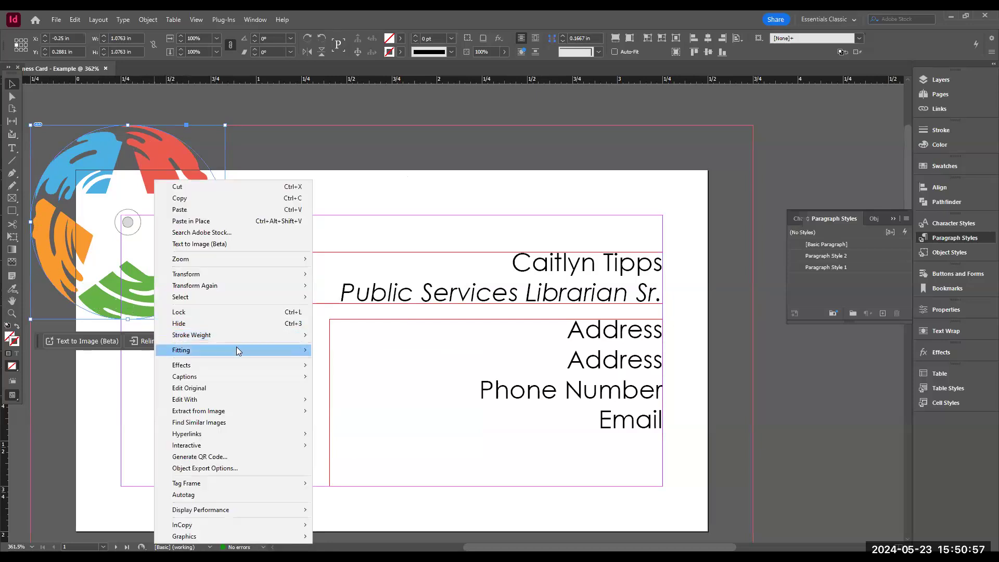
pyautogui.moveTo(236, 347)
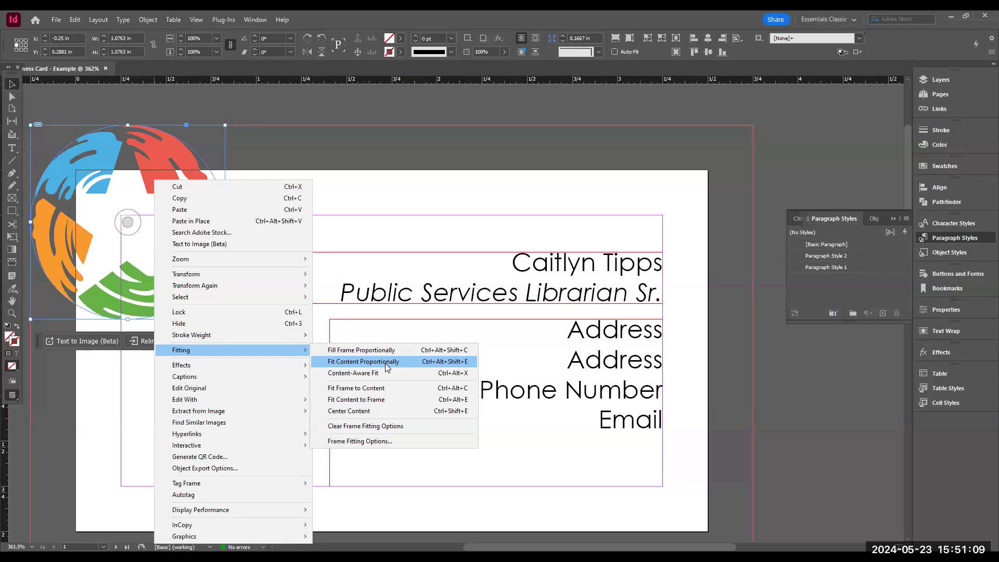
pyautogui.click(273, 136)
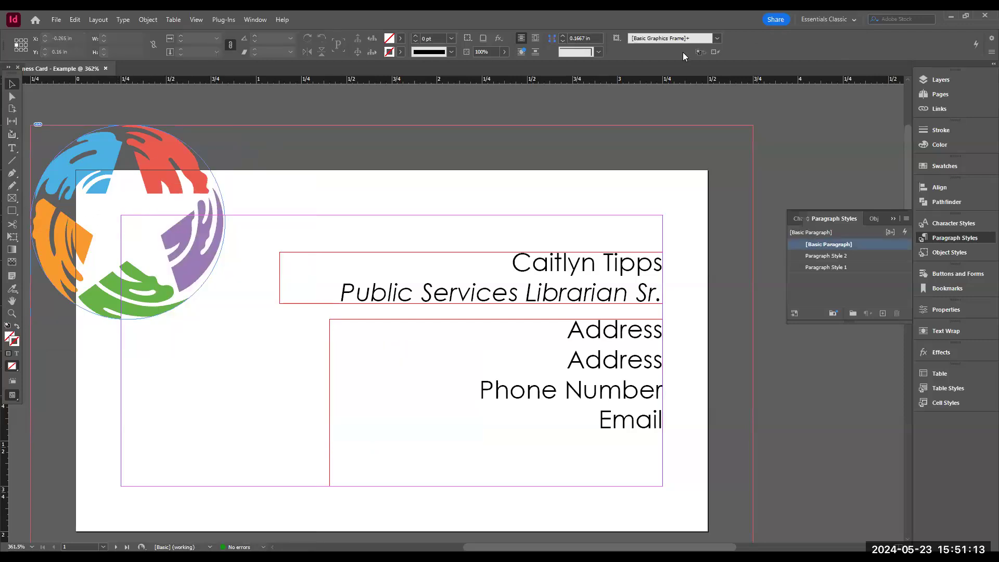
# - Reposition the logo image inside its circle frame with the Direct Selection tool
pyautogui.click(13, 99)
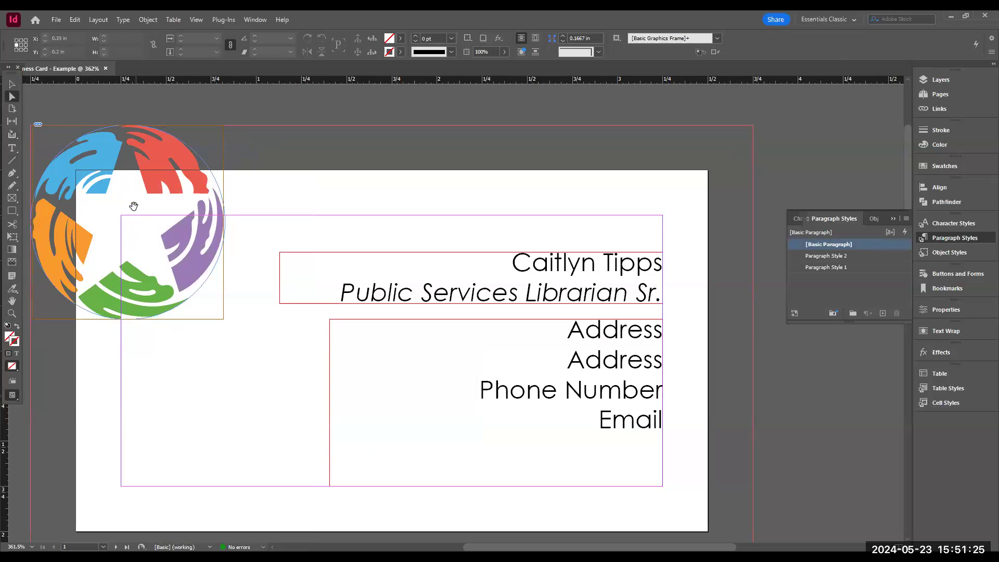
pyautogui.moveTo(125, 213); pyautogui.dragTo(189, 217)
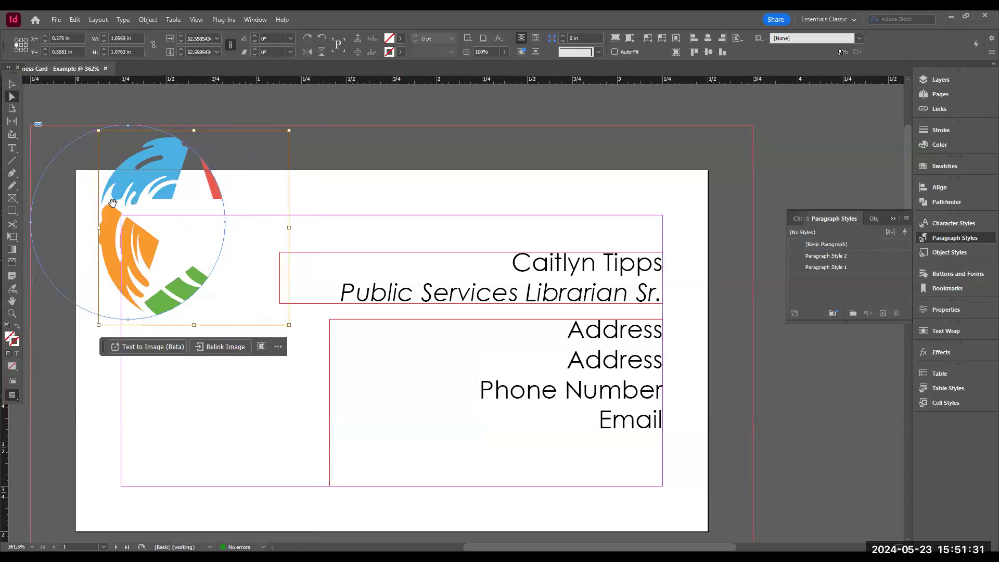
pyautogui.moveTo(202, 224); pyautogui.dragTo(132, 221)
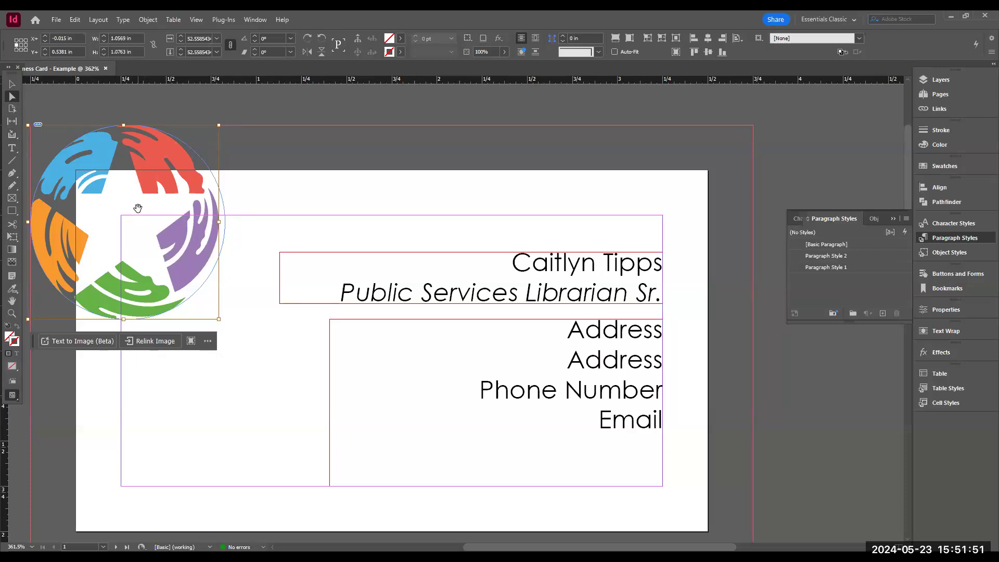
pyautogui.moveTo(133, 210); pyautogui.dragTo(138, 211)
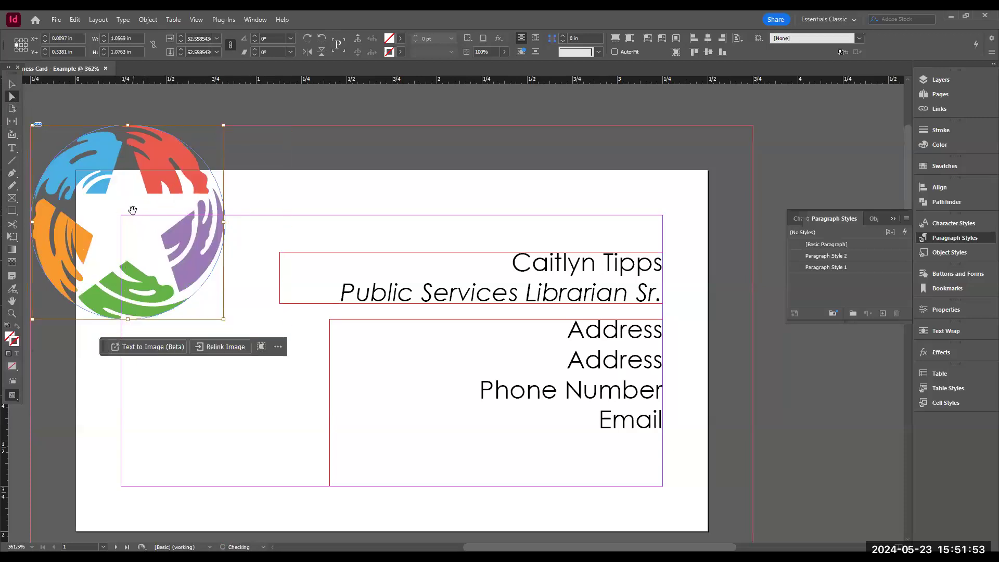
pyautogui.click(11, 84)
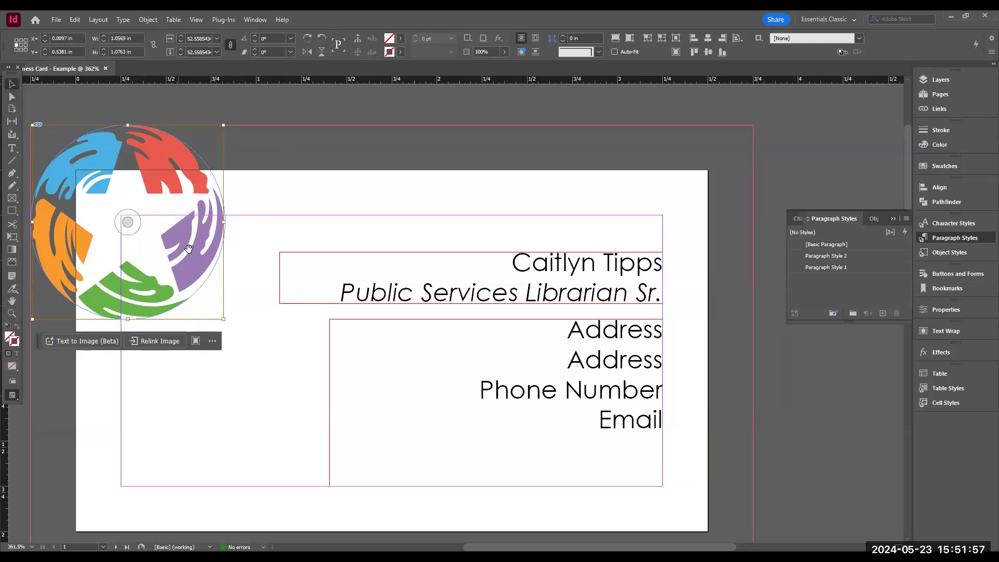
# - Select the logo frame and switch the screen mode to Preview
pyautogui.click(264, 420)
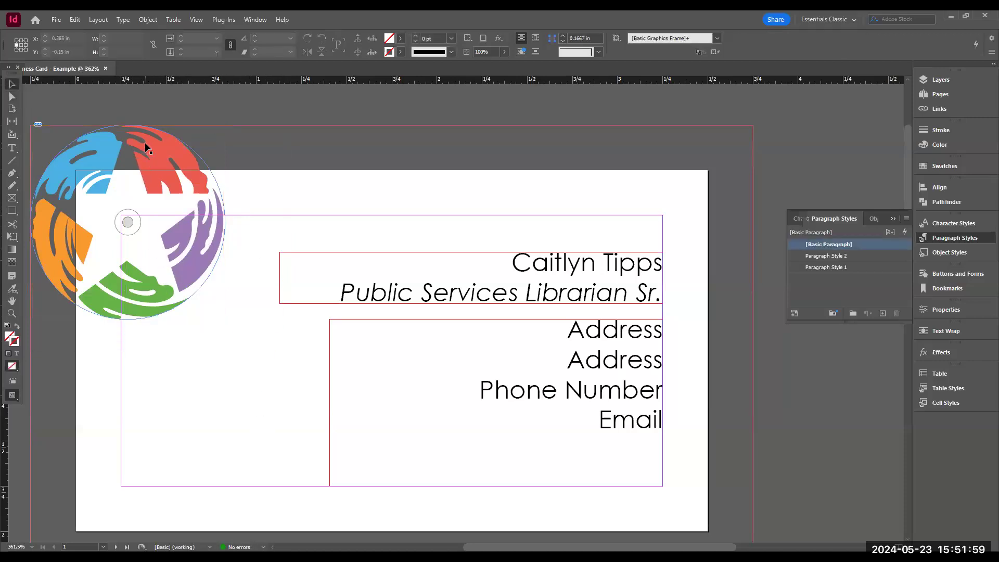
pyautogui.click(145, 144)
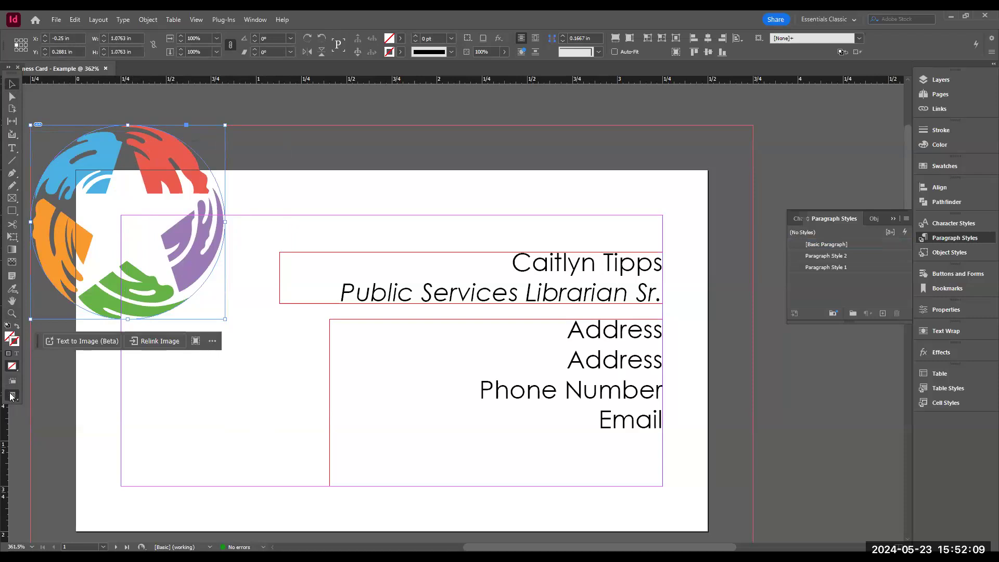
pyautogui.rightClick(12, 396)
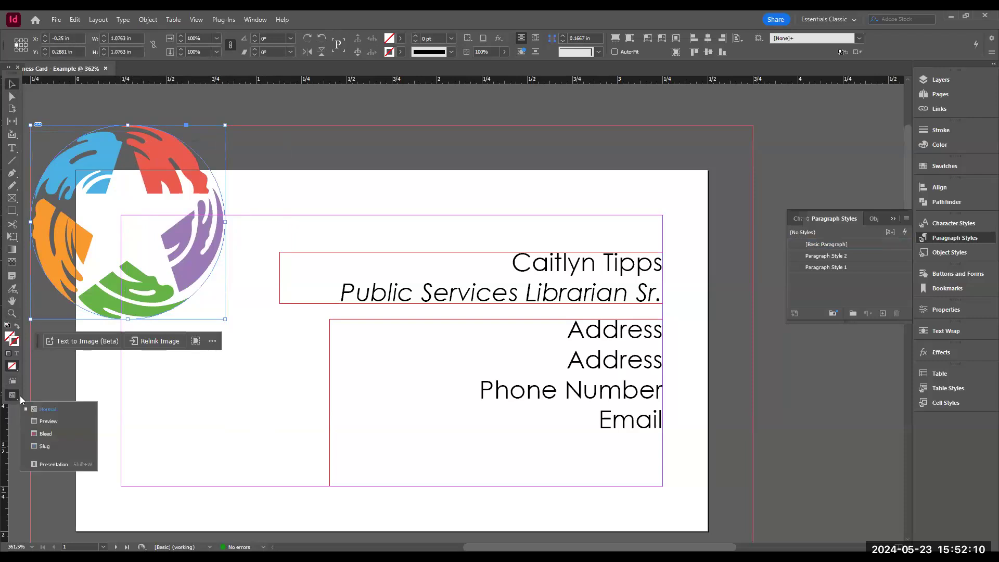
pyautogui.click(49, 422)
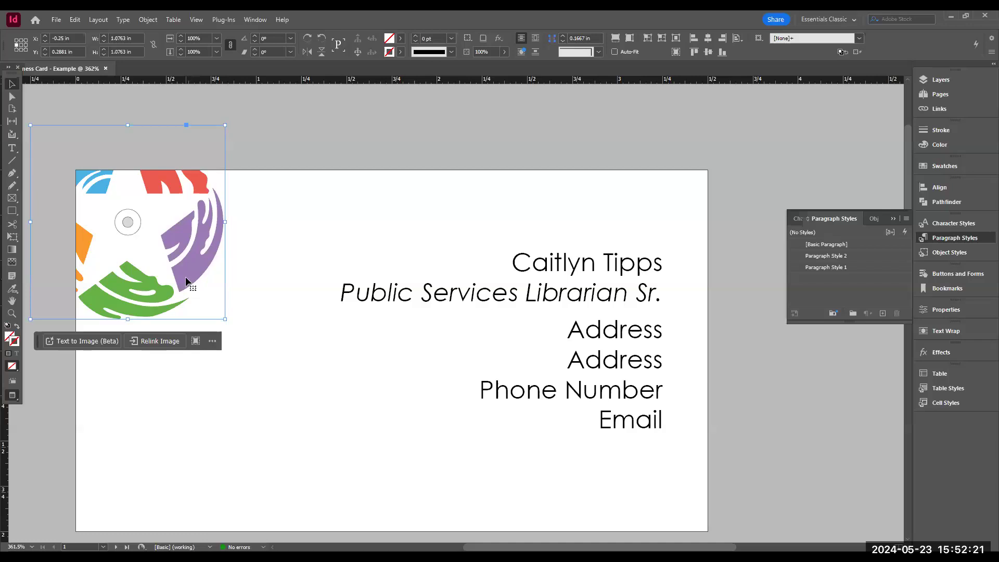
# - Enlarge the logo frame to about 2.04 x 2.04 in and fit the content proportionally to it
pyautogui.moveTo(224, 317); pyautogui.dragTo(399, 478)
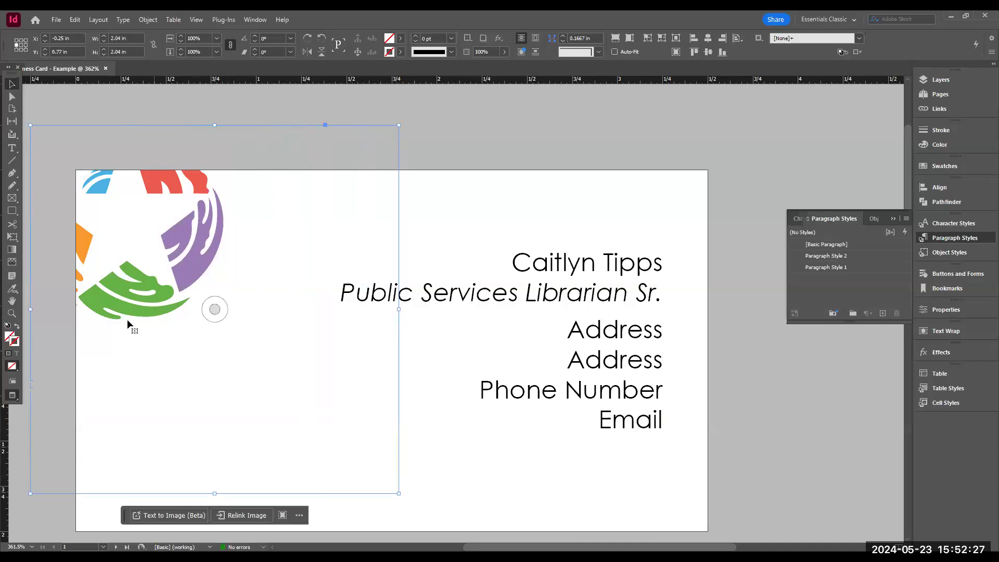
pyautogui.rightClick(245, 293)
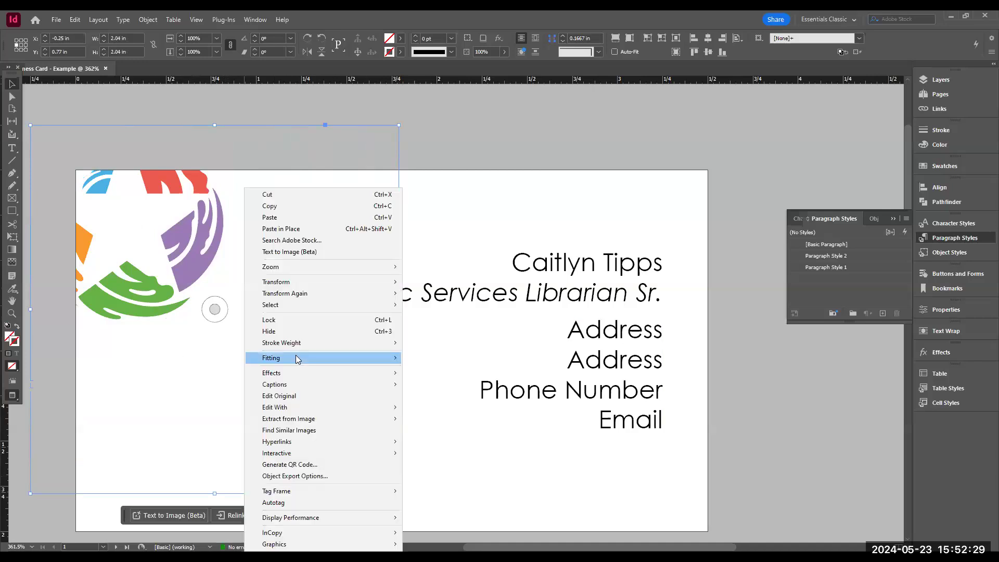
pyautogui.moveTo(297, 358)
pyautogui.click(420, 370)
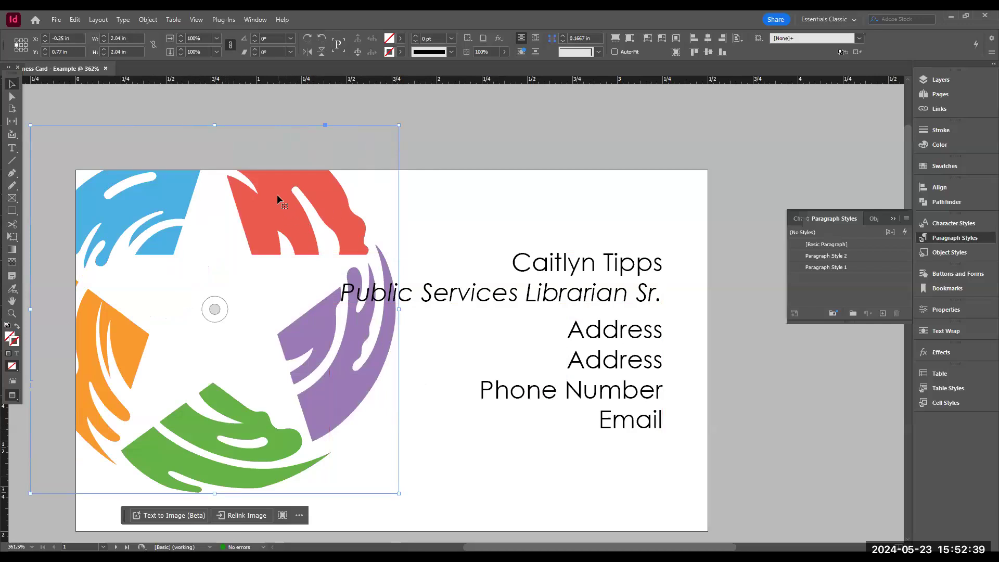
# - Nudge the logo frame right and down to about X -0.18 in, Y 0.84 in
pyautogui.press('Right')
pyautogui.press('Right')
pyautogui.press('Right')
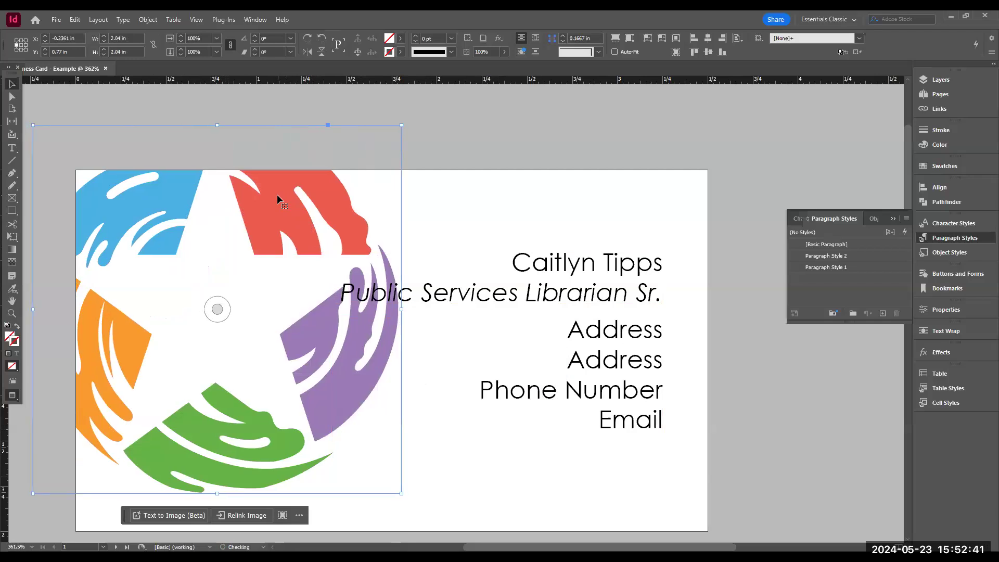
pyautogui.press('Right')
pyautogui.press('Right')
pyautogui.press('Down')
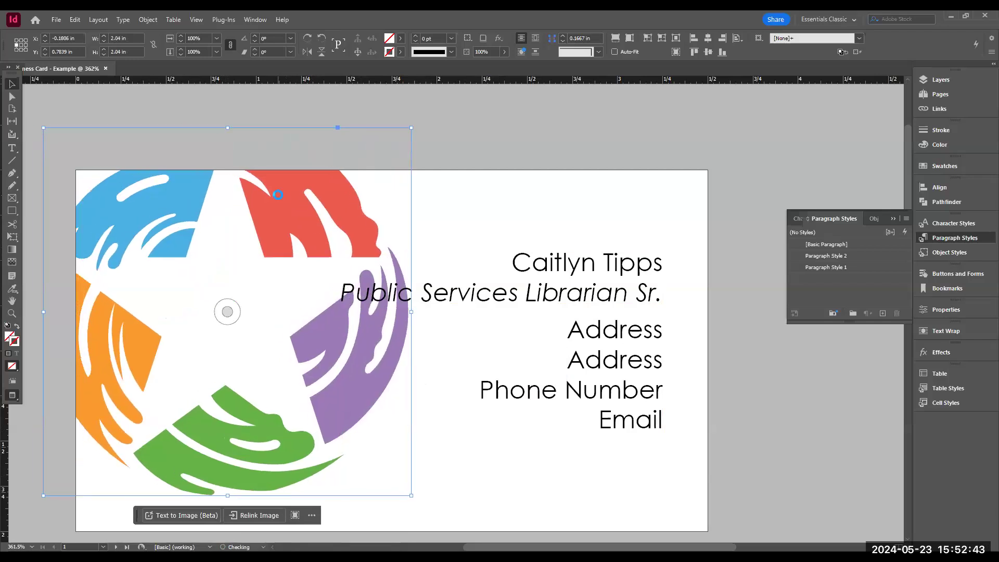
pyautogui.press('Down')
pyautogui.press('Down')
pyautogui.press('Down')
pyautogui.press('Down')
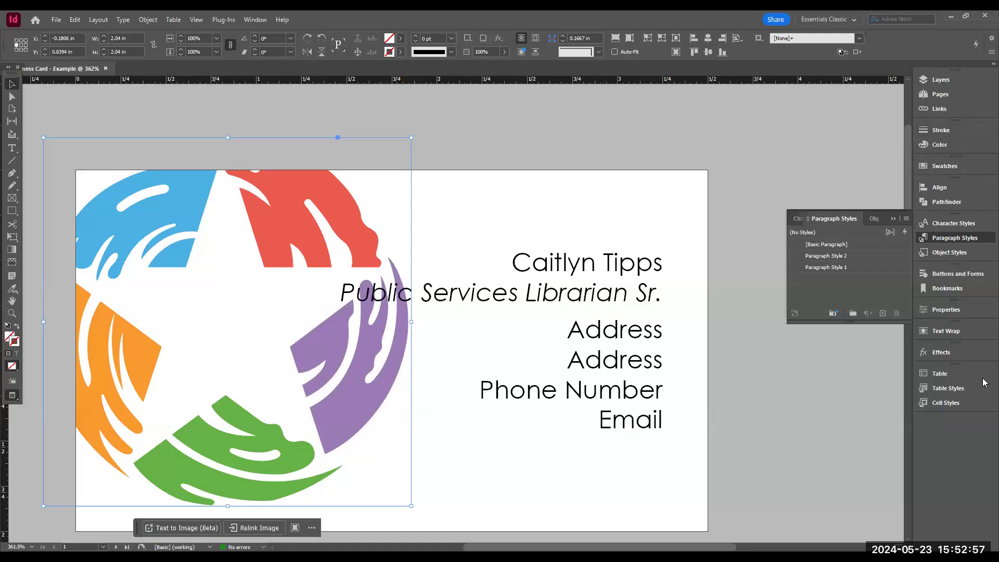
# - Set the logo frame's opacity to 50% in the Effects panel
pyautogui.click(934, 352)
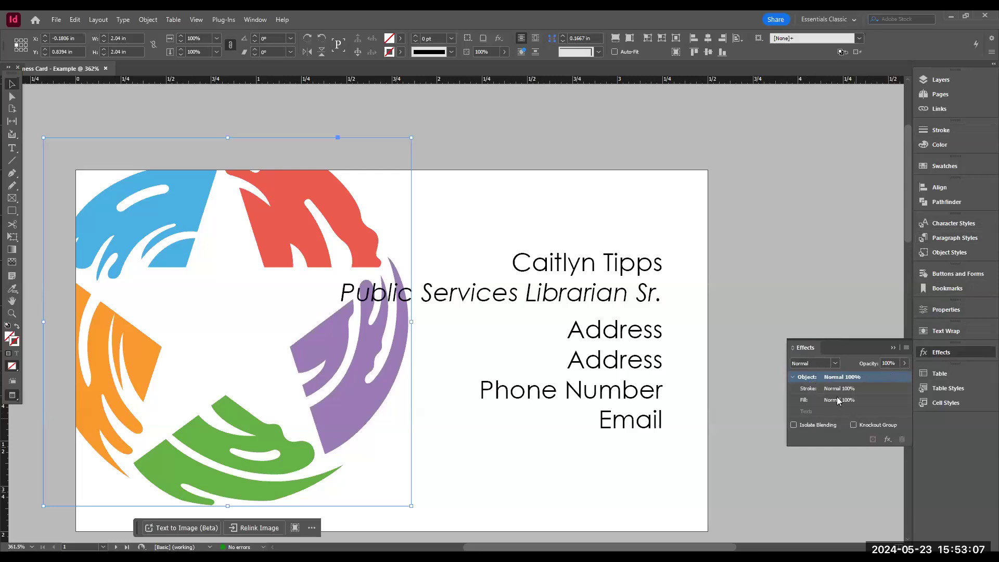
pyautogui.click(902, 363)
pyautogui.moveTo(905, 379); pyautogui.dragTo(879, 386)
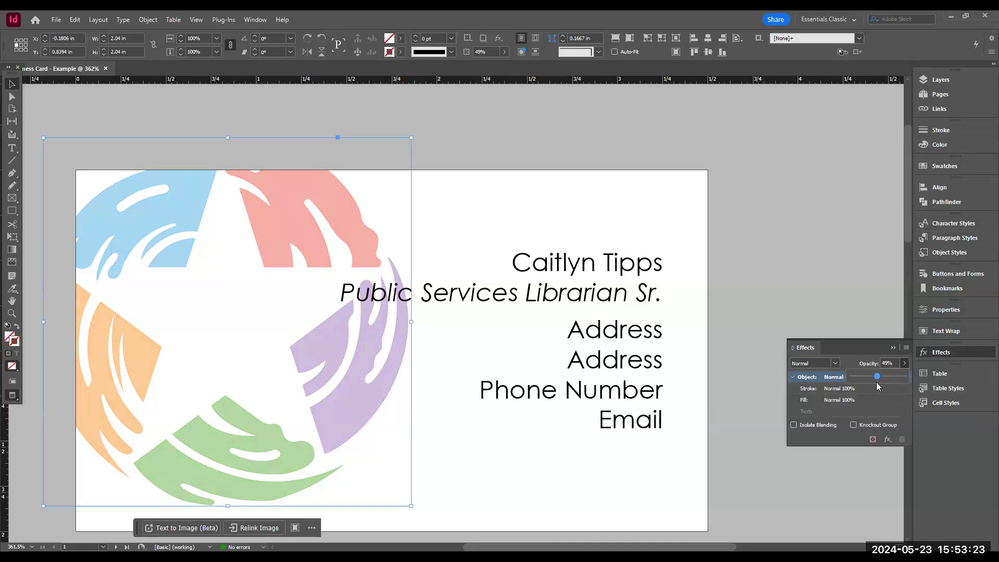
pyautogui.moveTo(877, 383); pyautogui.dragTo(877, 382)
pyautogui.moveTo(877, 385); pyautogui.dragTo(877, 386)
pyautogui.click(877, 375)
pyautogui.click(496, 150)
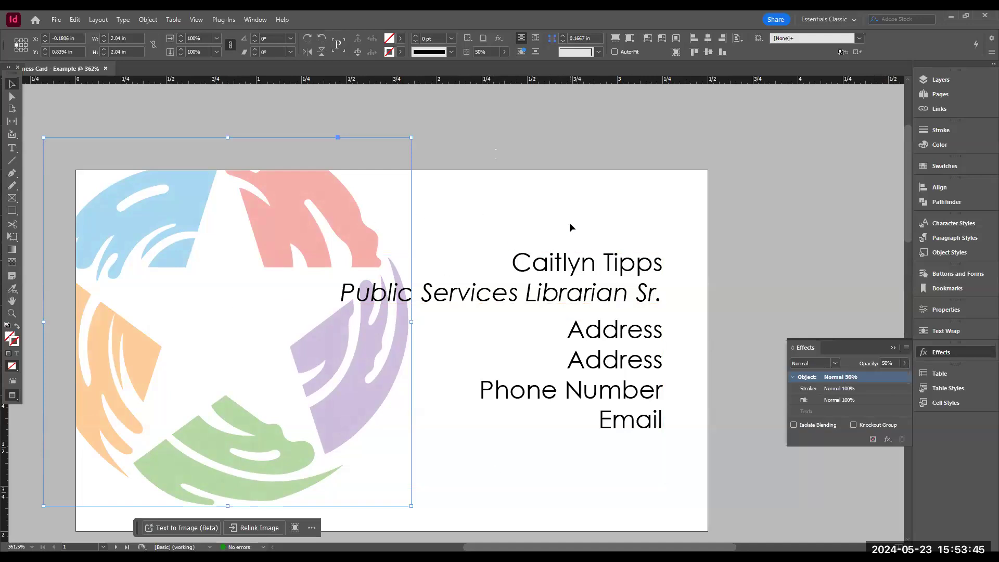
# - Select both text frames and nudge them down to about Y 1.32 in
pyautogui.moveTo(677, 233); pyautogui.dragTo(605, 449)
pyautogui.press('Down')
pyautogui.press('Down')
pyautogui.press('Down')
pyautogui.press('Down')
pyautogui.press('Down')
pyautogui.press('Down')
pyautogui.press('Down')
pyautogui.press('Down')
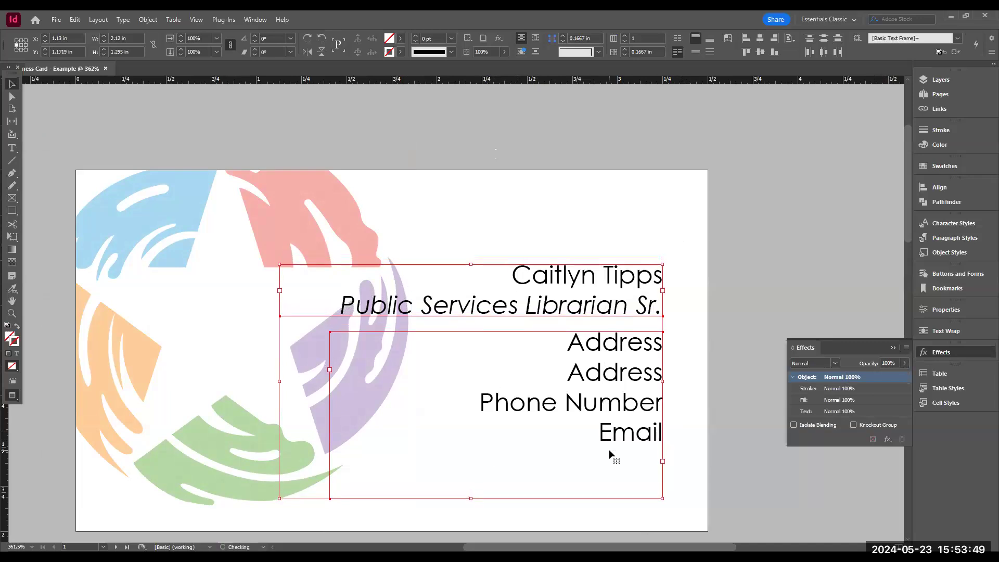
pyautogui.press('Down')
pyautogui.press('Down')
pyautogui.press('Down')
pyautogui.press('Down')
pyautogui.press('Down')
pyautogui.press('Down')
pyautogui.press('Down')
pyautogui.press('Down')
pyautogui.press('Down')
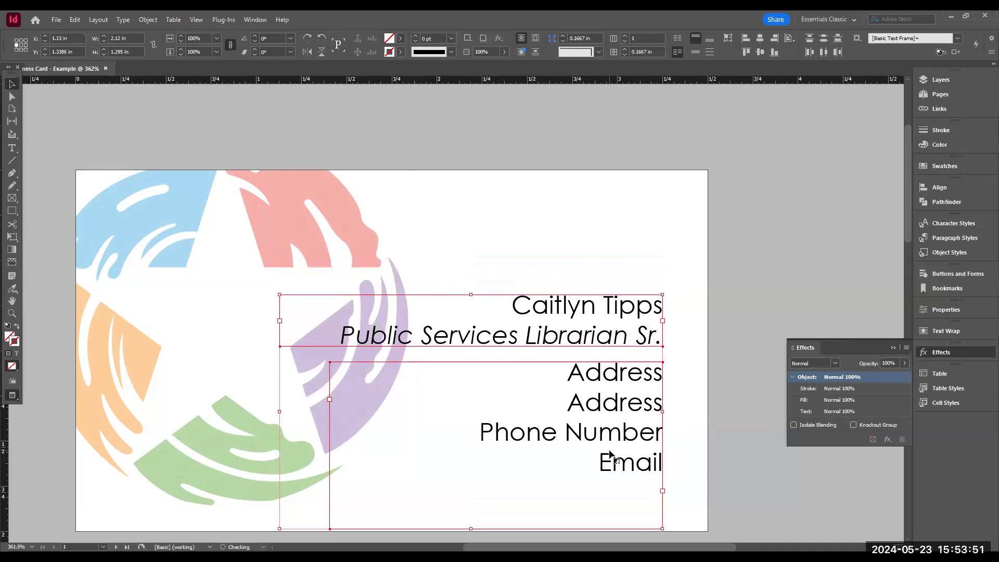
pyautogui.press('Up')
pyautogui.press('Up')
pyautogui.press('Up')
pyautogui.press('Up')
pyautogui.press('Up')
pyautogui.press('Up')
pyautogui.press('Up')
pyautogui.press('Up')
pyautogui.press('Up')
pyautogui.press('Up')
pyautogui.press('Up')
pyautogui.press('Up')
pyautogui.press('Up')
pyautogui.press('Up')
pyautogui.press('Up')
pyautogui.press('Up')
pyautogui.press('Up')
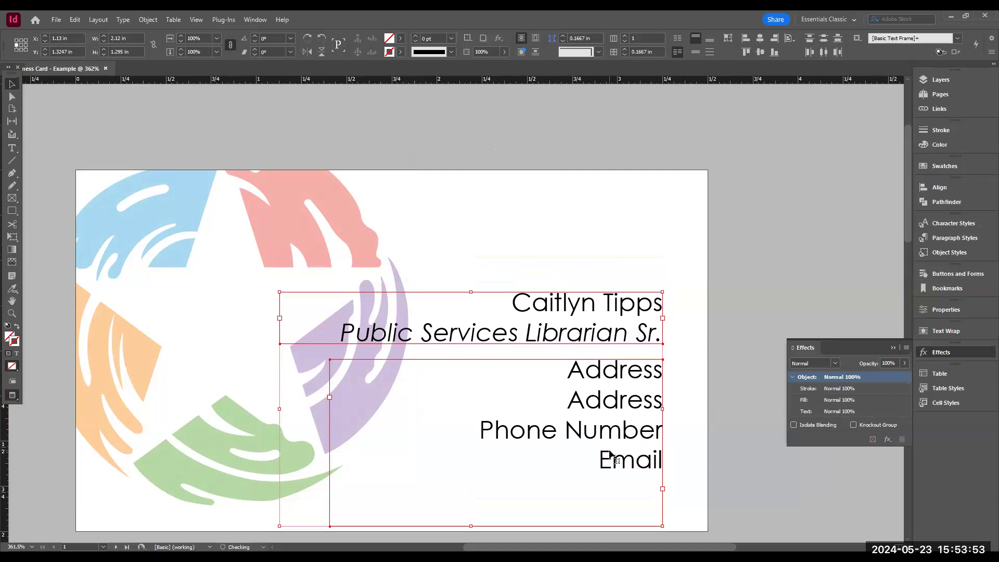
# - Nudge both text frames back up to about Y 1.02 in
pyautogui.press('Up')
pyautogui.press('Up')
pyautogui.press('Up')
pyautogui.press('Up')
pyautogui.press('Up')
pyautogui.press('Up')
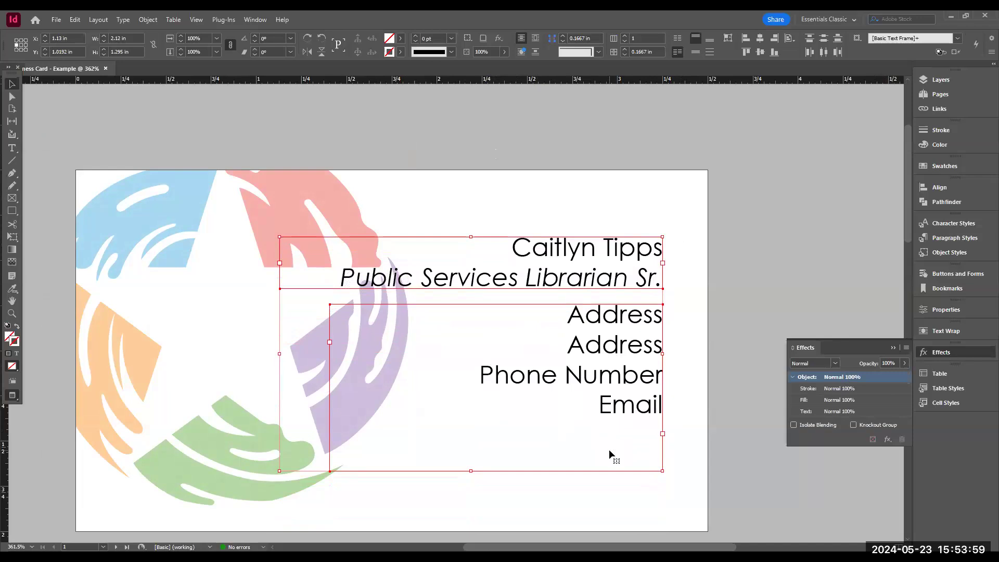
pyautogui.click(681, 401)
pyautogui.click(610, 268)
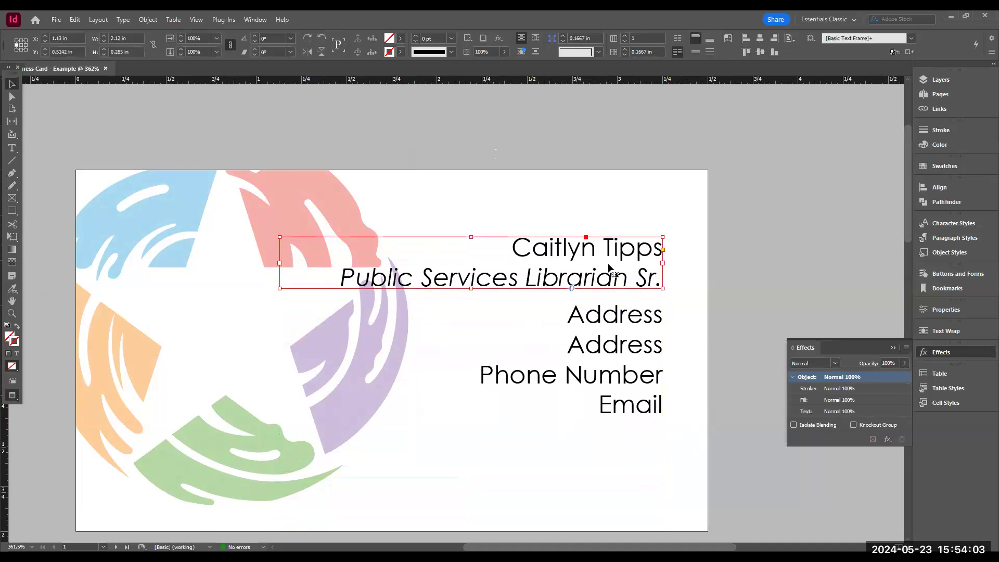
pyautogui.doubleClick(610, 268)
pyautogui.moveTo(511, 245); pyautogui.dragTo(674, 243)
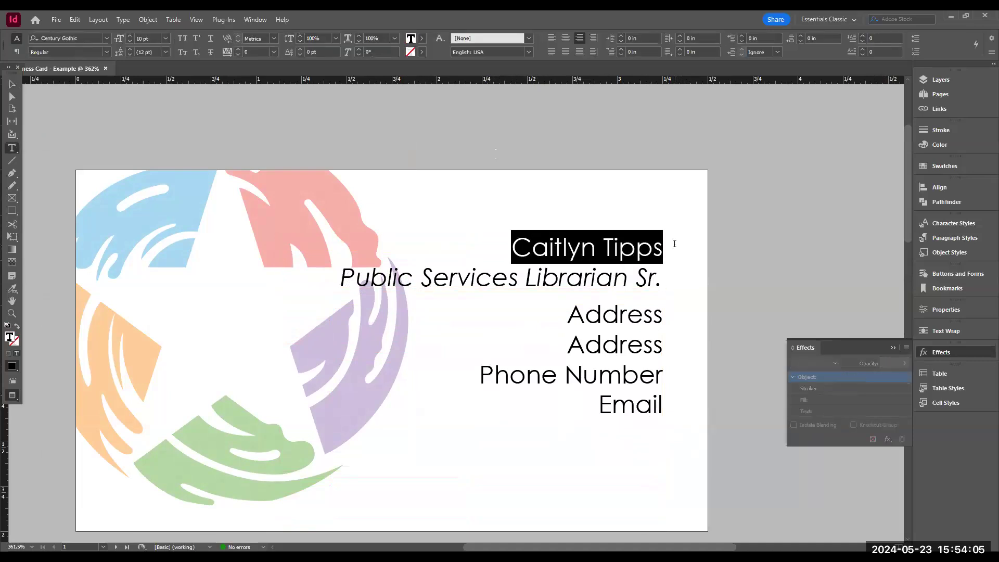
pyautogui.click(106, 52)
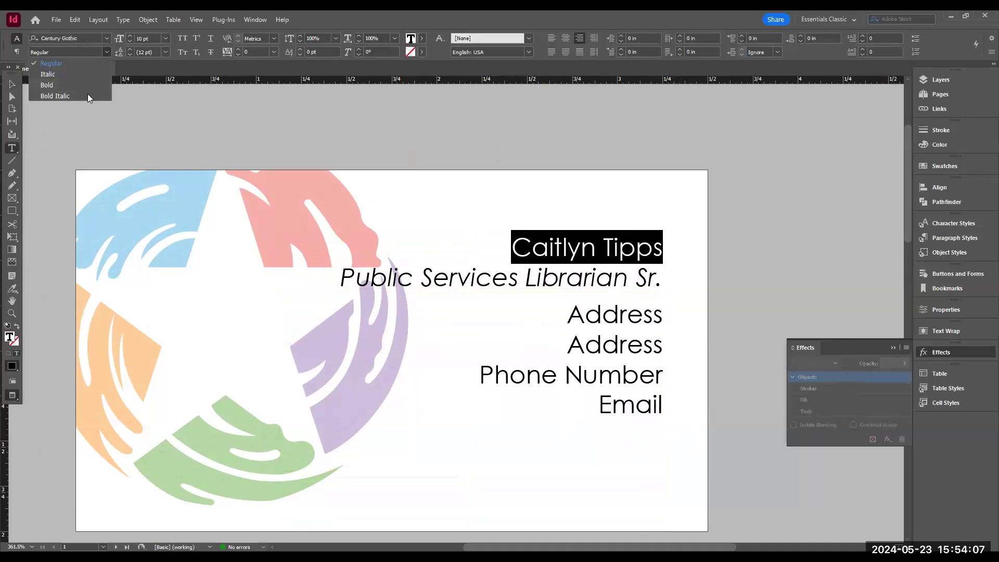
pyautogui.click(83, 86)
pyautogui.click(735, 435)
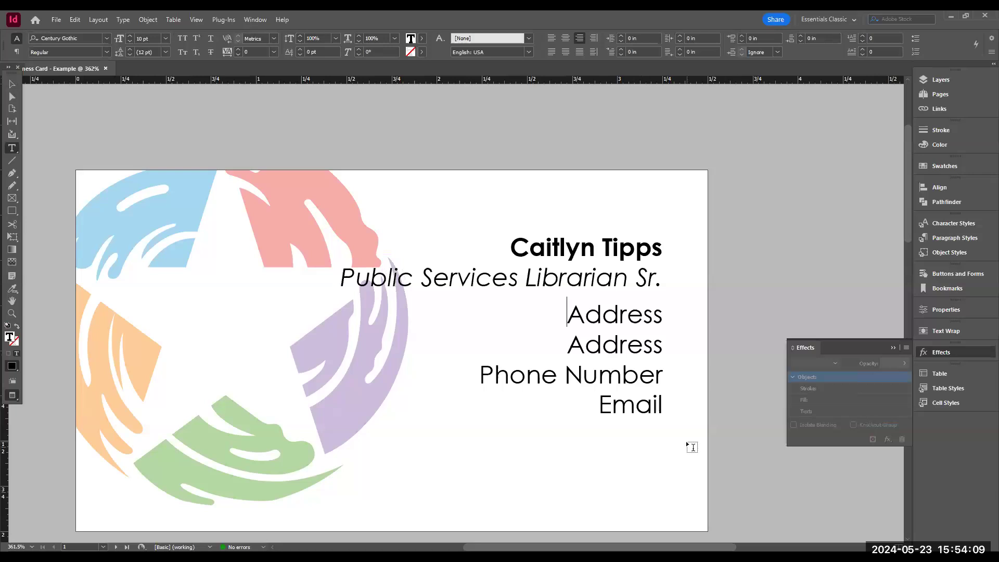
# - Set the title line "Public Services Librarian Sr." to the Bold Italic font style
pyautogui.moveTo(341, 276); pyautogui.dragTo(657, 285)
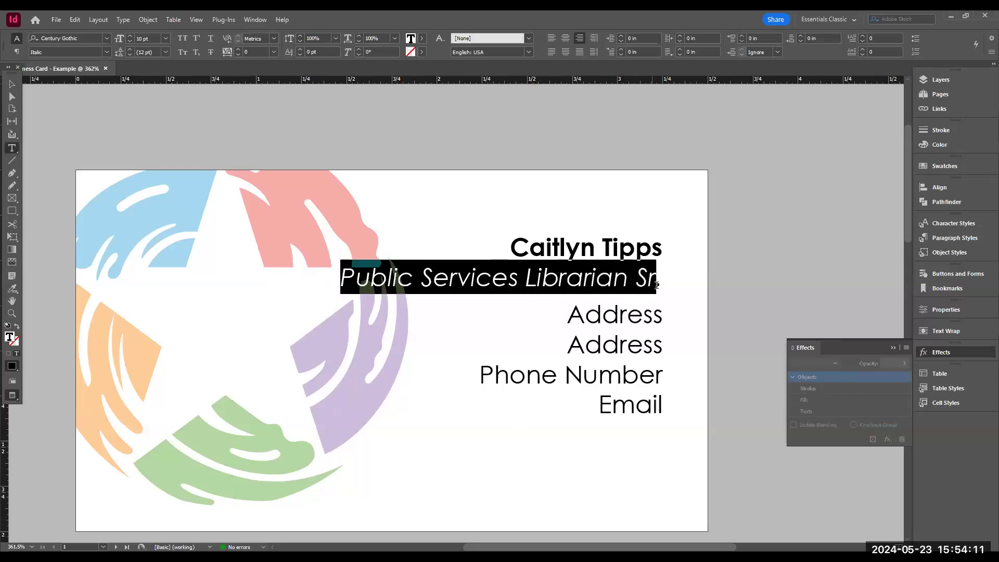
pyautogui.click(107, 51)
pyautogui.click(79, 97)
pyautogui.click(613, 405)
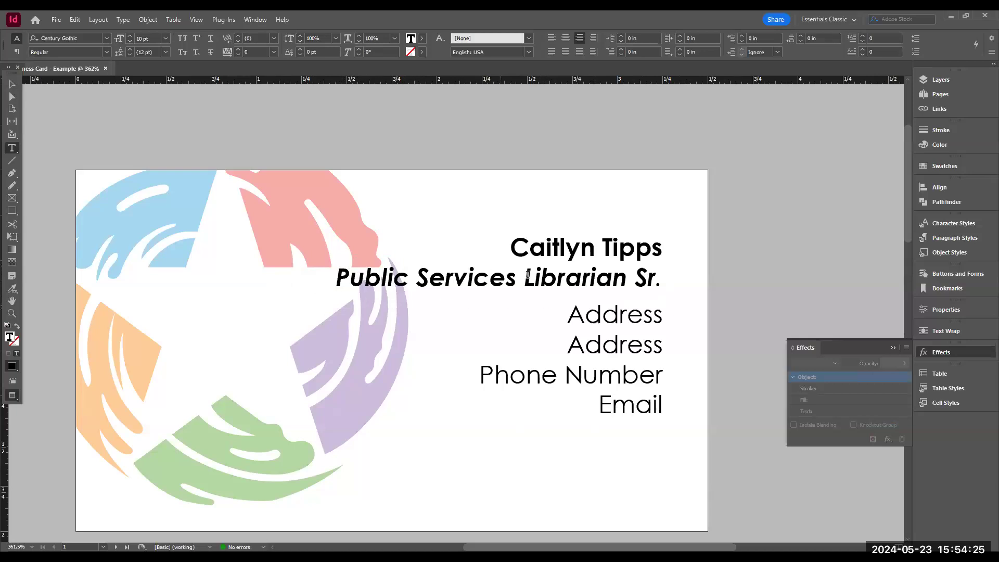
# - Go to the second page and switch the screen mode to Normal with the Selection tool active
pyautogui.click(653, 313)
pyautogui.scroll(-10, 484, 384)
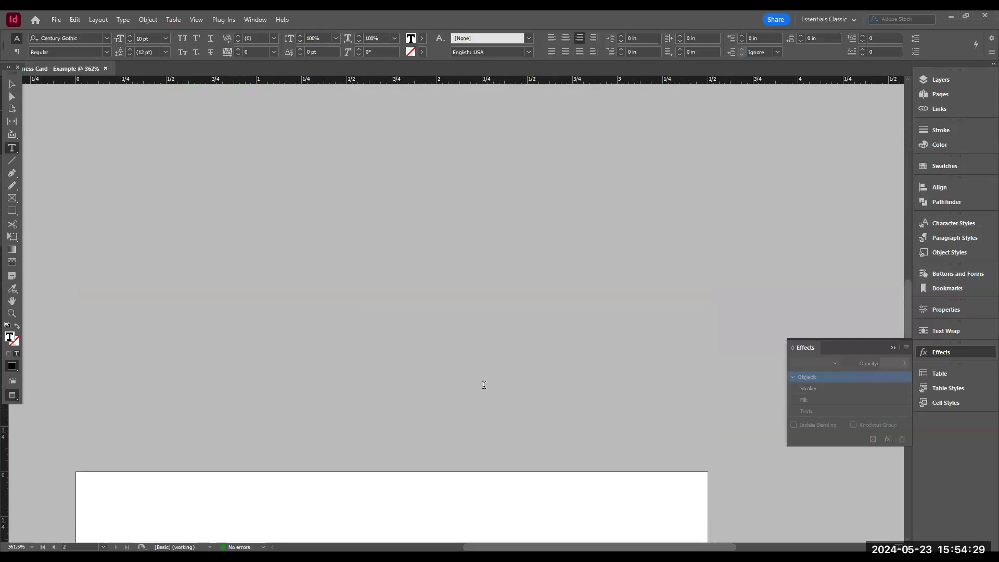
pyautogui.scroll(-9, 483, 386)
pyautogui.scroll(2, 469, 395)
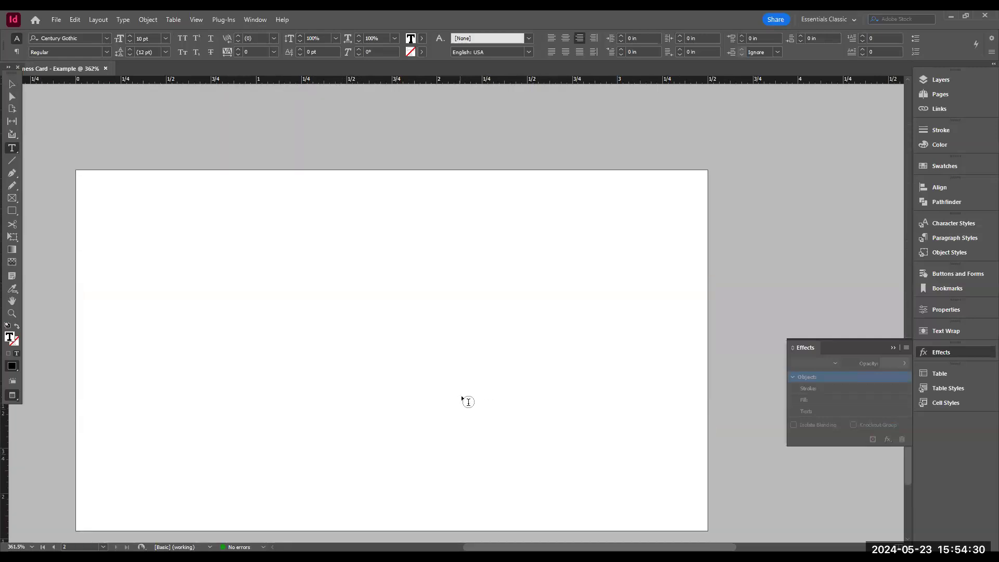
pyautogui.click(12, 395)
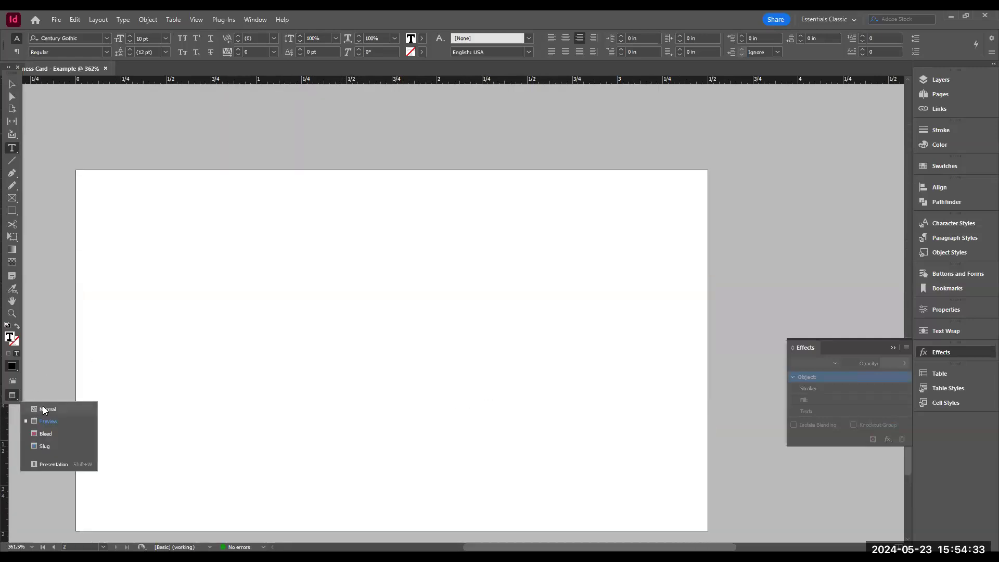
pyautogui.click(49, 412)
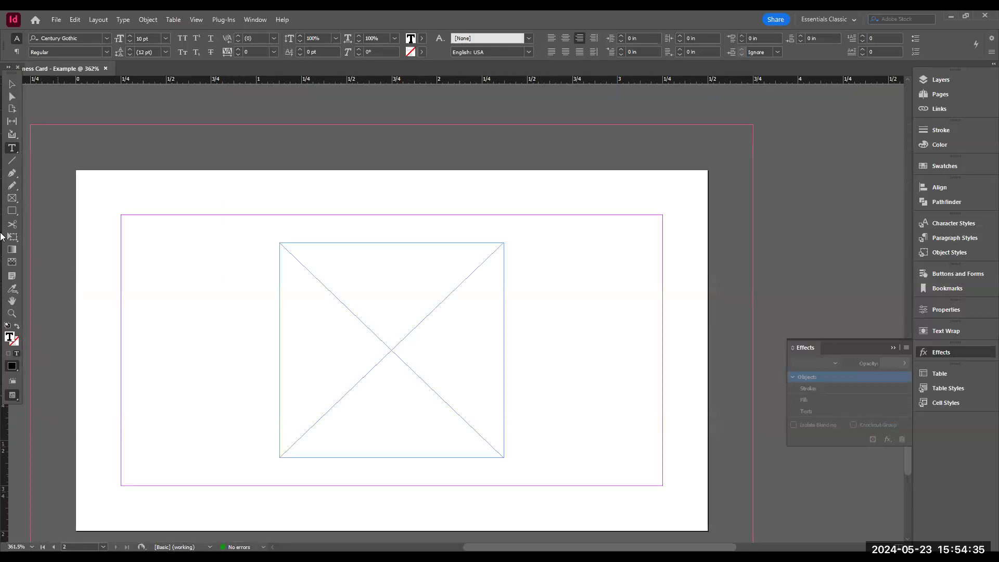
pyautogui.click(11, 84)
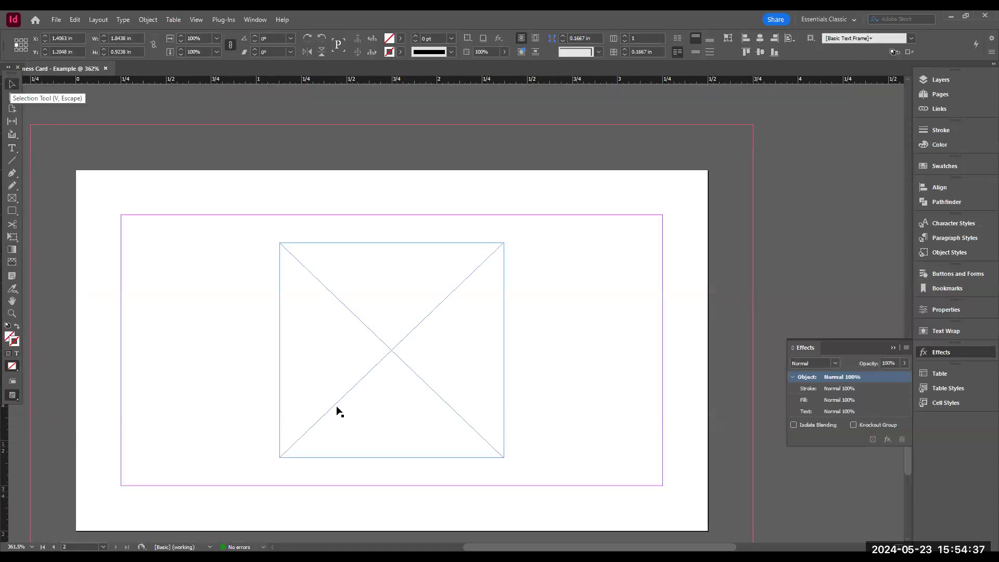
# - Generate a QR code in the second page's placeholder frame as a Web Hyperlink to the pasted review URL, coloured PANTONE 298 U
pyautogui.click(368, 338)
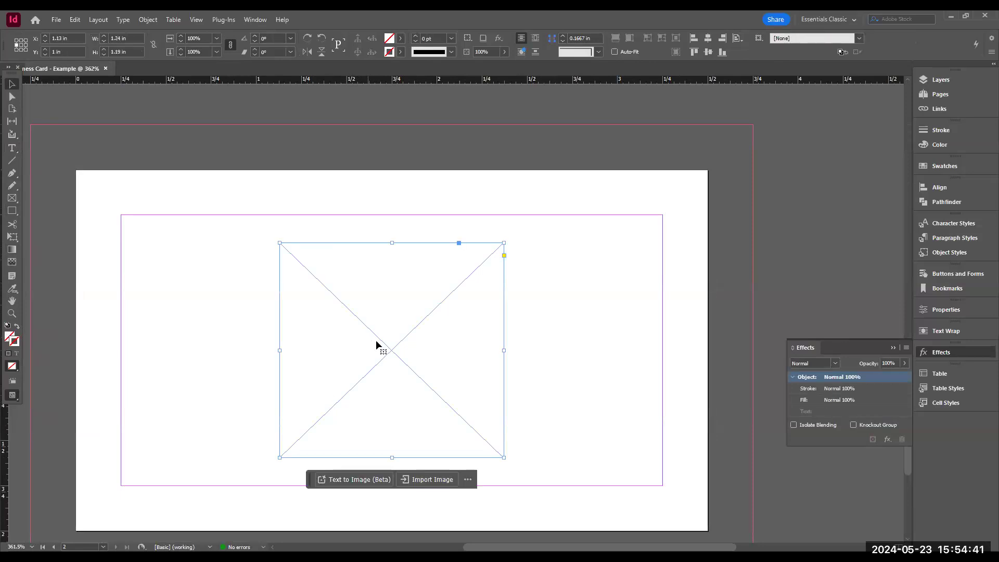
pyautogui.rightClick(388, 348)
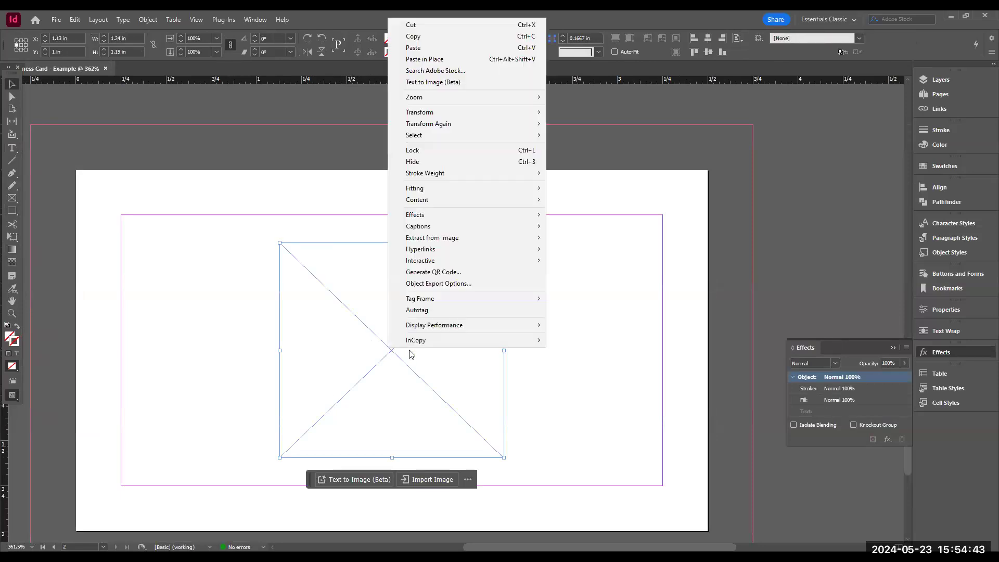
pyautogui.click(425, 272)
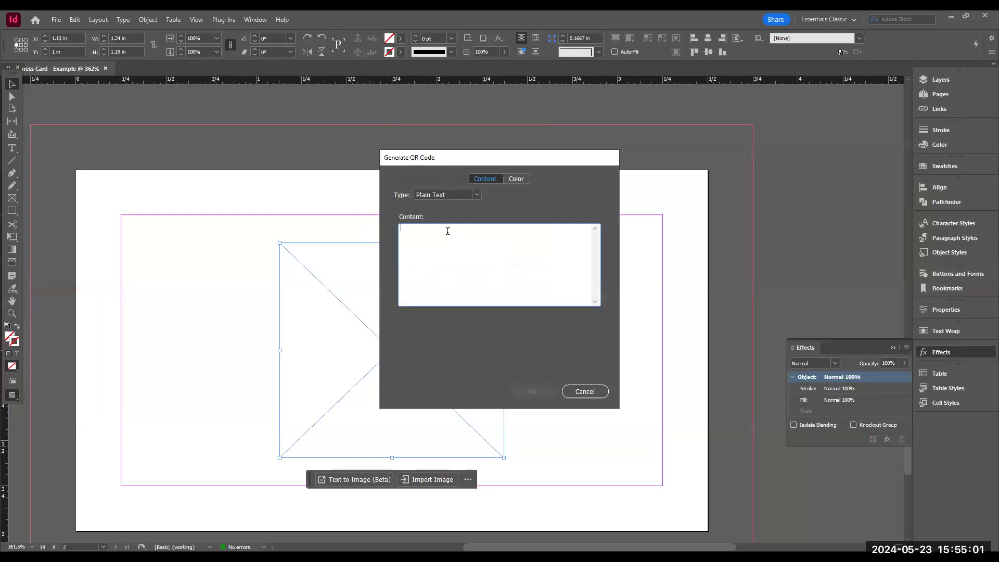
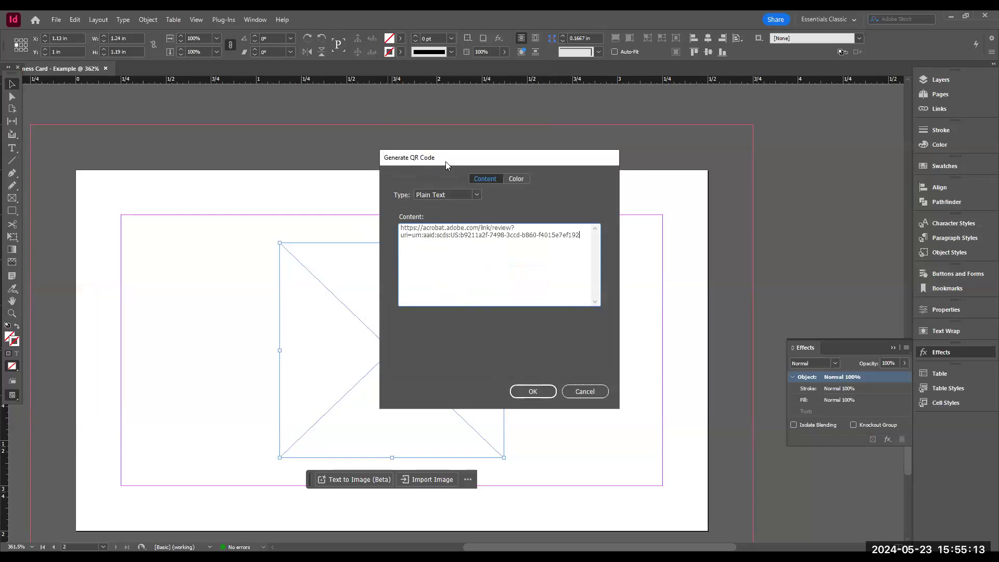
pyautogui.click(477, 195)
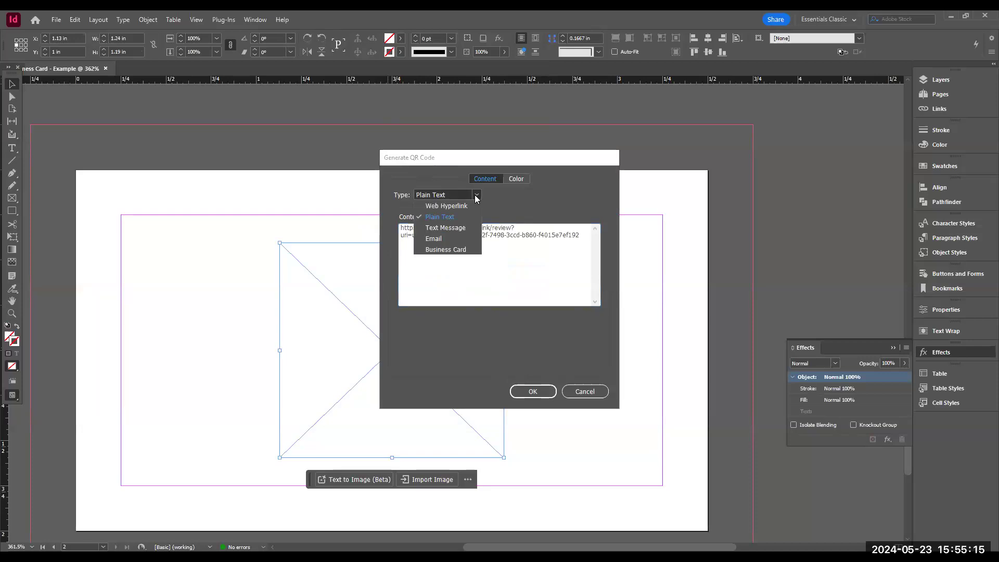
pyautogui.click(446, 206)
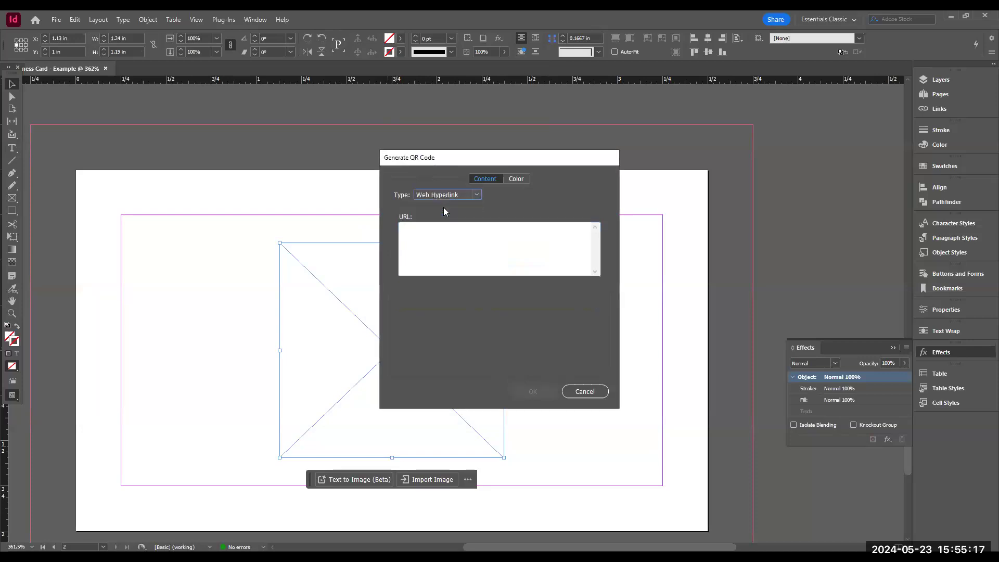
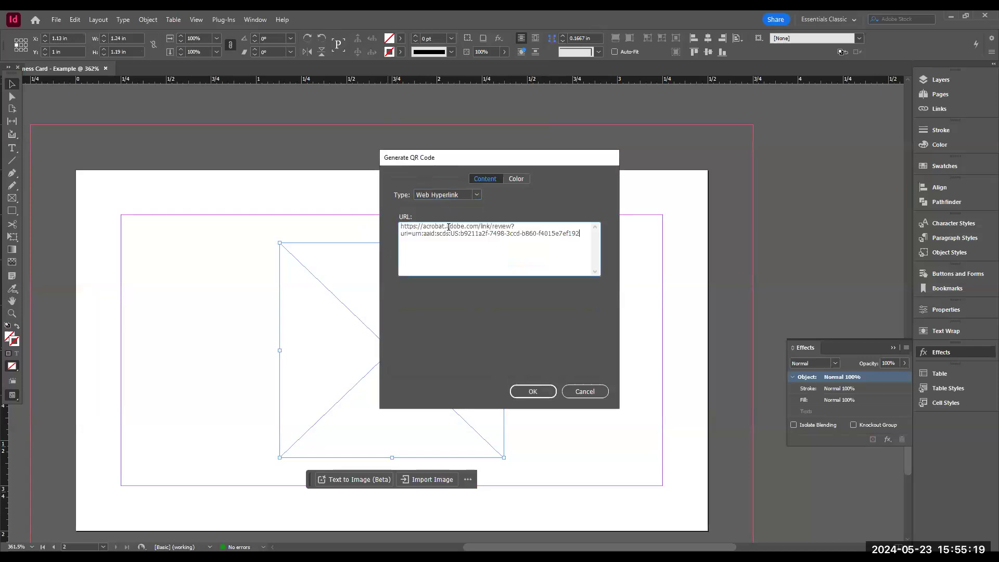
pyautogui.click(517, 178)
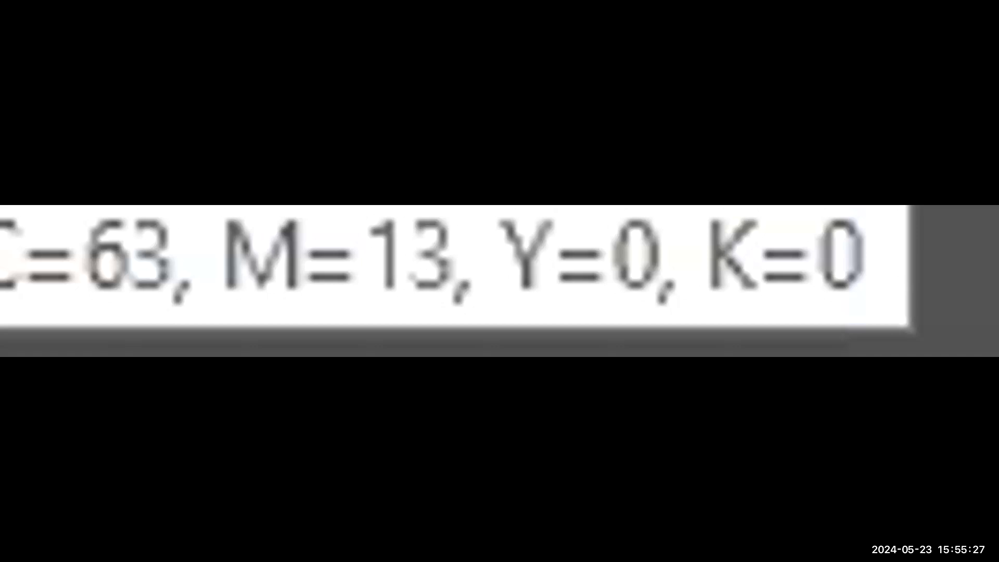
pyautogui.click(466, 312)
pyautogui.click(534, 391)
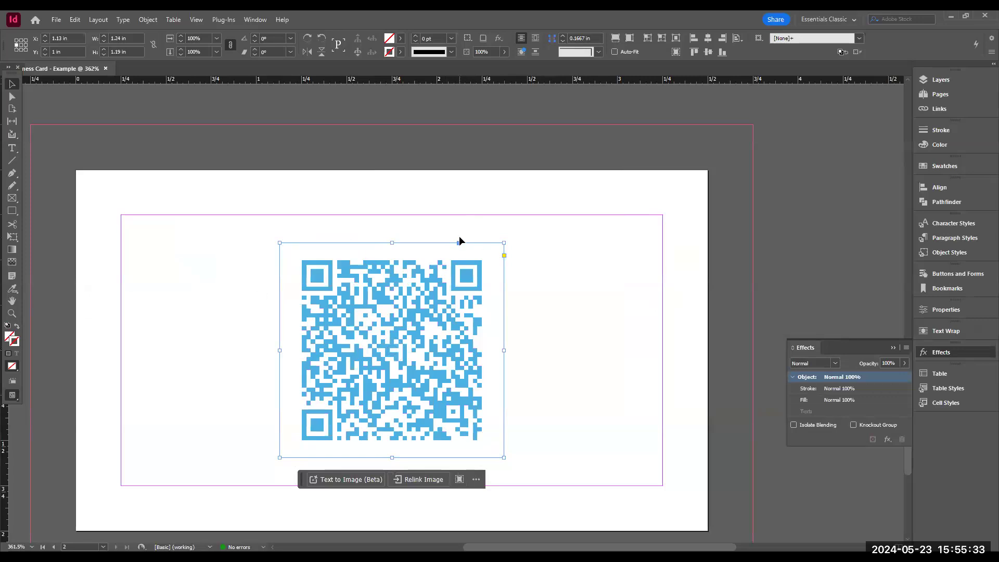
# - Load the swatches from Flowchart.indd into the document's swatch list
pyautogui.click(567, 254)
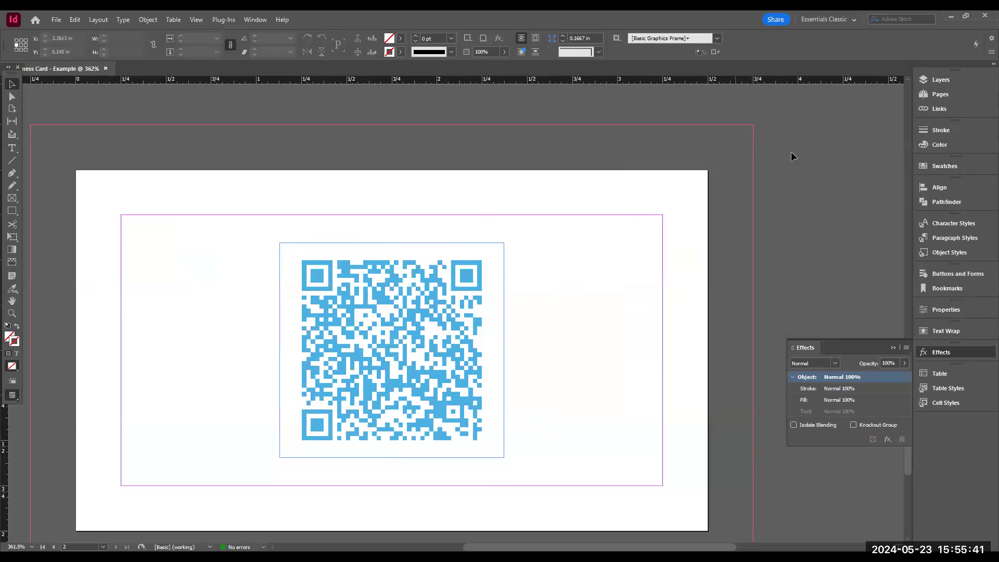
pyautogui.click(943, 165)
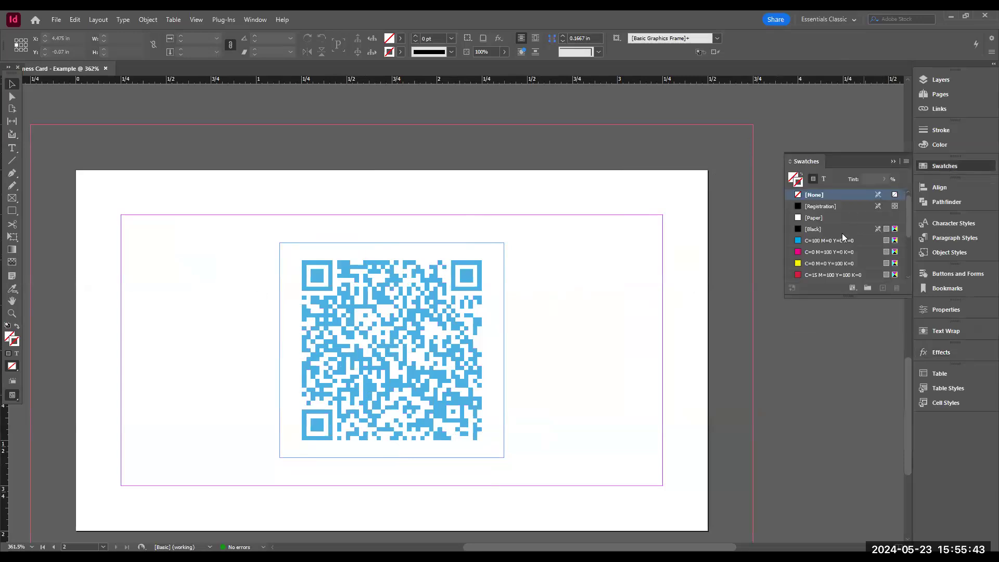
pyautogui.scroll(-3, 842, 237)
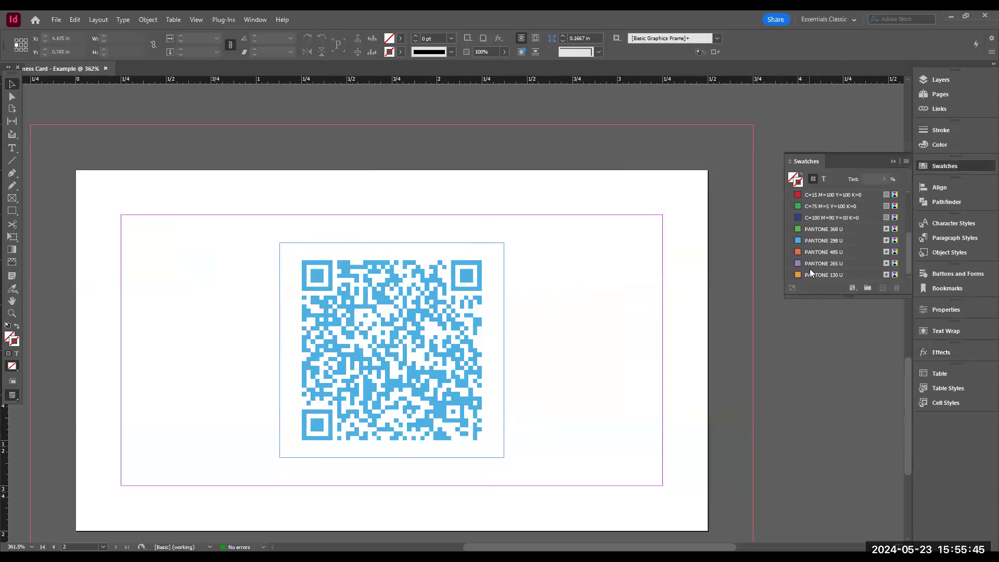
pyautogui.scroll(3, 853, 260)
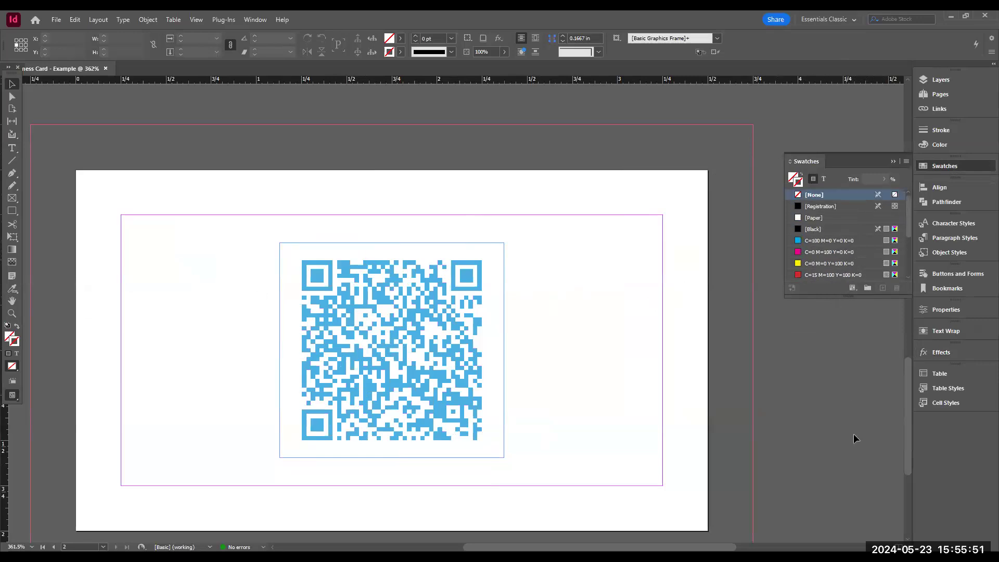
pyautogui.moveTo(856, 407); pyautogui.dragTo(840, 387)
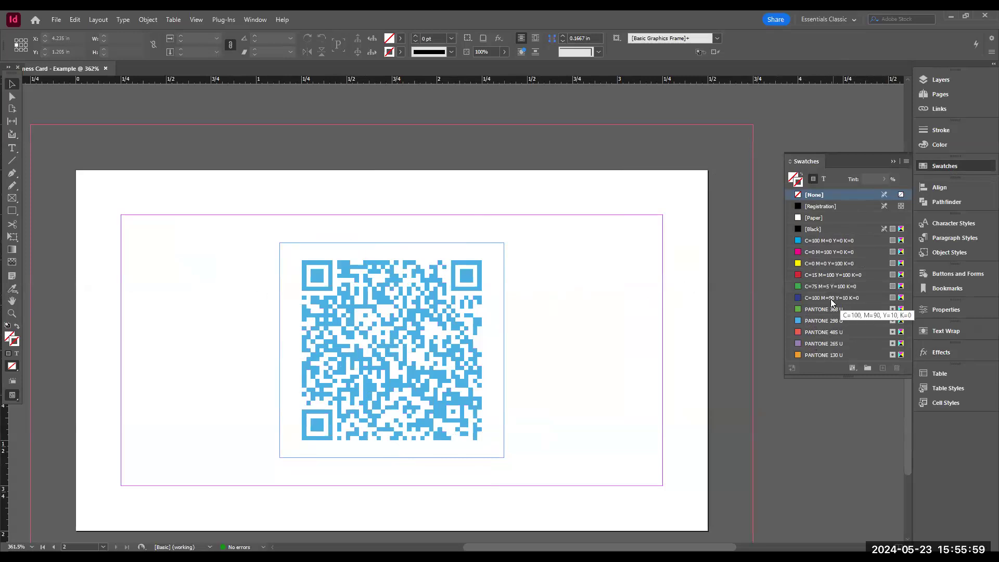
pyautogui.moveTo(850, 383); pyautogui.dragTo(849, 406)
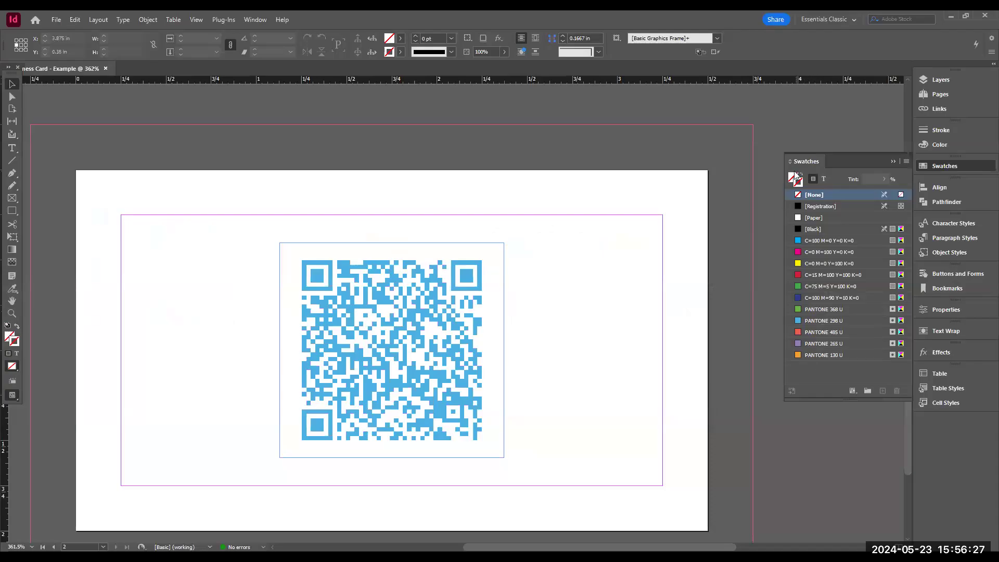
pyautogui.moveTo(829, 355)
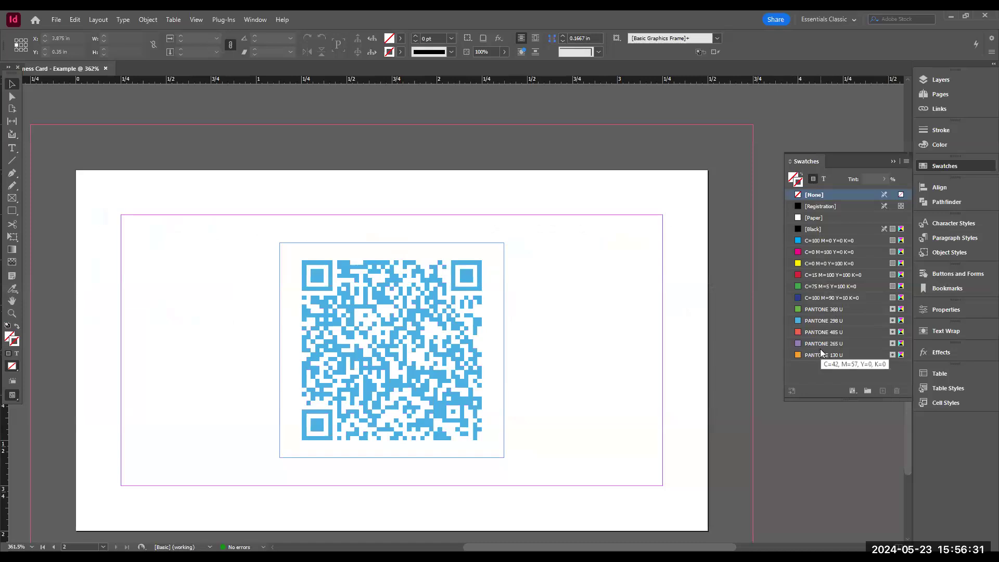
pyautogui.click(906, 161)
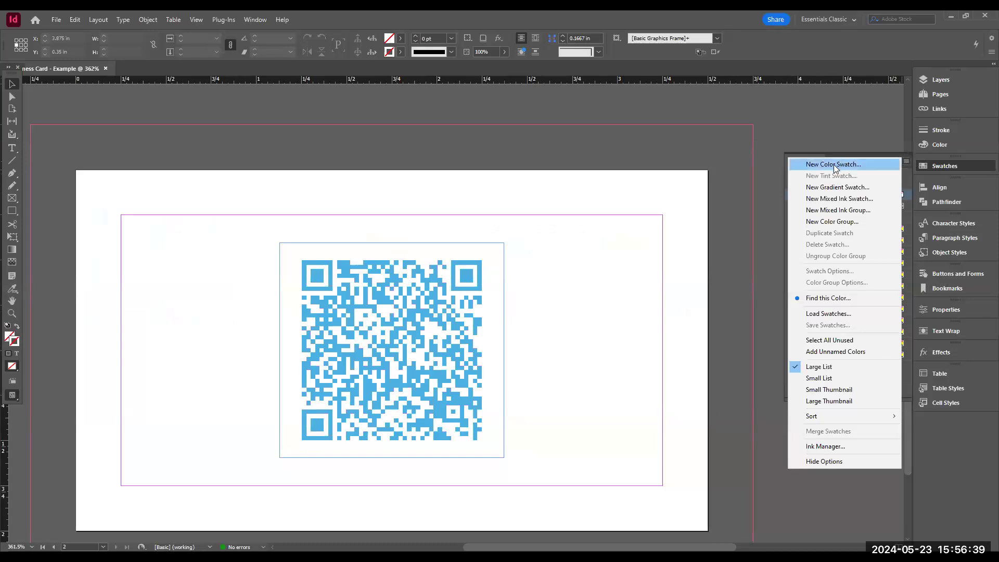
pyautogui.click(837, 313)
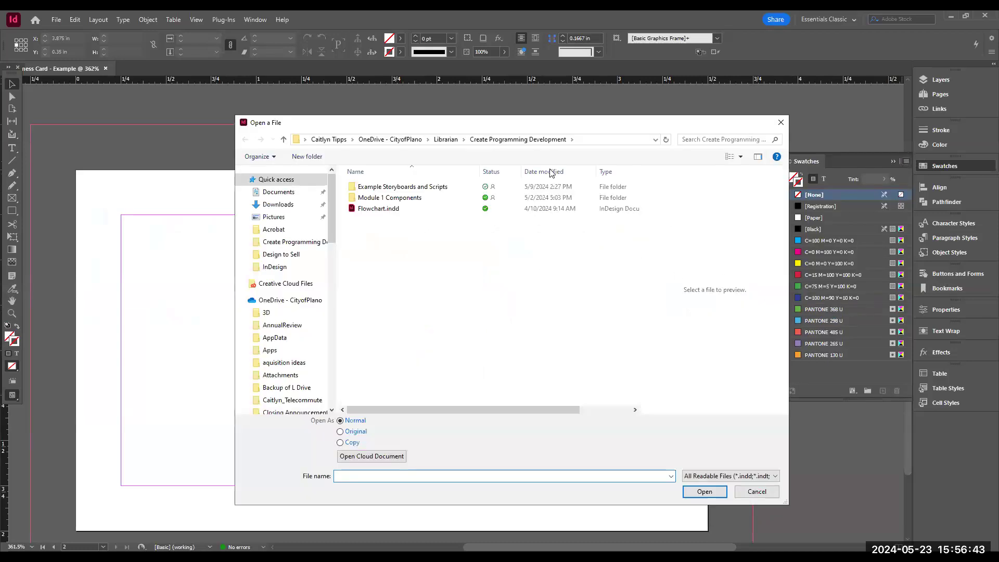
pyautogui.click(380, 211)
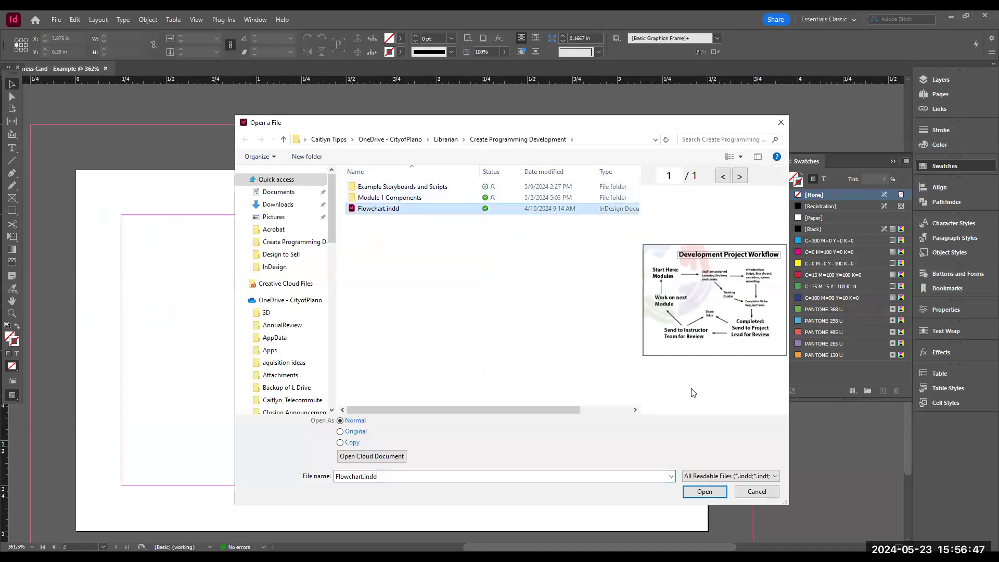
pyautogui.click(704, 492)
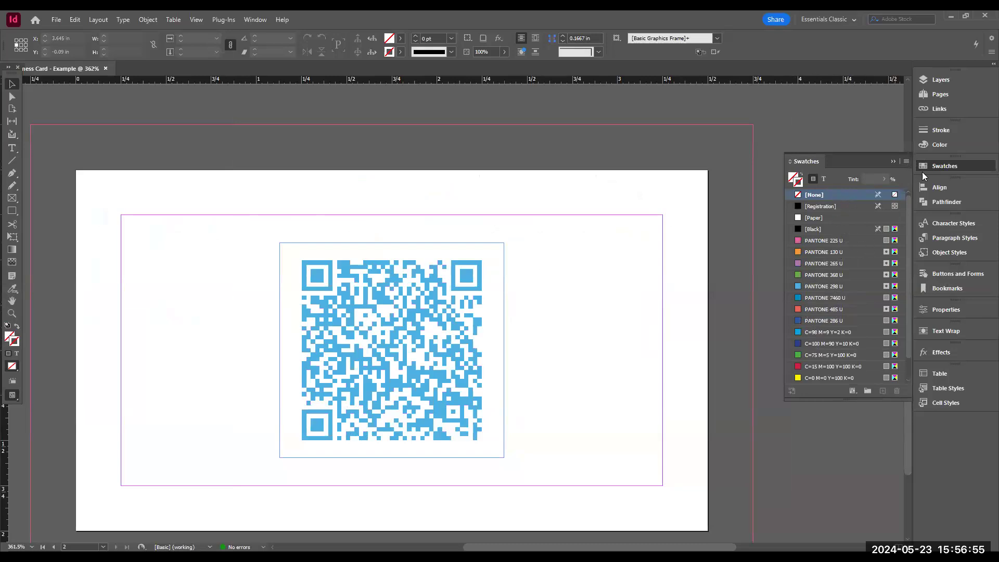
# - Create a new spot colour swatch named "Purple Metallic" with values C54 M62 Y0 K19
pyautogui.click(958, 165)
pyautogui.click(958, 165)
pyautogui.scroll(-1, 879, 286)
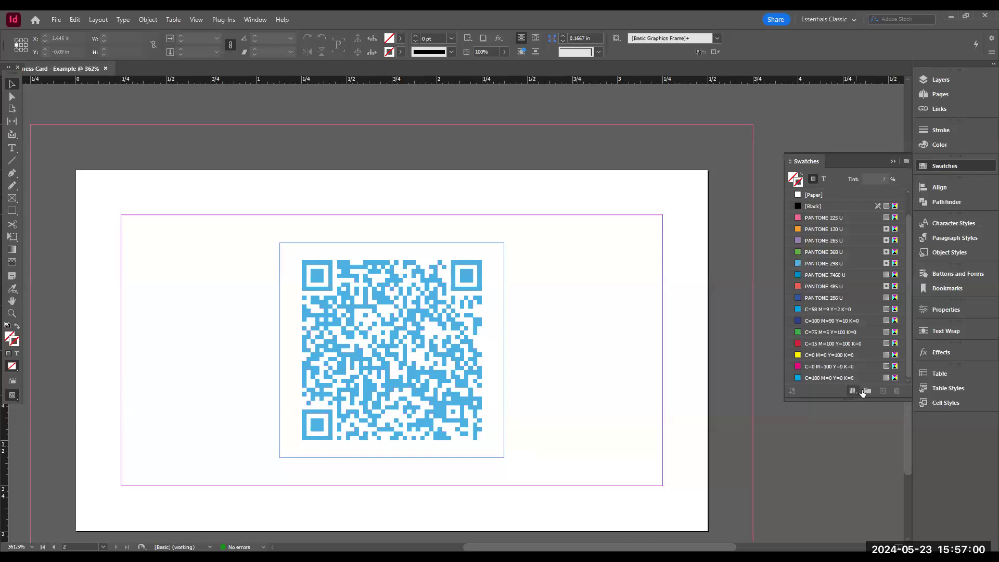
pyautogui.click(906, 162)
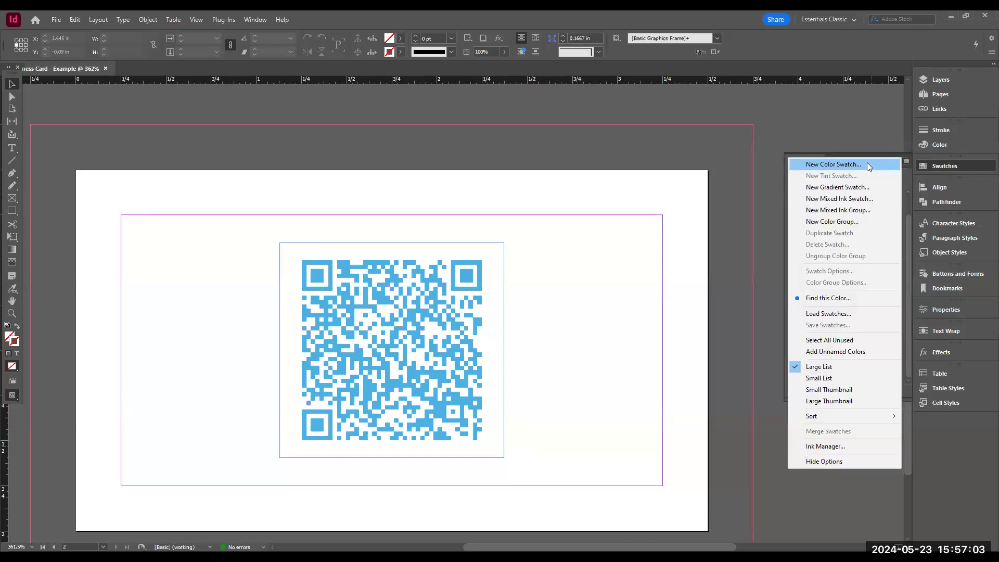
pyautogui.click(867, 166)
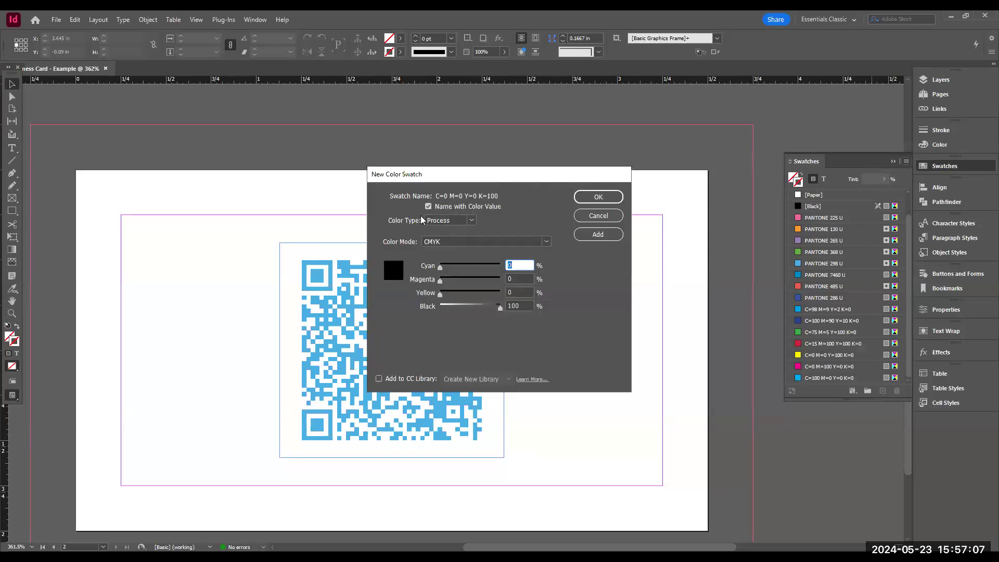
pyautogui.click(442, 224)
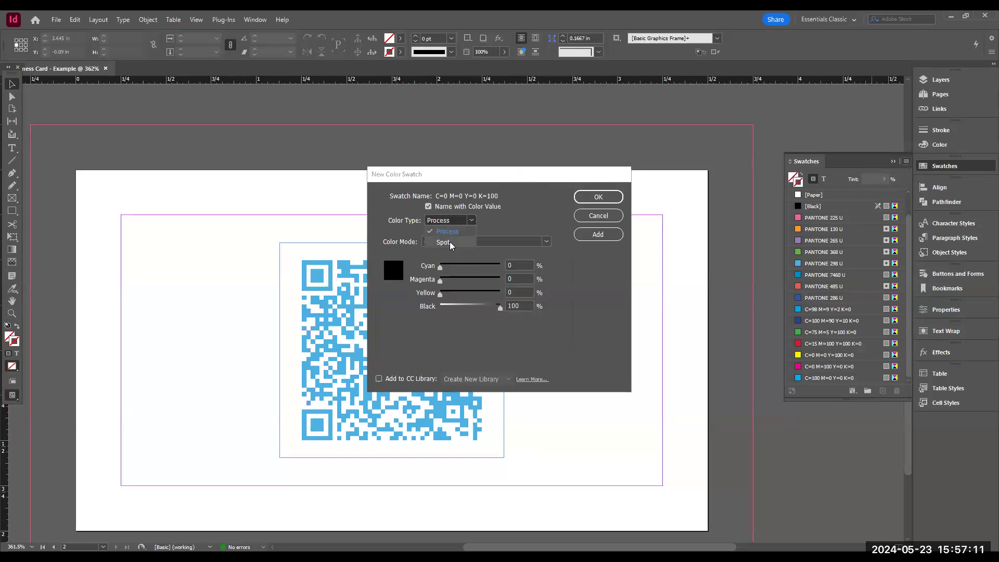
pyautogui.click(443, 243)
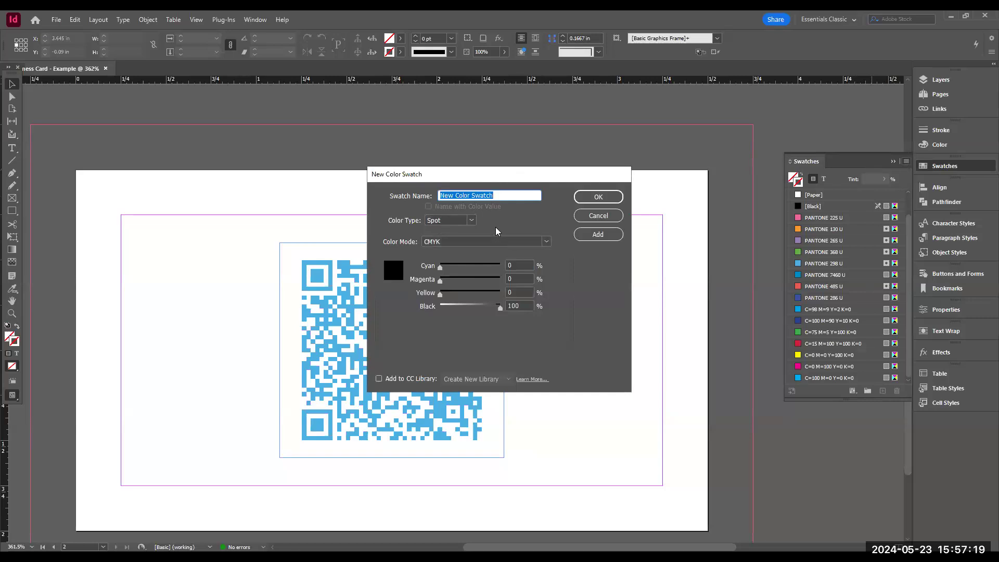
pyautogui.moveTo(440, 267); pyautogui.dragTo(474, 283)
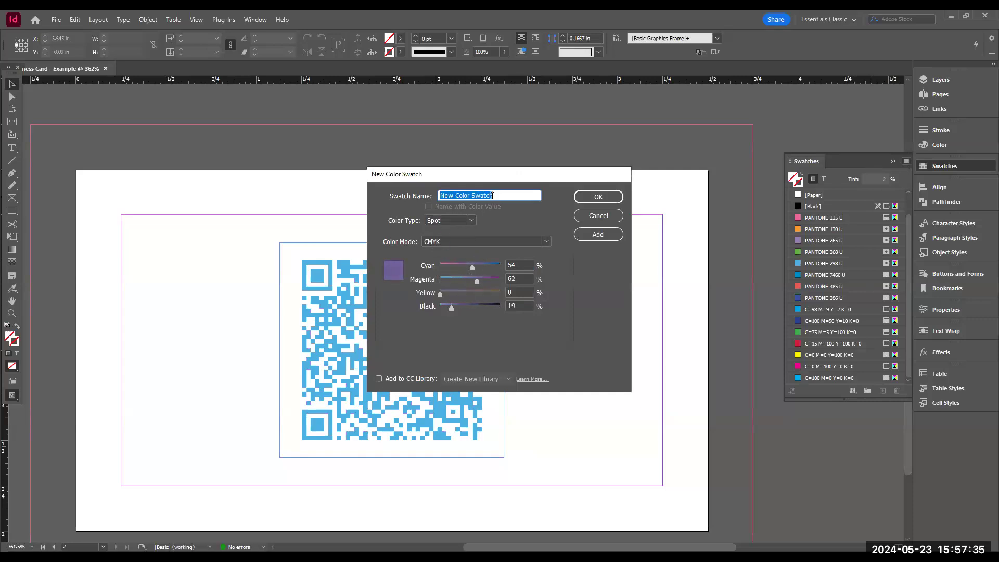
pyautogui.write('Purple Metallic')
pyautogui.click(596, 198)
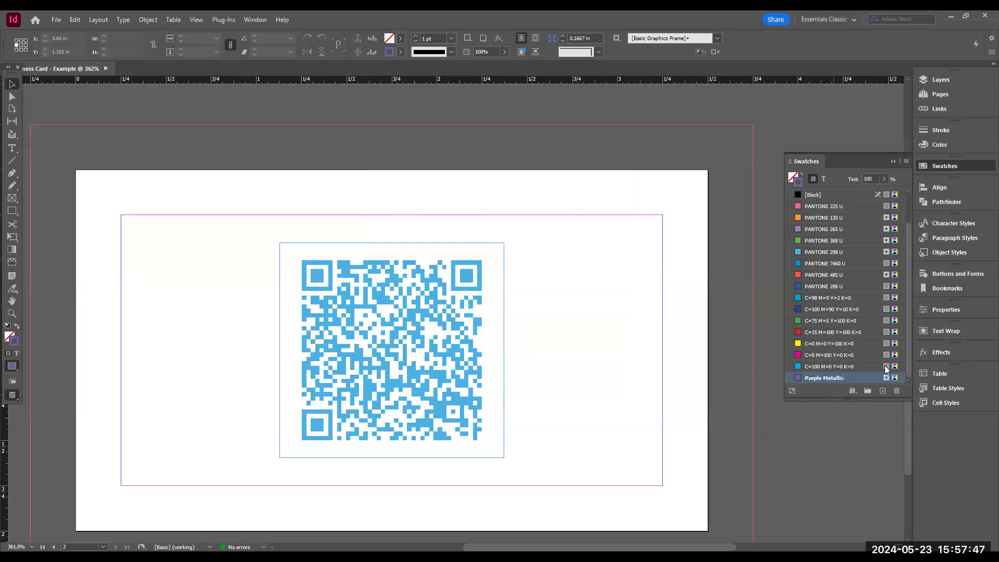
pyautogui.click(258, 25)
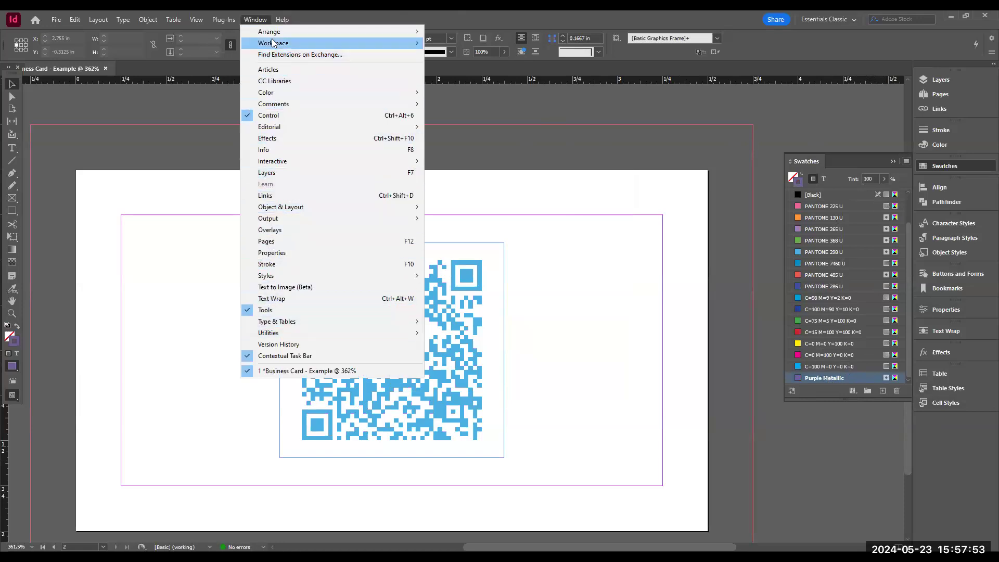
pyautogui.moveTo(275, 43)
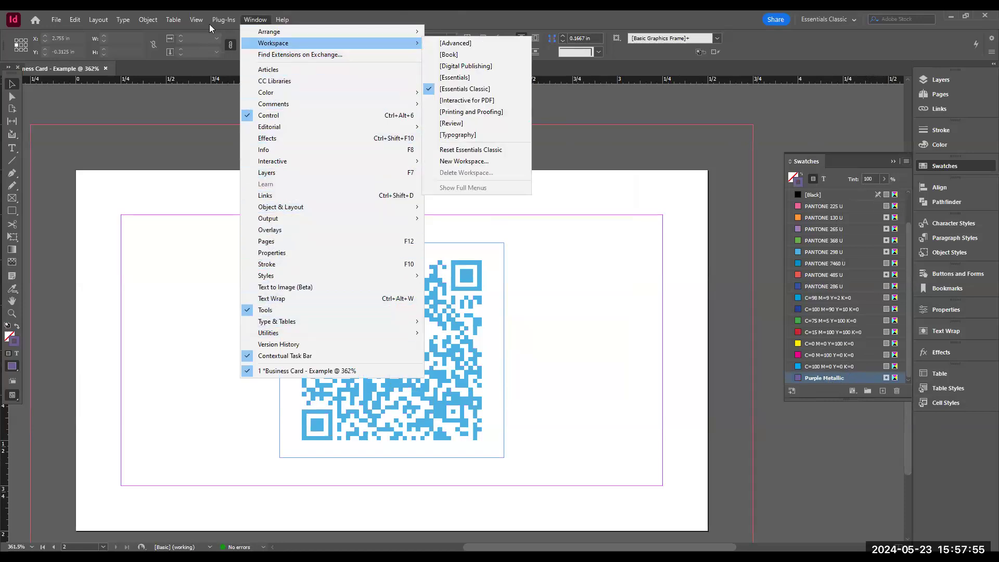
pyautogui.moveTo(81, 18)
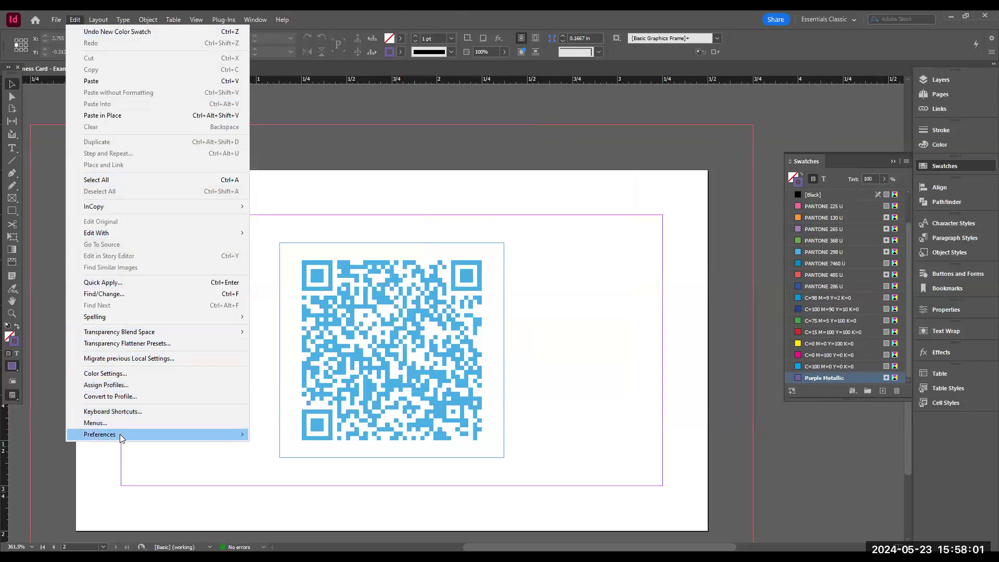
pyautogui.moveTo(120, 434)
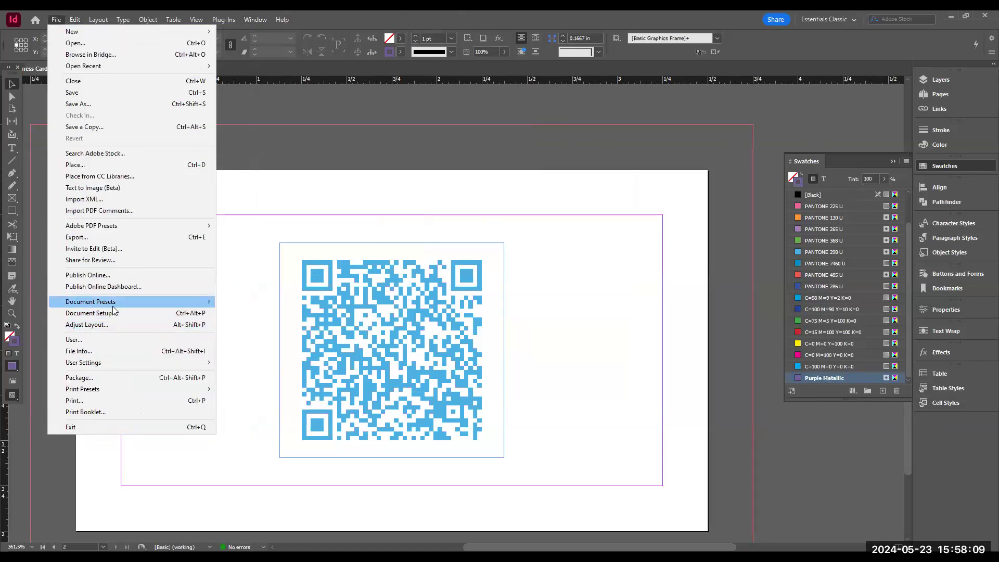
# - Set the document's slug to 4 in on all four sides in Document Setup
pyautogui.click(107, 314)
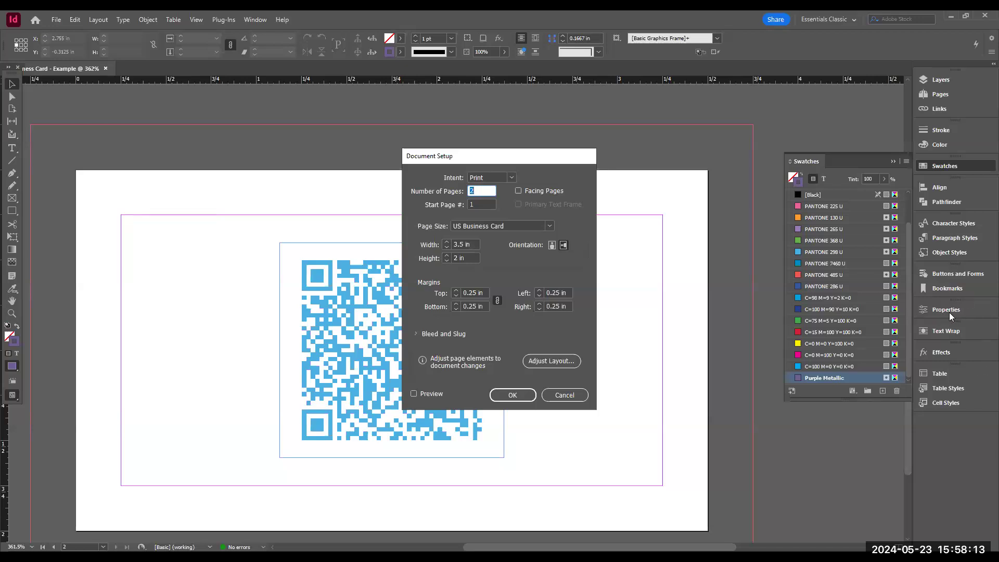
pyautogui.click(415, 333)
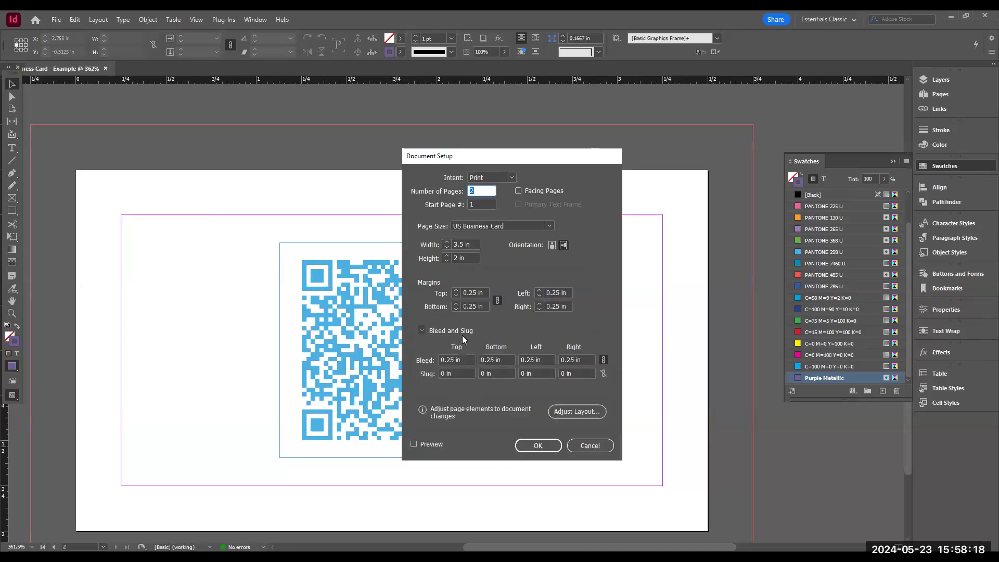
pyautogui.doubleClick(449, 373)
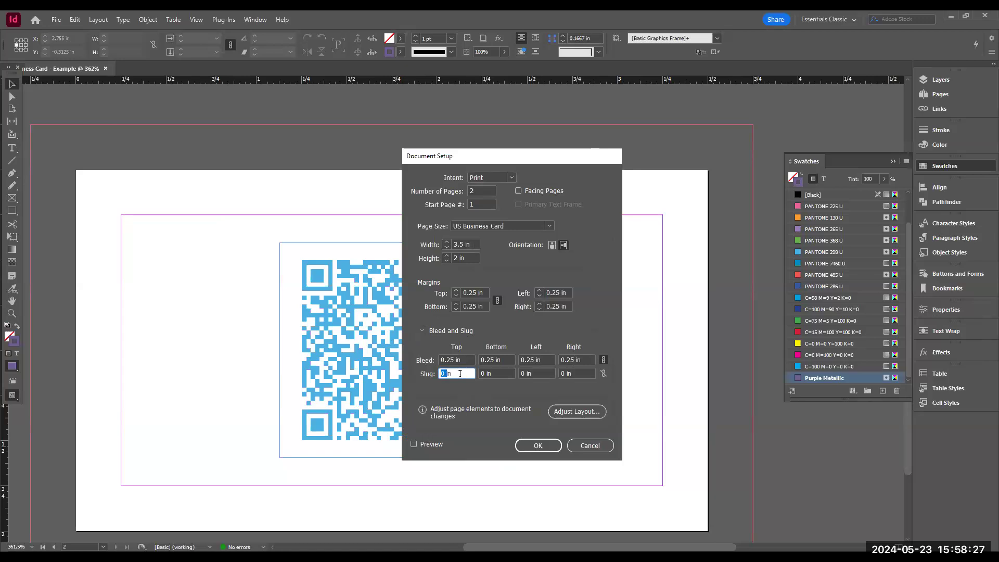
pyautogui.write('4')
pyautogui.press('Tab')
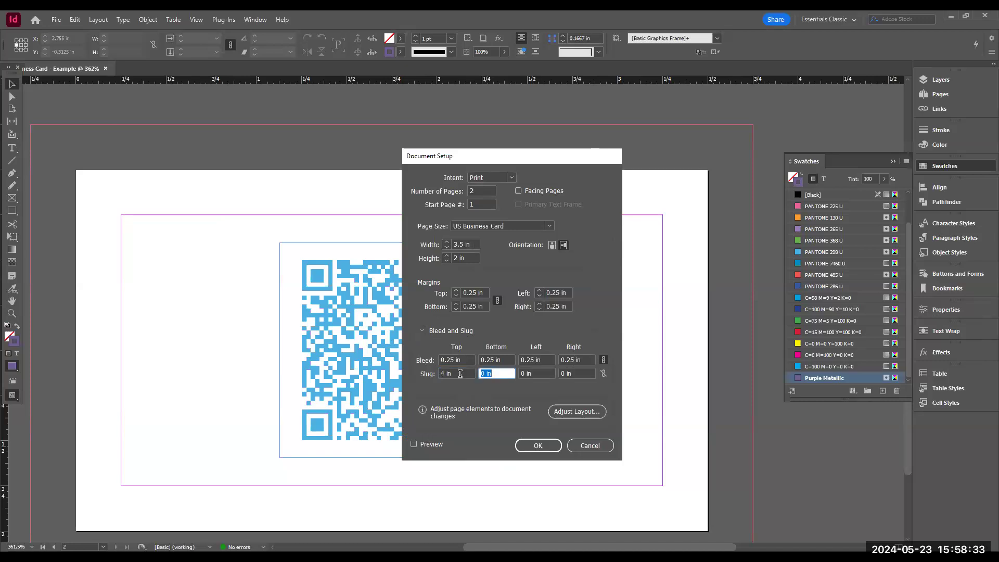
pyautogui.click(604, 373)
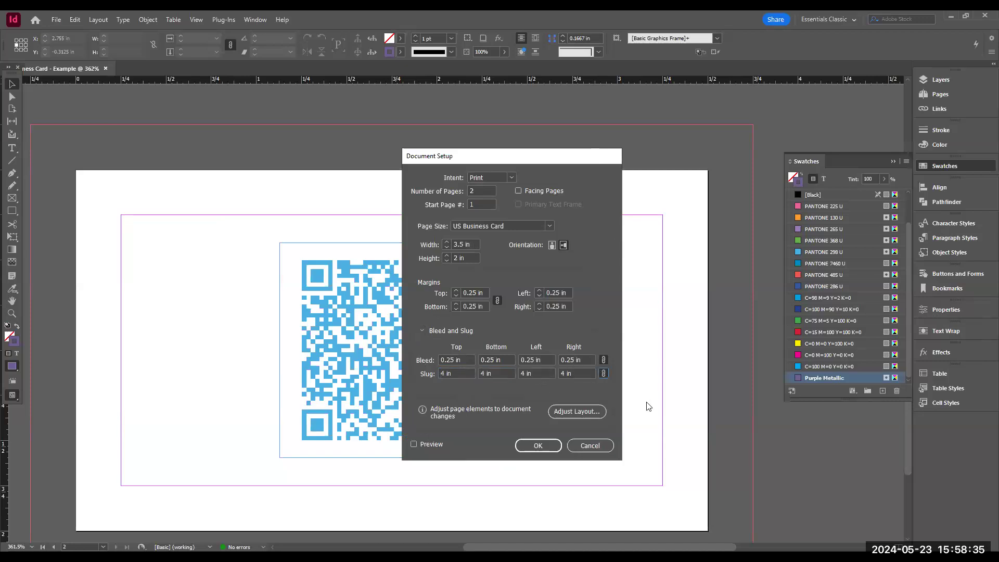
pyautogui.click(538, 446)
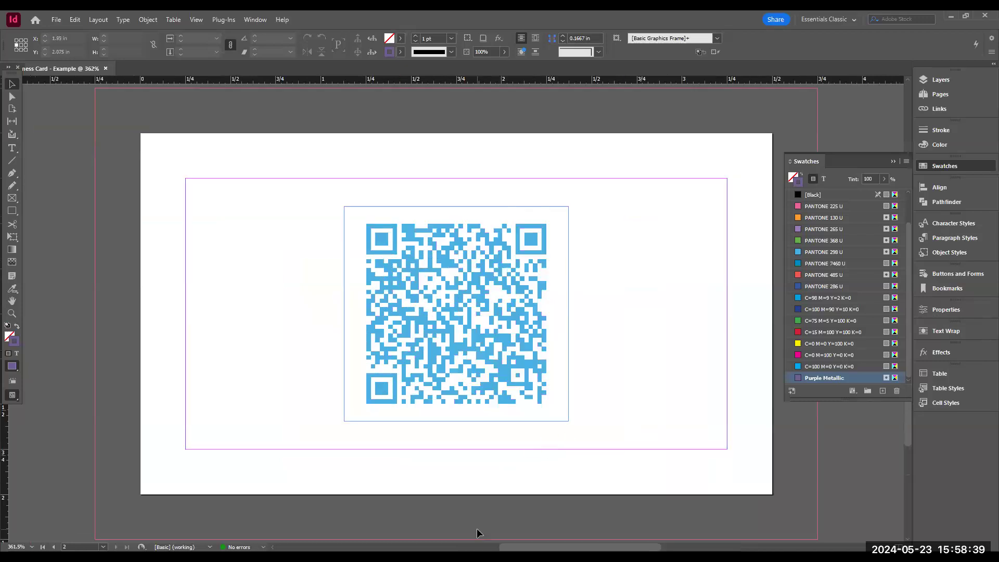
# - Draw a text frame in the slug area to the right of the second page
pyautogui.moveTo(635, 547); pyautogui.dragTo(533, 528)
pyautogui.scroll(-5, 548, 404)
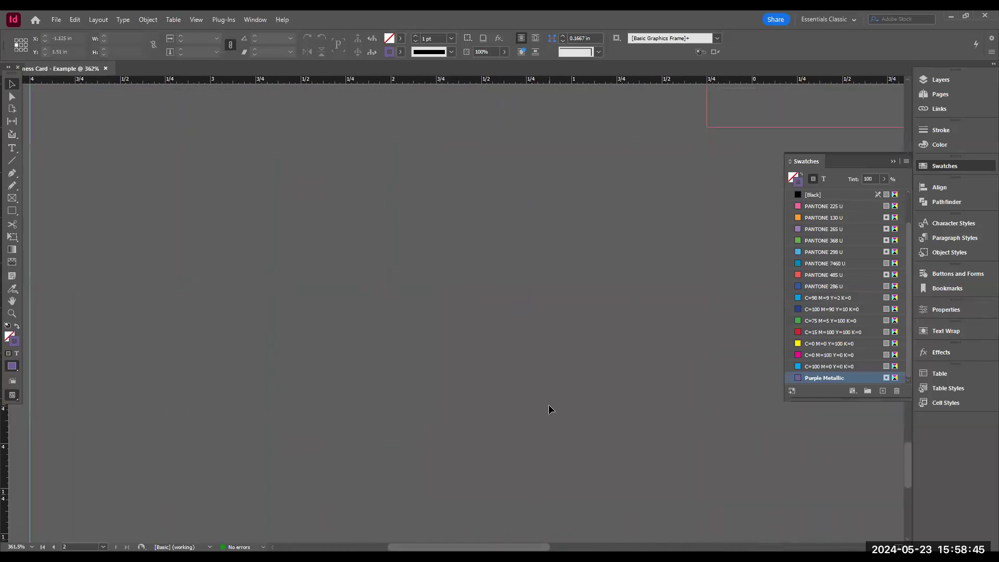
pyautogui.scroll(5, 548, 405)
pyautogui.scroll(10, 549, 405)
pyautogui.scroll(-2, 549, 404)
pyautogui.scroll(-1, 549, 404)
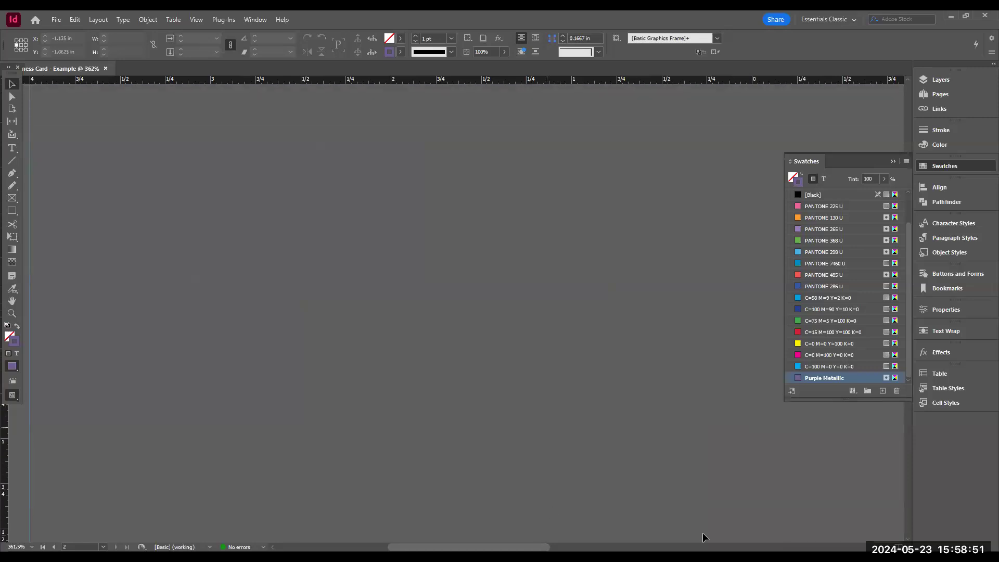
pyautogui.scroll(-3, 672, 529)
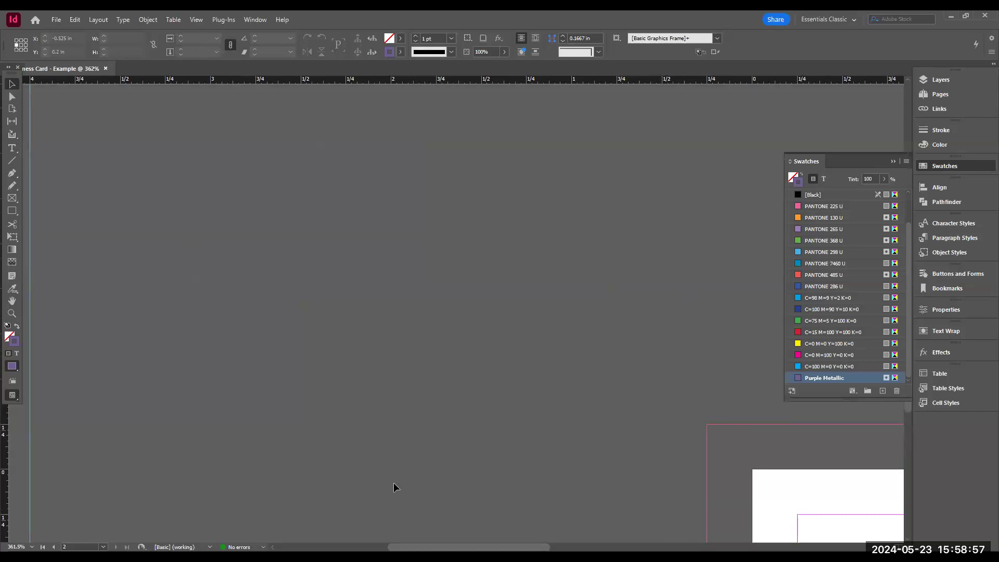
pyautogui.hscroll(5, 394, 483)
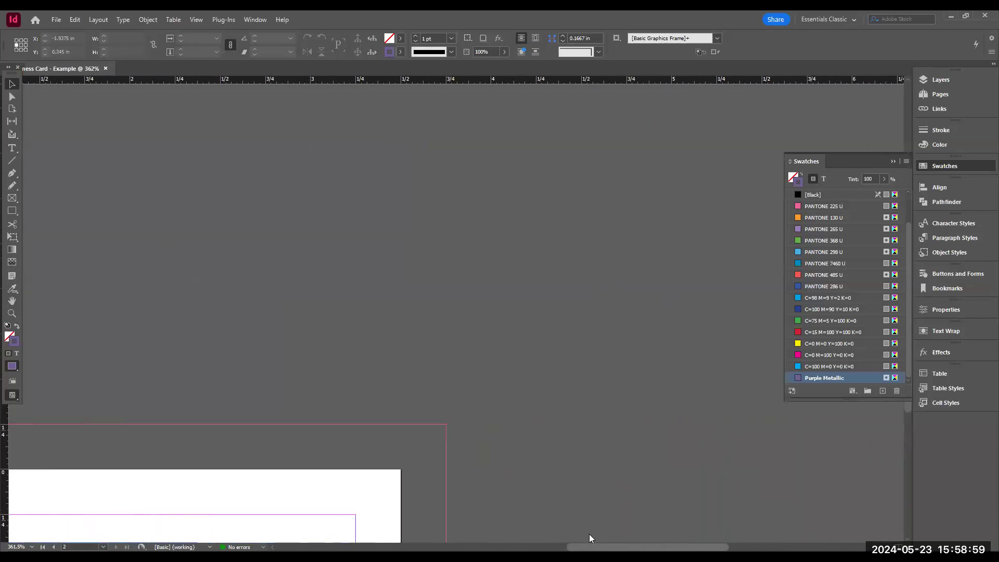
pyautogui.scroll(-5, 583, 417)
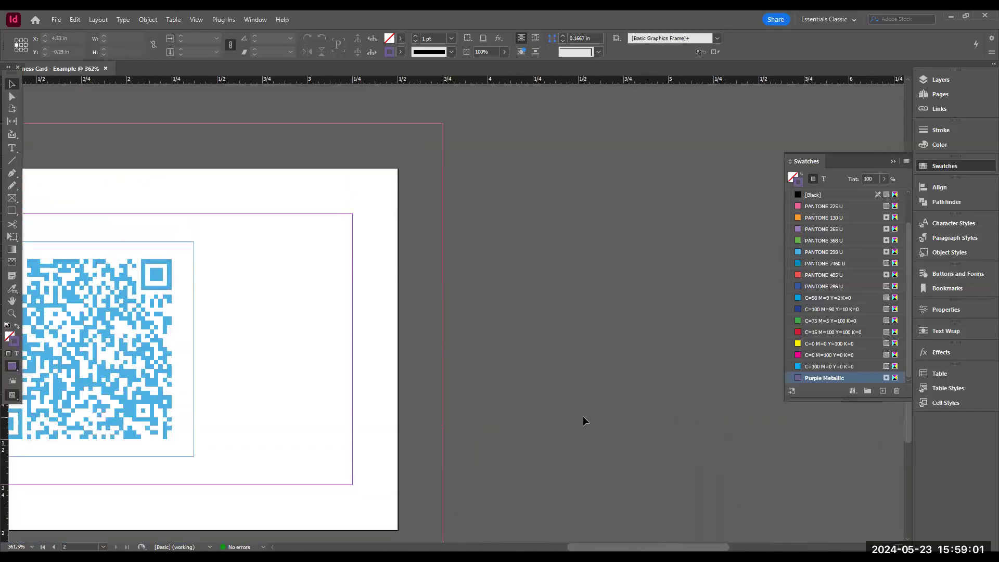
pyautogui.click(12, 148)
pyautogui.moveTo(523, 187); pyautogui.dragTo(783, 355)
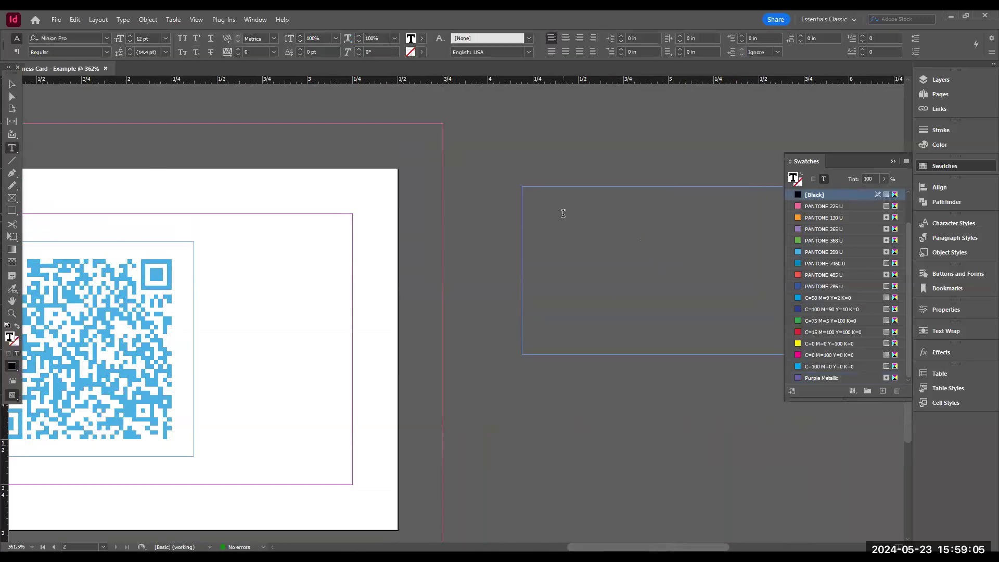
# - Type the note "Spot Color - Mettalic Purple should use the metallic emboss" into the slug text frame
pyautogui.write('Spot Color - Me')
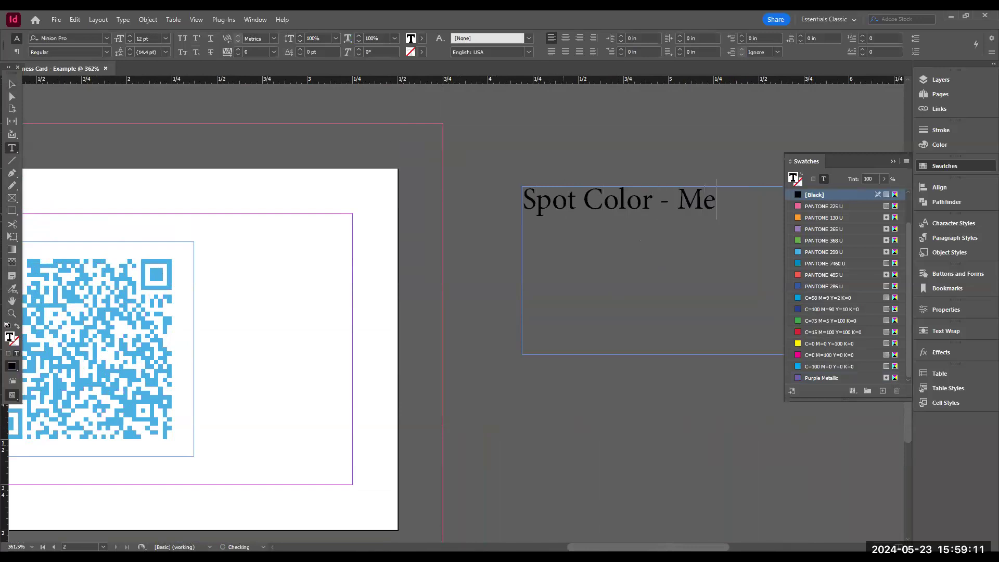
pyautogui.write('ttalic Purple should use the')
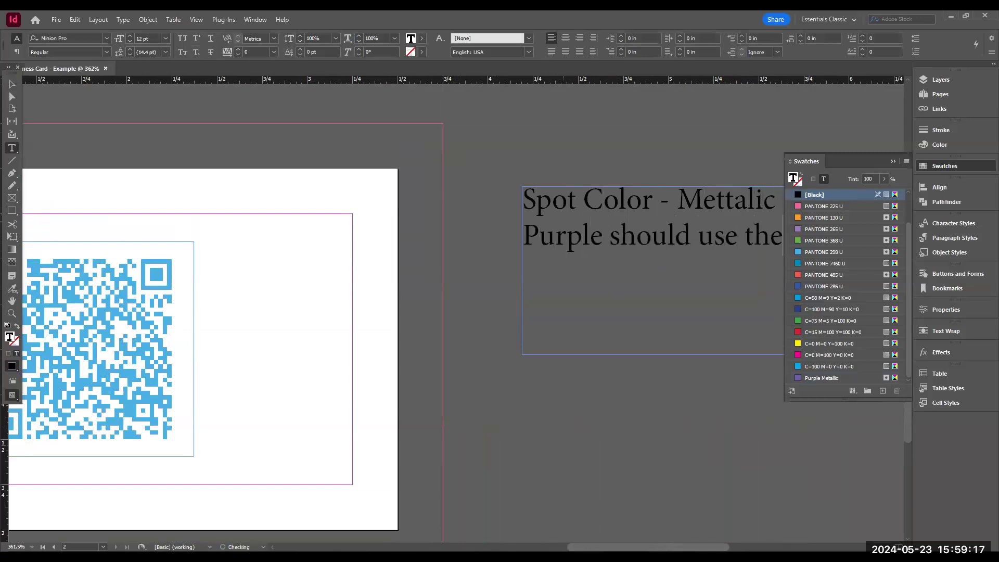
pyautogui.write(' metallic')
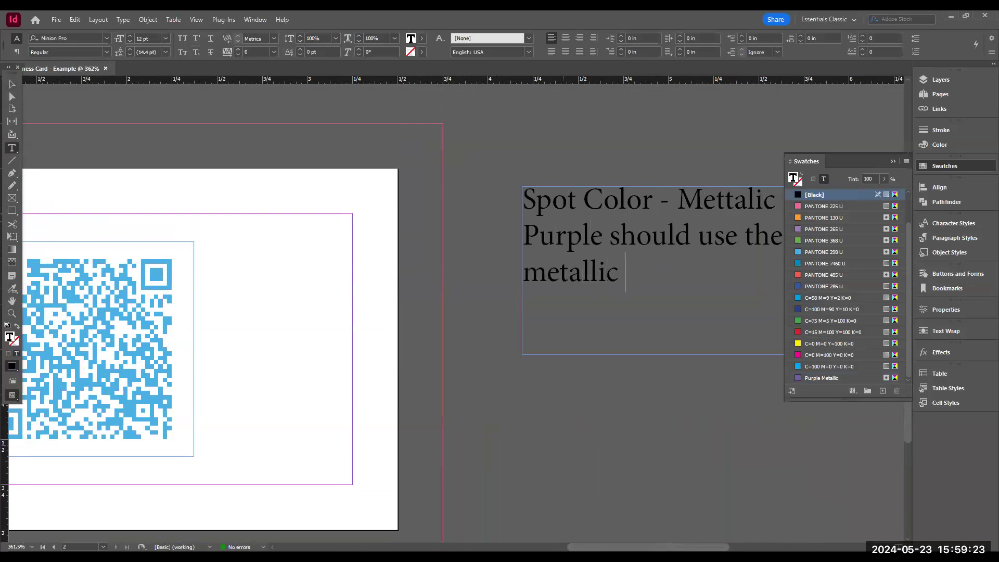
pyautogui.write('emboss')
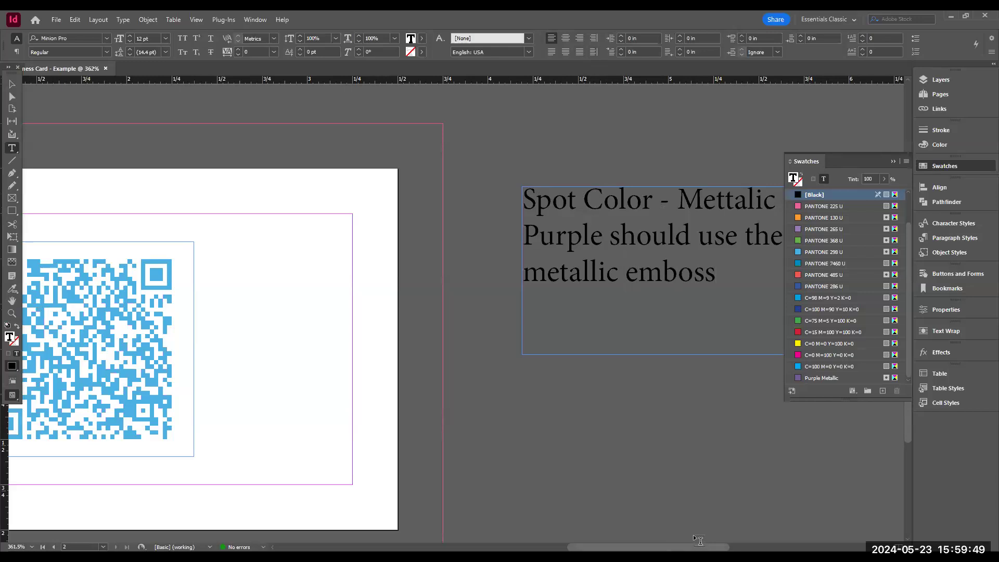
# - Draw a new text frame just below the QR code on the second page
pyautogui.click(12, 83)
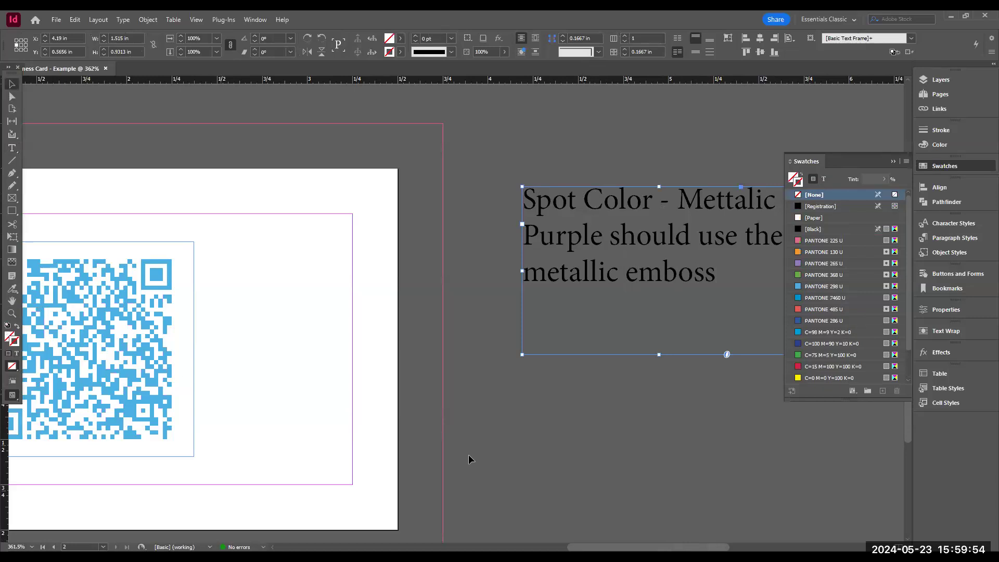
pyautogui.click(718, 475)
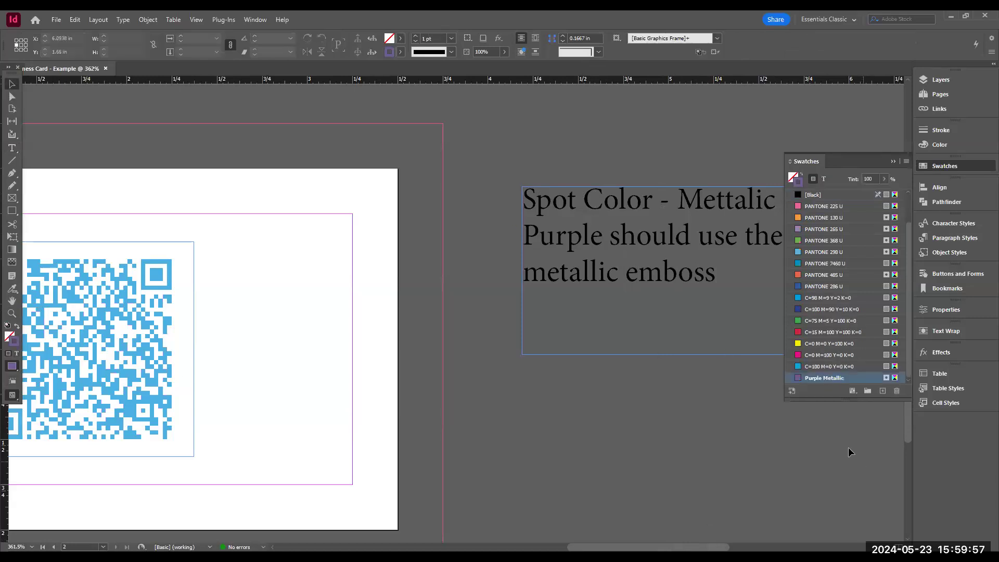
pyautogui.click(750, 546)
pyautogui.moveTo(750, 547); pyautogui.dragTo(544, 547)
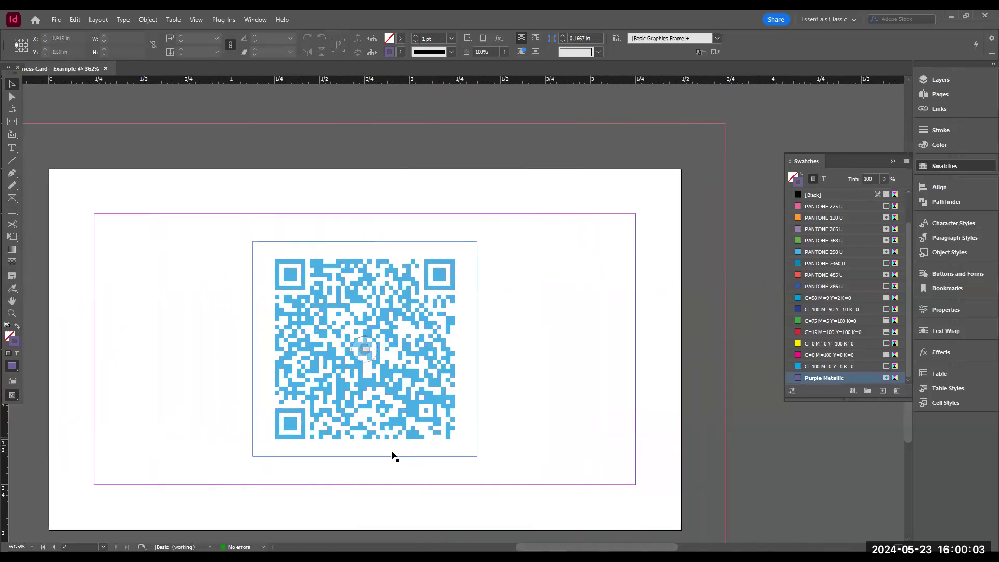
pyautogui.click(11, 150)
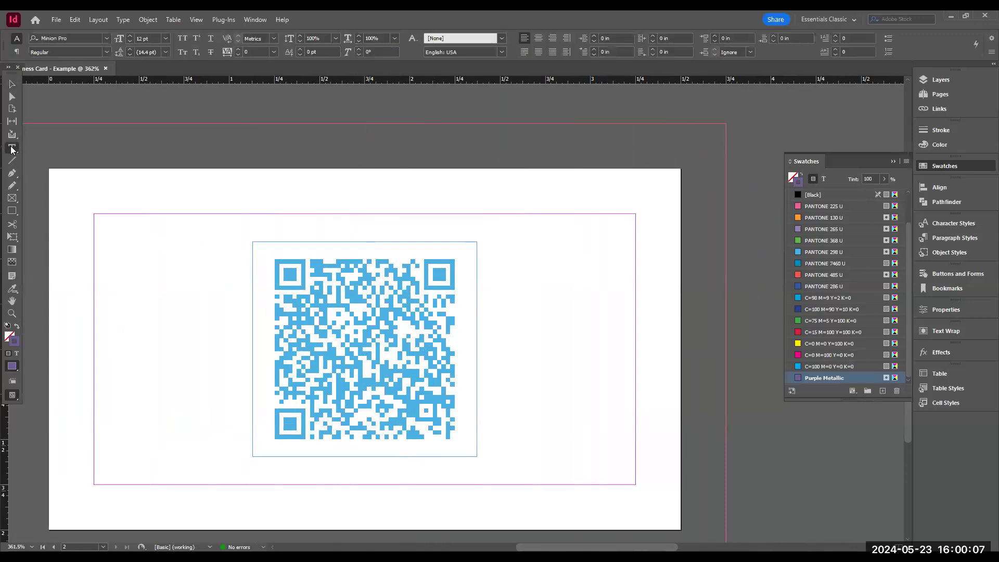
pyautogui.moveTo(220, 457); pyautogui.dragTo(510, 485)
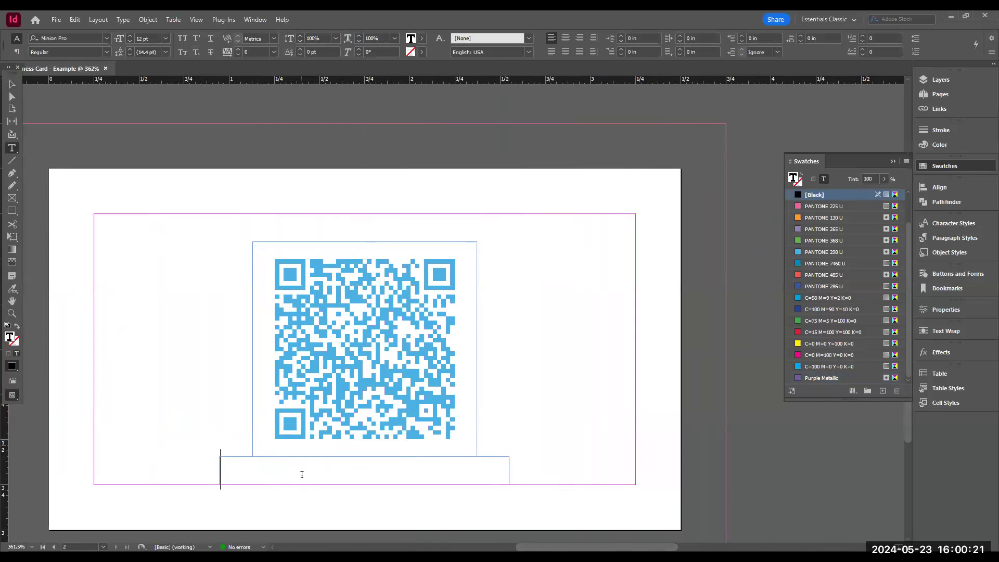
pyautogui.scroll(3, 622, 344)
pyautogui.scroll(10, 616, 338)
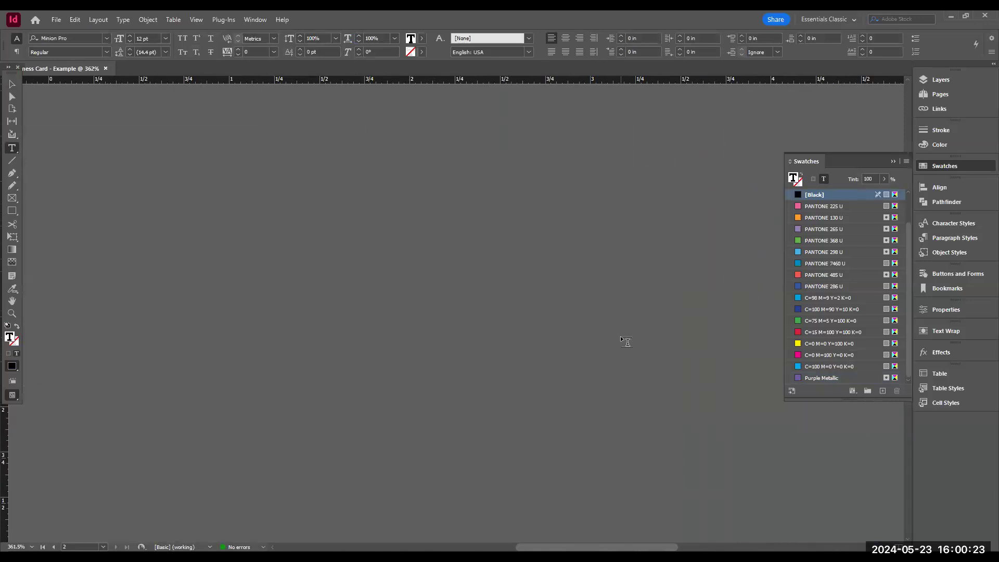
pyautogui.scroll(10, 624, 338)
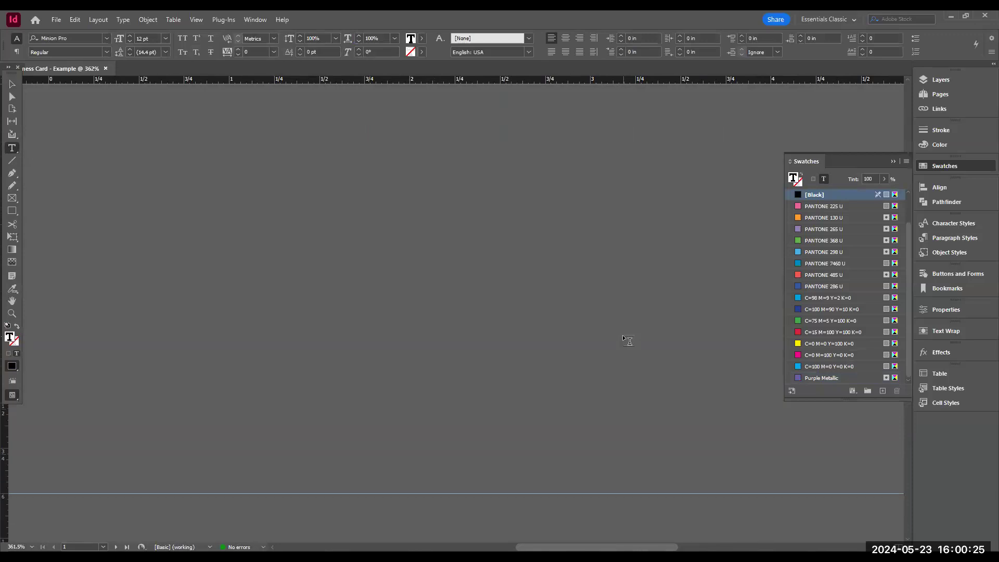
pyautogui.scroll(10, 628, 341)
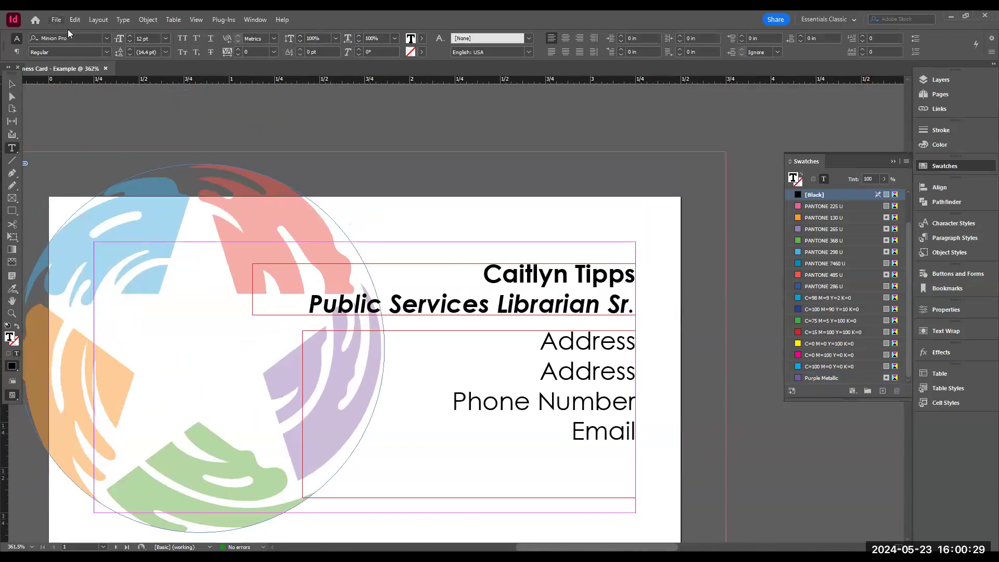
# - Create a new Letter document in inches with 0.25 in margins and 0.125 in bleed
pyautogui.click(57, 19)
pyautogui.moveTo(70, 31)
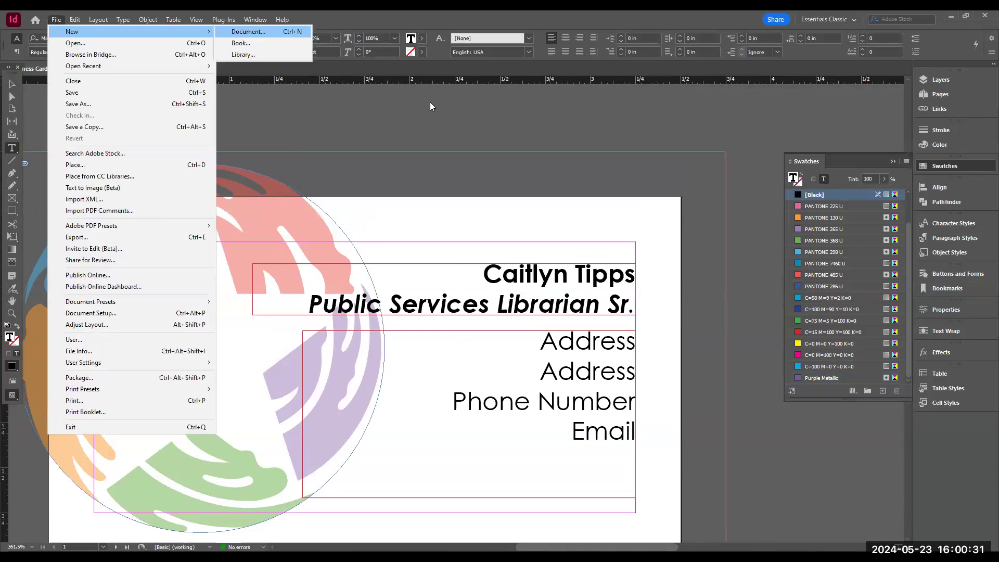
pyautogui.click(245, 33)
pyautogui.click(307, 120)
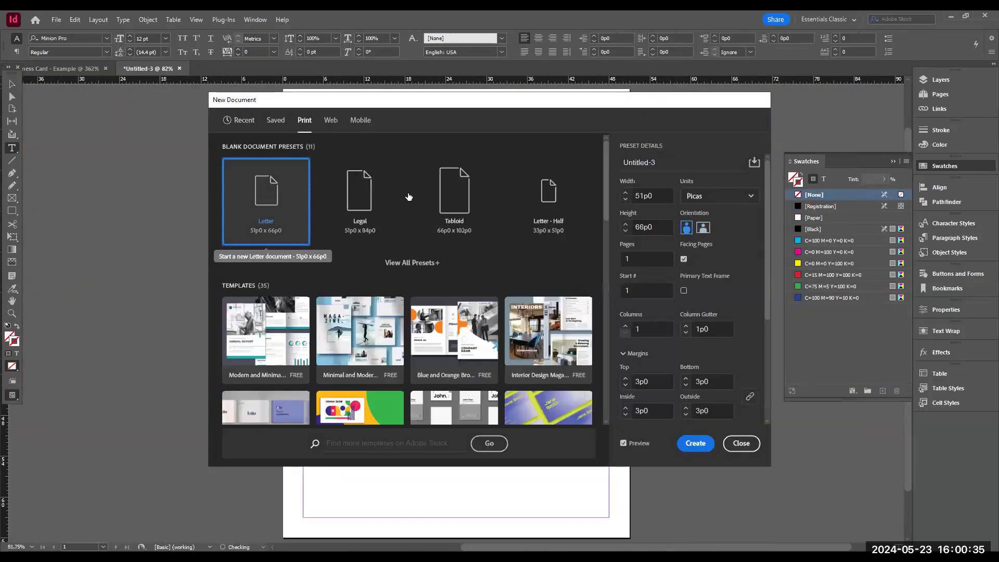
pyautogui.click(696, 195)
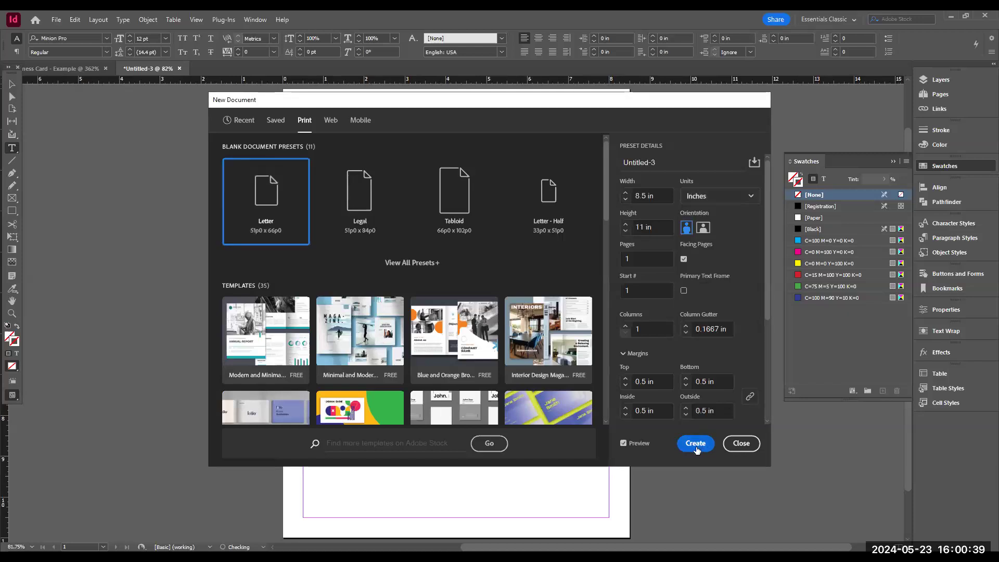
pyautogui.click(625, 387)
pyautogui.click(625, 387)
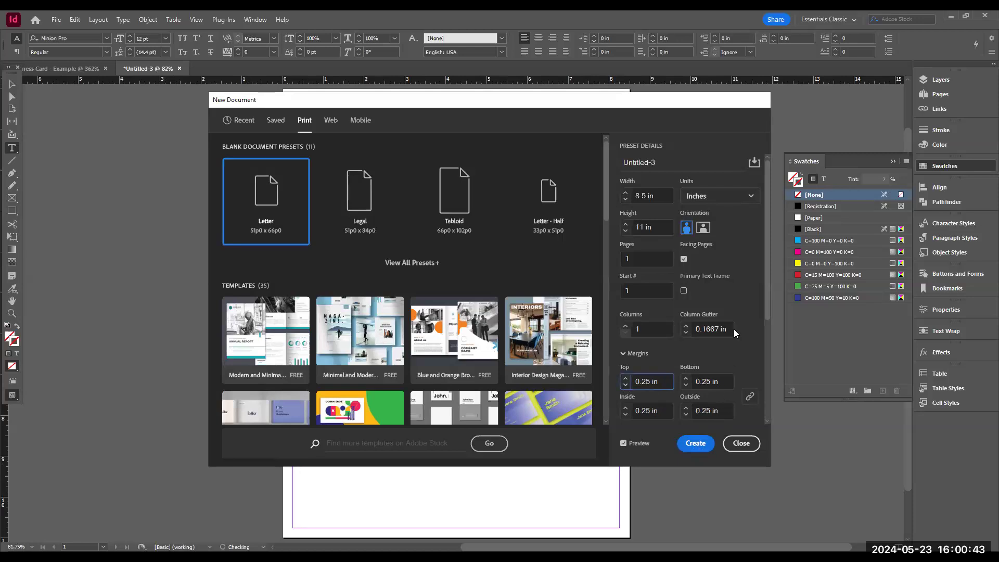
pyautogui.scroll(-3, 625, 387)
pyautogui.click(627, 386)
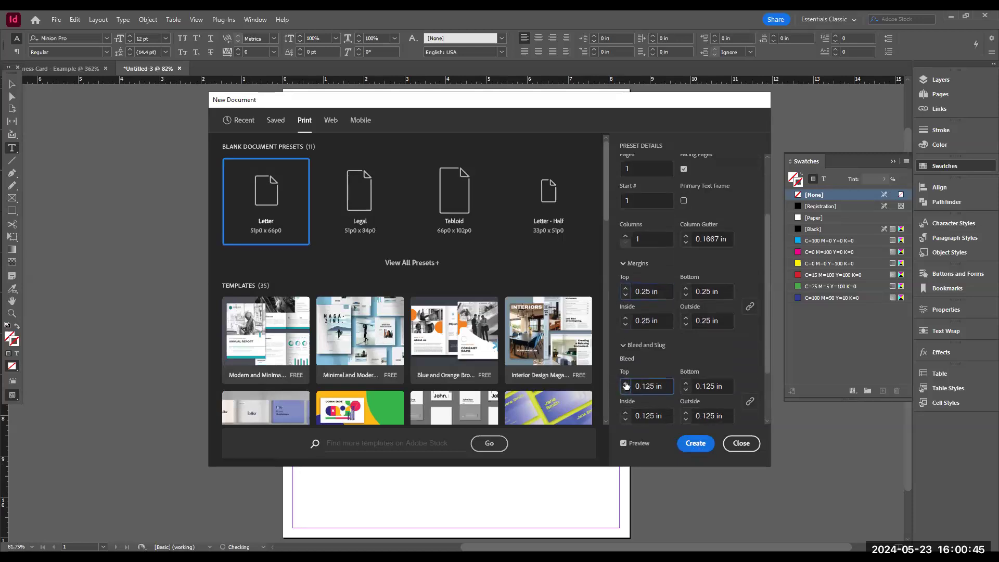
pyautogui.click(699, 445)
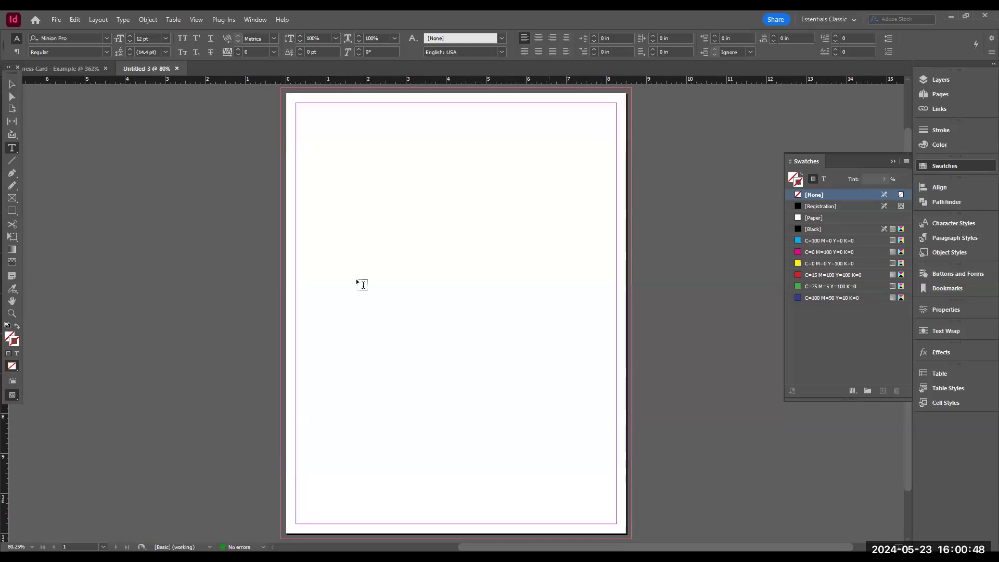
# - Draw a rectangle frame across the top edge of the page, about 8.9 x 1.9 in
pyautogui.click(12, 198)
pyautogui.scroll(2, 276, 93)
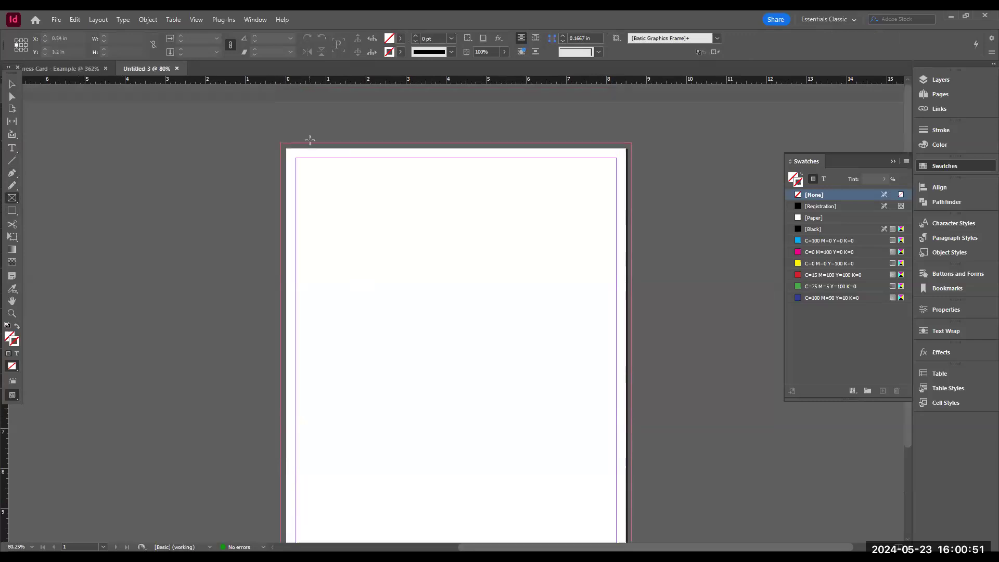
pyautogui.moveTo(278, 137); pyautogui.dragTo(635, 213)
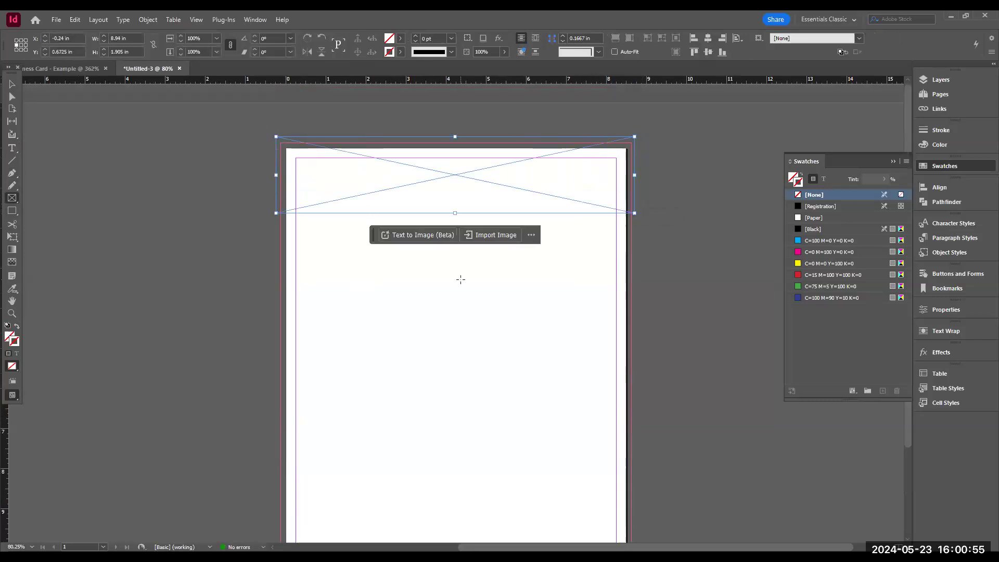
# - Draw a rectangle frame across the bottom edge of the page, about 10.4 x 1.6 in, and nudge it slightly
pyautogui.scroll(-4, 270, 428)
pyautogui.moveTo(272, 440); pyautogui.dragTo(691, 503)
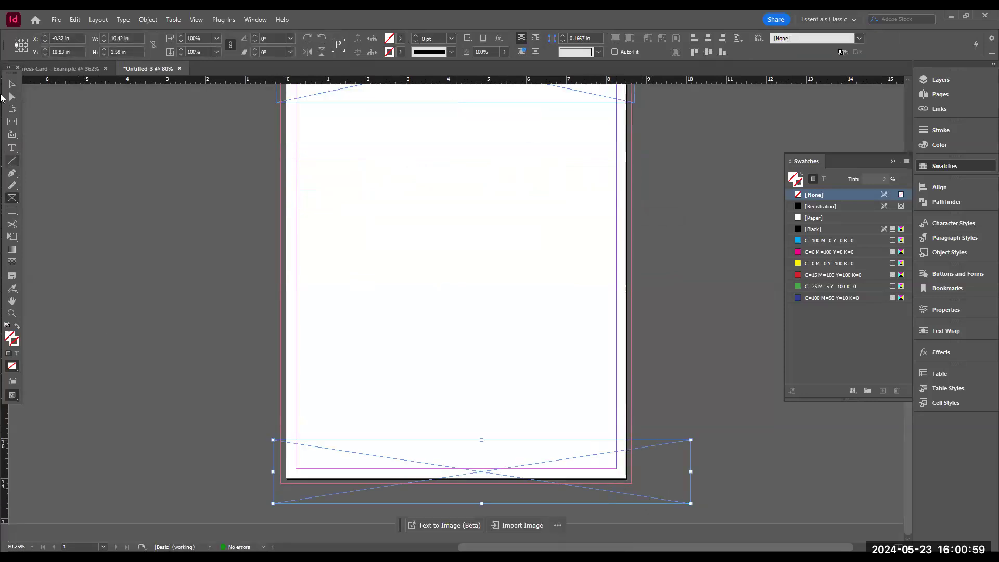
pyautogui.press('v')
pyautogui.moveTo(488, 458); pyautogui.dragTo(514, 459)
# - Place the image "Background_White with stars.jpg" into the top frame
pyautogui.scroll(1, 500, 364)
pyautogui.click(432, 112)
pyautogui.click(465, 160)
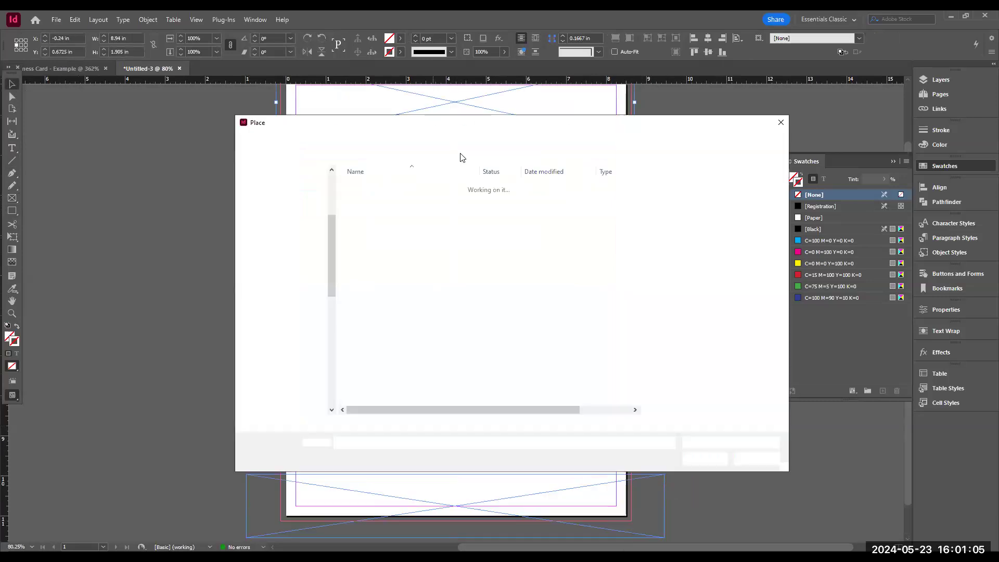
pyautogui.click(440, 193)
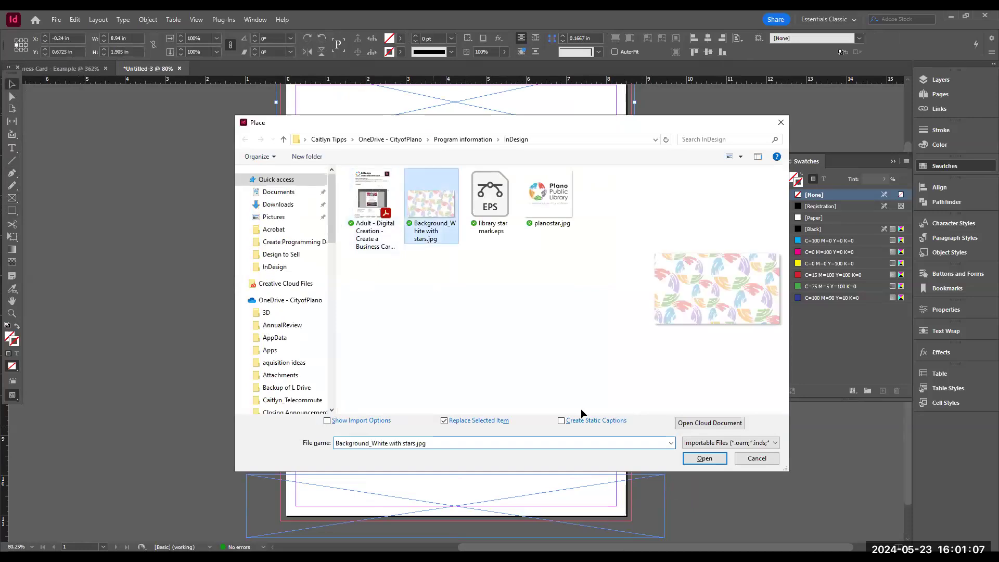
pyautogui.press('Return')
# - Fit the background image to fill the top frame proportionally
pyautogui.rightClick(489, 179)
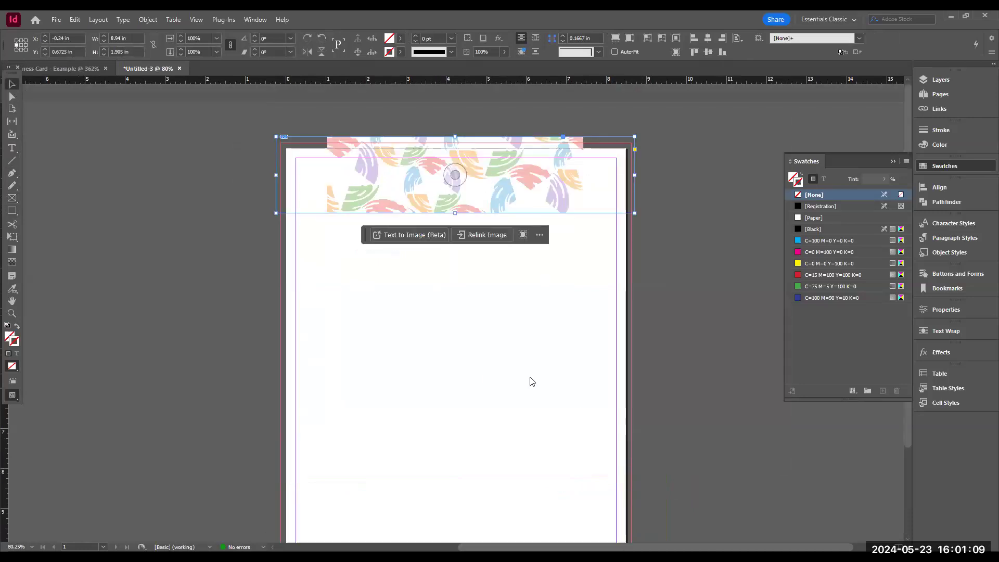
pyautogui.moveTo(524, 359)
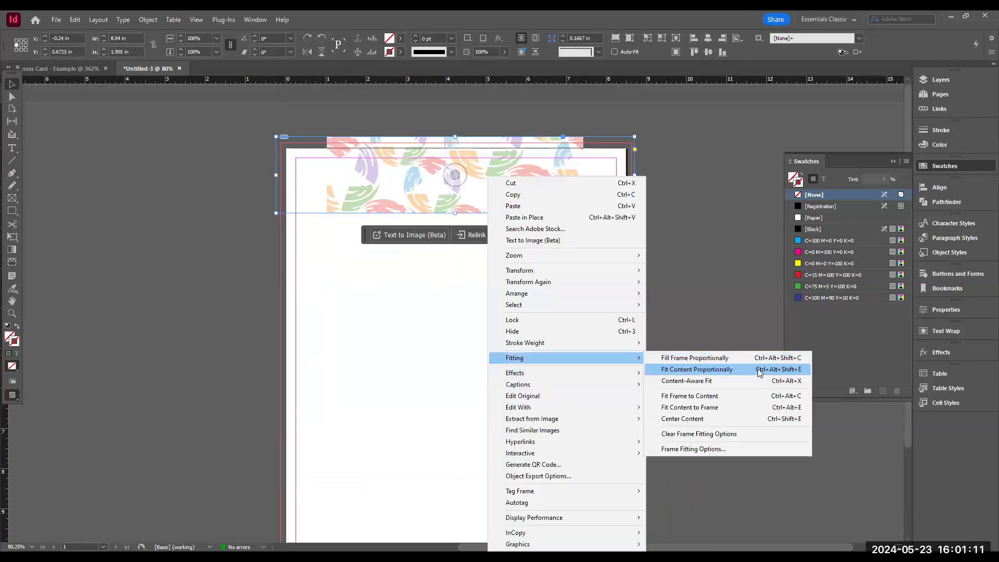
pyautogui.click(737, 358)
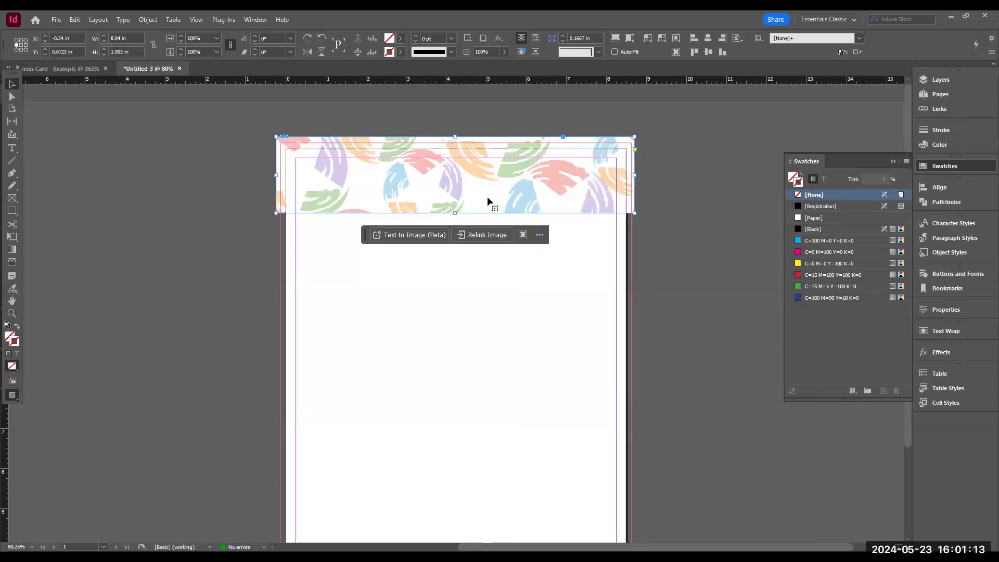
# - Change the display performance setting of the top background image
pyautogui.rightClick(489, 302)
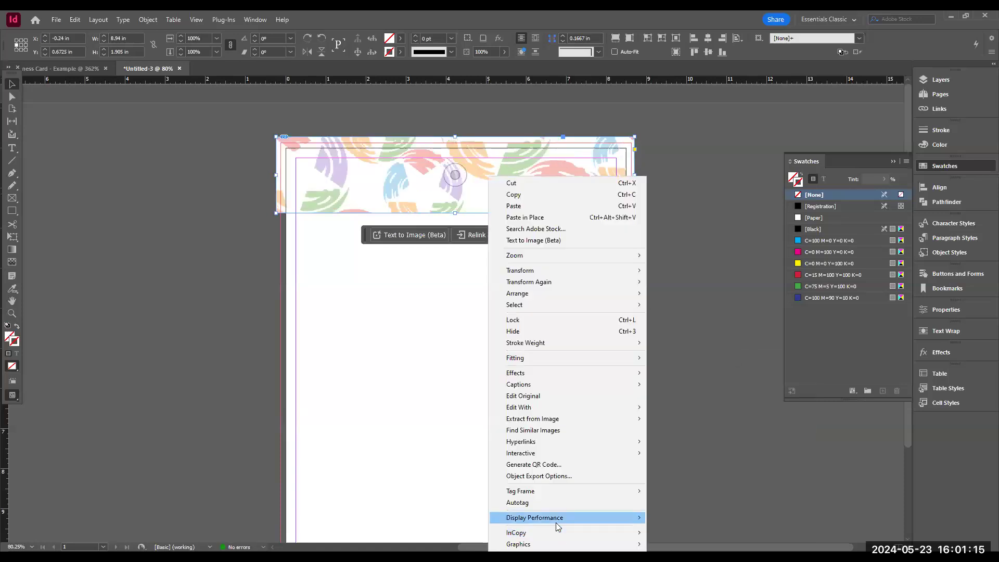
pyautogui.moveTo(556, 523)
pyautogui.click(671, 540)
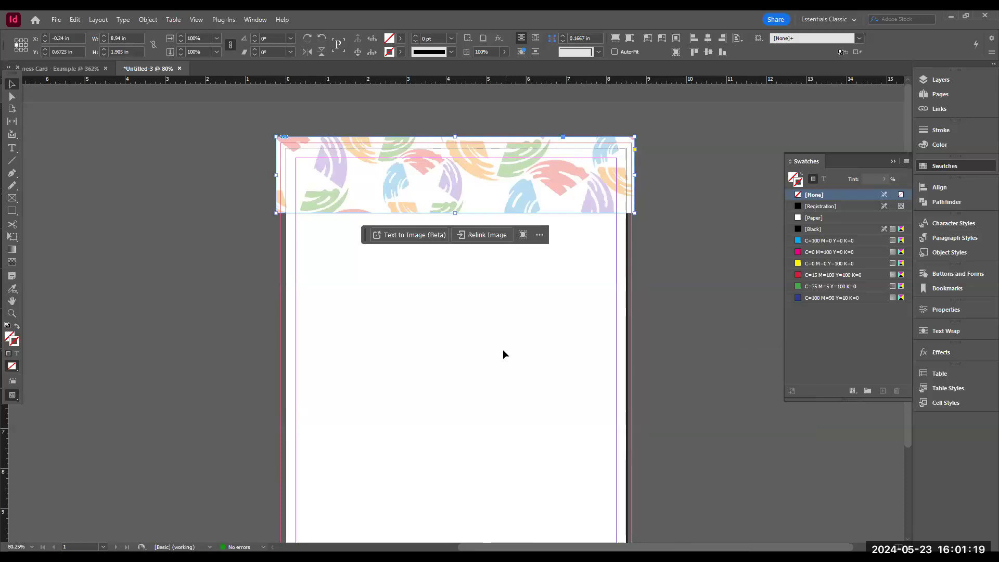
# - Place the image "planostar.jpg" into the bottom frame
pyautogui.scroll(-3, 502, 355)
pyautogui.click(459, 464)
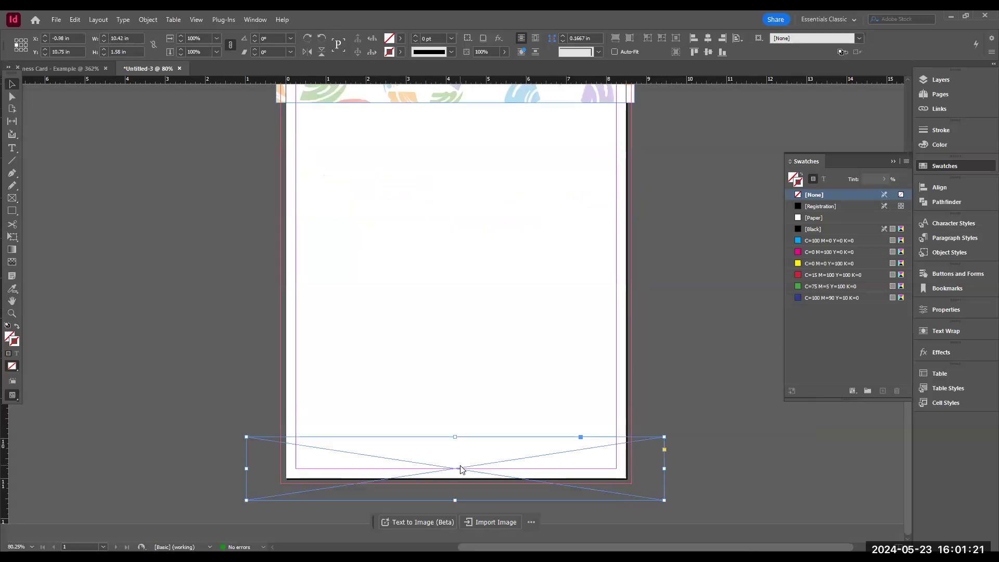
pyautogui.hotkey('ctrl', 'd')
pyautogui.click(541, 200)
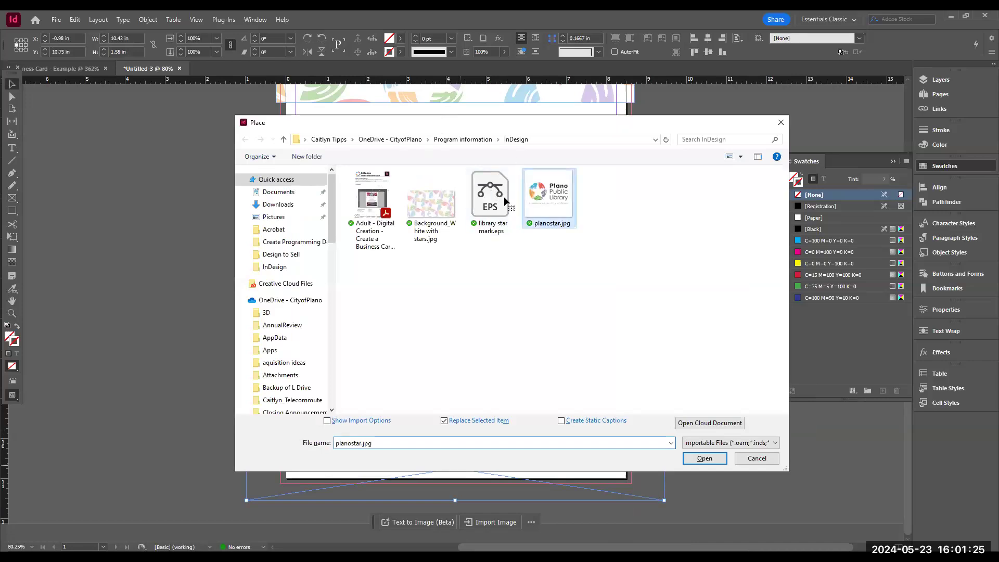
pyautogui.press('Return')
# - Fit the logo proportionally inside the bottom frame
pyautogui.rightClick(488, 451)
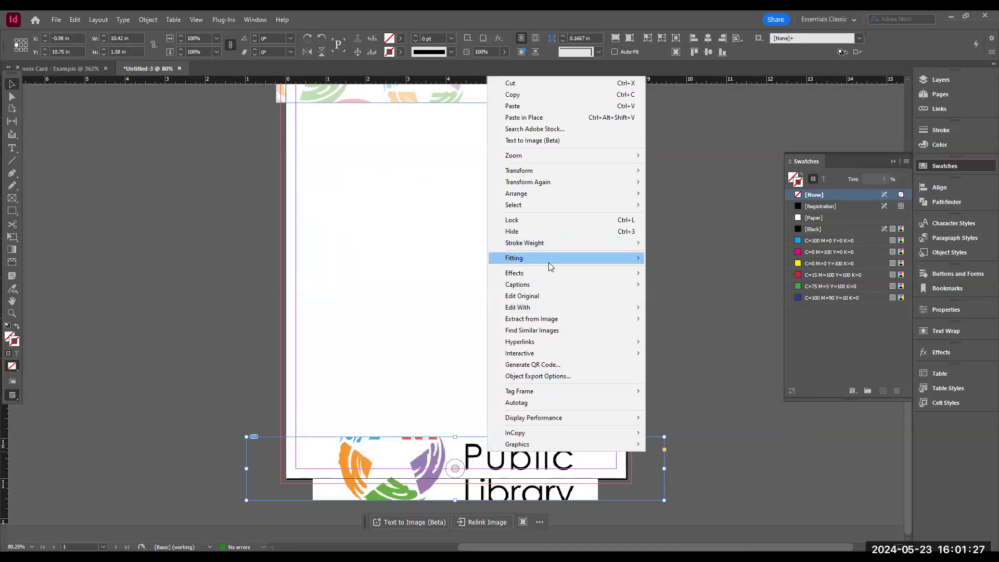
pyautogui.moveTo(549, 263)
pyautogui.click(729, 272)
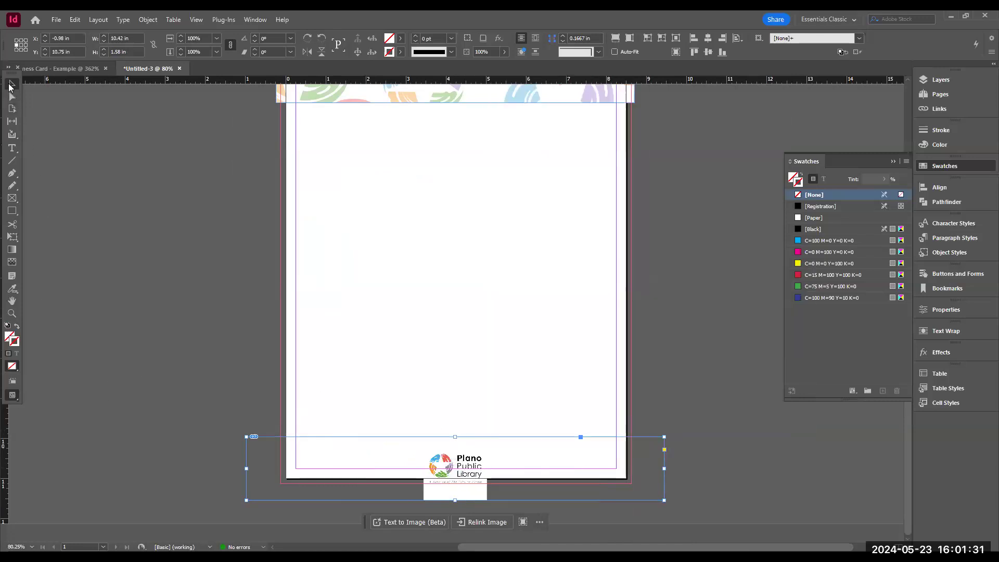
# - Fit the bottom frame to the logo content
pyautogui.rightClick(465, 453)
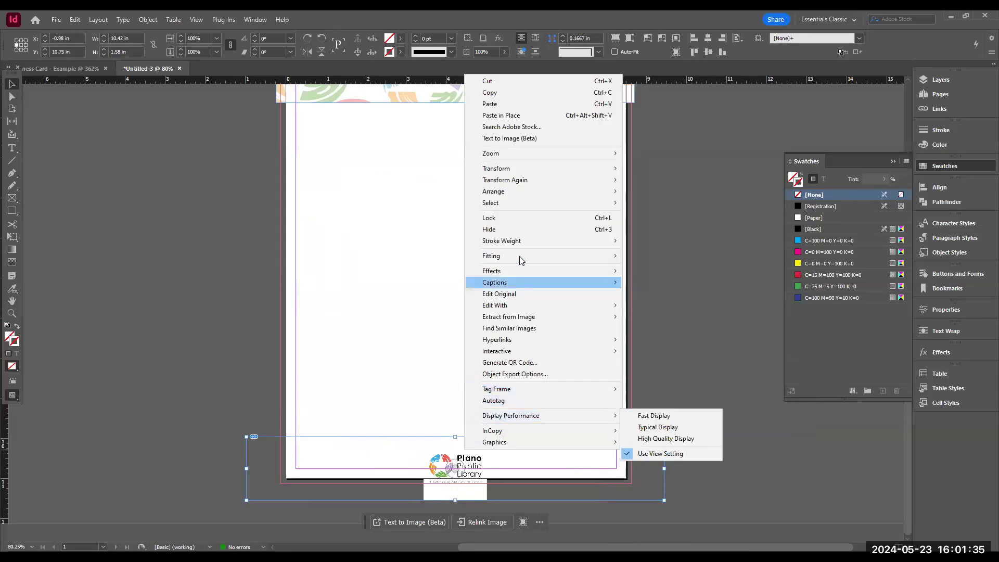
pyautogui.moveTo(520, 258)
pyautogui.click(650, 297)
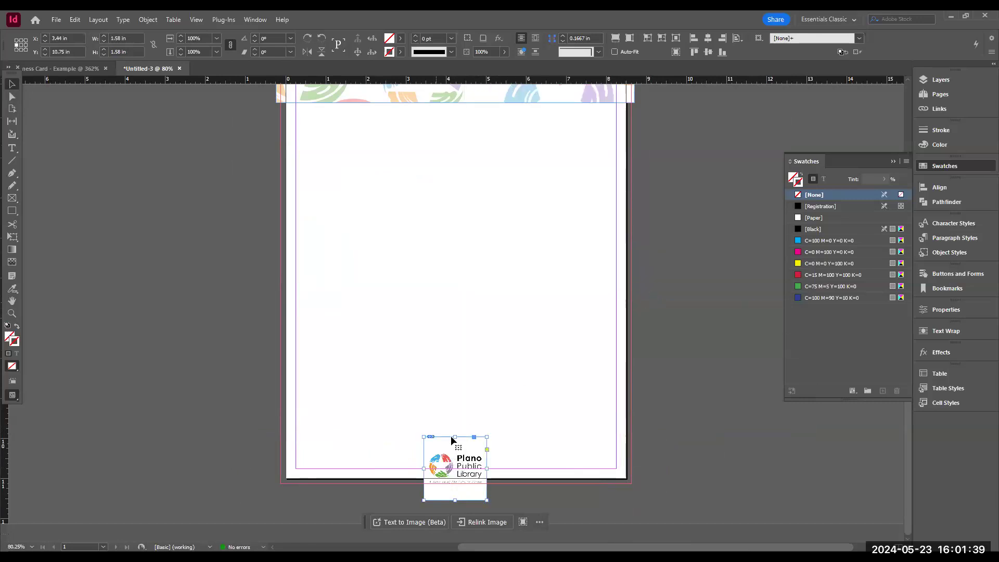
# - Move and crop the logo frame so it sits centred just inside the bottom margin of the page
pyautogui.moveTo(456, 438); pyautogui.dragTo(455, 448)
pyautogui.moveTo(455, 500); pyautogui.dragTo(457, 484)
pyautogui.moveTo(457, 460); pyautogui.dragTo(455, 446)
pyautogui.click(523, 483)
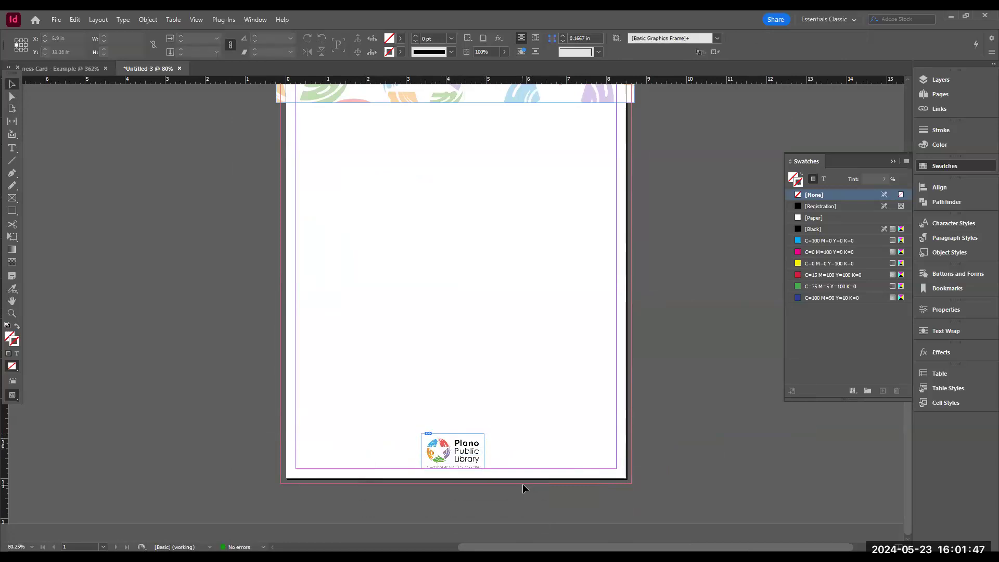
# - Align the top background frame to the horizontal centre of the page
pyautogui.scroll(3, 523, 483)
pyautogui.scroll(-1, 523, 483)
pyautogui.scroll(-2, 515, 473)
pyautogui.scroll(3, 522, 423)
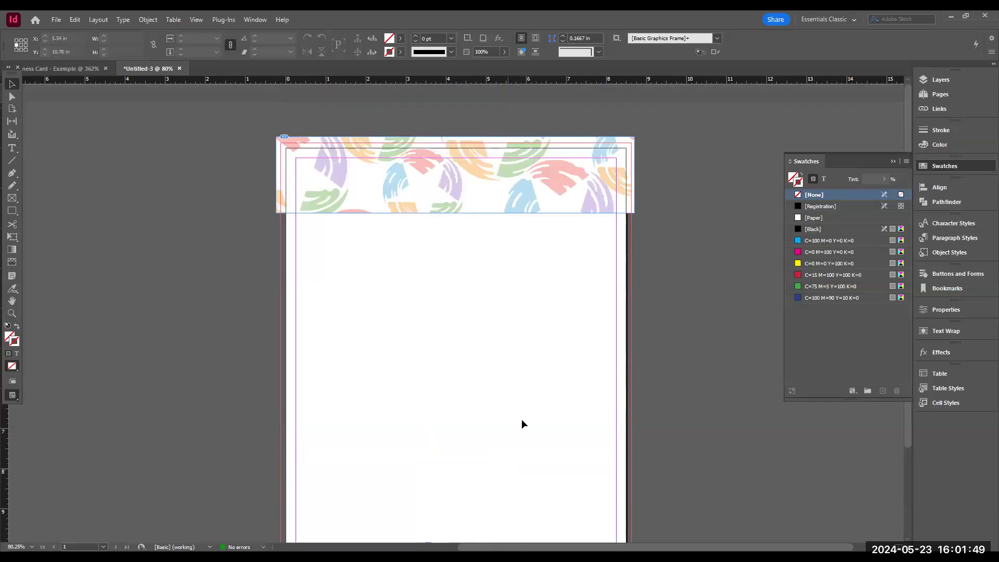
pyautogui.moveTo(269, 121); pyautogui.dragTo(681, 321)
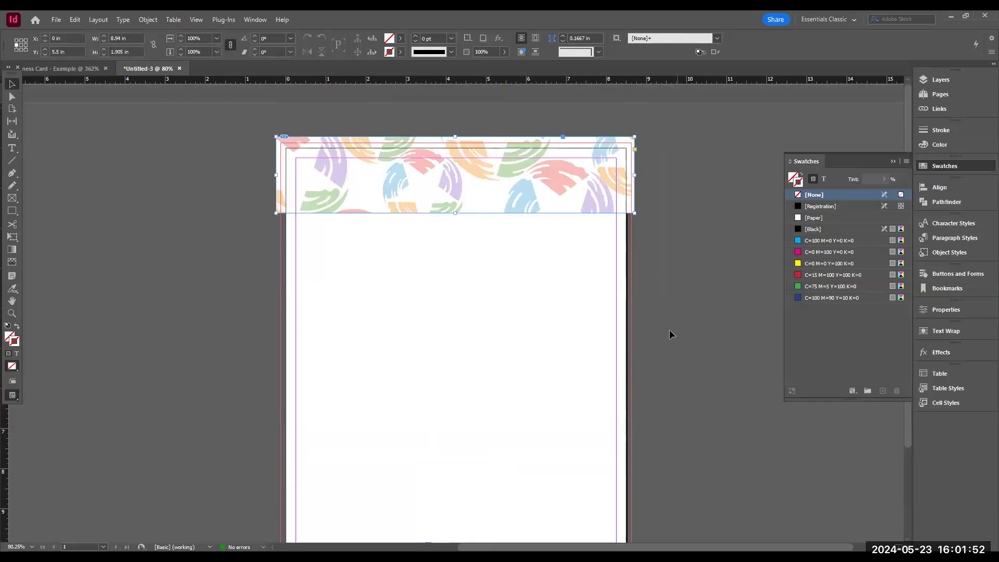
pyautogui.click(949, 187)
pyautogui.click(841, 277)
pyautogui.click(879, 310)
pyautogui.click(814, 213)
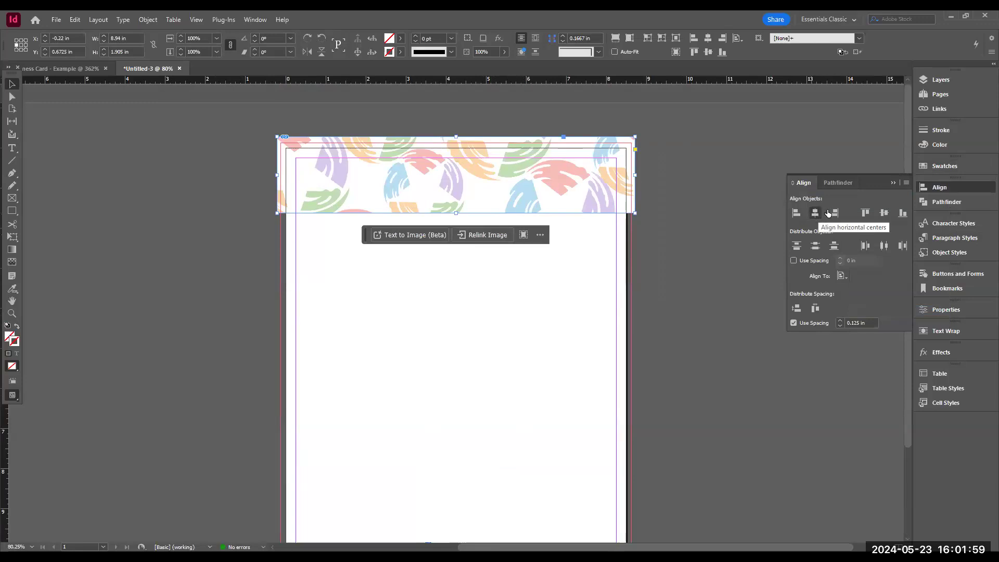
pyautogui.click(342, 276)
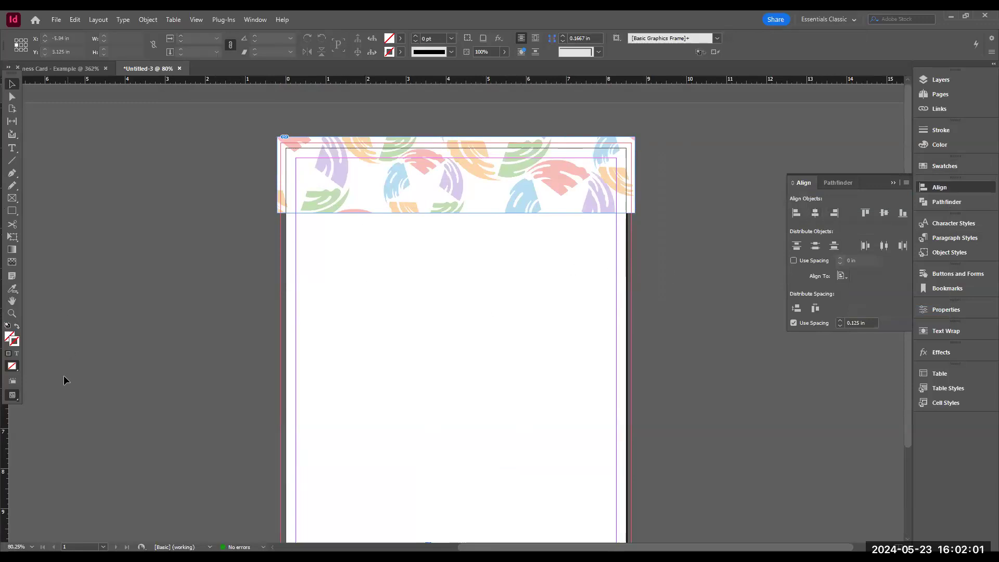
# - Switch the screen mode to Preview to check the page layout
pyautogui.moveTo(13, 398); pyautogui.dragTo(52, 420)
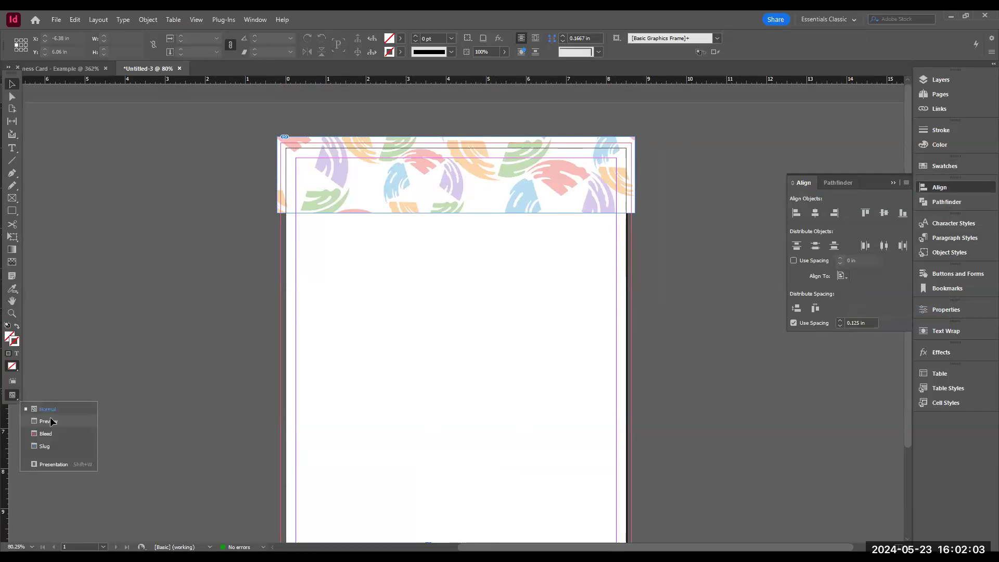
pyautogui.scroll(-3, 557, 214)
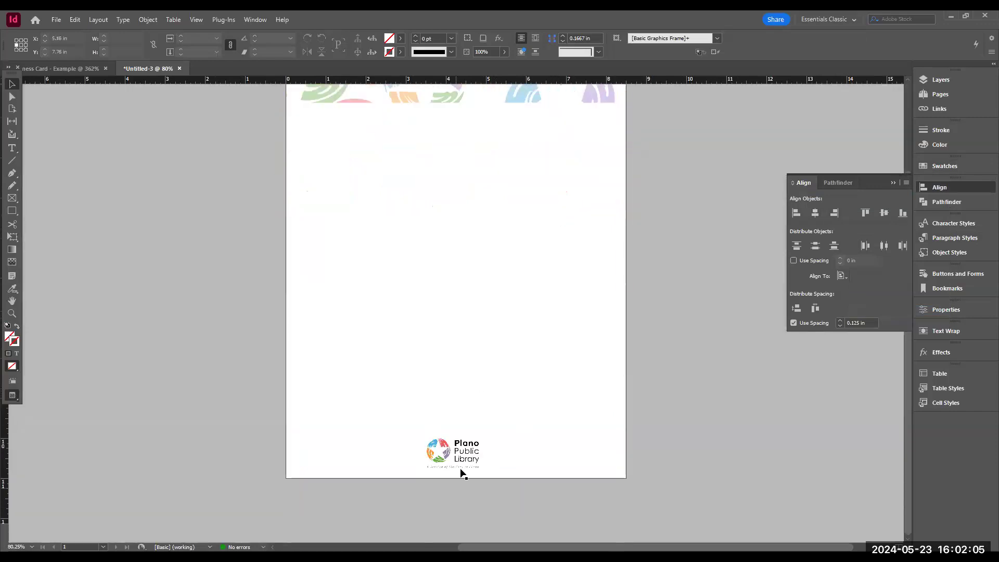
pyautogui.scroll(3, 464, 295)
pyautogui.scroll(-3, 489, 248)
# - Draw a small text frame below the top banner on the left
pyautogui.click(11, 150)
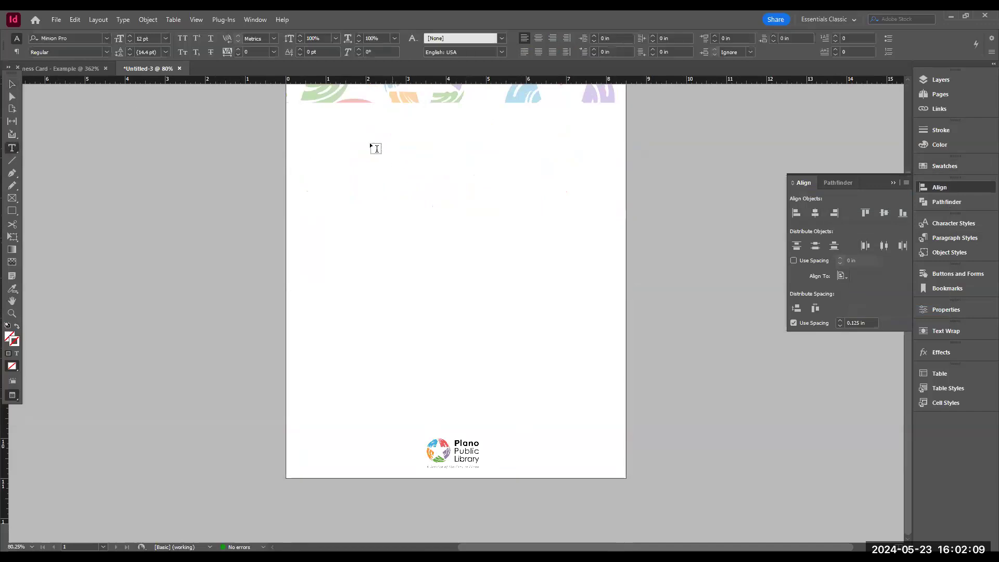
pyautogui.moveTo(296, 117); pyautogui.dragTo(386, 134)
# - Draw a rectangle frame about 2.45 x 0.56 in below the top banner on the left and return to Normal screen mode
pyautogui.click(12, 199)
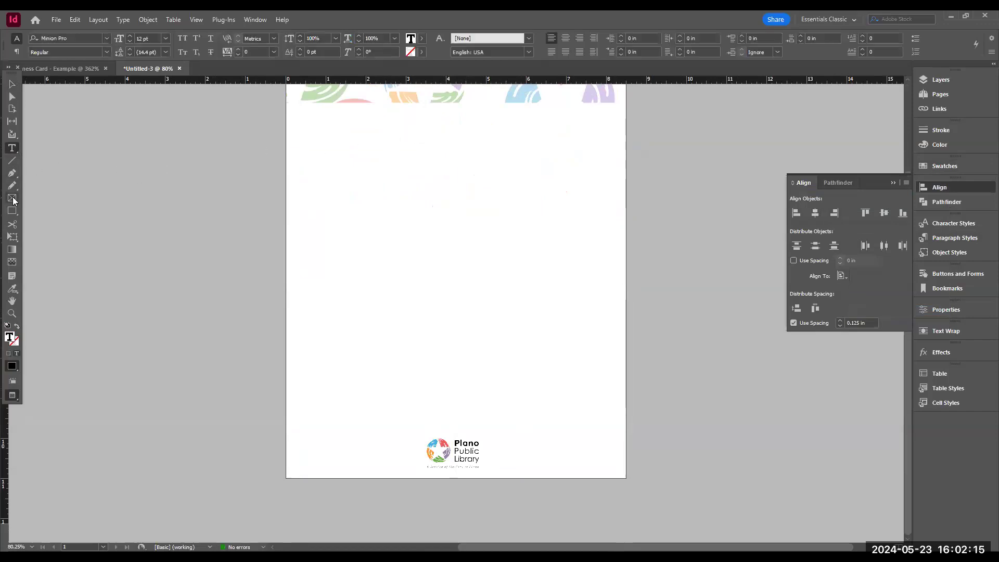
pyautogui.moveTo(295, 118); pyautogui.dragTo(394, 139)
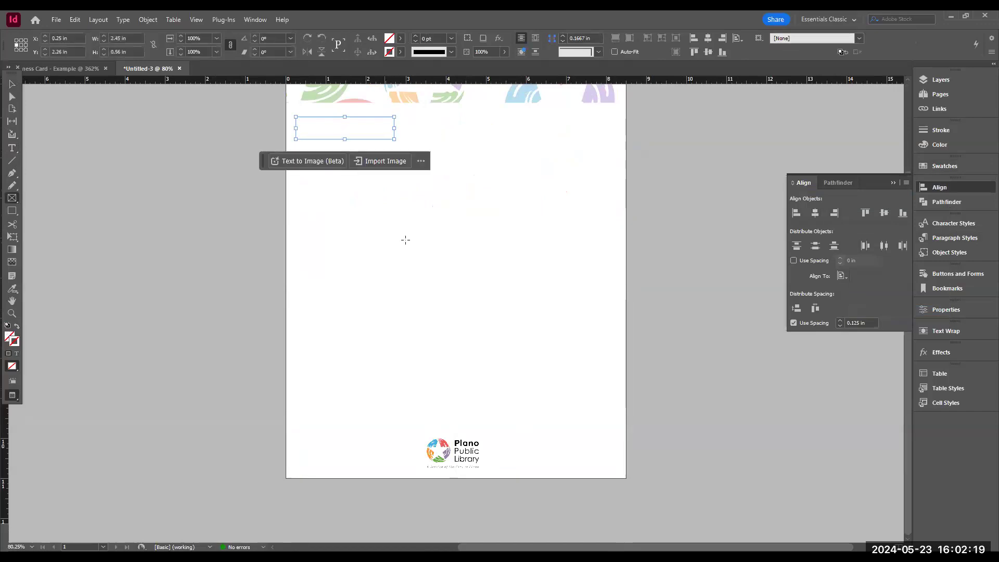
pyautogui.rightClick(10, 396)
pyautogui.click(47, 410)
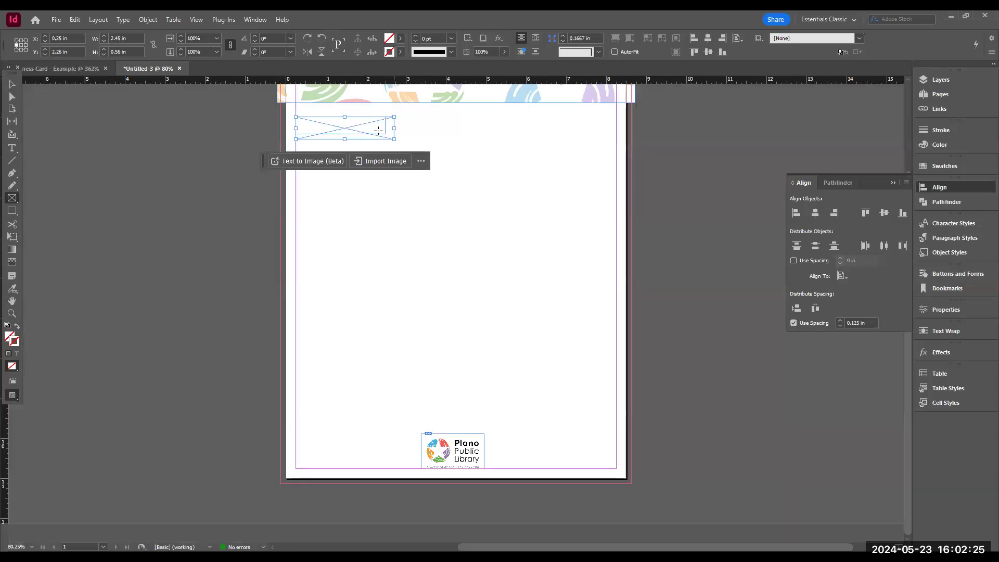
# - Delete the empty text frame hidden under the new rectangle frame, keeping the rectangle in place
pyautogui.click(12, 84)
pyautogui.moveTo(331, 127); pyautogui.dragTo(453, 123)
pyautogui.click(350, 124)
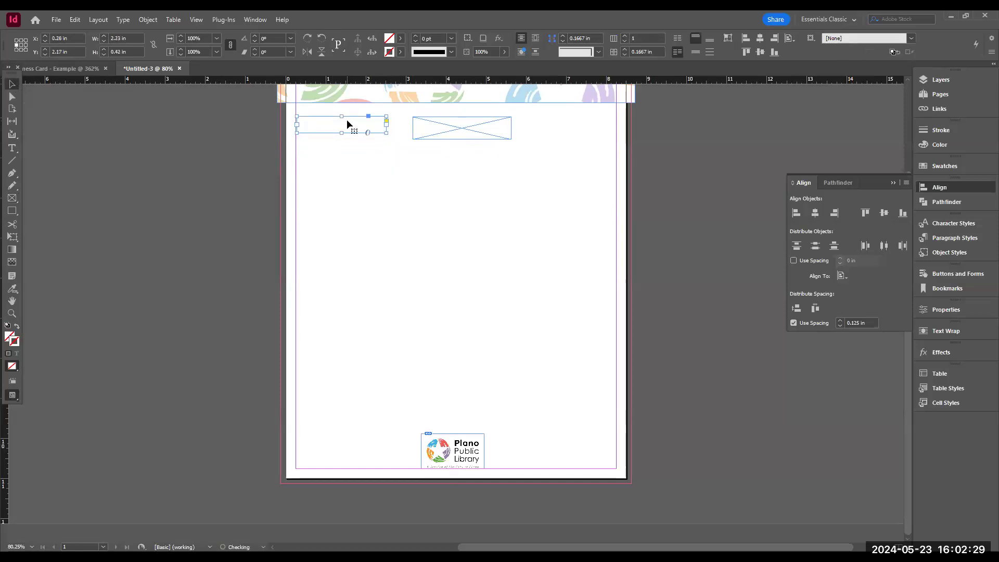
pyautogui.press('Delete')
pyautogui.moveTo(455, 127); pyautogui.dragTo(338, 124)
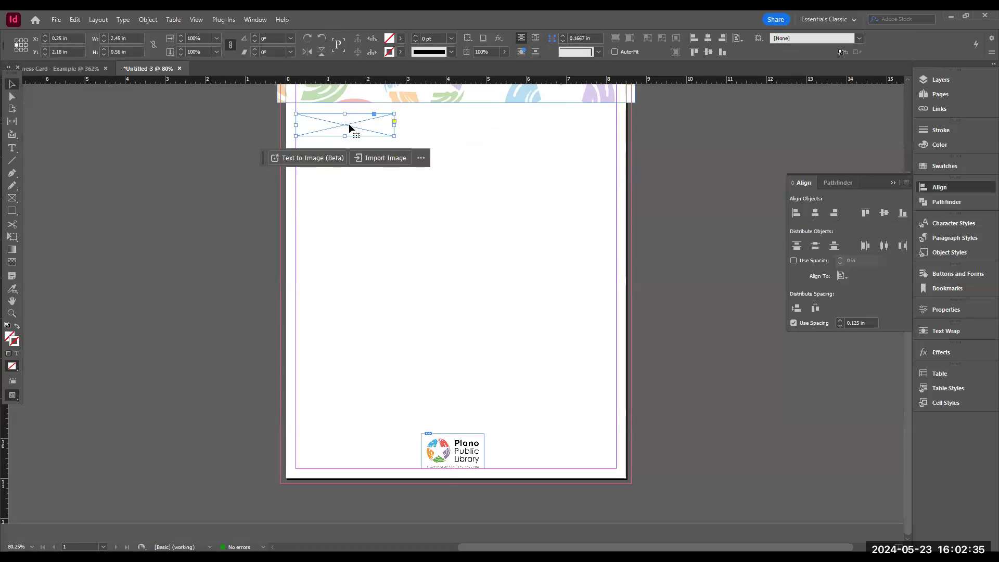
# - Switch to the Type tool and draw a large body text frame spanning the page width below the header area
pyautogui.press('t')
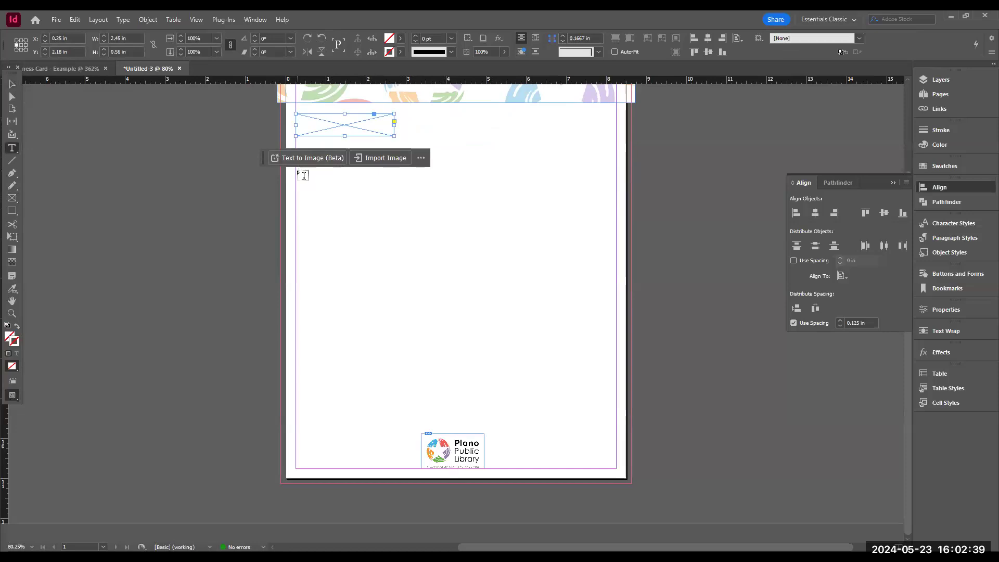
pyautogui.moveTo(296, 169); pyautogui.dragTo(617, 346)
# - Draw two text frames in the lower right area above the logo: a short one and a taller one beneath it
pyautogui.moveTo(519, 352); pyautogui.dragTo(613, 368)
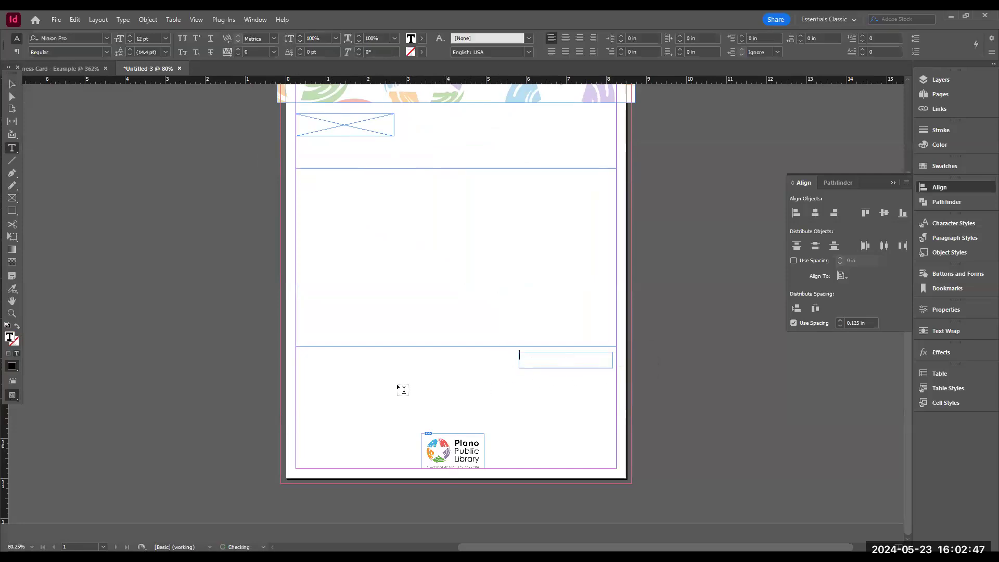
pyautogui.moveTo(466, 375); pyautogui.dragTo(613, 421)
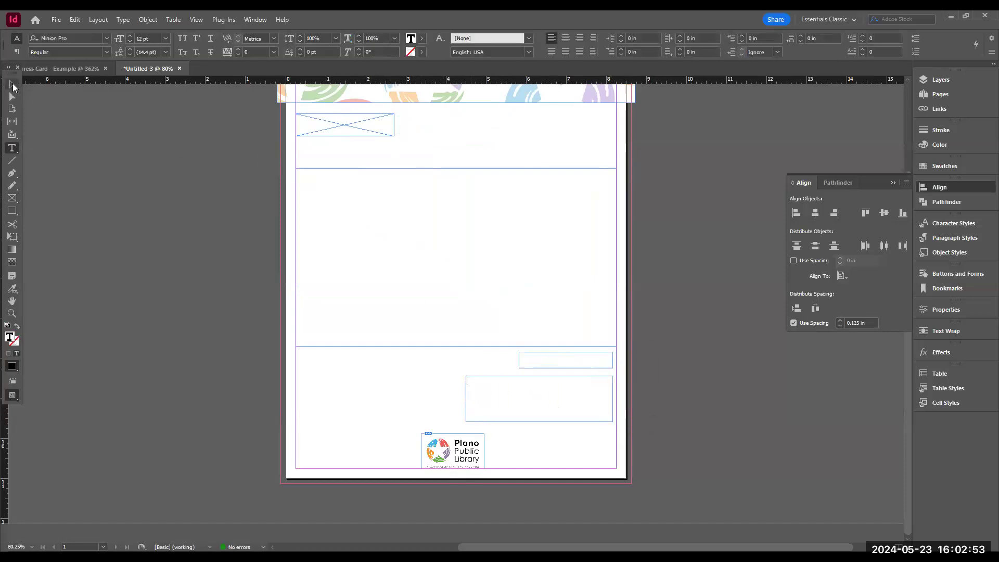
# - Draw a small text frame at the top right just below the banner, then deselect everything
pyautogui.click(548, 151)
pyautogui.moveTo(550, 106)
pyautogui.mouseDown()
pyautogui.moveTo(632, 123)
pyautogui.moveTo(613, 118)
pyautogui.mouseUp()
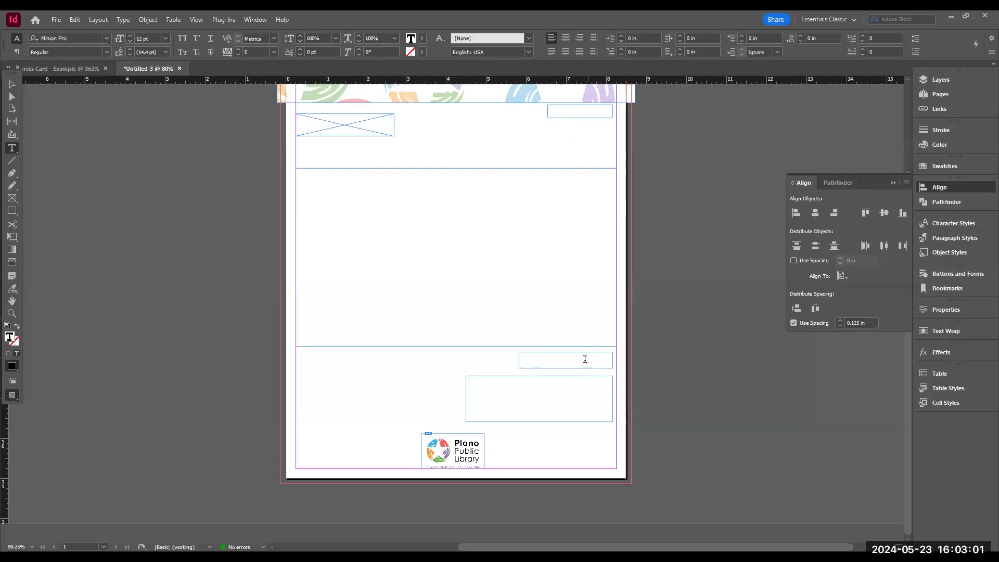
pyautogui.press('Escape')
pyautogui.click(692, 323)
# - Open the Paragraph Styles panel and review its panel menu options
pyautogui.scroll(3, 692, 323)
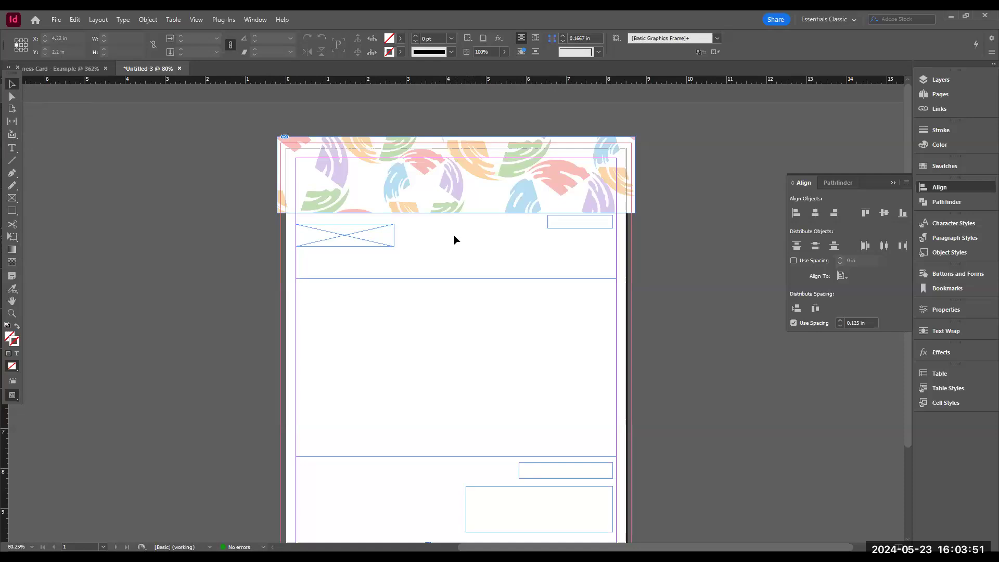
pyautogui.click(947, 185)
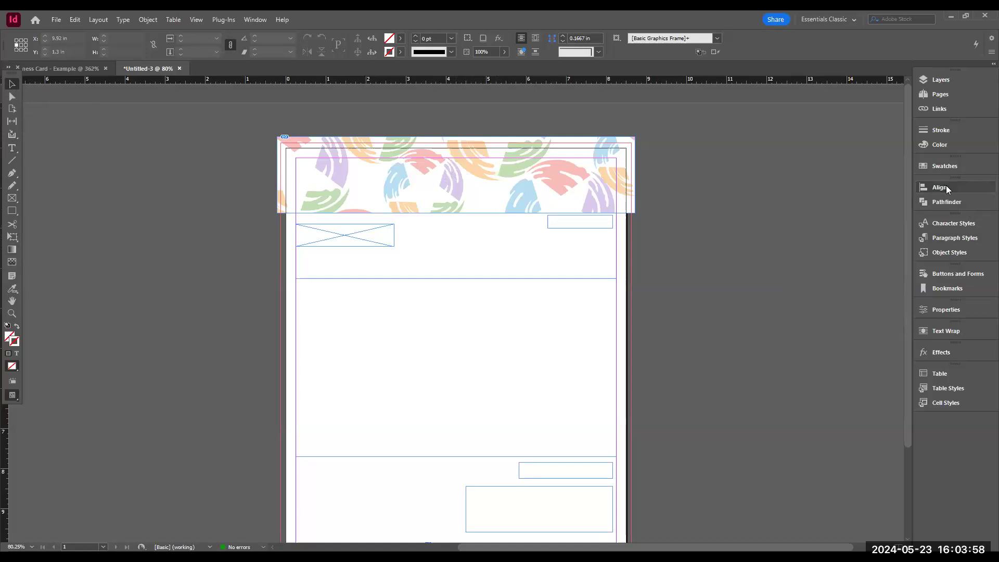
pyautogui.click(951, 238)
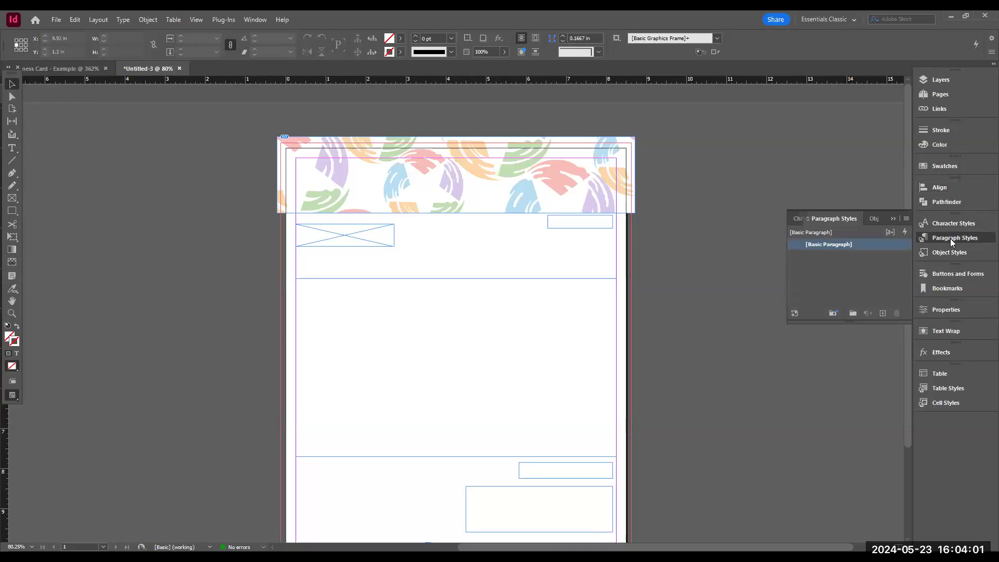
pyautogui.click(950, 225)
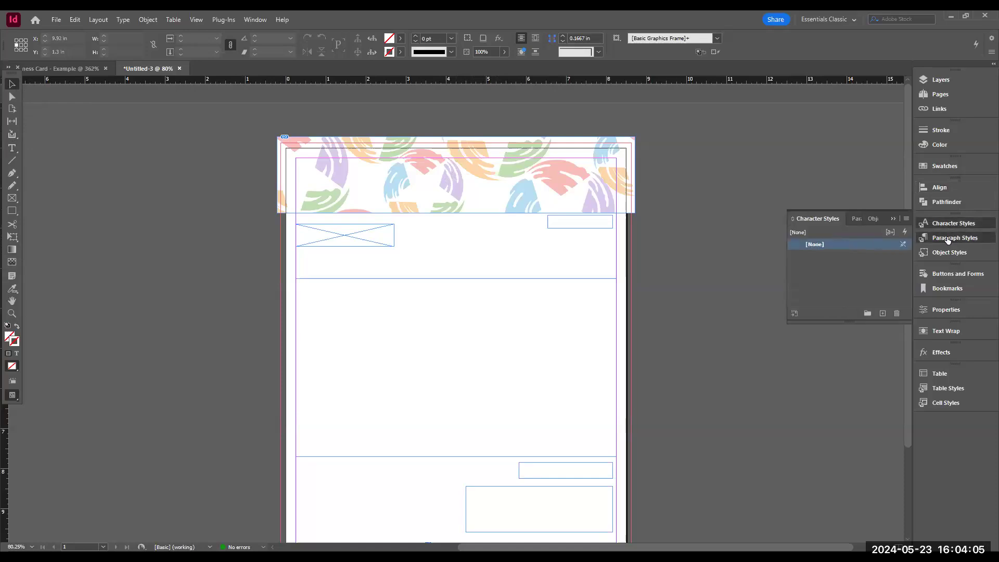
pyautogui.click(950, 238)
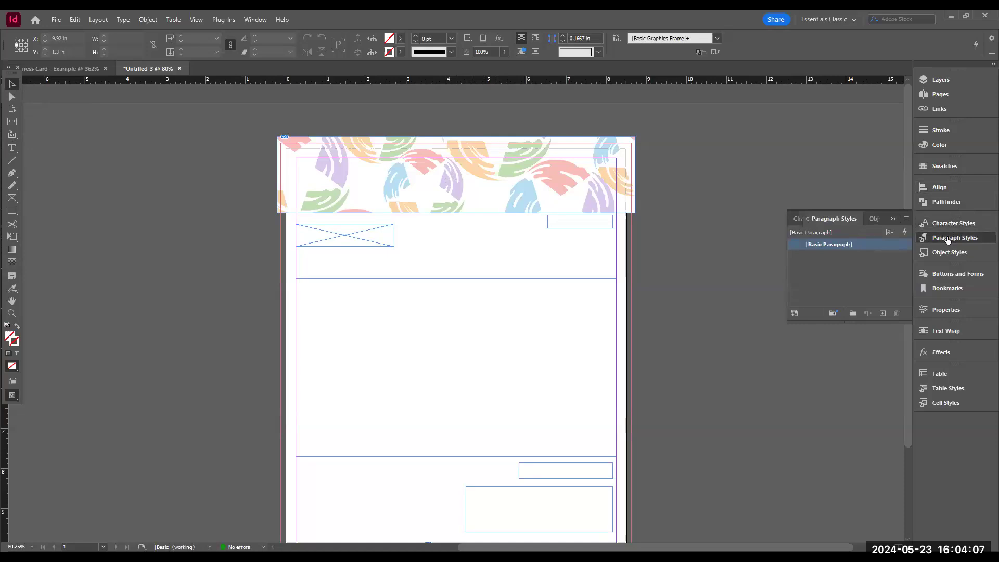
pyautogui.click(908, 217)
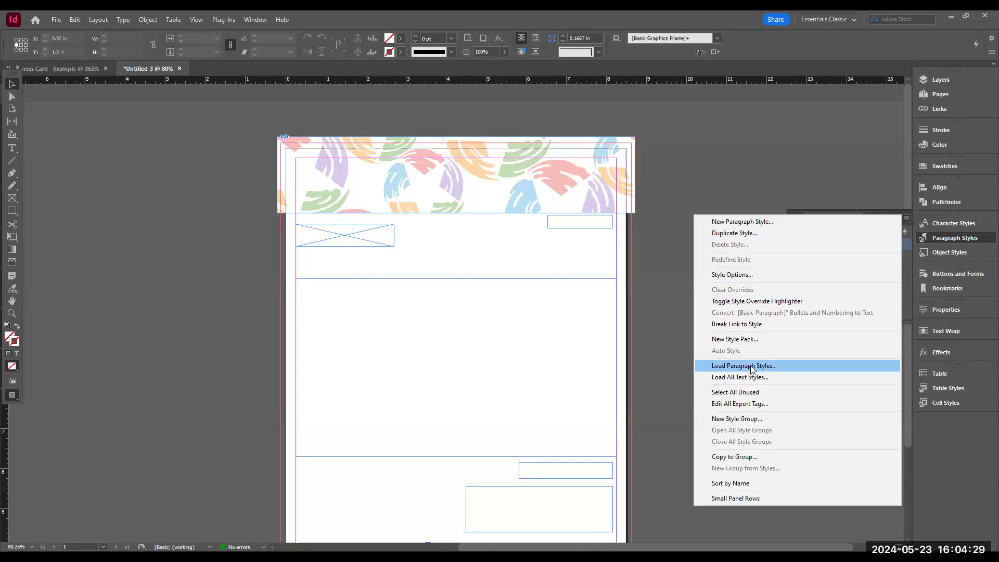
pyautogui.click(946, 238)
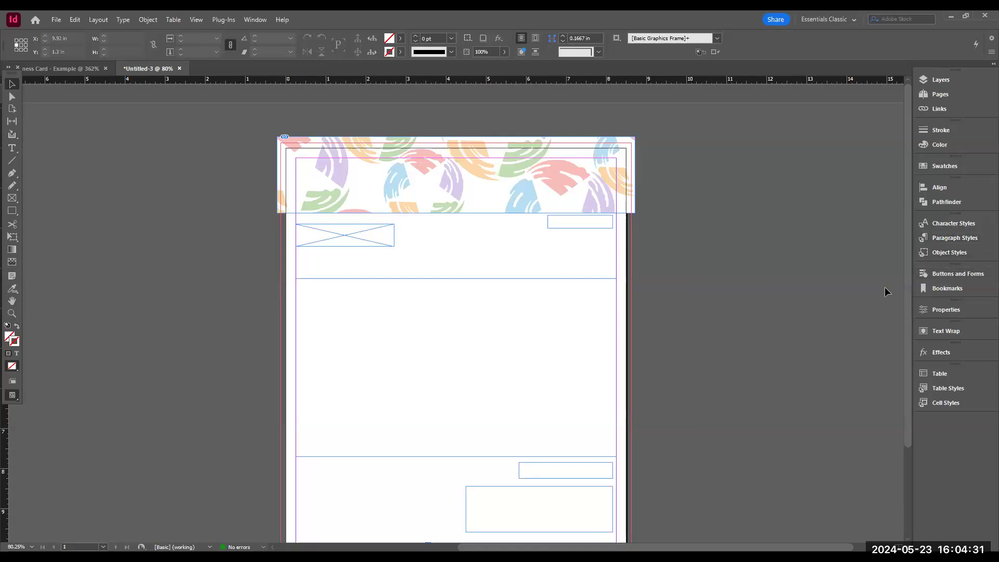
# - Add a second page to the document in the Pages panel and return to page 1
pyautogui.click(948, 93)
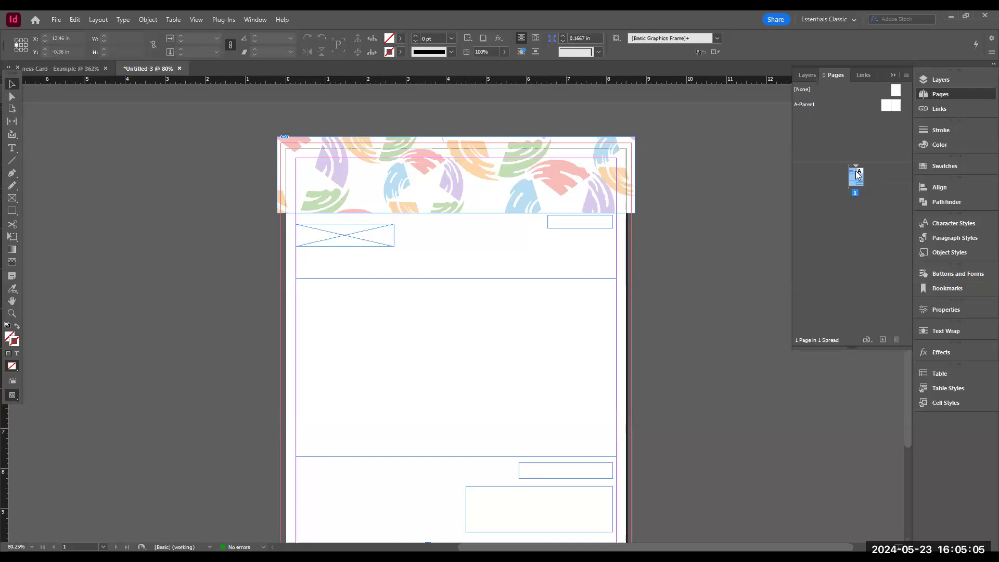
pyautogui.click(884, 340)
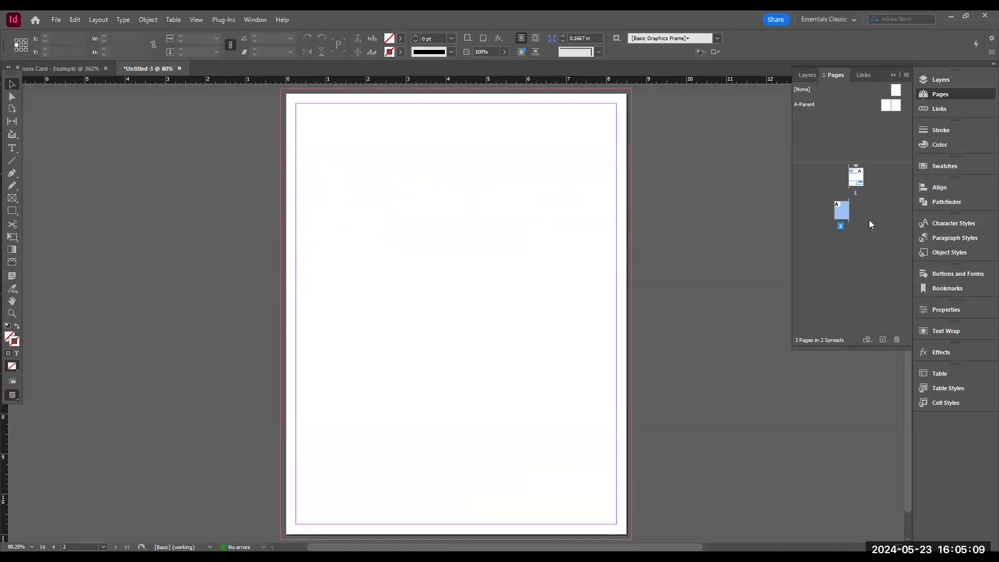
pyautogui.click(857, 177)
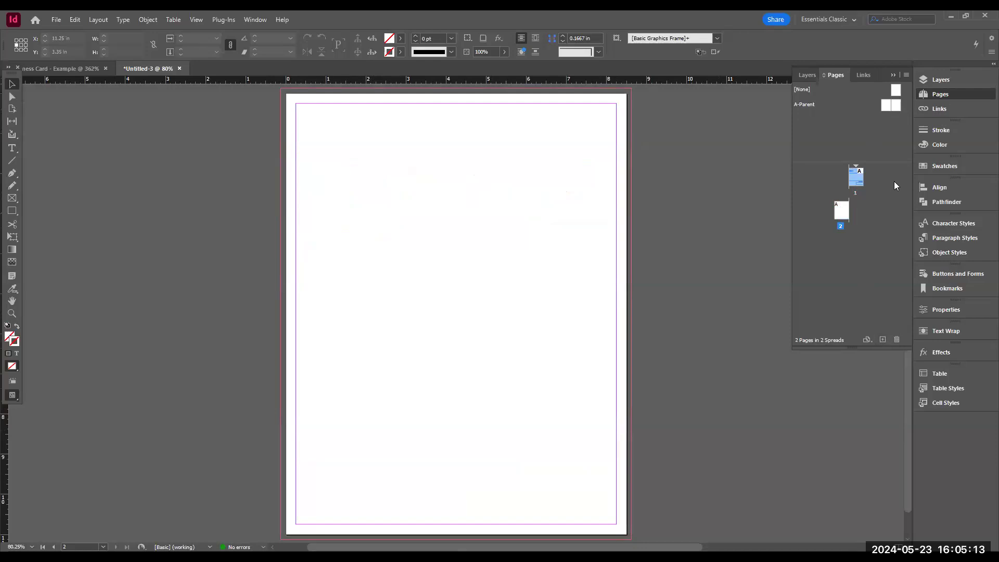
pyautogui.doubleClick(857, 178)
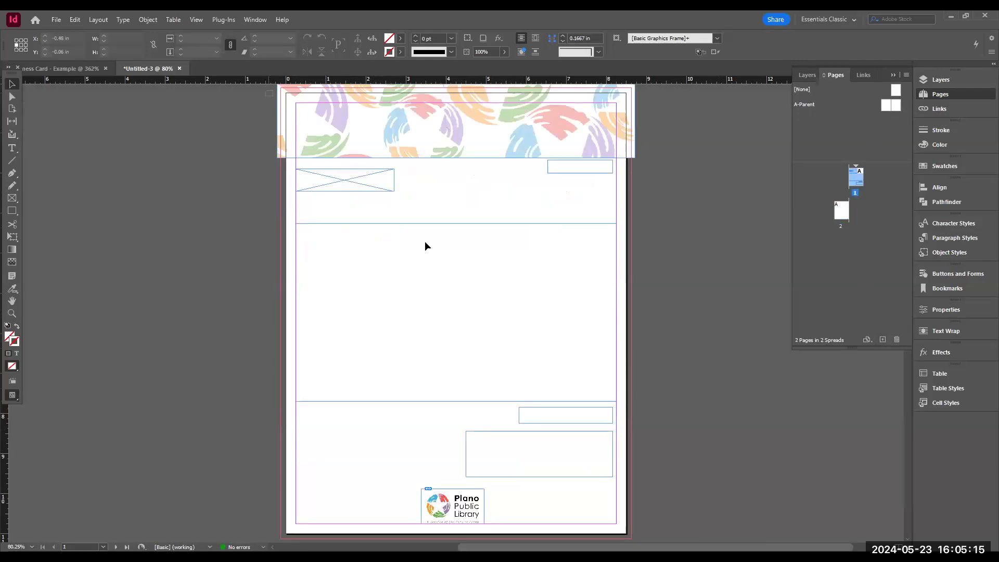
# - Select all objects on page 1 and place them on the A-Parent page
pyautogui.hotkey('ctrl', 'a')
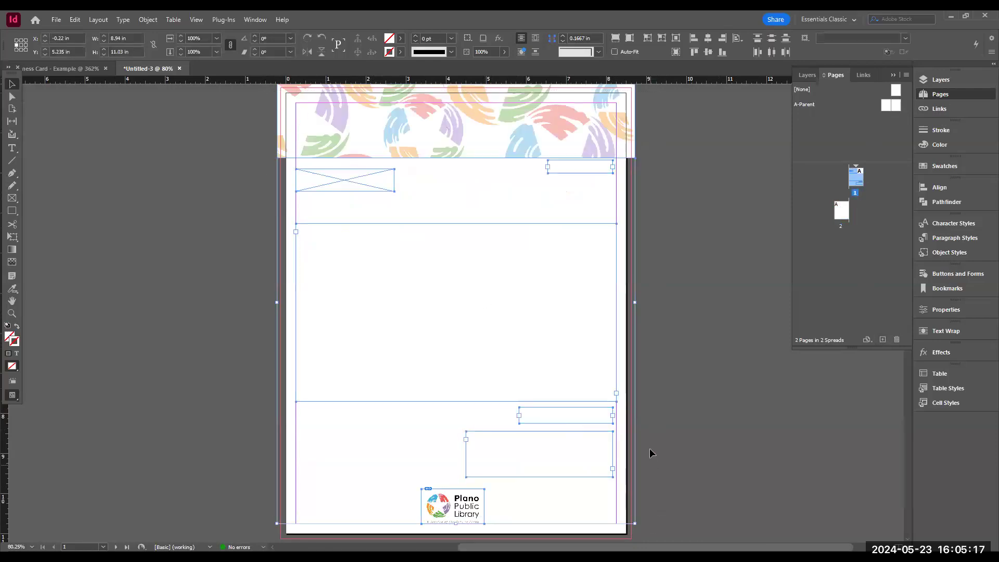
pyautogui.doubleClick(895, 106)
pyautogui.rightClick(431, 189)
pyautogui.click(473, 202)
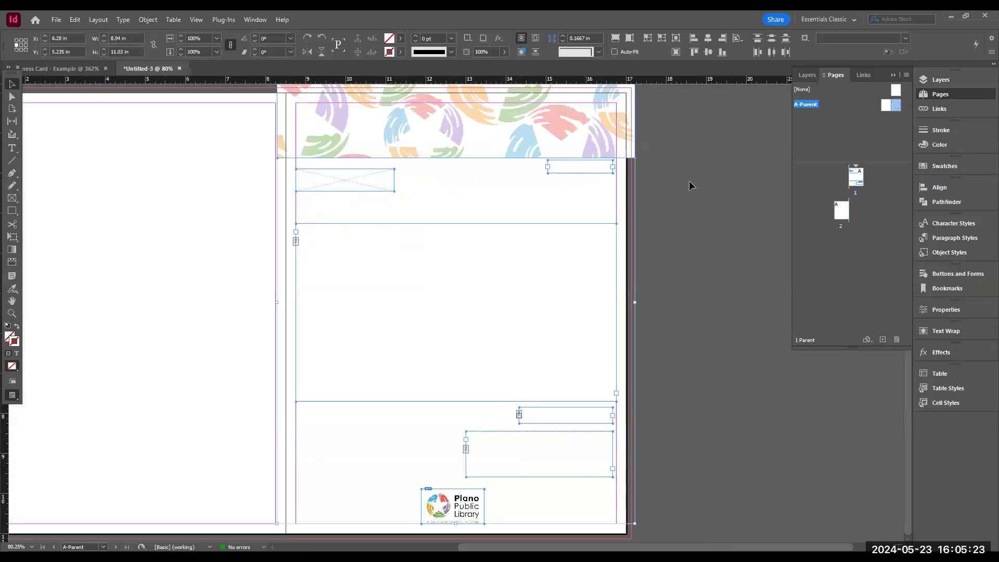
# - Apply the A-Parent to page 2 and go to that page
pyautogui.moveTo(896, 107); pyautogui.dragTo(845, 219)
pyautogui.doubleClick(841, 212)
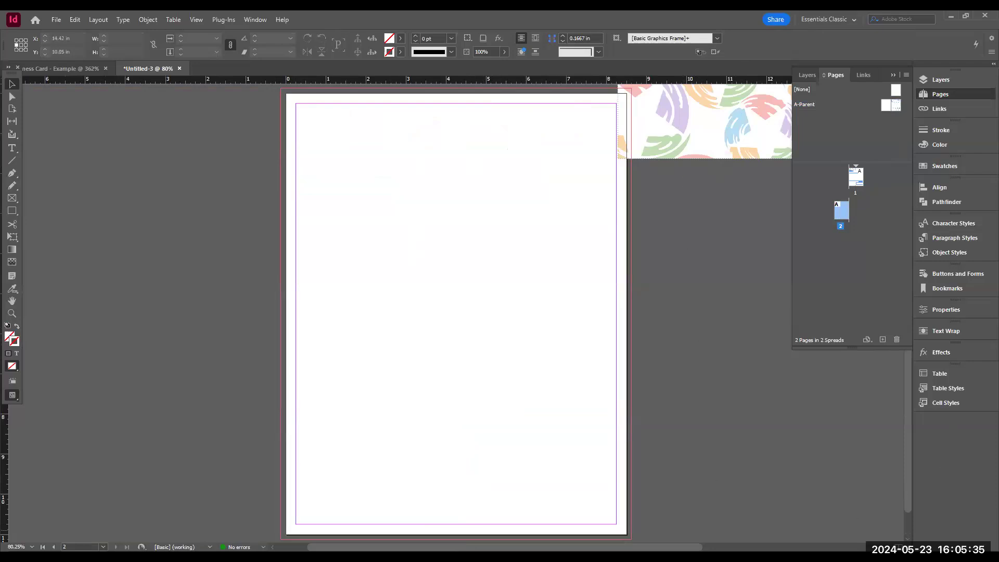
# - Undo the last change and return to page 1
pyautogui.click(880, 547)
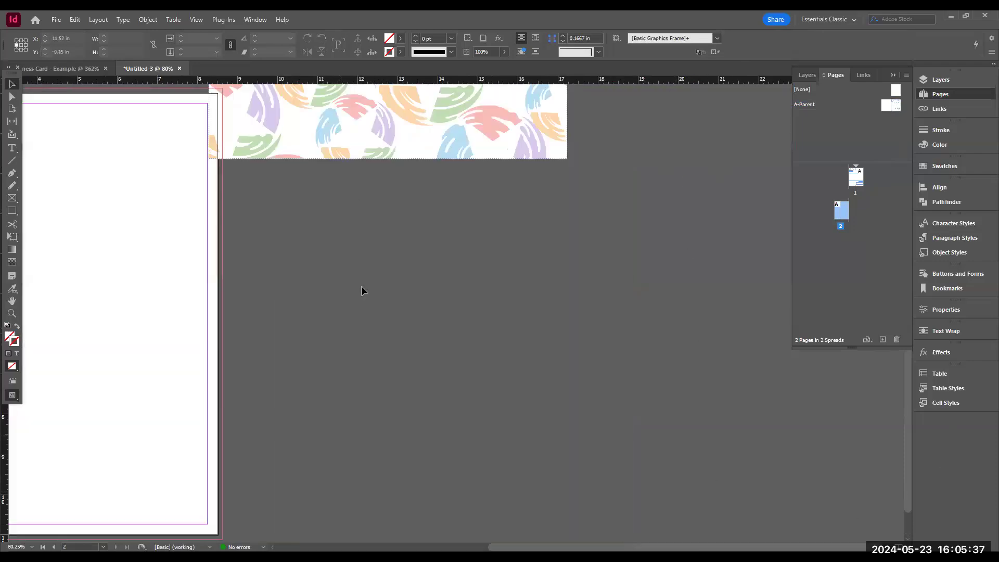
pyautogui.scroll(-1, 368, 299)
pyautogui.scroll(5, 378, 375)
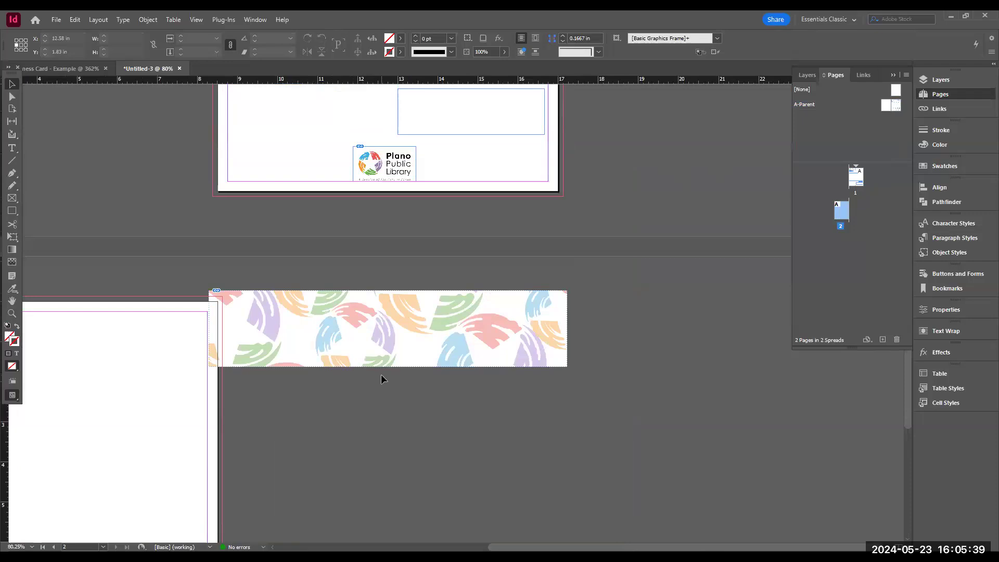
pyautogui.hotkey('ctrl', 'z')
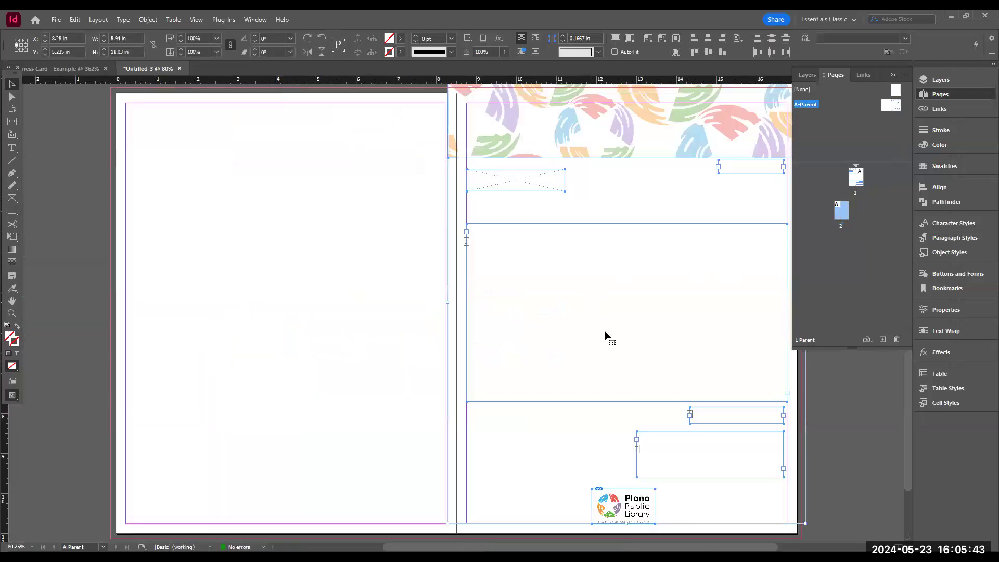
pyautogui.doubleClick(857, 177)
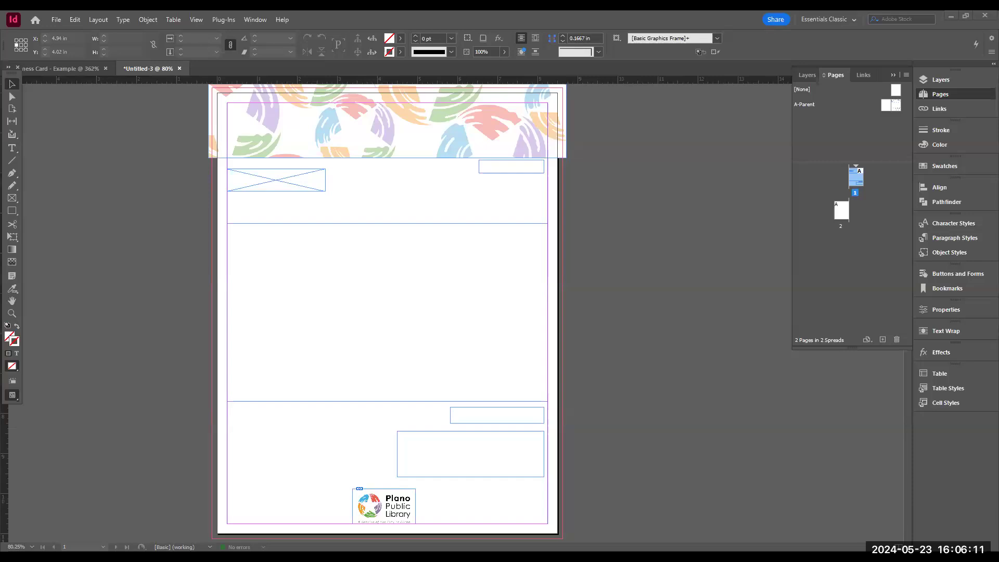
# - Switch to the web browser, open the Plano Public Library website and go to its event calendar
pyautogui.hotkey('alt', 'Tab')
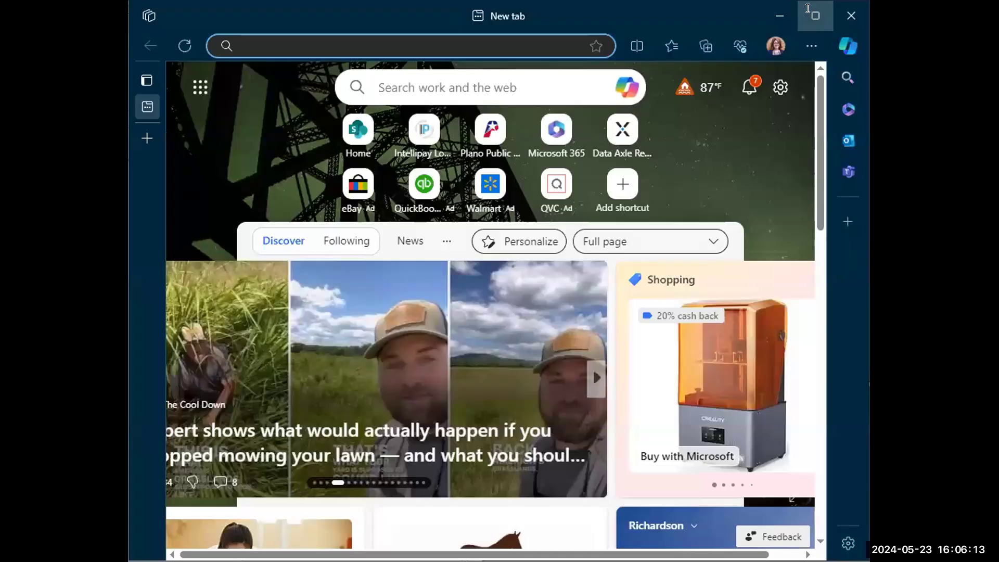
pyautogui.press('super+Up')
pyautogui.click(410, 37)
pyautogui.write('planolibrary.org')
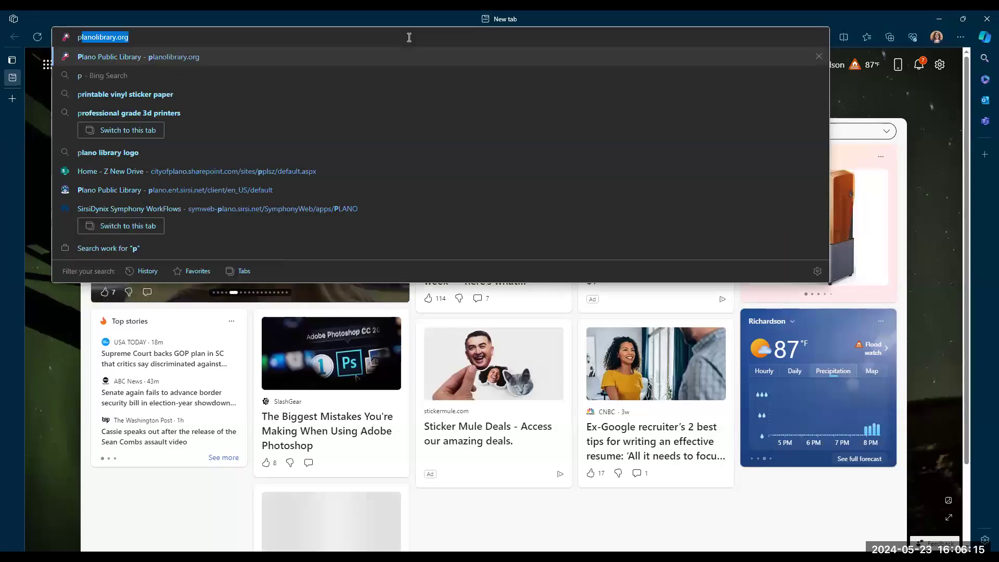
pyautogui.press('Return')
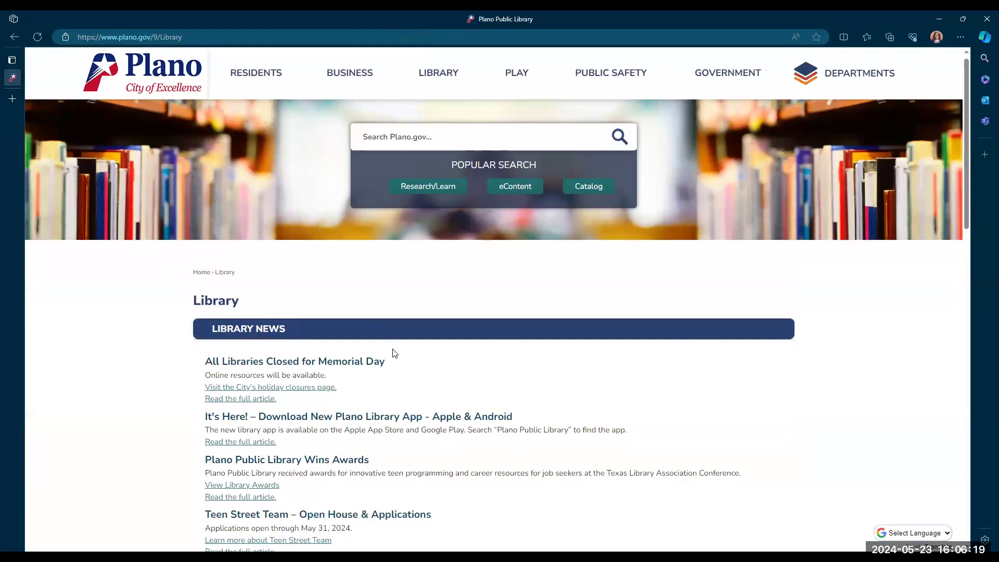
pyautogui.scroll(-5, 392, 350)
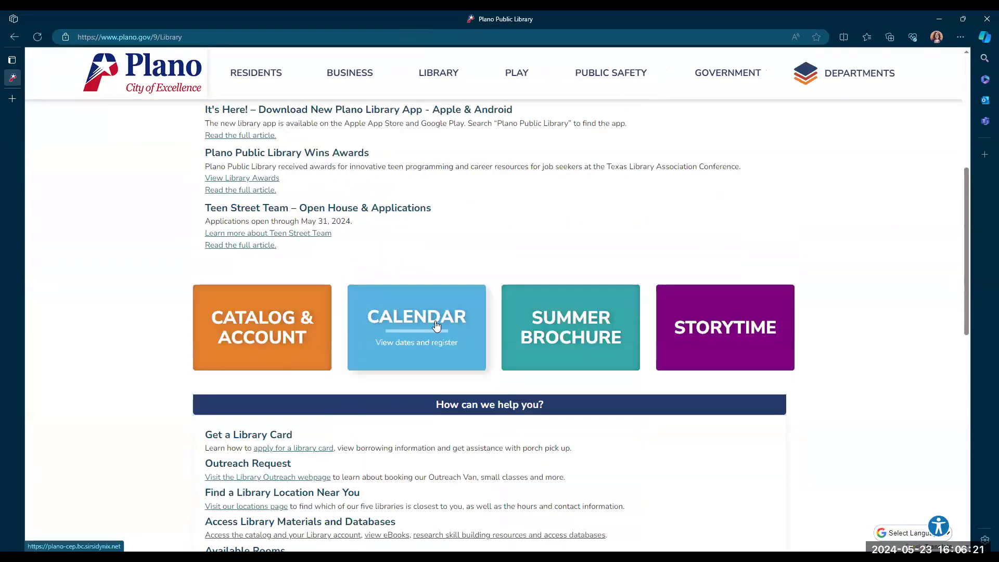
pyautogui.click(423, 326)
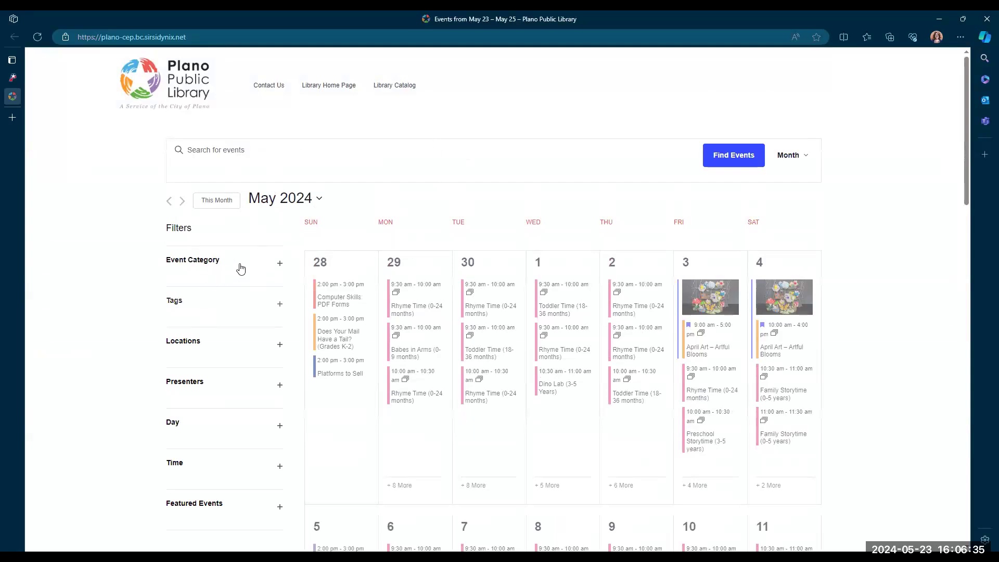
# - Filter the event calendar by the Business & Career event category
pyautogui.click(271, 265)
pyautogui.scroll(-2, 193, 367)
pyautogui.scroll(1, 192, 368)
pyautogui.click(193, 348)
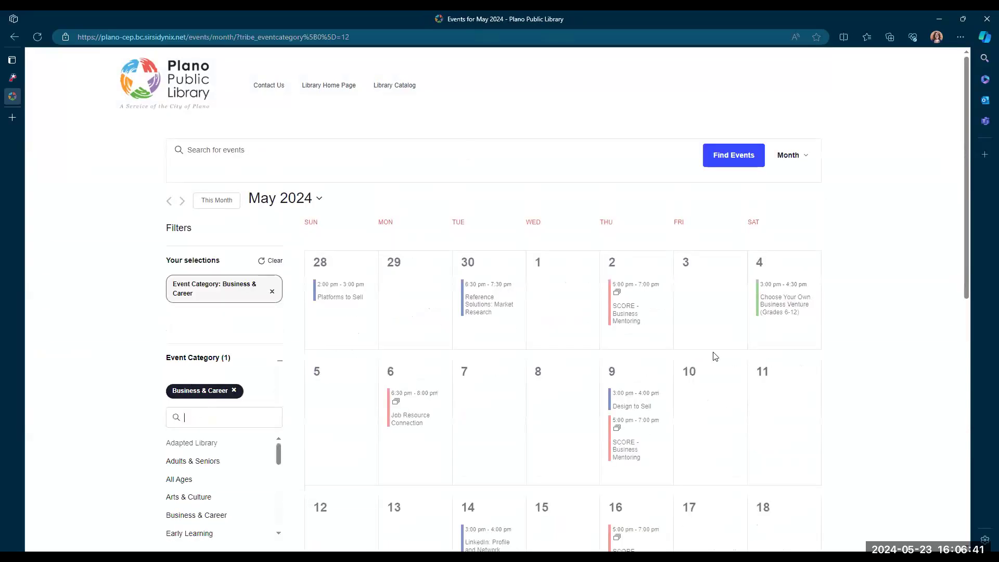
# - Change the event category filter to Technology
pyautogui.scroll(-4, 712, 357)
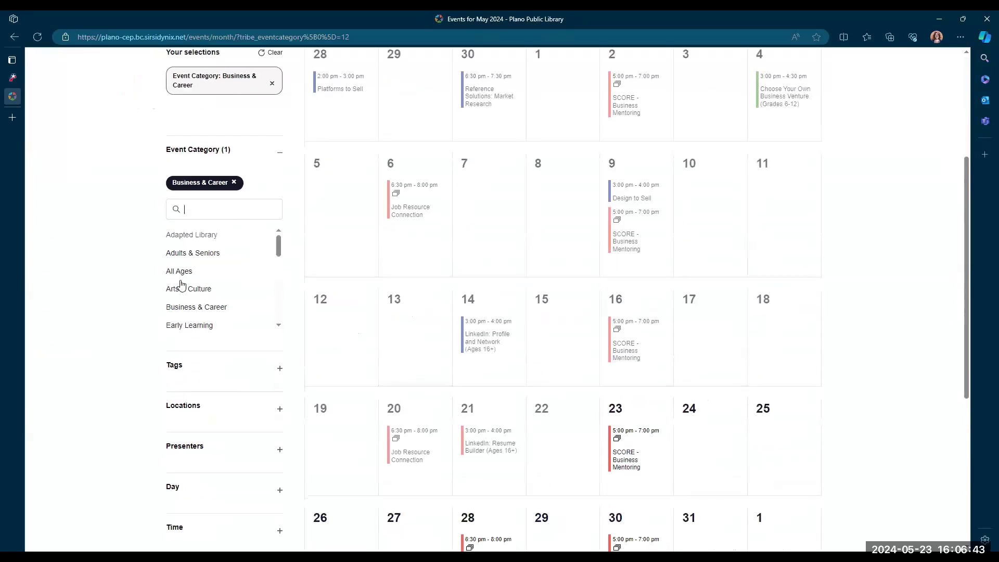
pyautogui.scroll(-1, 208, 309)
pyautogui.scroll(-5, 208, 309)
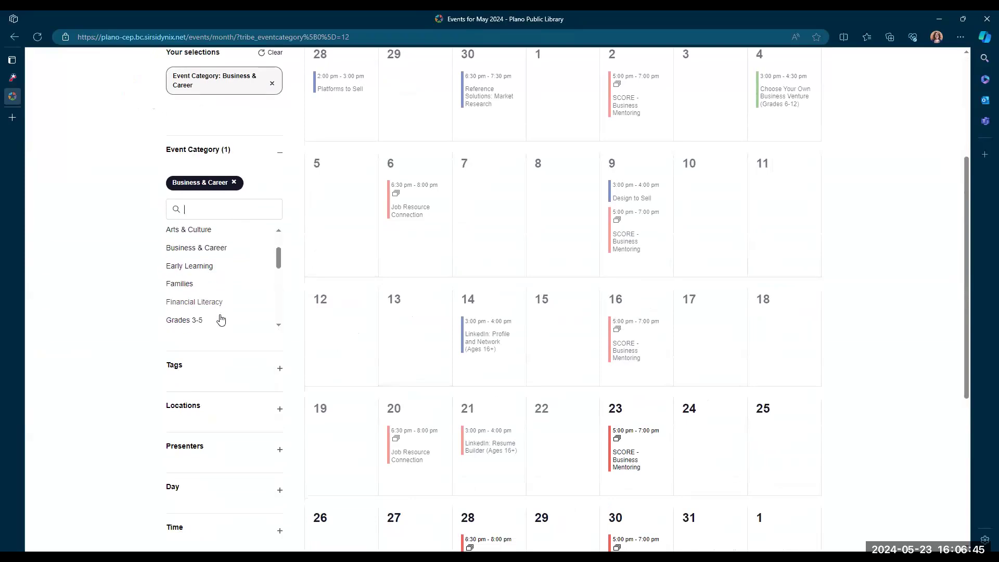
pyautogui.scroll(-4, 205, 311)
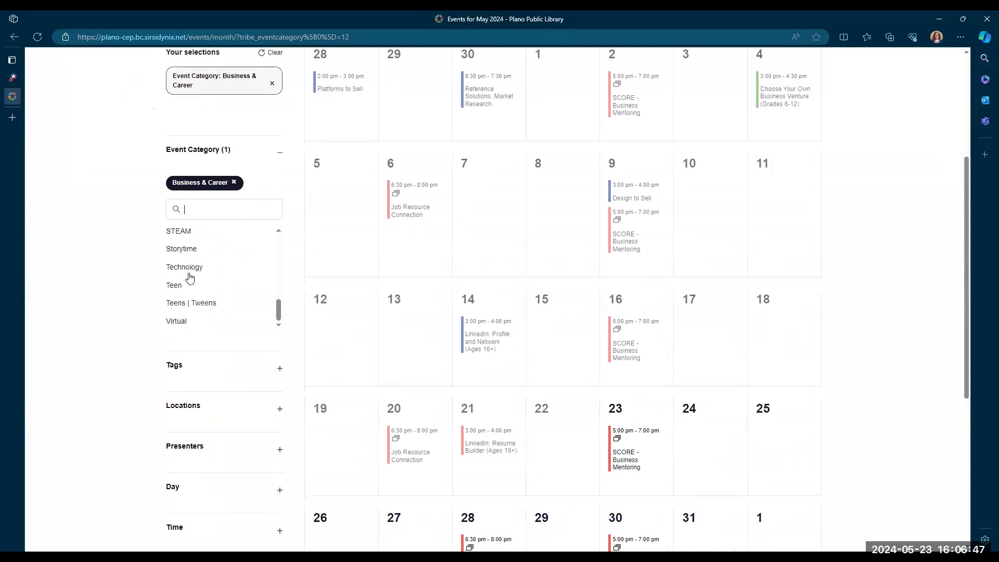
pyautogui.click(189, 268)
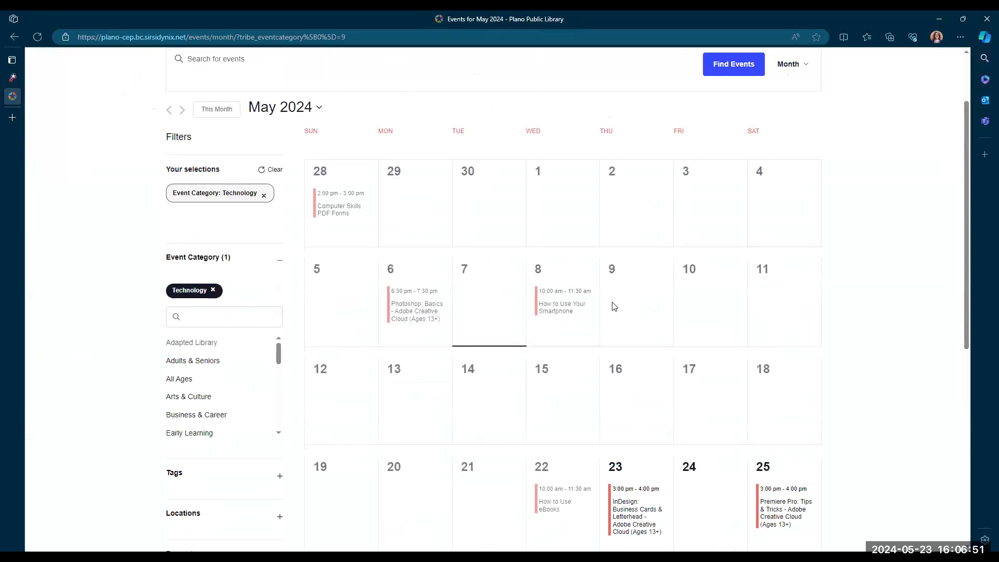
# - Open the details of the Premiere Pro: Tips & Tricks event on May 25
pyautogui.scroll(-3, 647, 308)
pyautogui.scroll(-1, 647, 309)
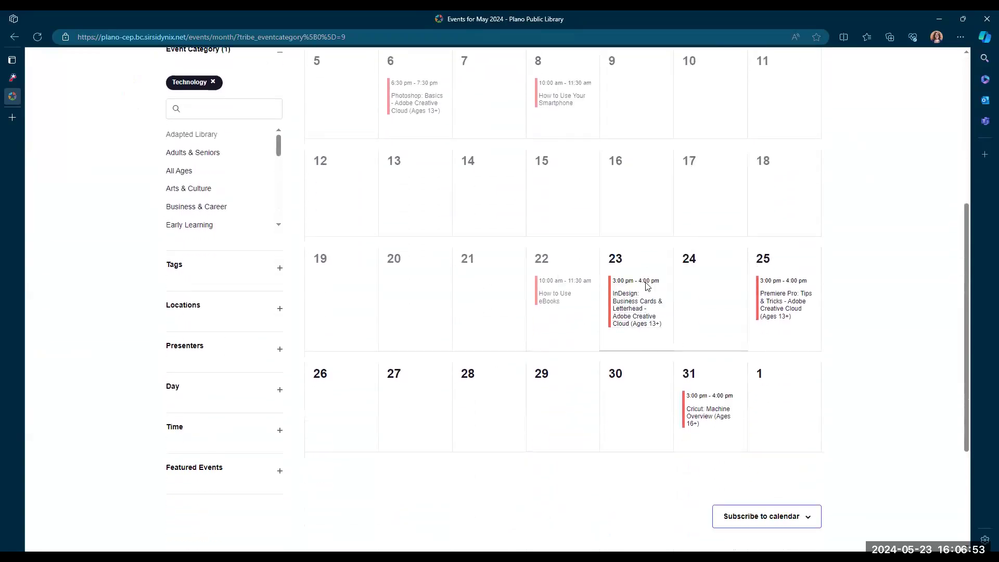
pyautogui.moveTo(612, 343)
pyautogui.moveTo(786, 303)
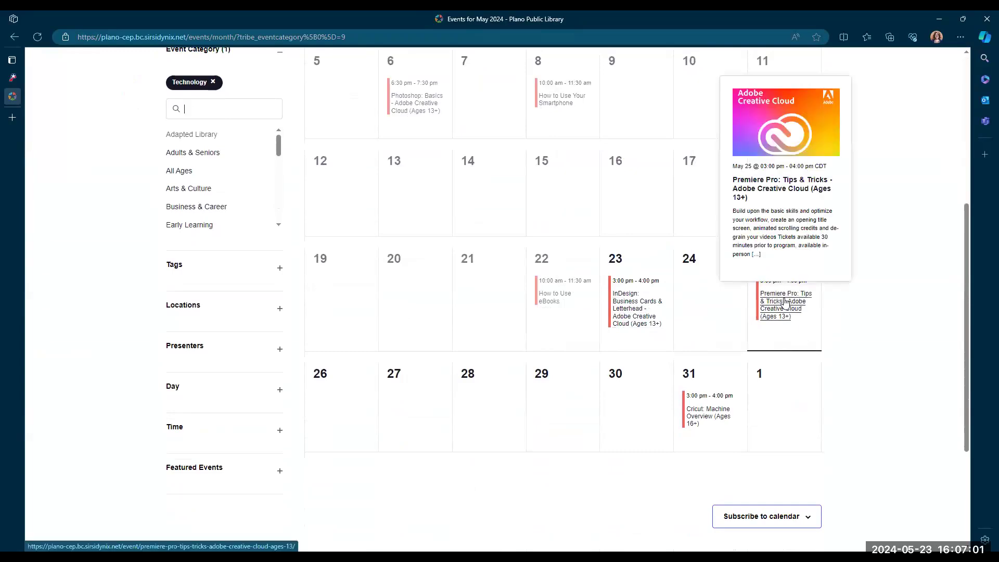
pyautogui.click(786, 305)
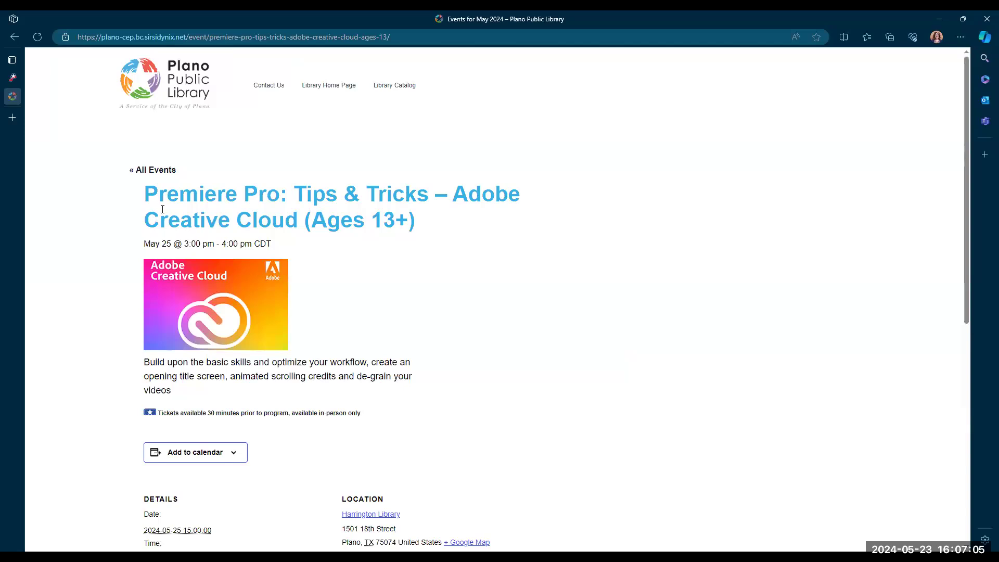
# - Return from the event details to all events and switch the calendar to list view
pyautogui.scroll(-3, 311, 389)
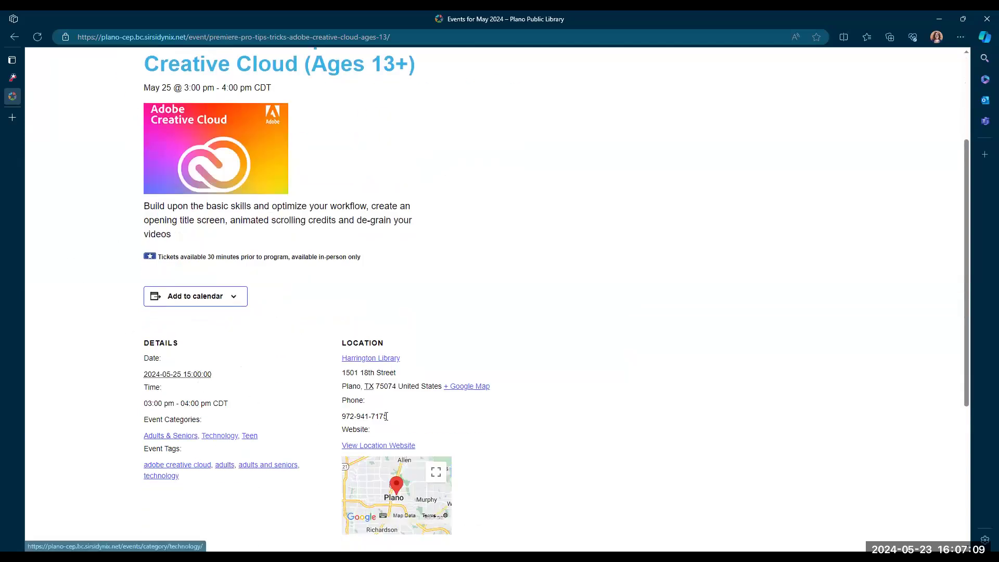
pyautogui.scroll(3, 170, 191)
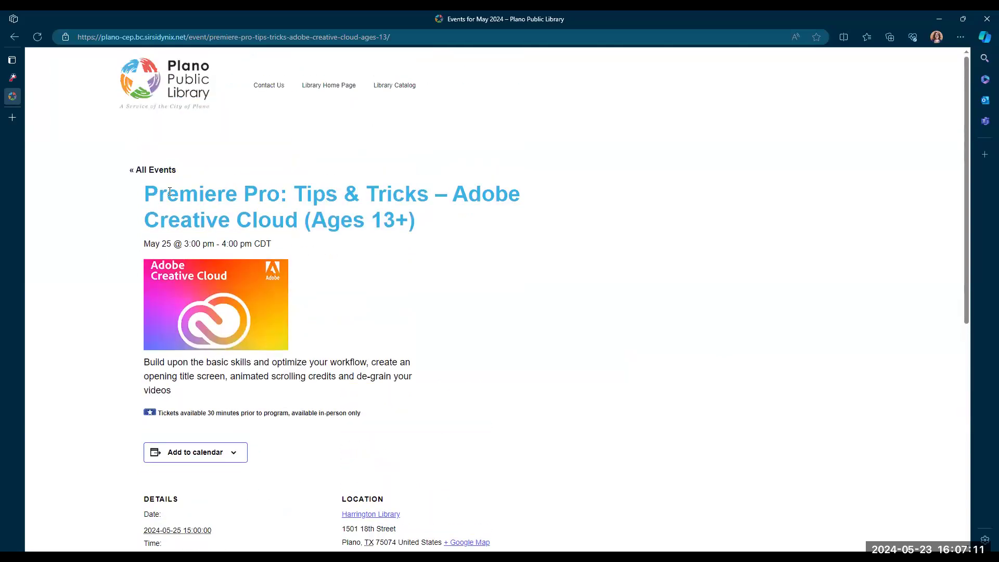
pyautogui.click(152, 172)
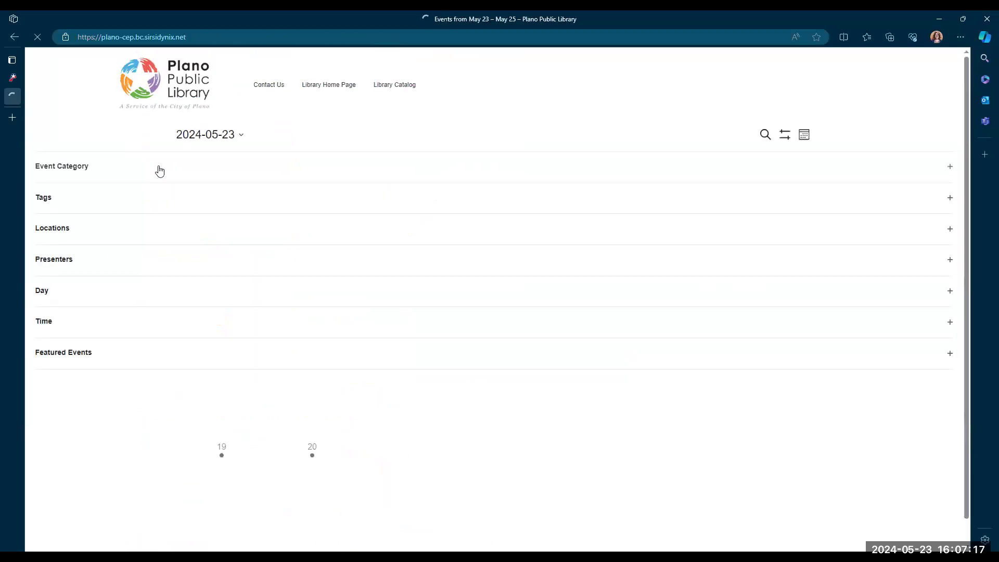
pyautogui.click(793, 162)
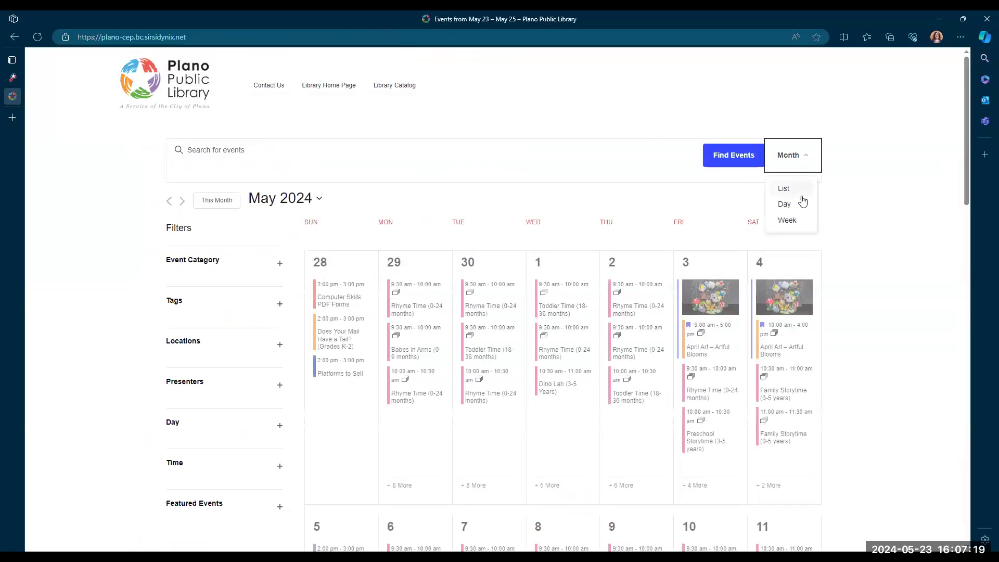
pyautogui.click(785, 188)
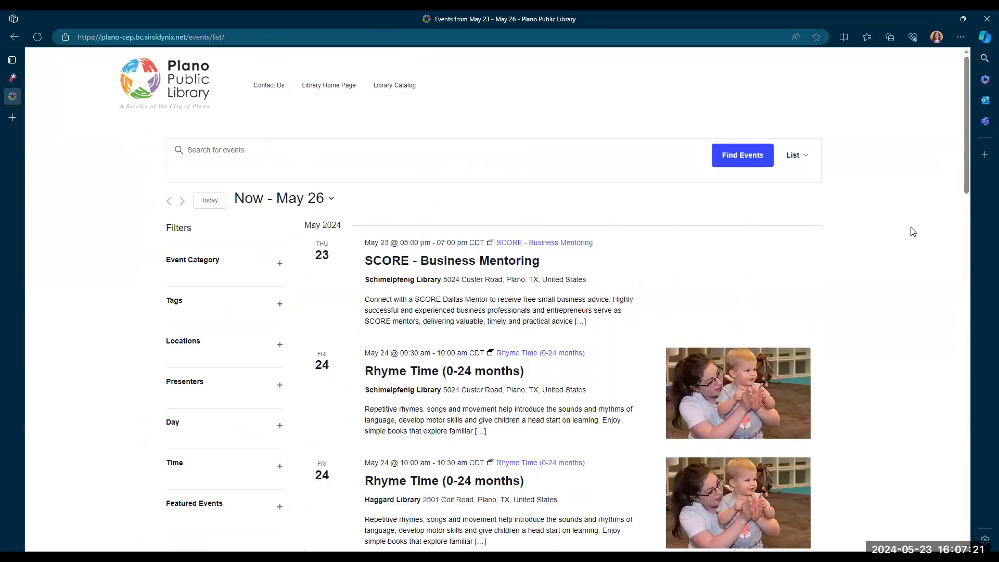
# - Filter the events list by the Technology event category
pyautogui.scroll(-2, 229, 260)
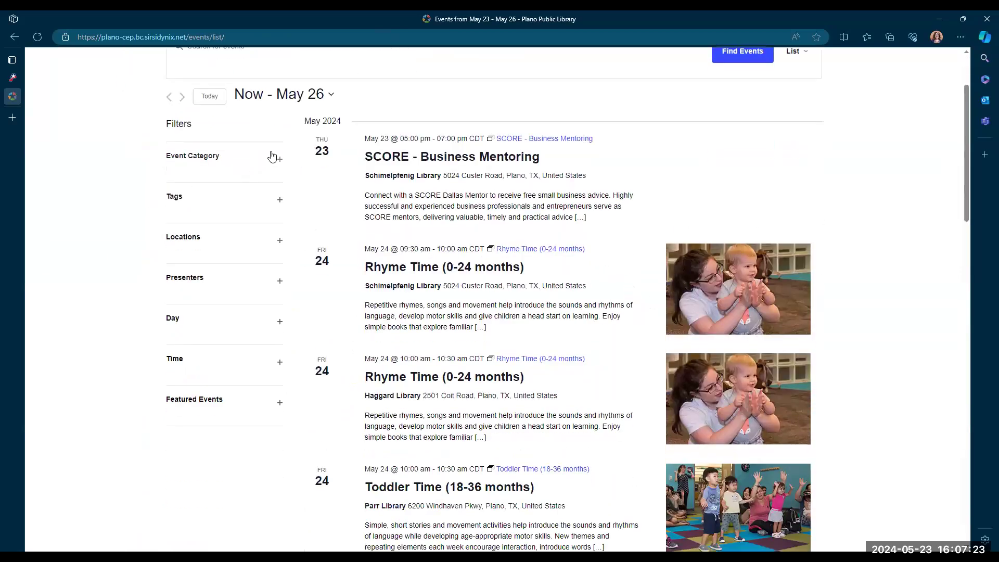
pyautogui.click(272, 157)
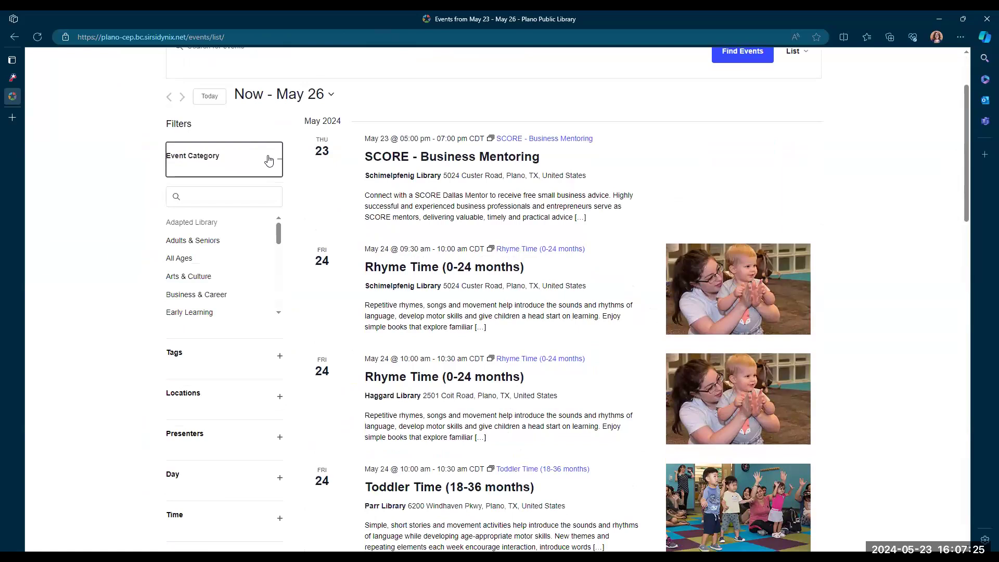
pyautogui.scroll(-5, 198, 291)
pyautogui.click(194, 255)
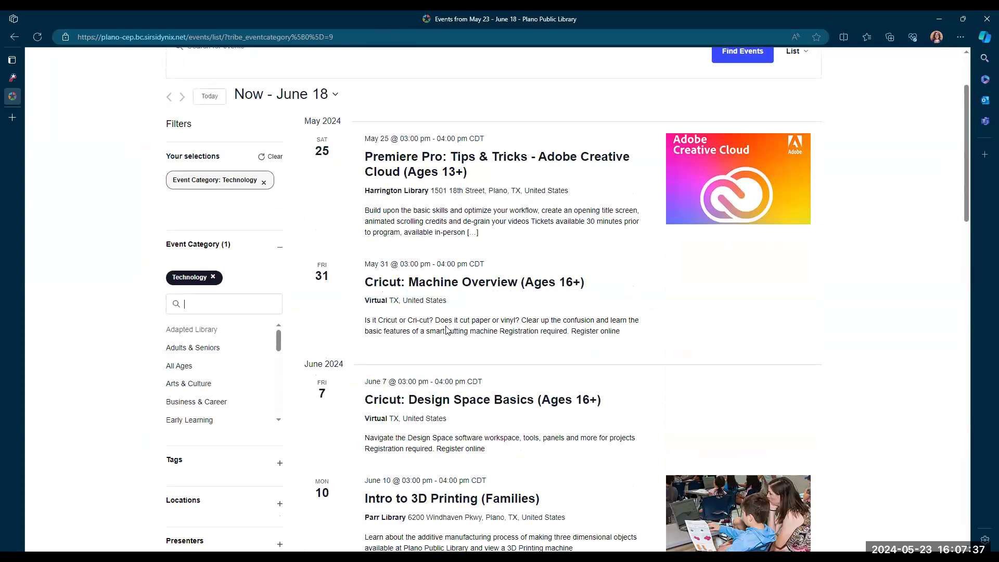
# - Scroll through the upcoming Technology events in the list
pyautogui.scroll(-2, 628, 307)
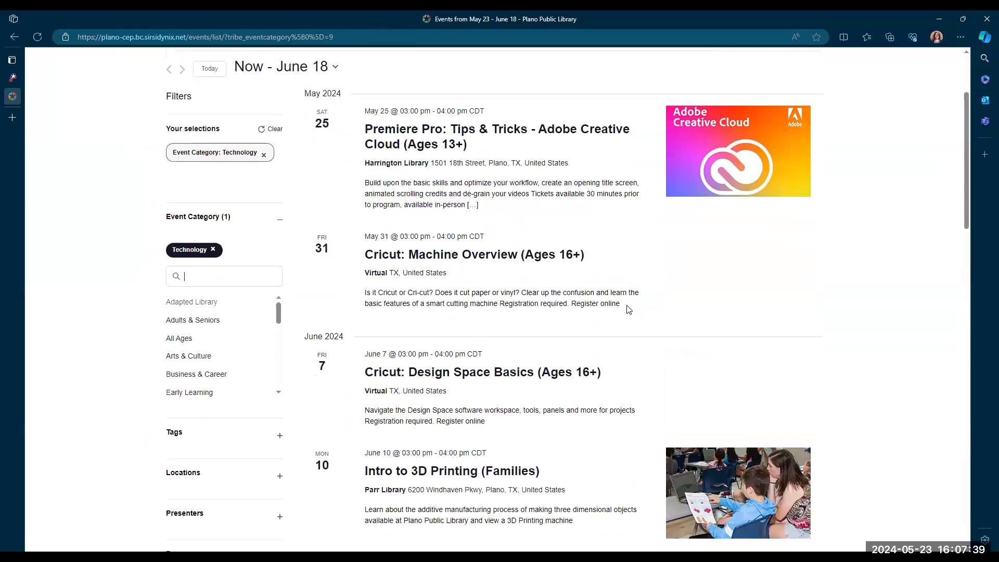
pyautogui.scroll(-1, 619, 289)
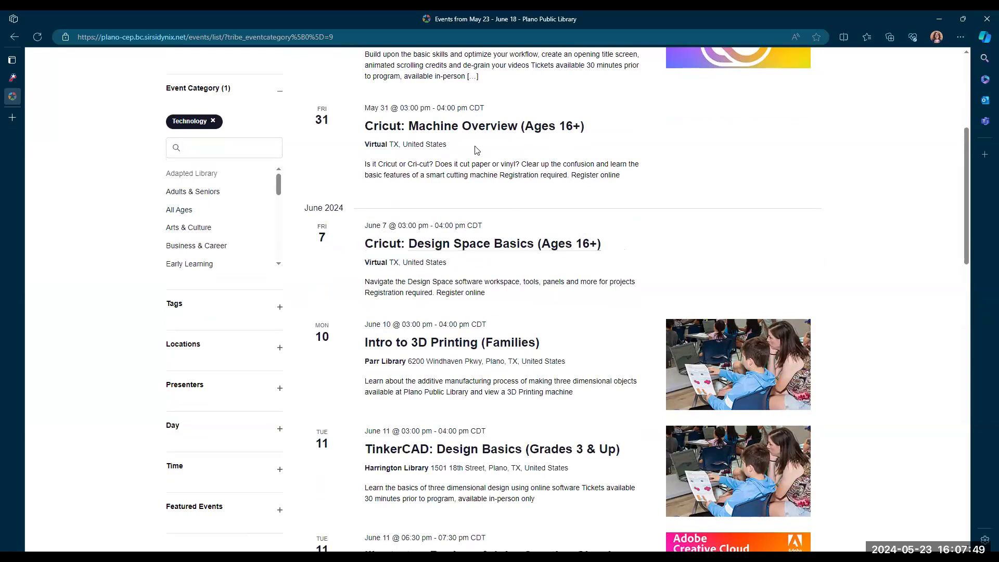
pyautogui.scroll(-3, 650, 230)
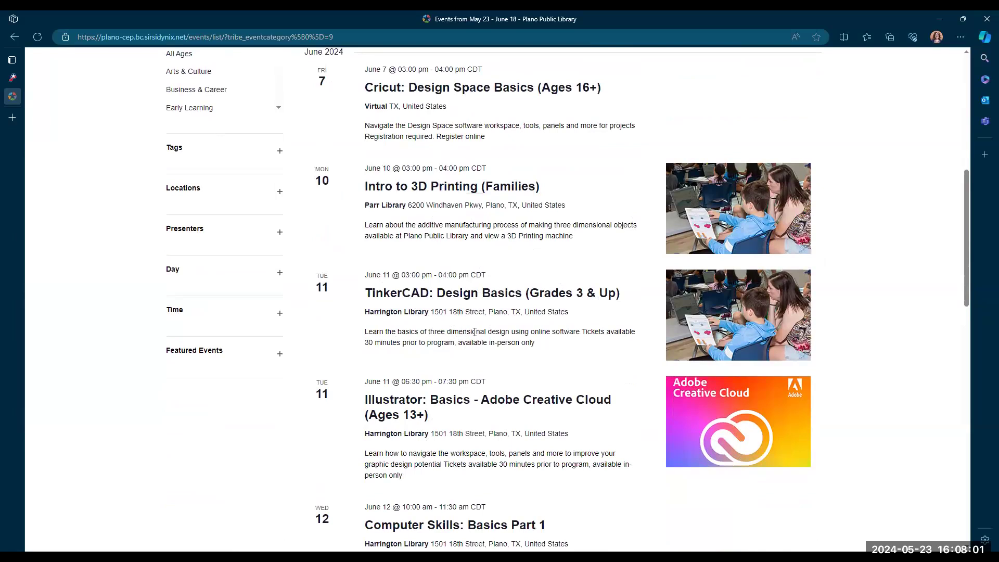
pyautogui.scroll(-3, 474, 331)
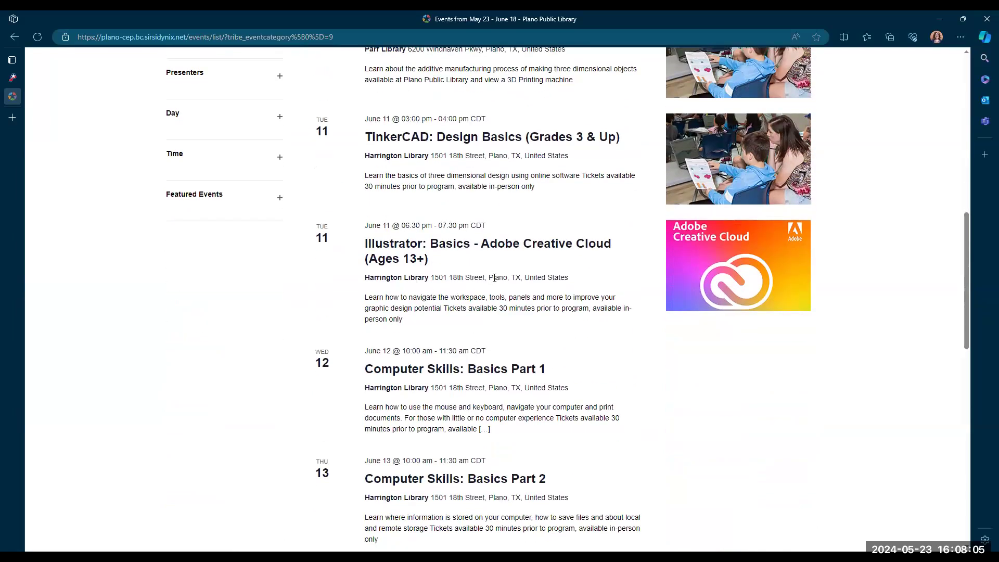
pyautogui.scroll(-6, 524, 277)
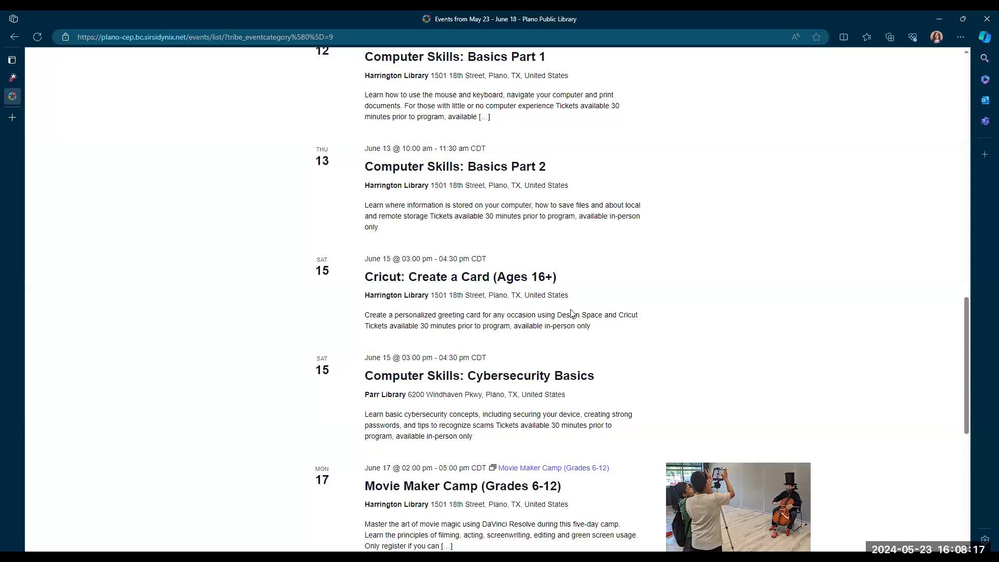
pyautogui.scroll(4, 598, 330)
pyautogui.scroll(5, 598, 348)
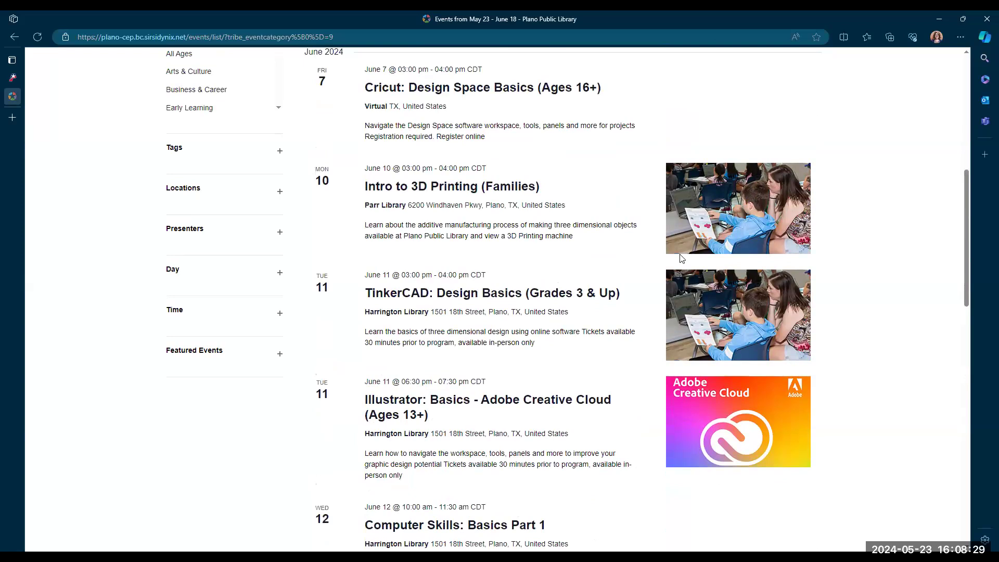
pyautogui.scroll(8, 681, 255)
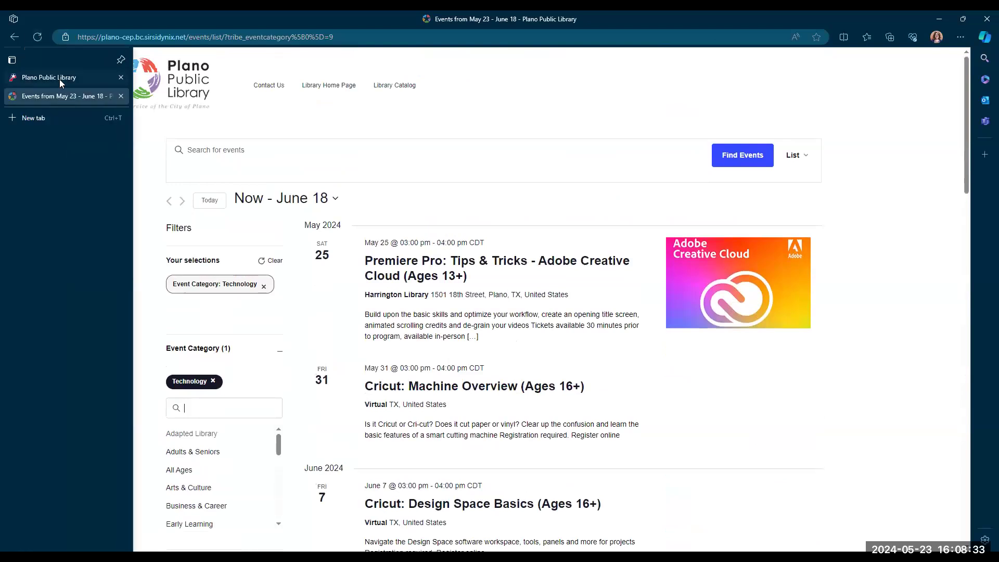
# - Switch to the Plano Public Library tab and open the library's Research & Learn page
pyautogui.click(19, 80)
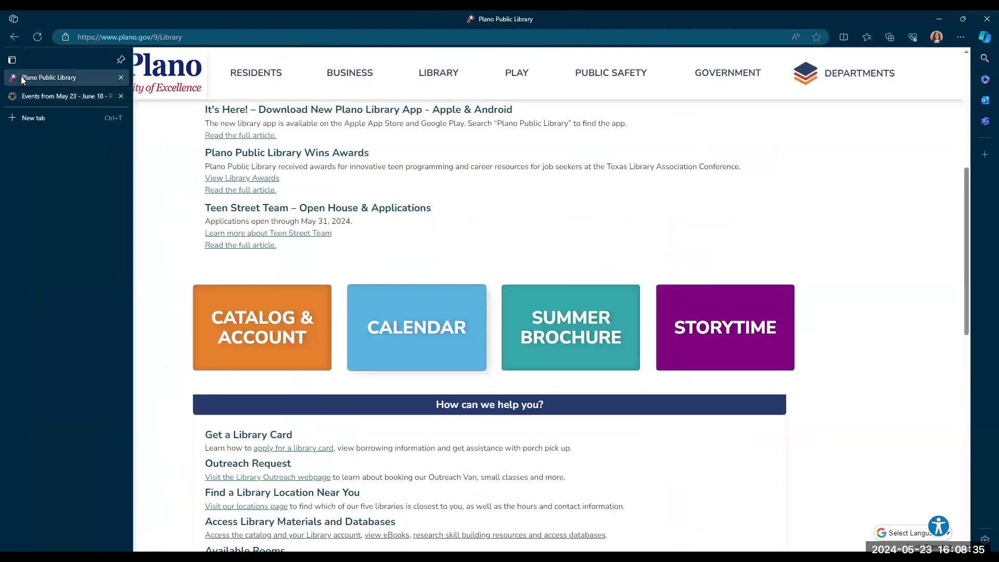
pyautogui.scroll(5, 478, 270)
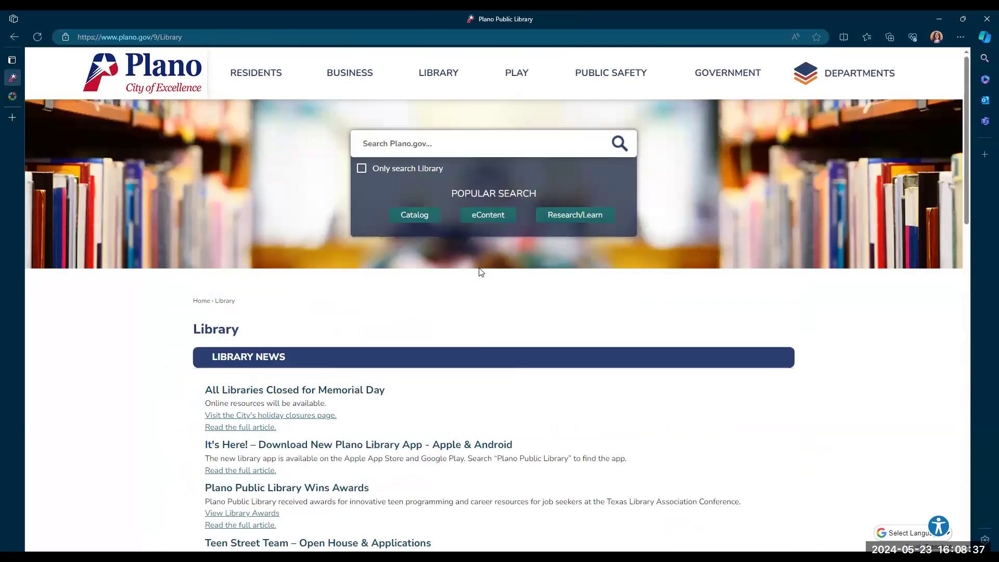
pyautogui.moveTo(442, 76)
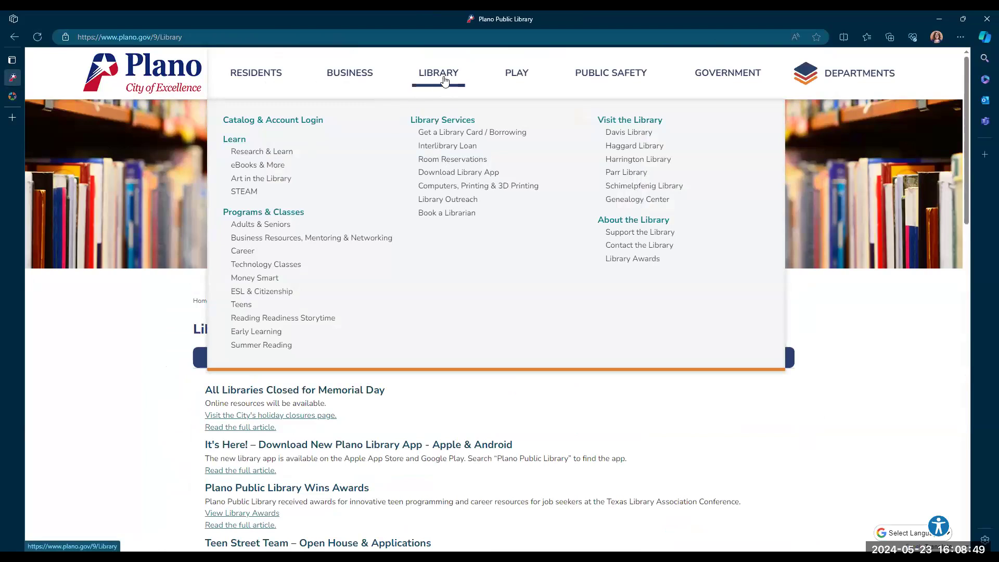
pyautogui.click(250, 156)
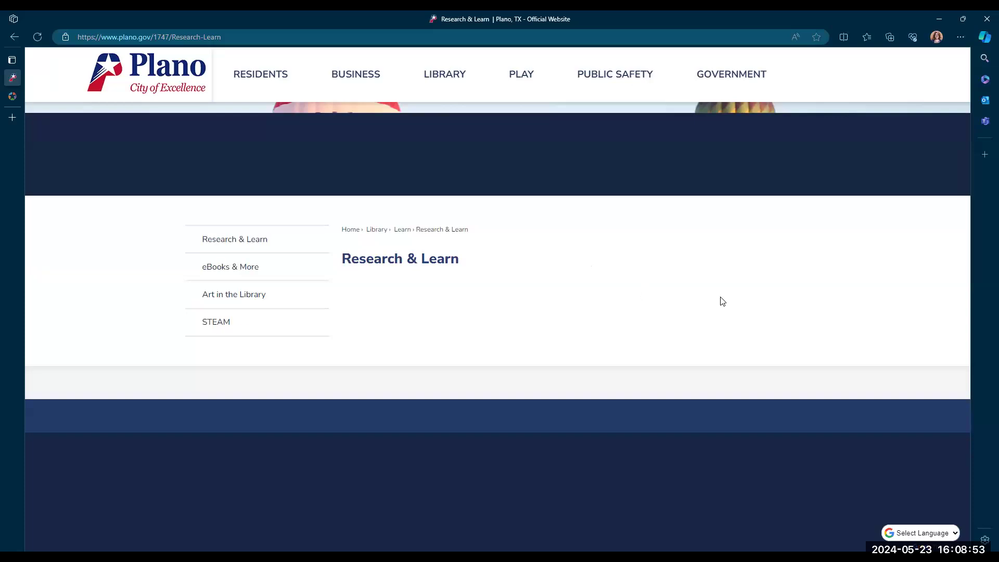
# - Show the Business databases and open the Udemy access link
pyautogui.scroll(-1, 670, 312)
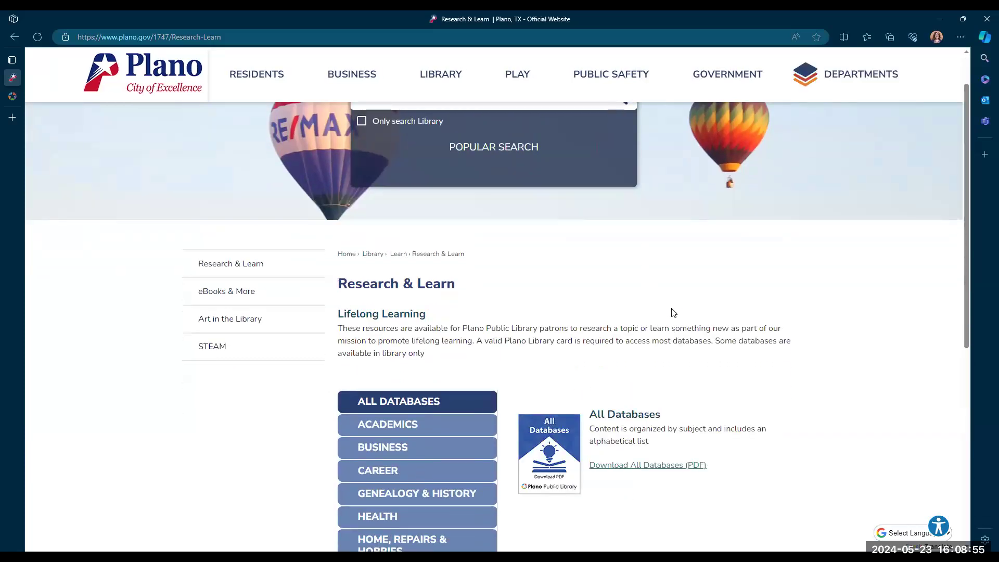
pyautogui.scroll(-4, 671, 312)
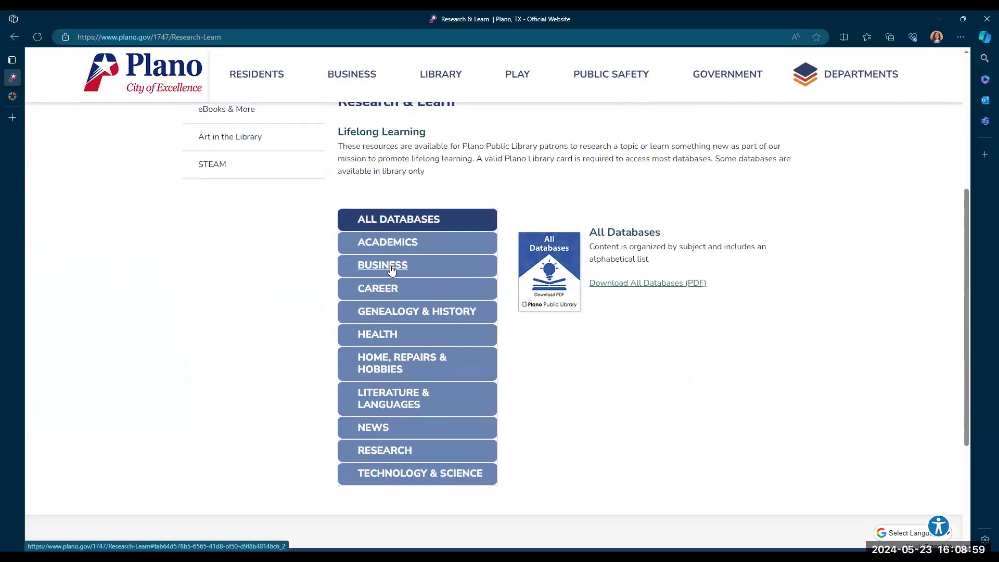
pyautogui.click(393, 270)
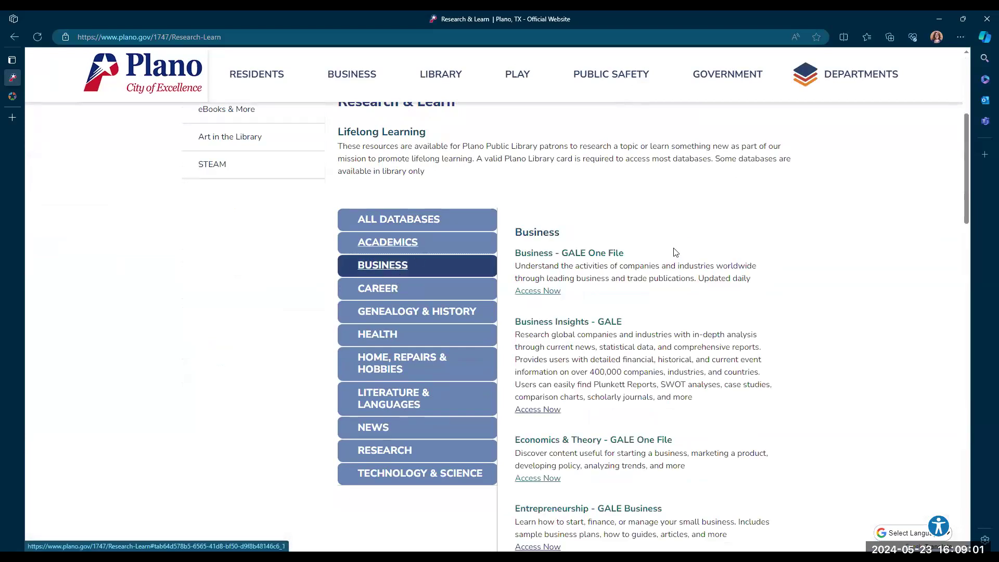
pyautogui.scroll(-8, 676, 253)
pyautogui.scroll(-12, 675, 253)
pyautogui.scroll(3, 670, 265)
pyautogui.scroll(9, 670, 267)
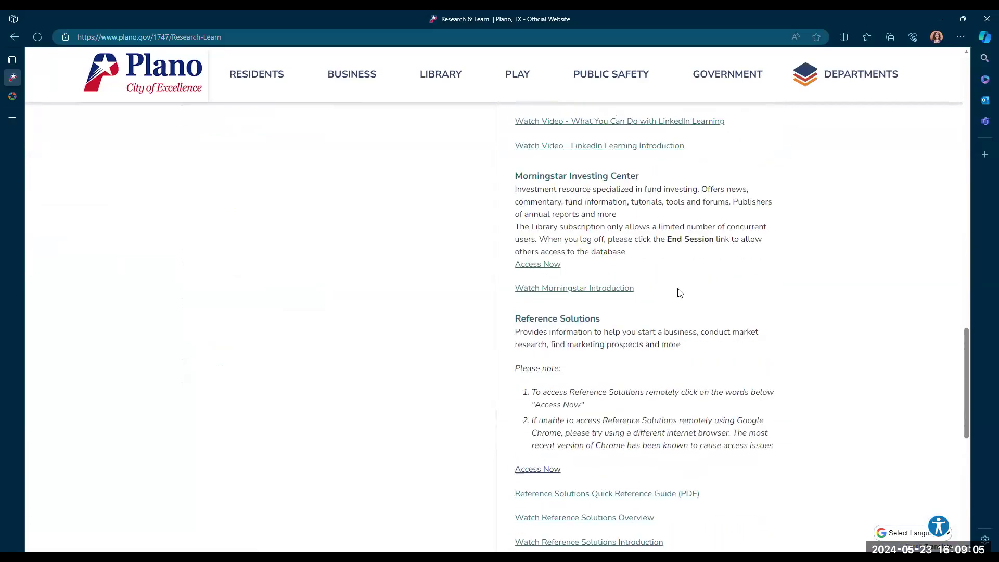
pyautogui.scroll(-9, 678, 349)
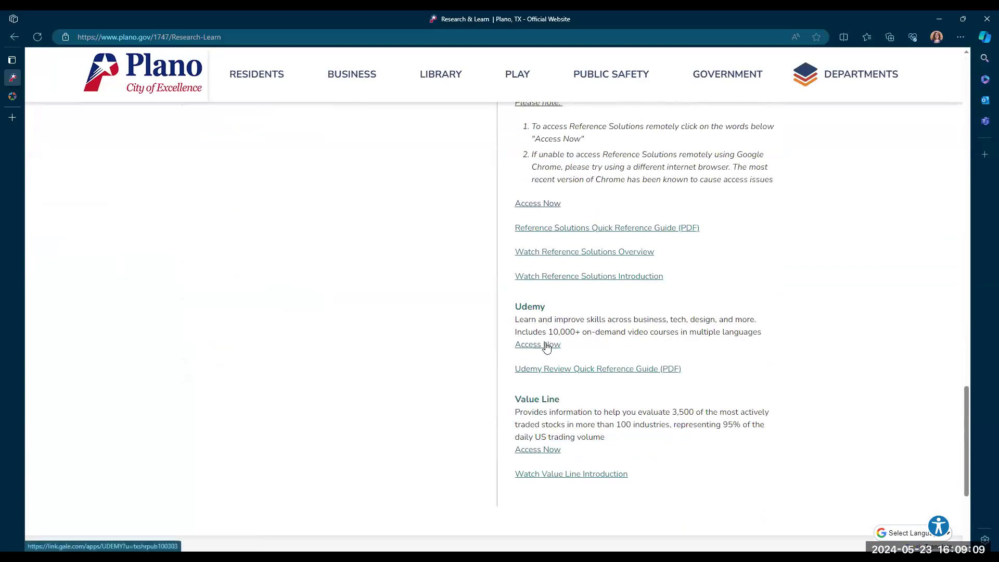
pyautogui.click(540, 346)
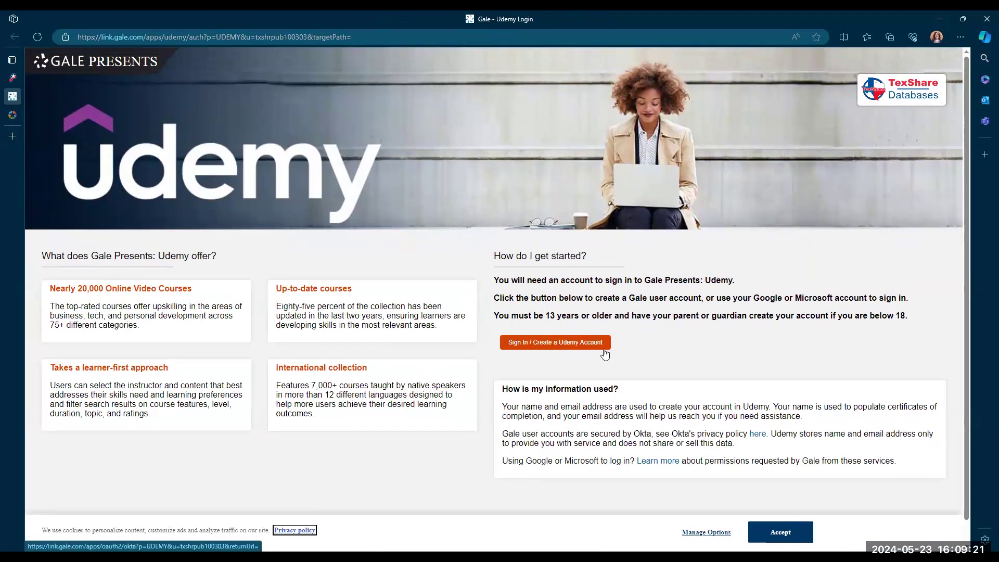
# - Return to the Research & Learn tab and open the LinkedIn Learning access link
pyautogui.click(12, 116)
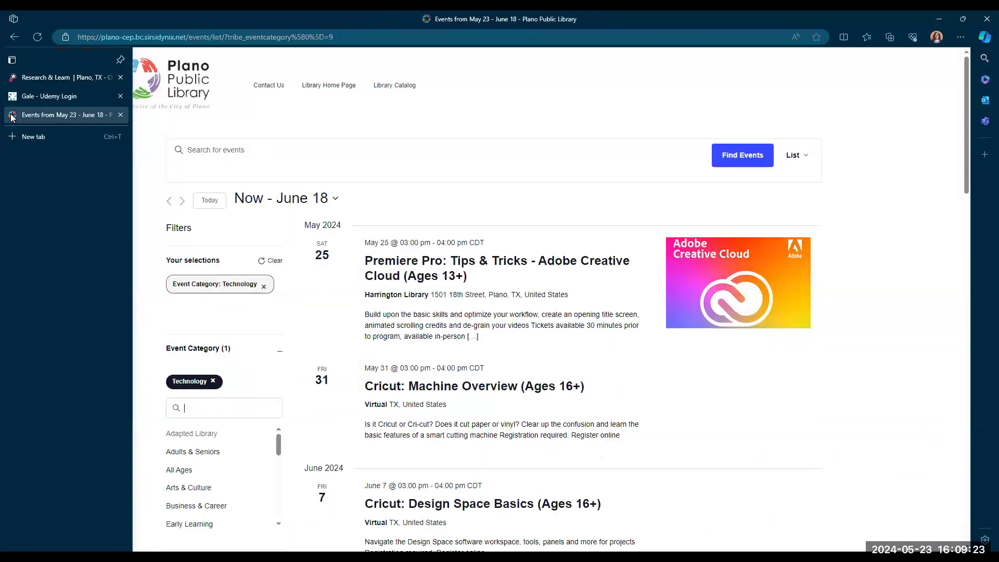
pyautogui.click(13, 78)
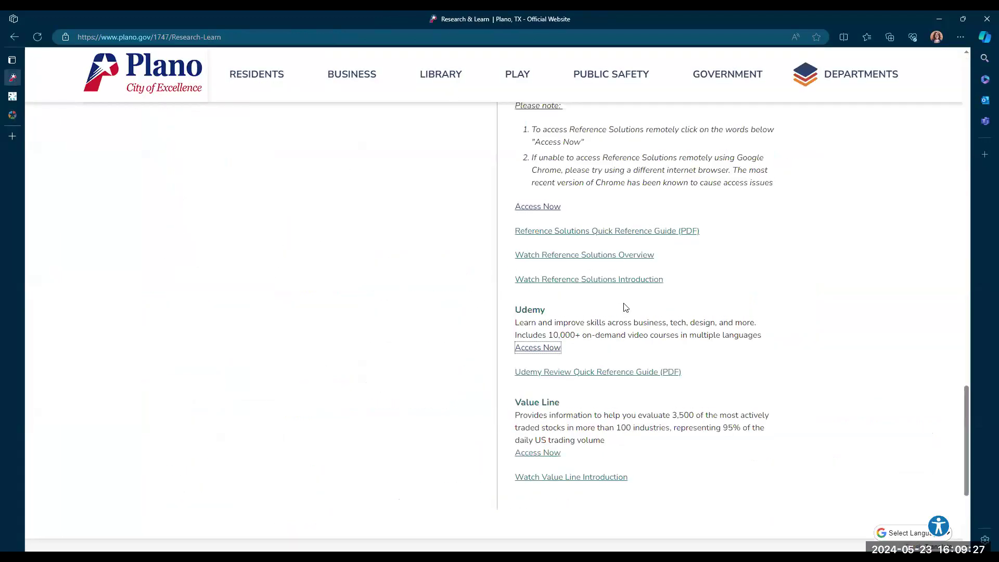
pyautogui.scroll(10, 625, 307)
pyautogui.click(537, 275)
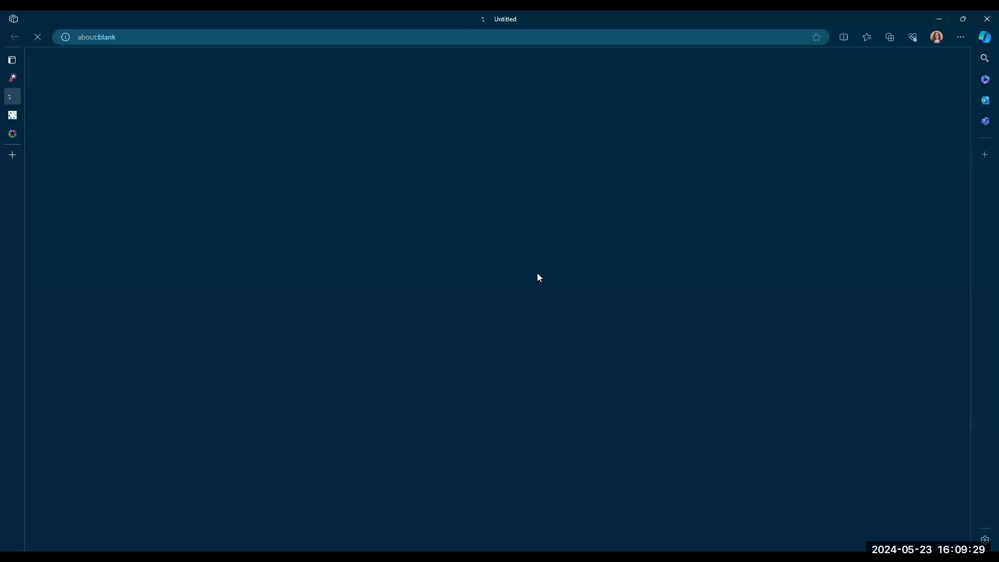
pyautogui.click(231, 373)
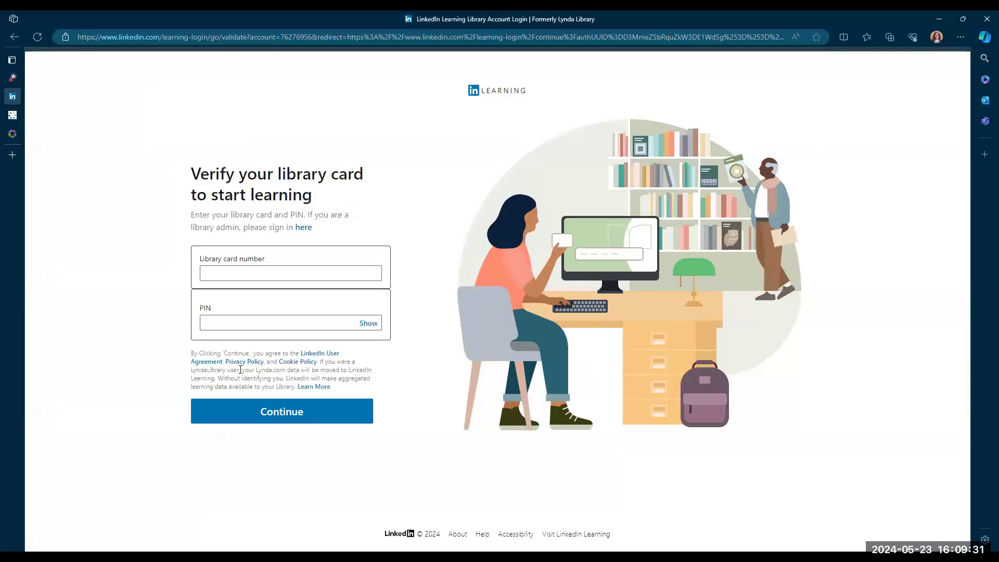
# - Sign in to LinkedIn Learning by entering the library card number and PIN
pyautogui.doubleClick(276, 275)
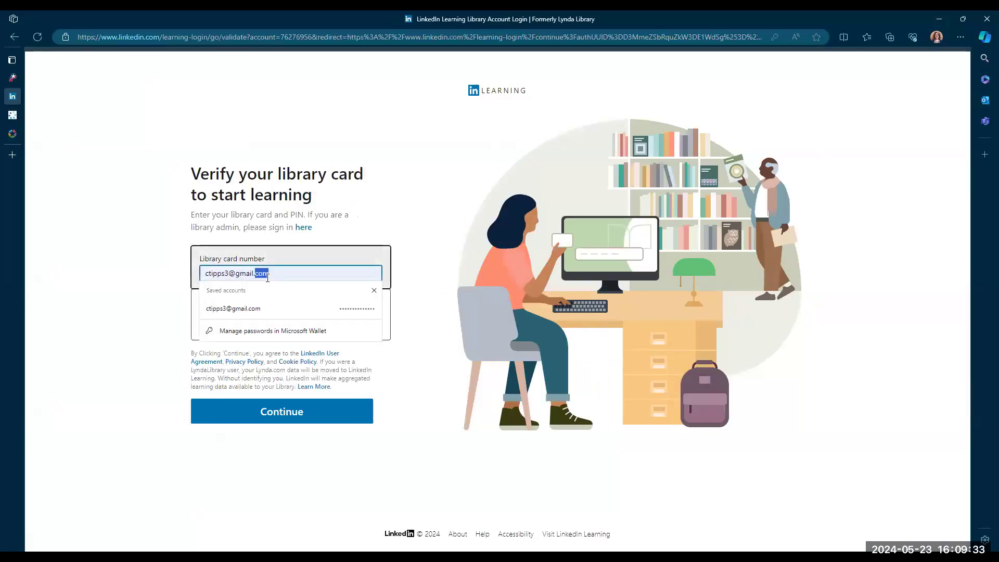
pyautogui.click(314, 277)
pyautogui.press('BackSpace')
pyautogui.press('BackSpace')
pyautogui.press('BackSpace')
pyautogui.press('BackSpace')
pyautogui.press('BackSpace')
pyautogui.press('BackSpace')
pyautogui.press('BackSpace')
pyautogui.press('BackSpace')
pyautogui.press('BackSpace')
pyautogui.press('BackSpace')
pyautogui.press('BackSpace')
pyautogui.press('BackSpace')
pyautogui.press('BackSpace')
pyautogui.press('BackSpace')
pyautogui.press('BackSpace')
pyautogui.press('BackSpace')
pyautogui.press('BackSpace')
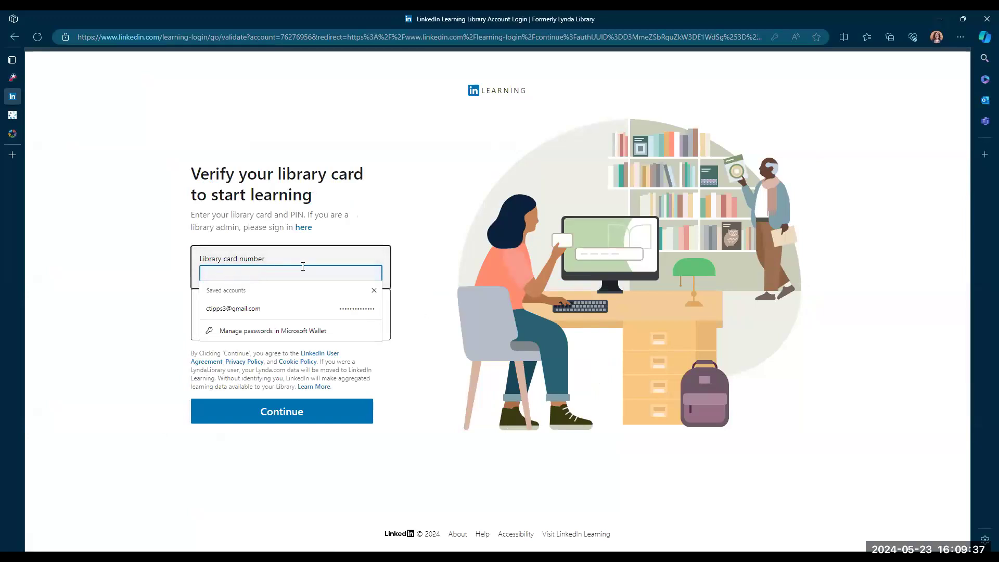
pyautogui.write('2')
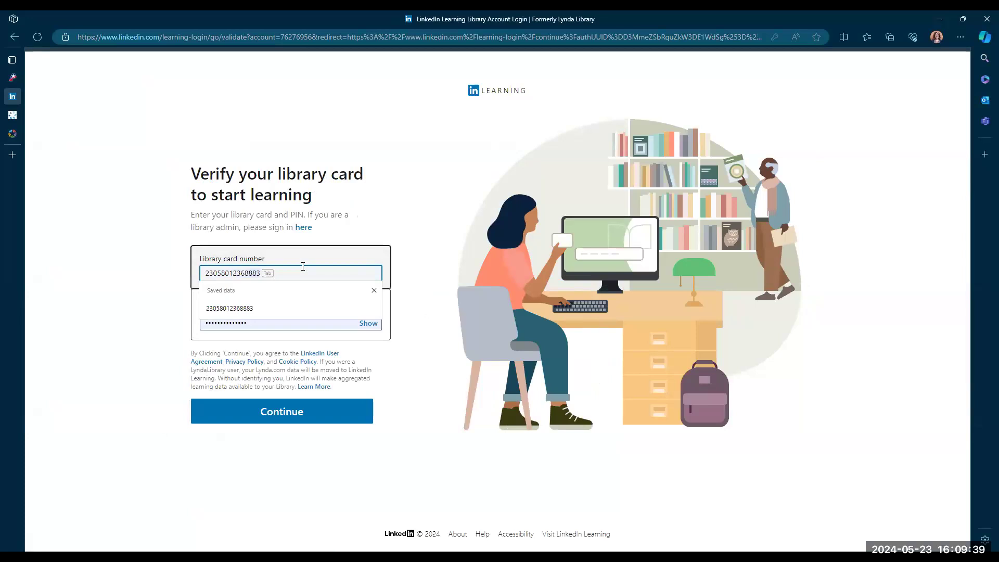
pyautogui.press('Tab')
pyautogui.press('Tab')
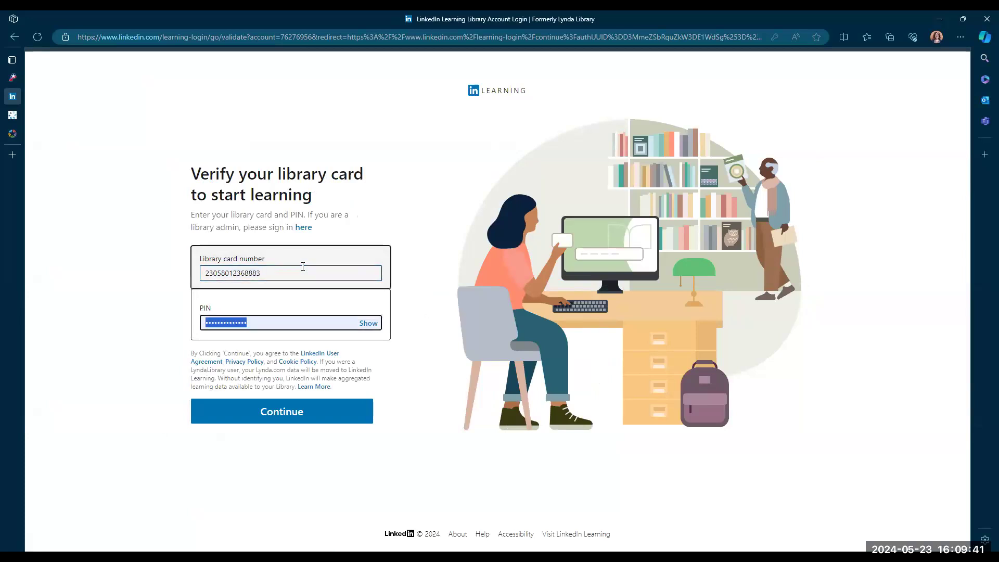
pyautogui.write('1')
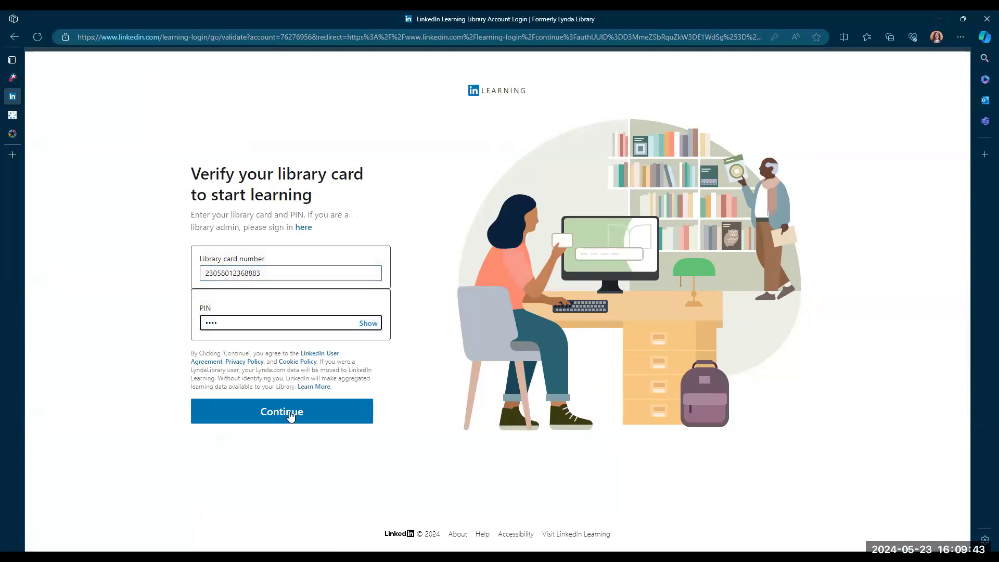
pyautogui.click(289, 407)
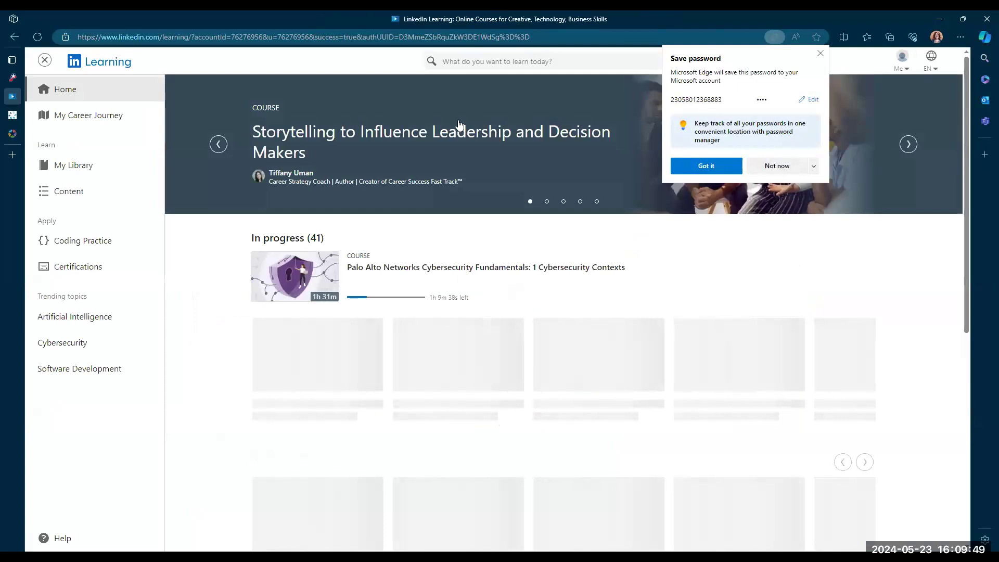
# - Search LinkedIn Learning for InDesign and browse through the course results
pyautogui.click(508, 65)
pyautogui.write('InDesign')
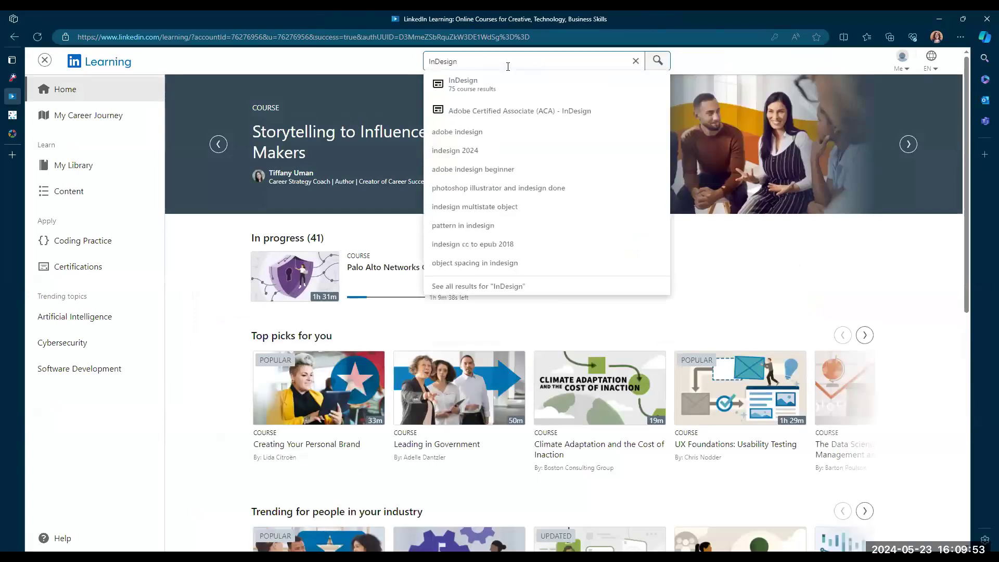
pyautogui.press('Return')
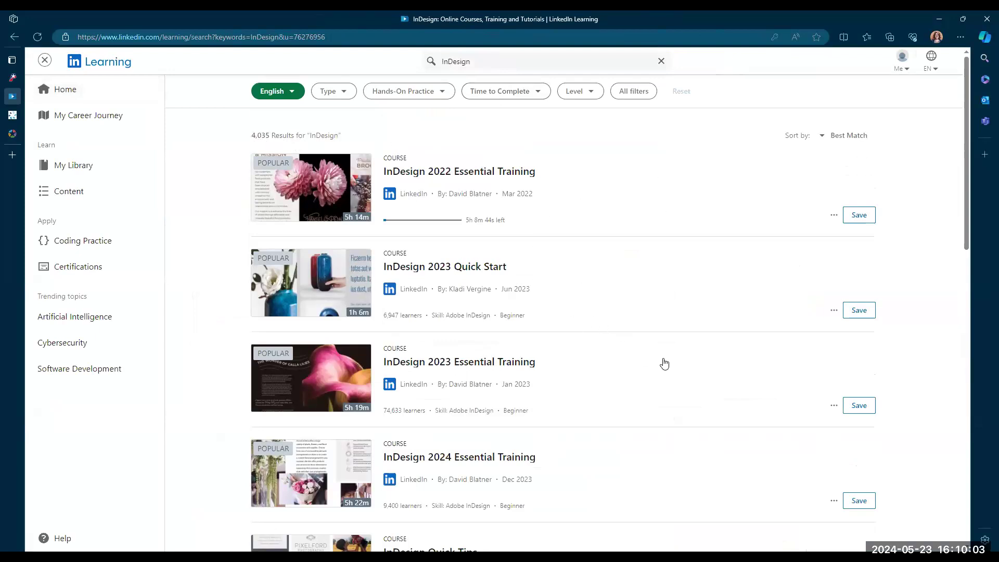
pyautogui.scroll(-3, 504, 324)
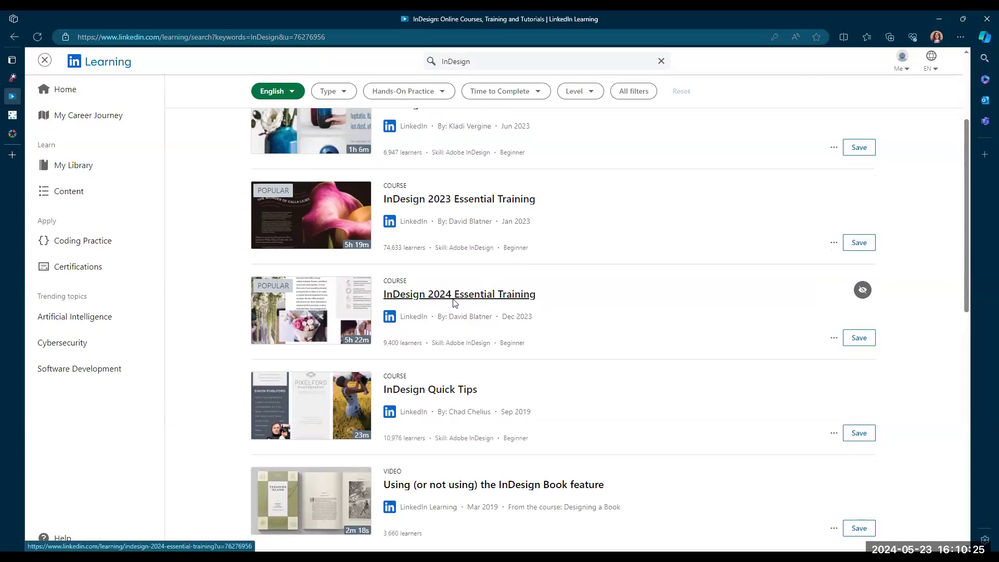
pyautogui.scroll(-4, 482, 321)
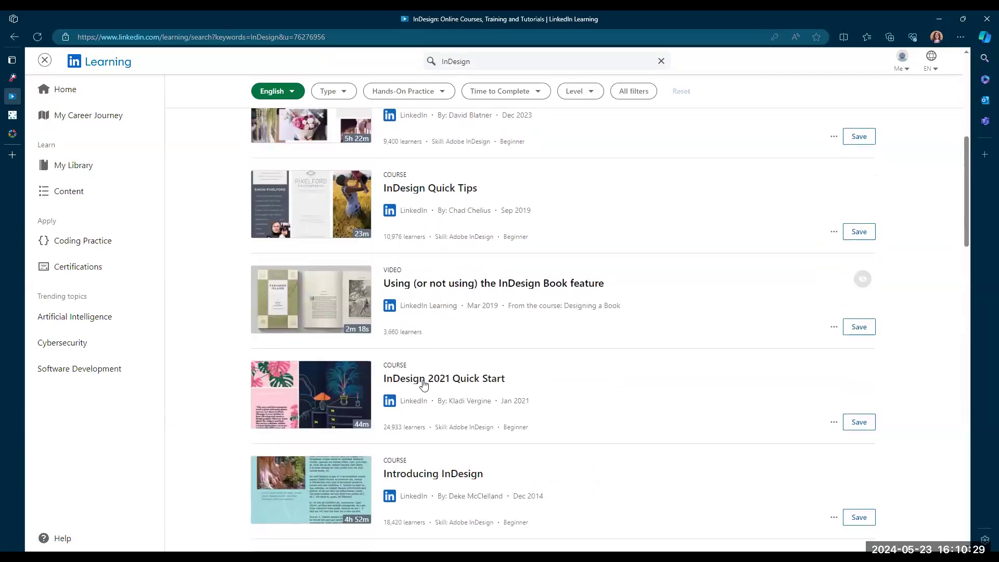
pyautogui.scroll(-7, 473, 344)
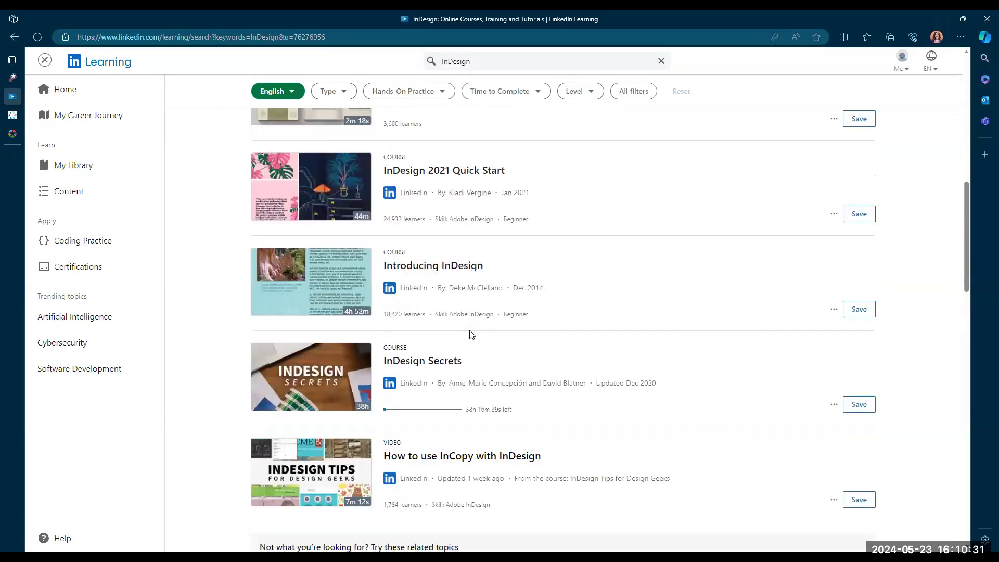
pyautogui.scroll(-7, 474, 332)
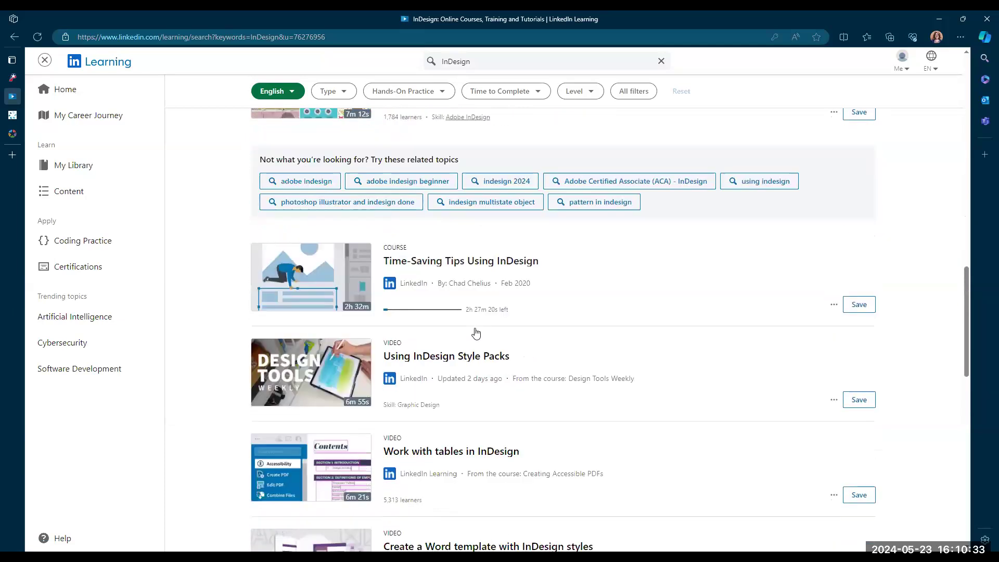
pyautogui.scroll(-5, 490, 325)
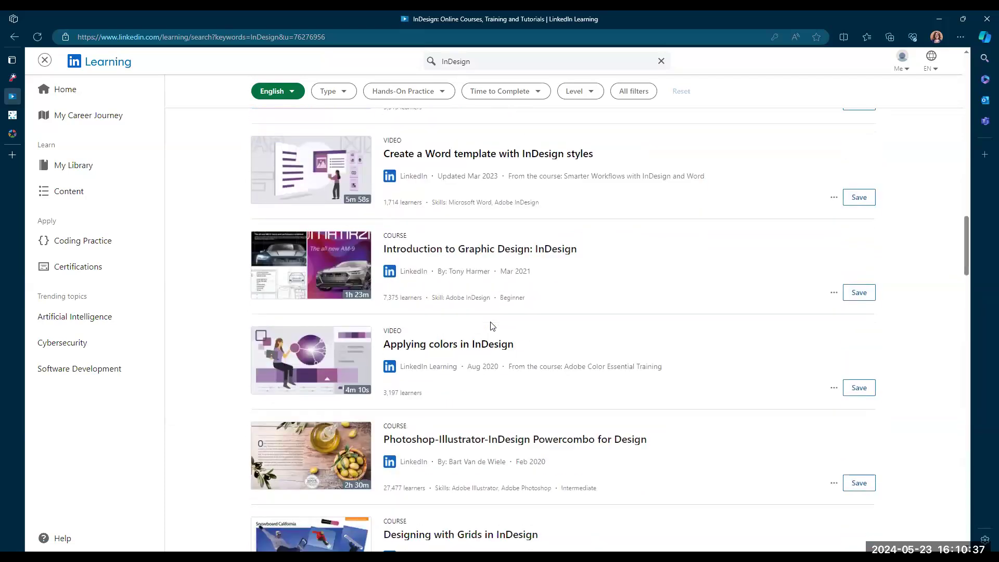
pyautogui.scroll(15, 493, 326)
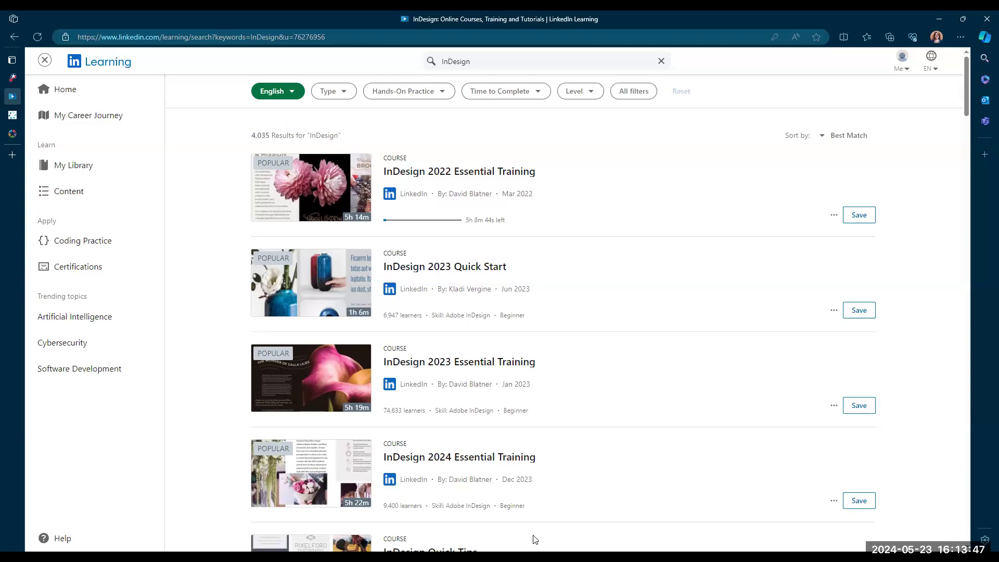
# - Switch to the Plano library tab and open the Room Reservations page from the Library menu
pyautogui.moveTo(705, 378)
pyautogui.click(14, 78)
pyautogui.moveTo(446, 76)
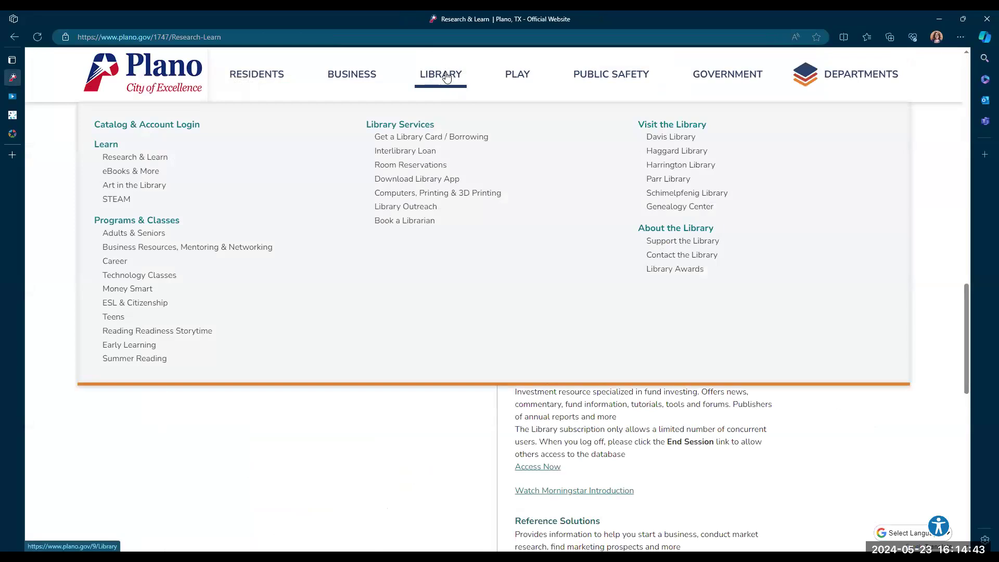
pyautogui.click(413, 164)
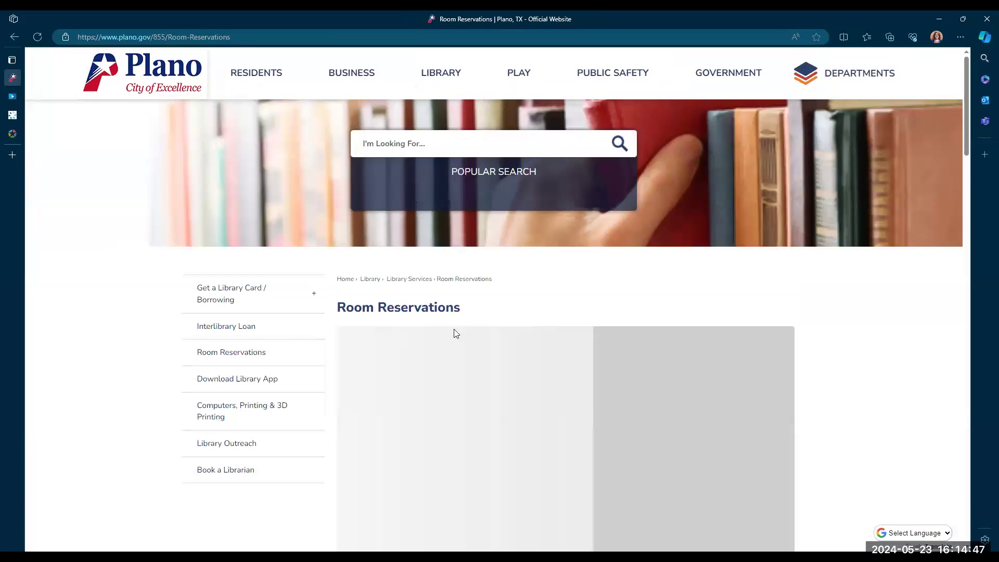
# - Show the Digital Creation Spaces section and open the Digital Creation Space Equipment List PDF to scroll through it
pyautogui.scroll(-4, 618, 317)
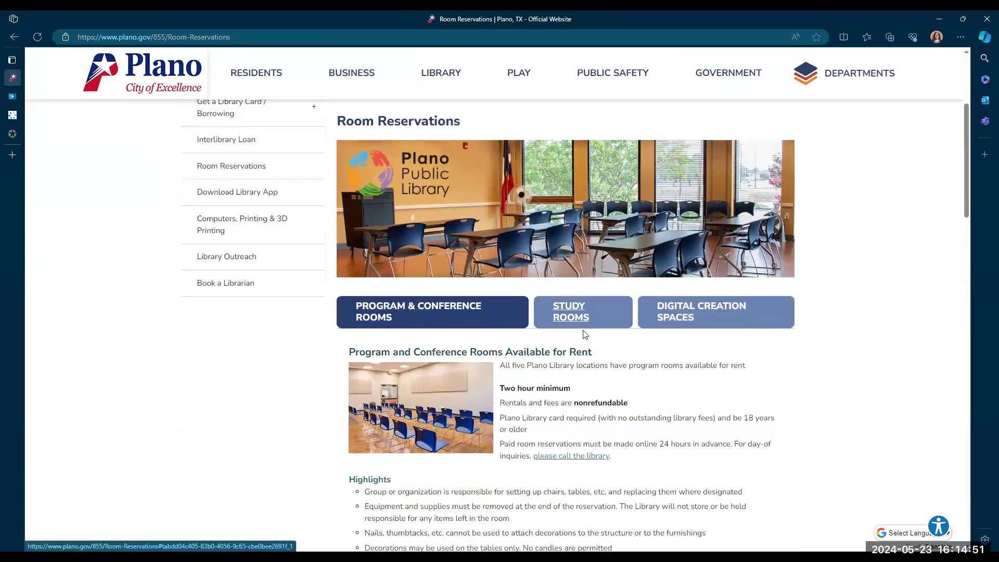
pyautogui.click(701, 318)
pyautogui.scroll(-3, 604, 383)
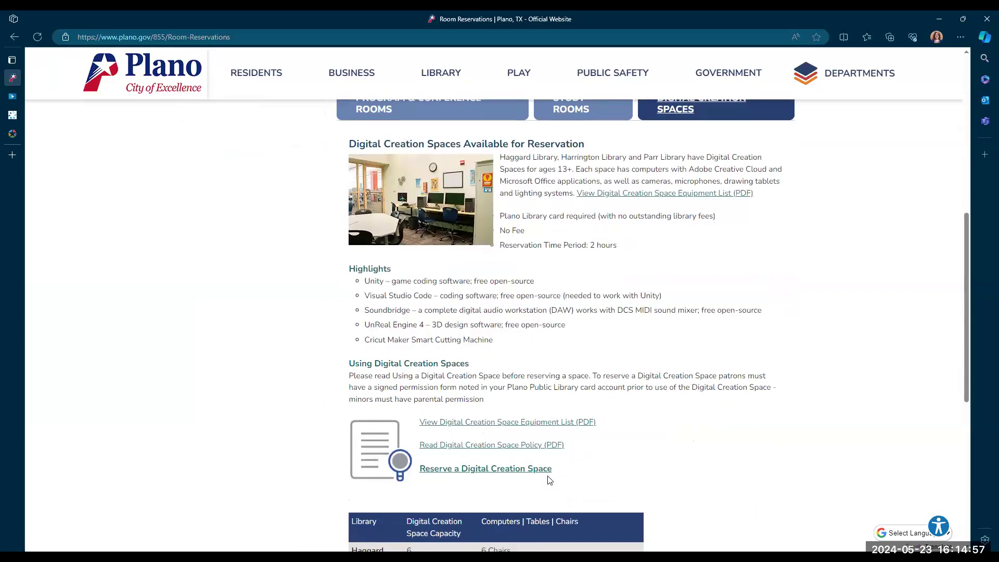
pyautogui.click(477, 422)
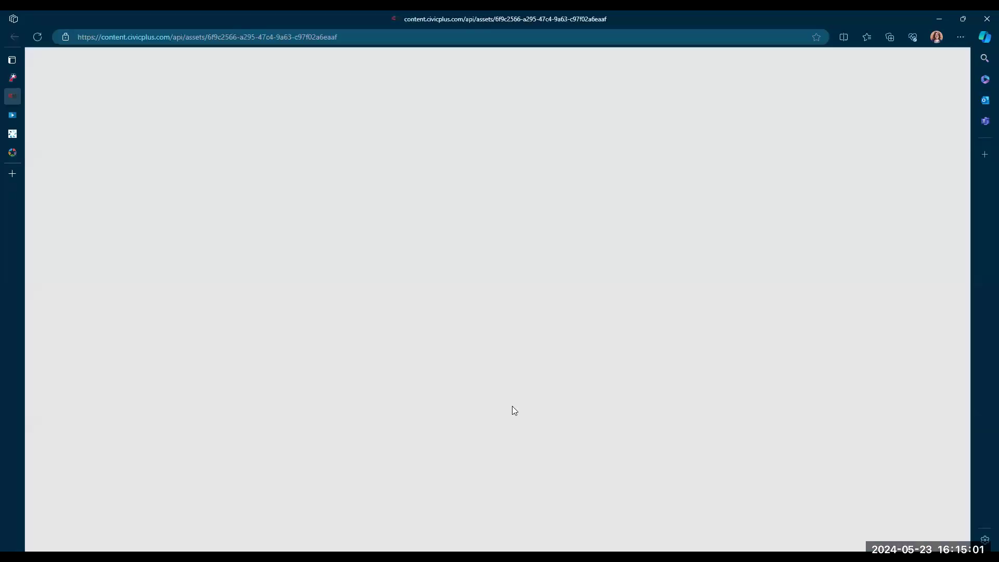
pyautogui.scroll(-9, 529, 200)
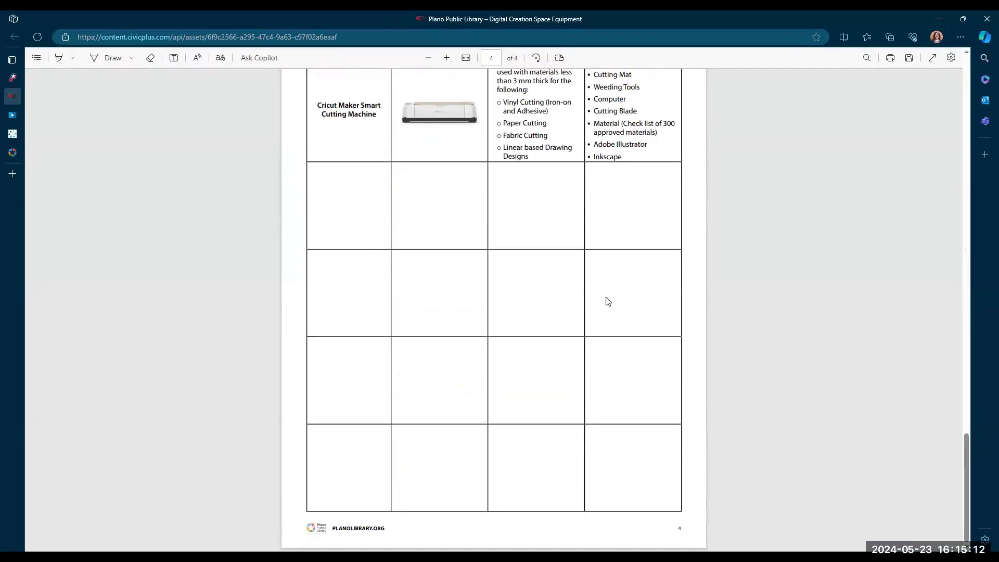
pyautogui.scroll(8, 620, 303)
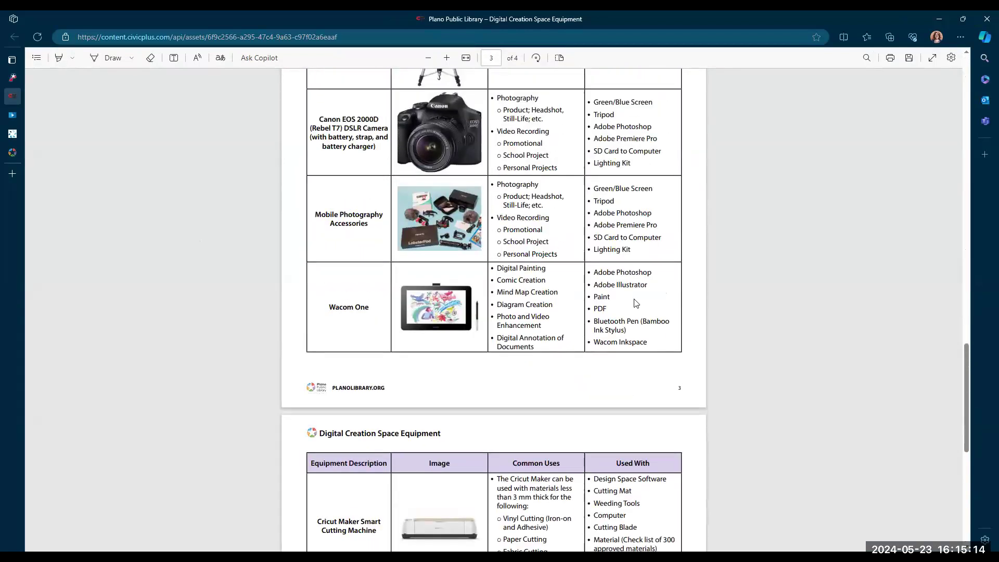